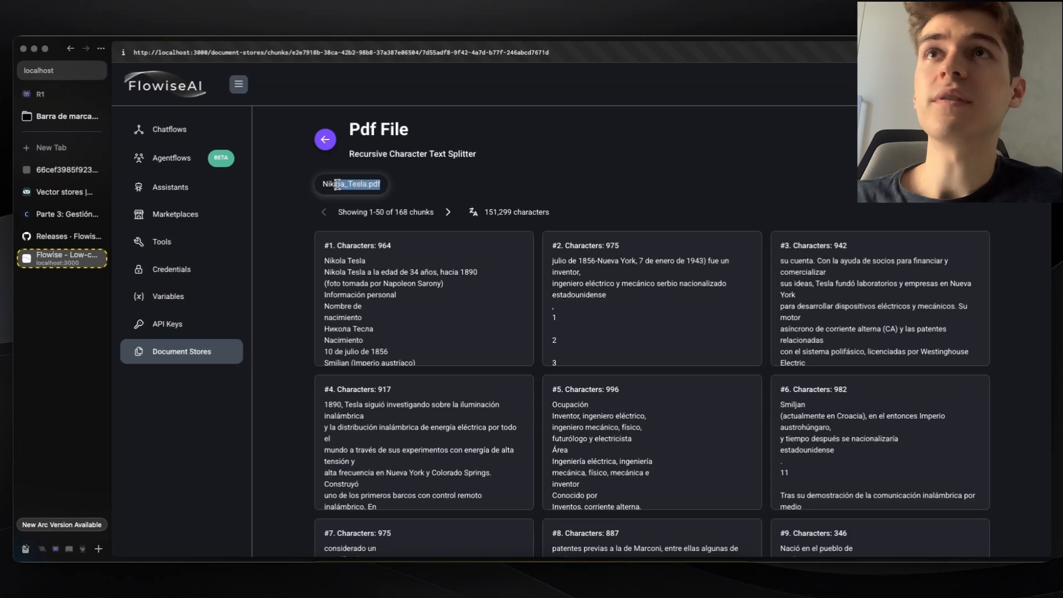
Examine the total character count and the text chunks generated from Nikola_Tesla.pdf.
{"action": "left_click", "coordinate": [314, 186]}
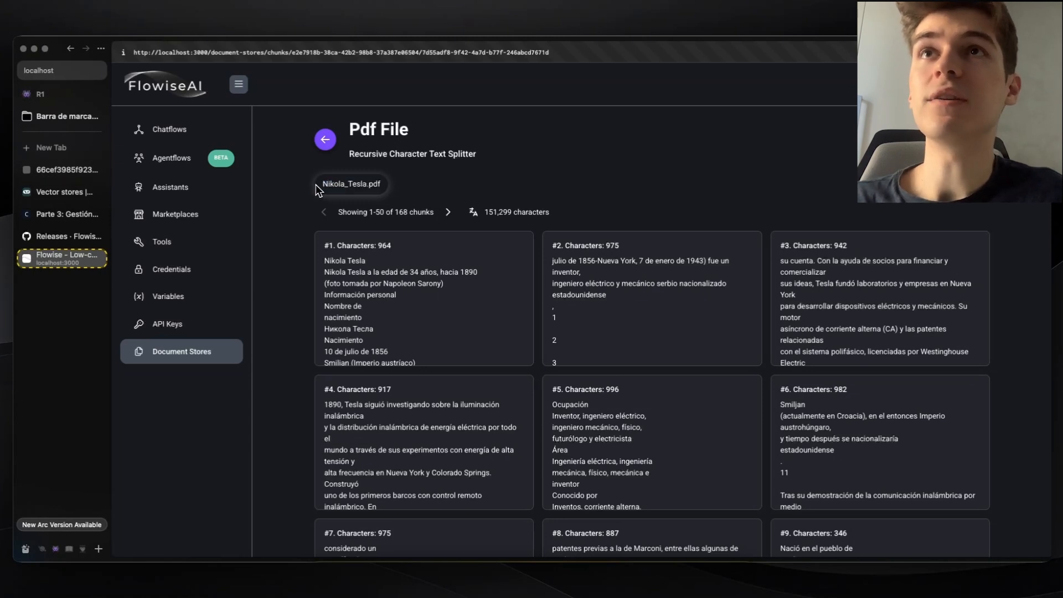
{"action": "left_click_drag", "start_coordinate": [484, 213], "coordinate": [555, 216]}
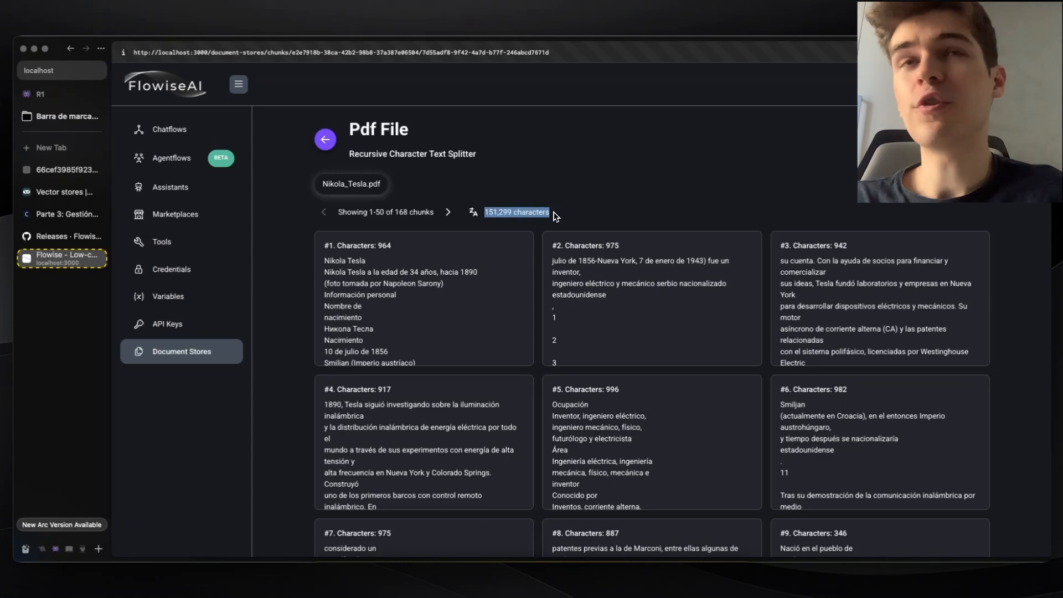
{"action": "left_click", "coordinate": [286, 218]}
{"action": "scroll", "coordinate": [286, 217], "scroll_direction": "down", "scroll_amount": 1}
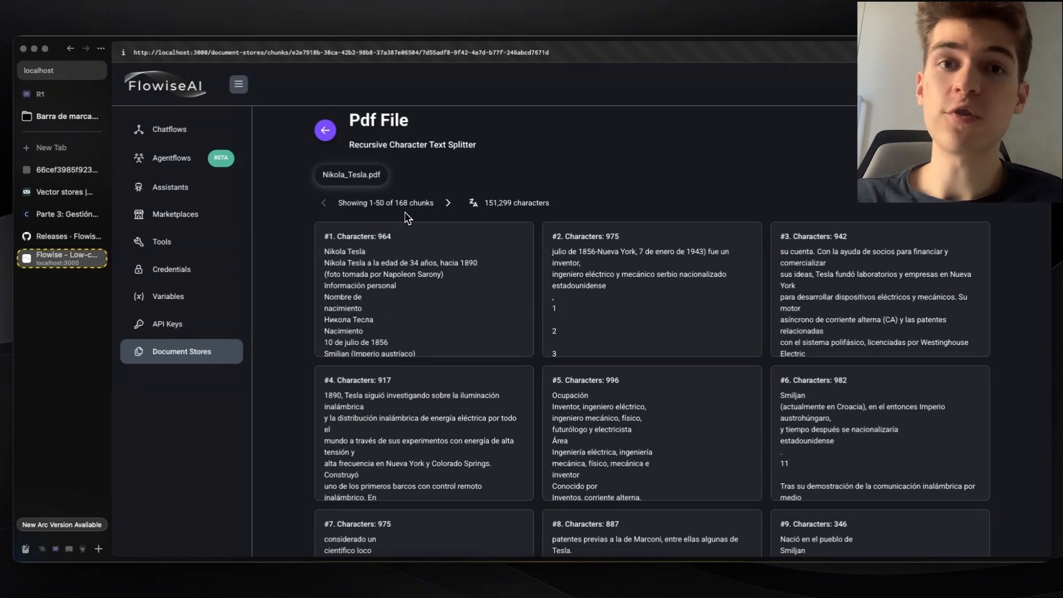
{"action": "scroll", "coordinate": [277, 296], "scroll_direction": "down", "scroll_amount": 7}
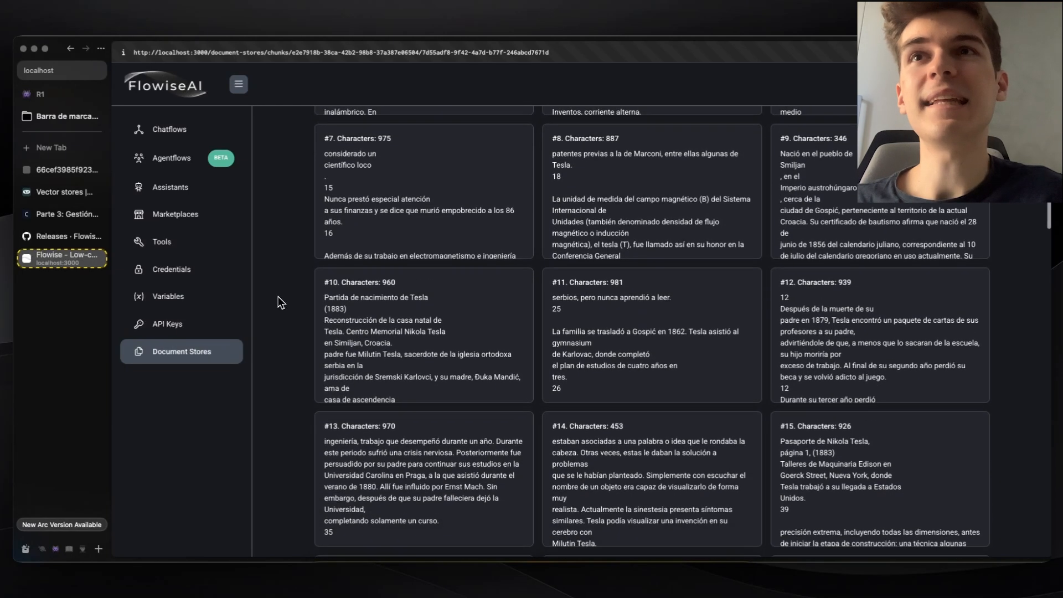
{"action": "scroll", "coordinate": [278, 296], "scroll_direction": "down", "scroll_amount": 3}
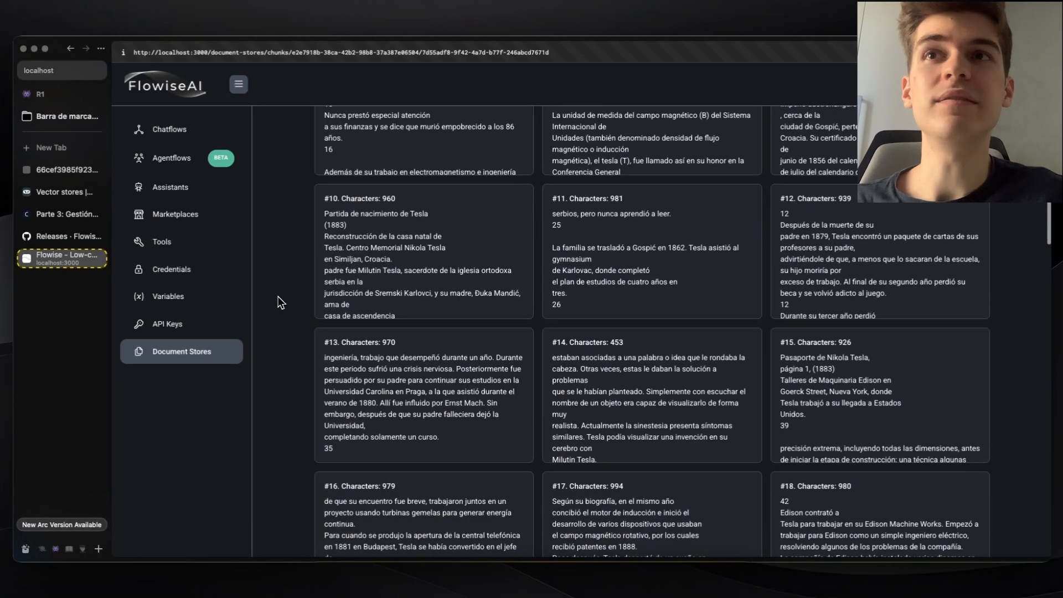
{"action": "scroll", "coordinate": [278, 297], "scroll_direction": "down", "scroll_amount": 15}
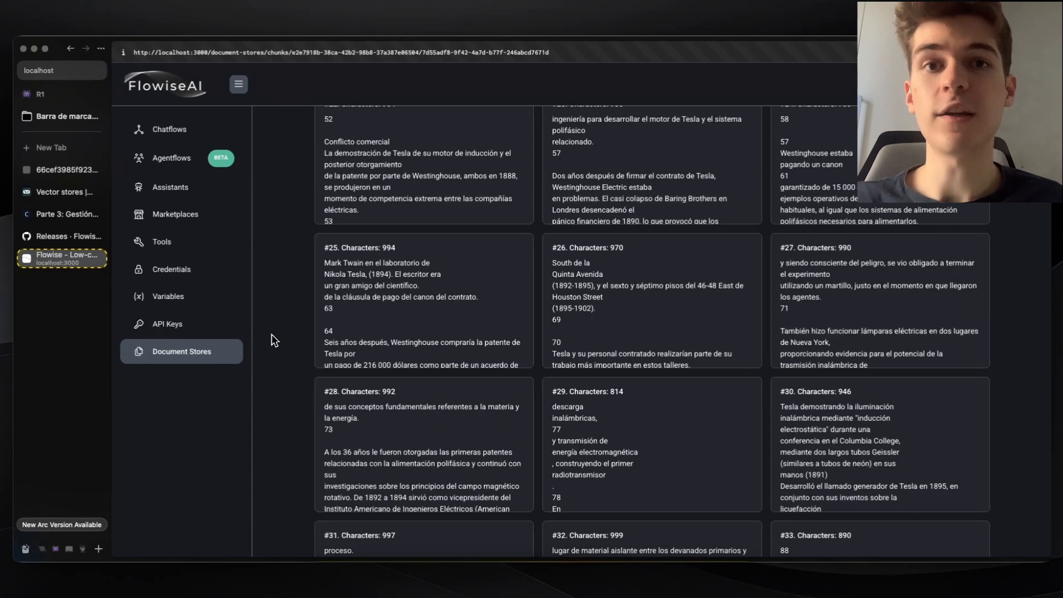
{"action": "scroll", "coordinate": [271, 334], "scroll_direction": "up", "scroll_amount": 15}
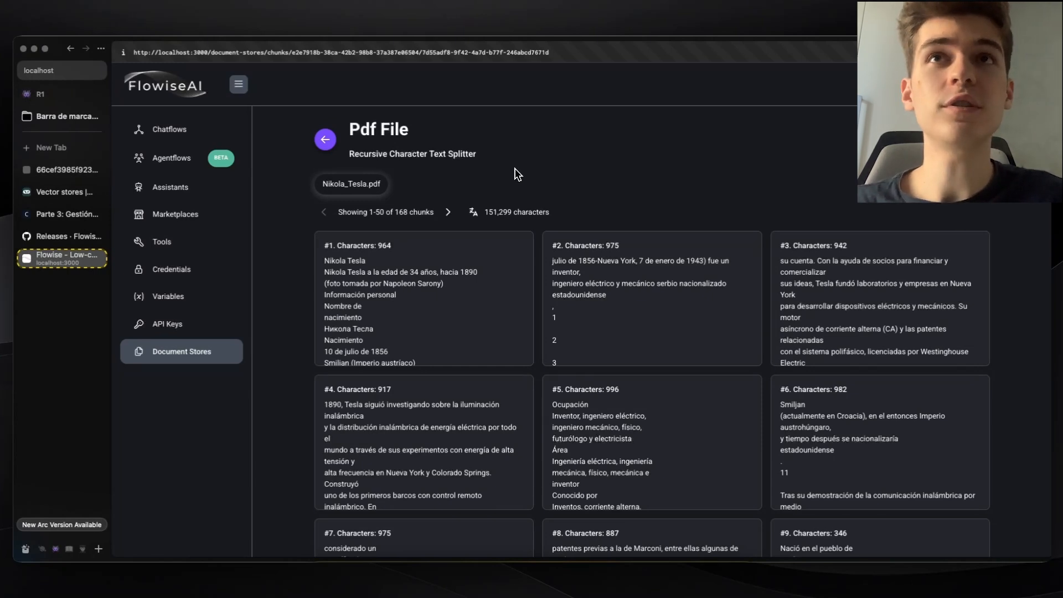
{"action": "left_click_drag", "start_coordinate": [488, 213], "coordinate": [572, 217]}
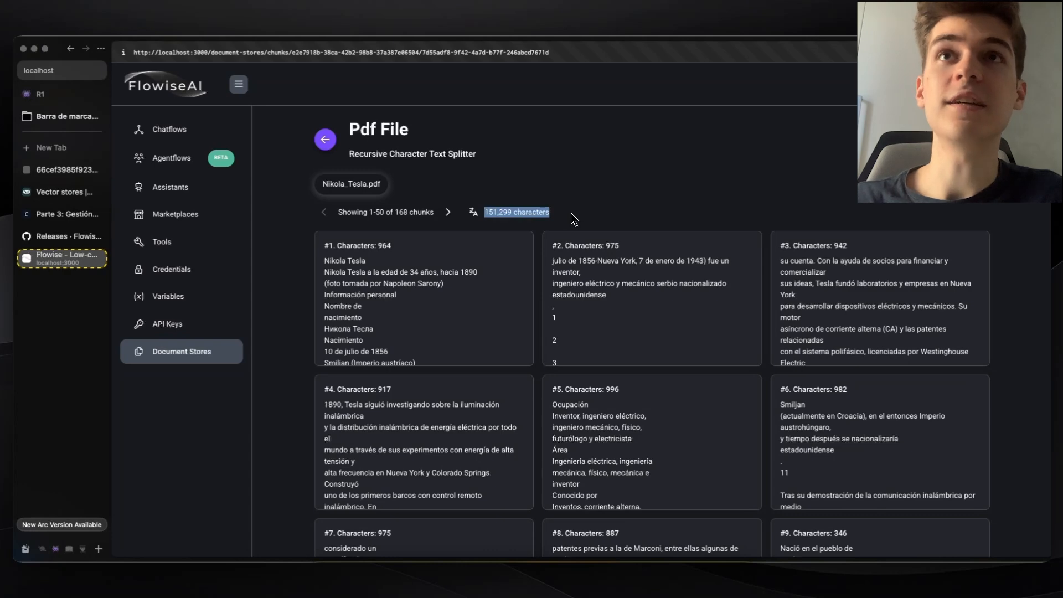
{"action": "scroll", "coordinate": [570, 218], "scroll_direction": "down", "scroll_amount": 3}
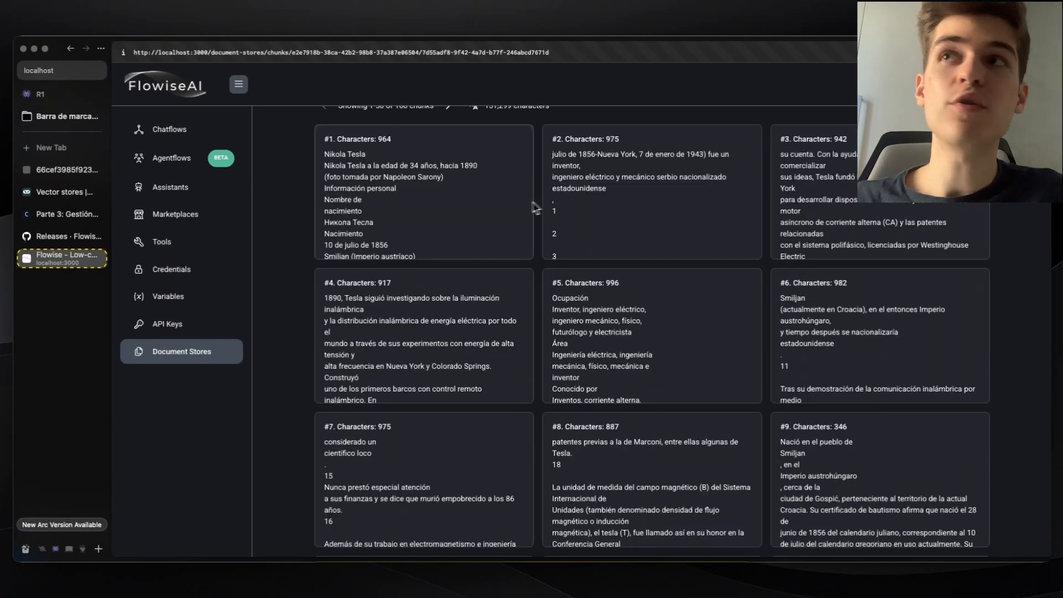
Switch to the Parte 3 course page and view its enlarged diagram from source data to LLM response.
{"action": "left_click", "coordinate": [78, 216]}
{"action": "left_click", "coordinate": [559, 332]}
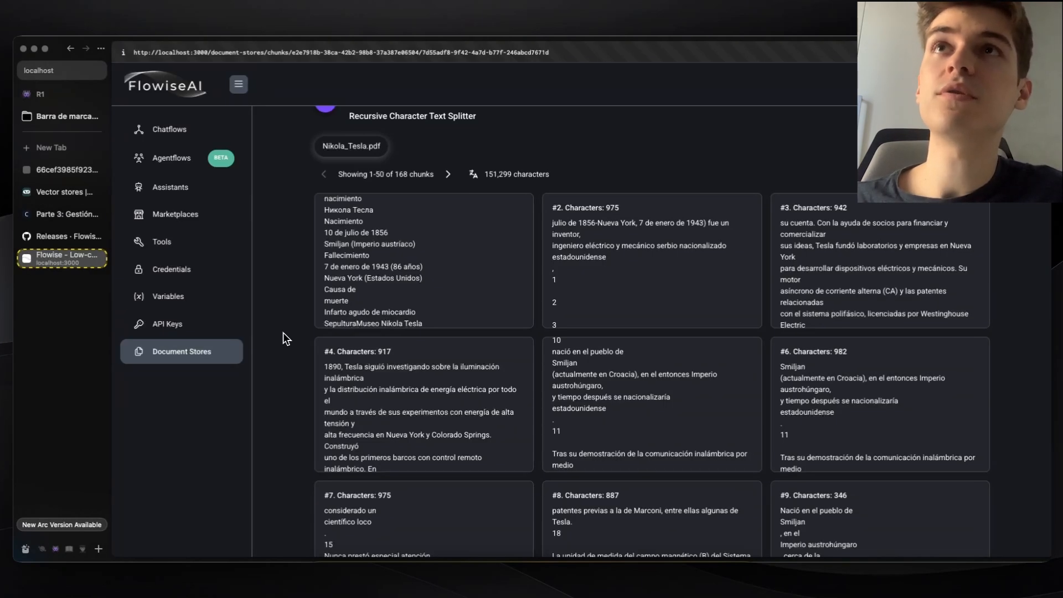
{"action": "scroll", "coordinate": [284, 332], "scroll_direction": "up", "scroll_amount": 1}
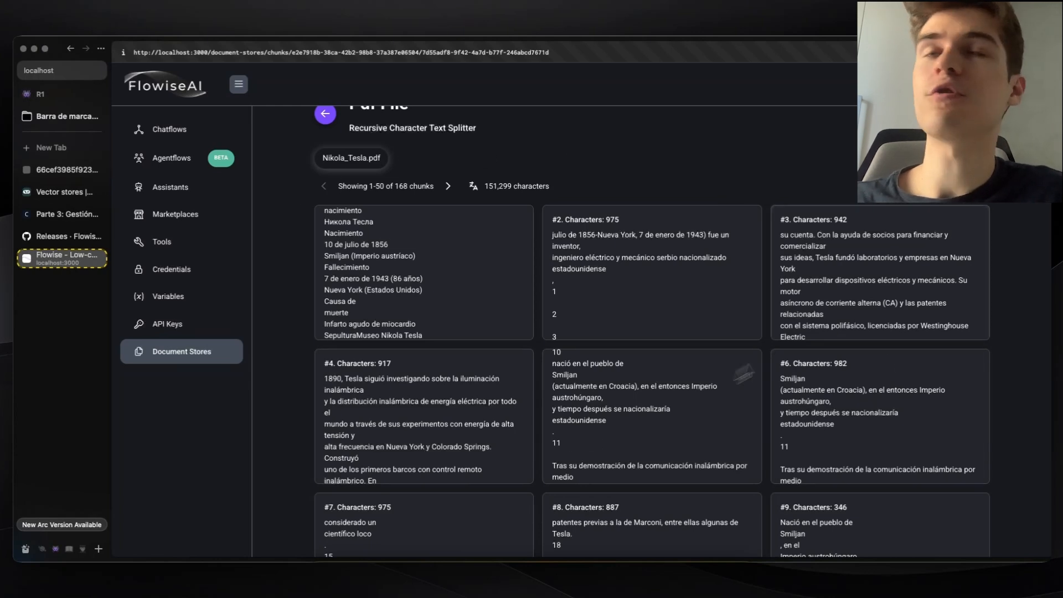
{"action": "left_click", "coordinate": [64, 220]}
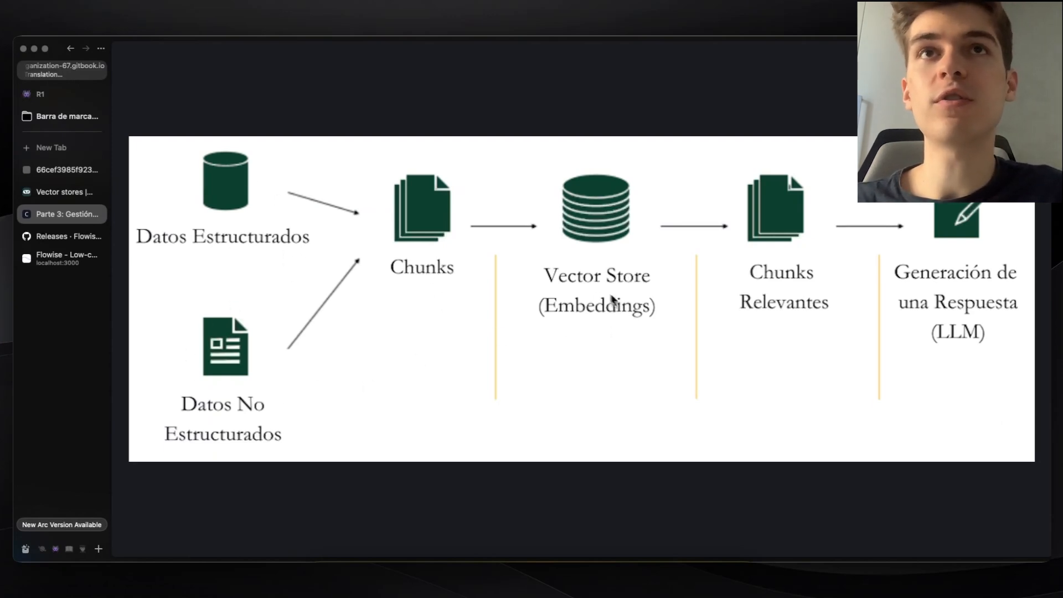
Switch to the Testing Retrievers flow and view the Retrievers category among the LangChain nodes.
{"action": "left_click", "coordinate": [61, 175]}
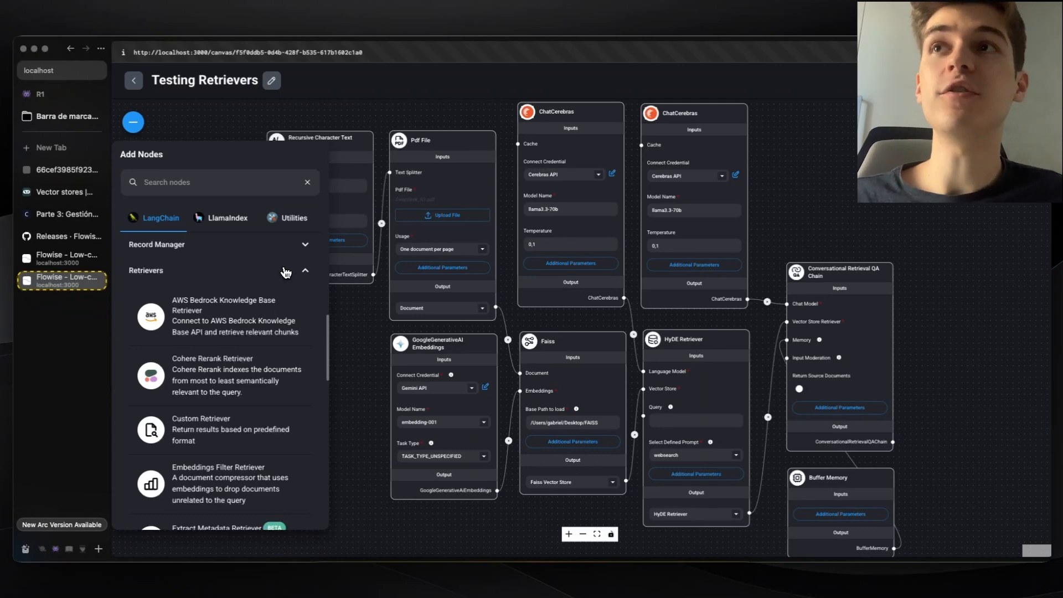
{"action": "scroll", "coordinate": [231, 375], "scroll_direction": "up", "scroll_amount": 1}
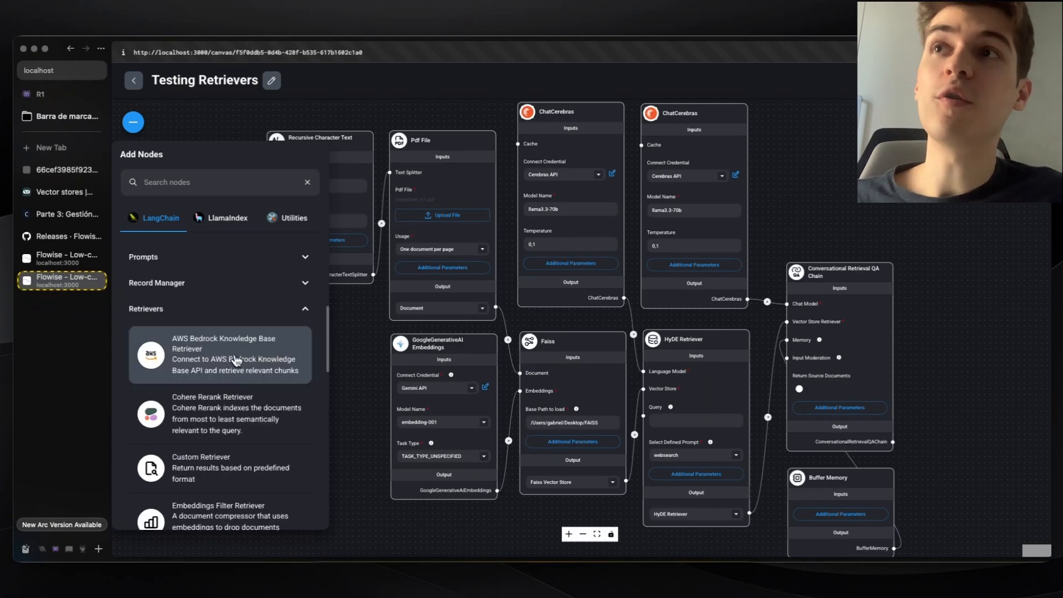
{"action": "scroll", "coordinate": [225, 349], "scroll_direction": "down", "scroll_amount": 1}
Open the Retrievers section of the Parte 3 course page and view its diagram.
{"action": "left_click", "coordinate": [62, 214]}
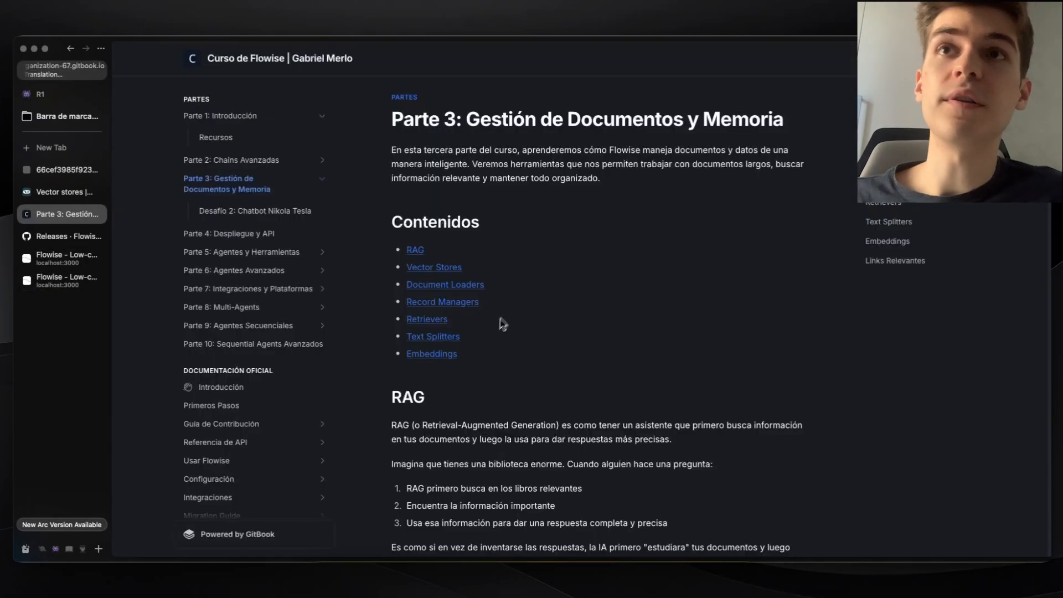
{"action": "left_click", "coordinate": [439, 323]}
{"action": "left_click", "coordinate": [611, 321]}
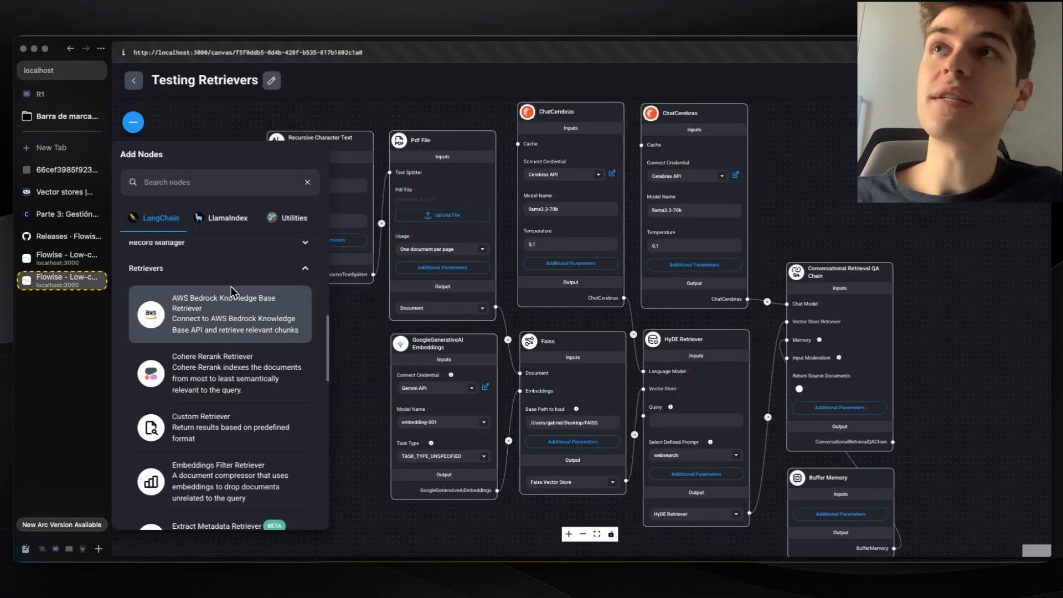
Look through the available LangChain retriever nodes in the Testing Retrievers flow, from AWS Bedrock Knowledge Base to Vector Store Retriever.
{"action": "scroll", "coordinate": [231, 287], "scroll_direction": "down", "scroll_amount": 1}
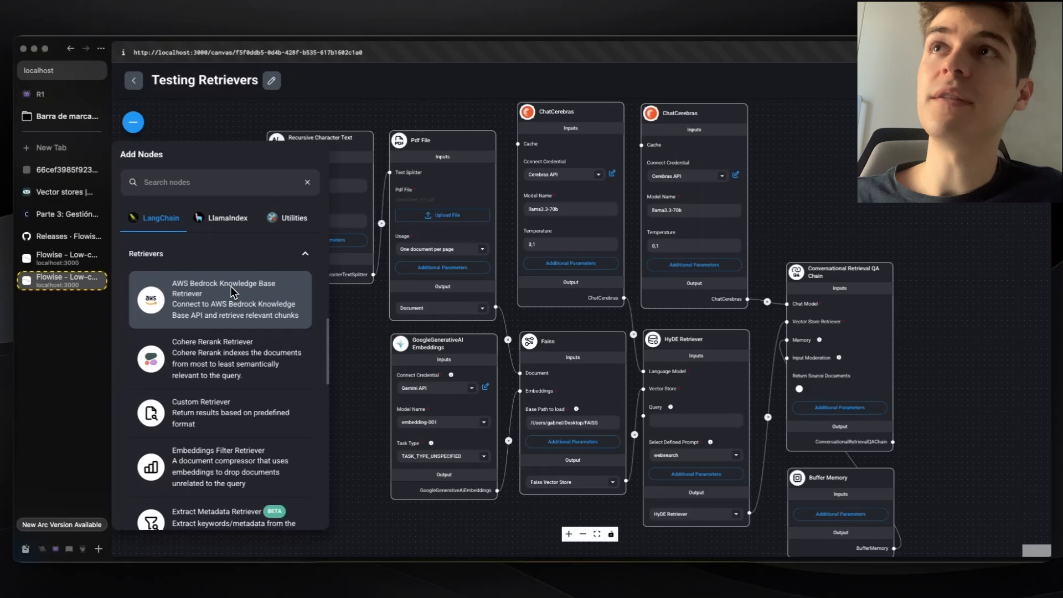
{"action": "scroll", "coordinate": [230, 292], "scroll_direction": "up", "scroll_amount": 6}
{"action": "scroll", "coordinate": [210, 311], "scroll_direction": "down", "scroll_amount": 5}
{"action": "scroll", "coordinate": [216, 332], "scroll_direction": "down", "scroll_amount": 7}
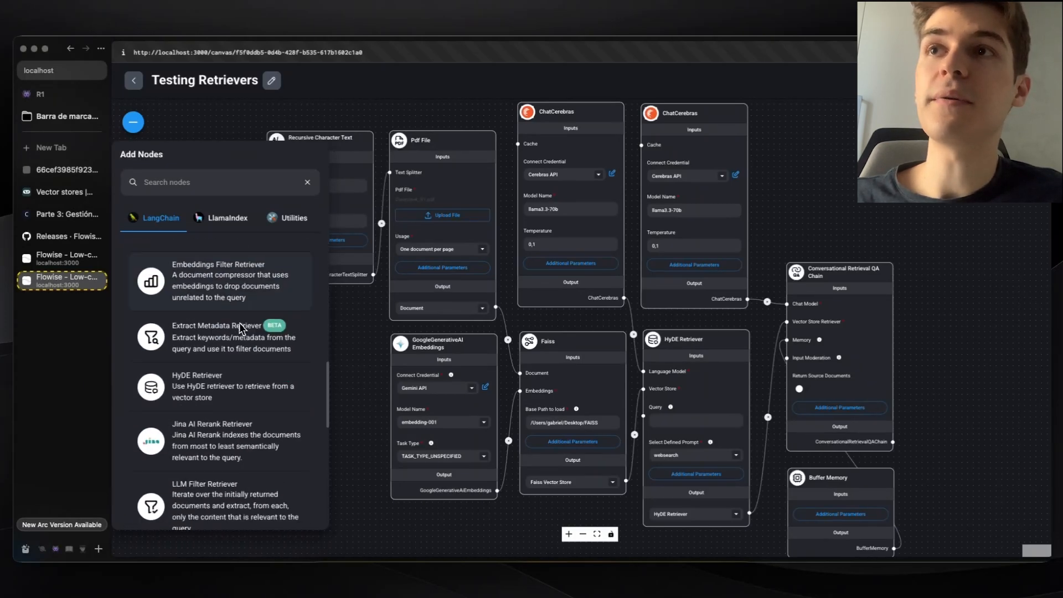
{"action": "scroll", "coordinate": [241, 403], "scroll_direction": "down", "scroll_amount": 3}
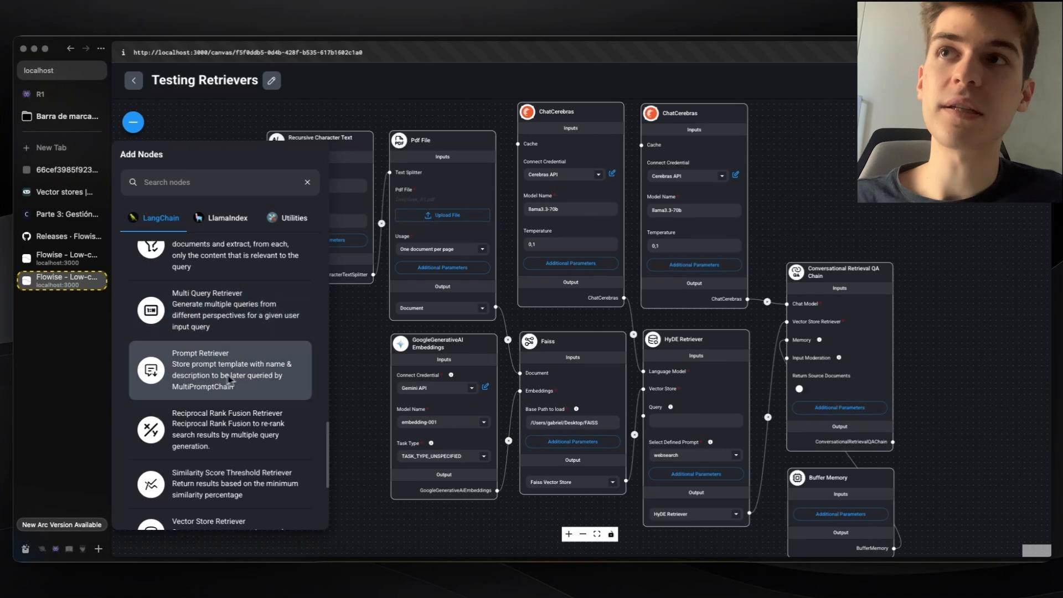
Return to the Nikola_Tesla.pdf chunks and read the biographical details in chunk #1's preview.
{"action": "left_click", "coordinate": [63, 259]}
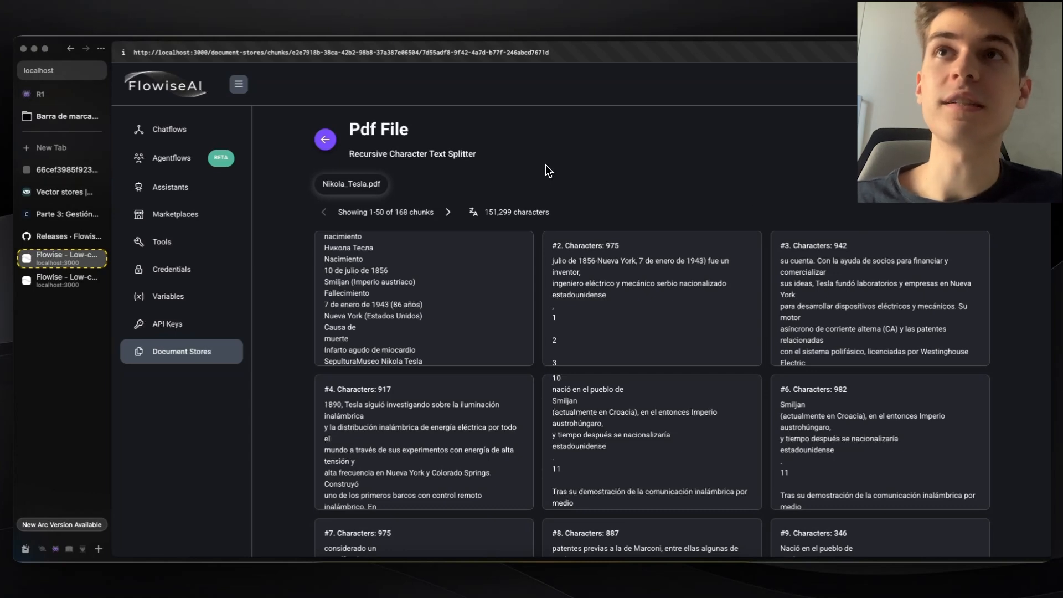
{"action": "scroll", "coordinate": [414, 297], "scroll_direction": "up", "scroll_amount": 3}
{"action": "scroll", "coordinate": [414, 298], "scroll_direction": "down", "scroll_amount": 4}
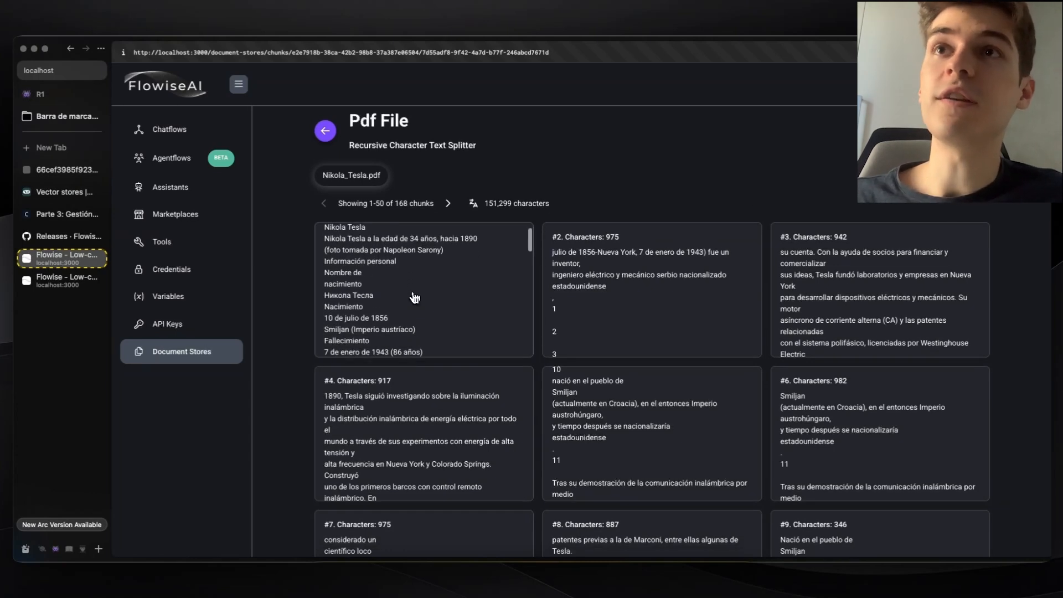
{"action": "left_click_drag", "start_coordinate": [414, 297], "coordinate": [326, 292]}
{"action": "left_click_drag", "start_coordinate": [431, 253], "coordinate": [363, 244]}
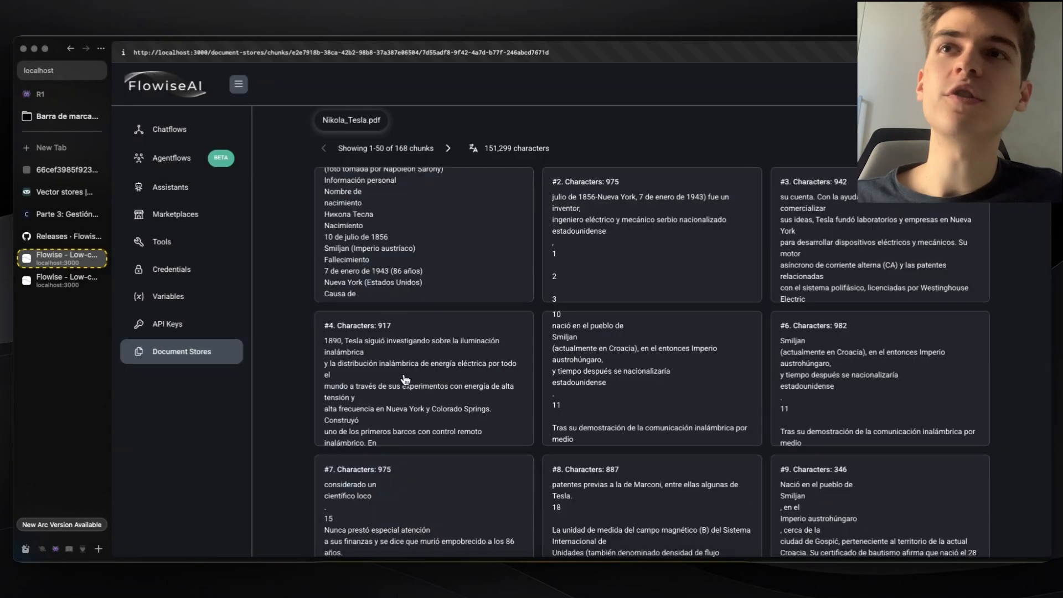
Open chunk #4 of Nikola_Tesla.pdf, highlight most of its text, and close it.
{"action": "left_click", "coordinate": [410, 379]}
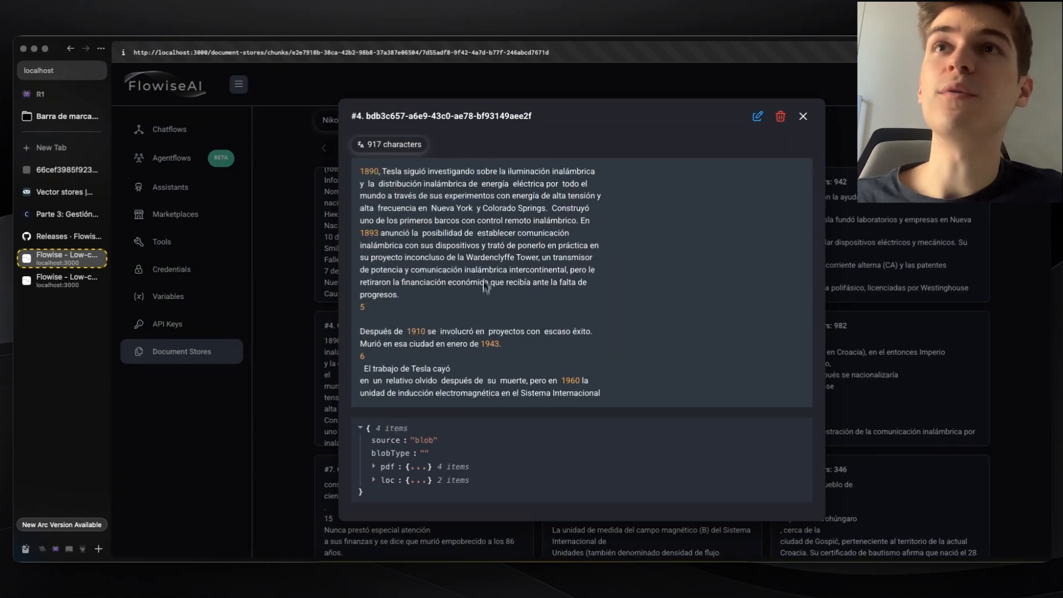
{"action": "left_click_drag", "start_coordinate": [621, 368], "coordinate": [388, 180]}
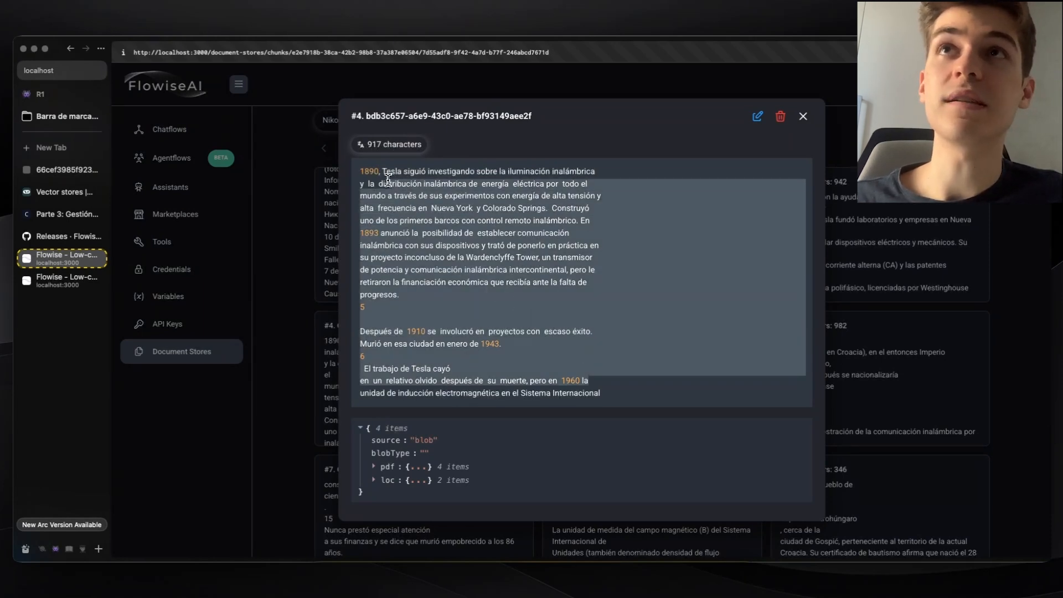
{"action": "left_click", "coordinate": [284, 248]}
Open chunk #1, highlight the birth and death details in its full text, and close it.
{"action": "left_click", "coordinate": [429, 264]}
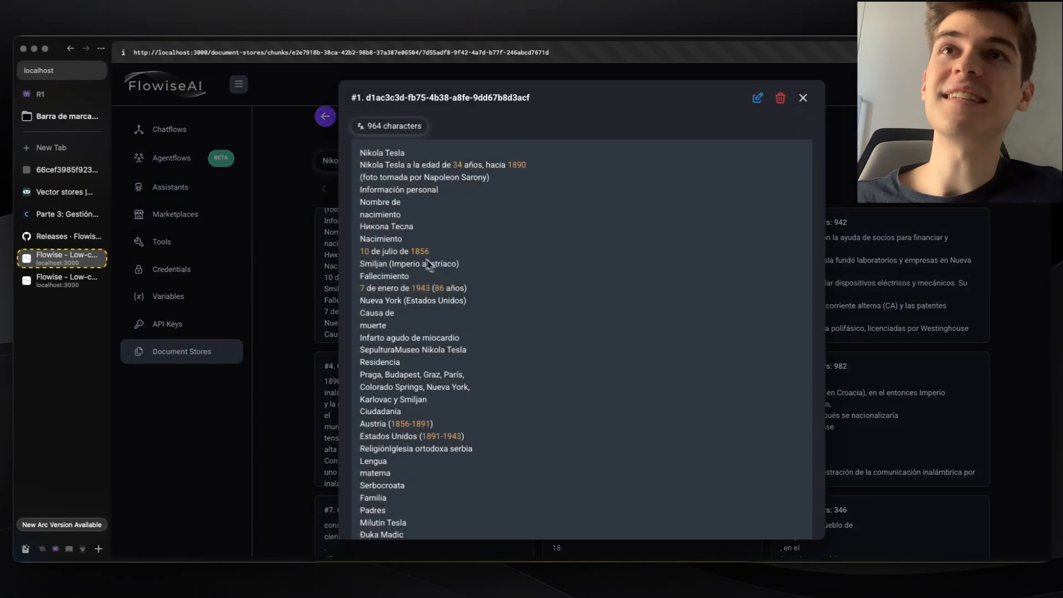
{"action": "left_click_drag", "start_coordinate": [521, 304], "coordinate": [368, 227]}
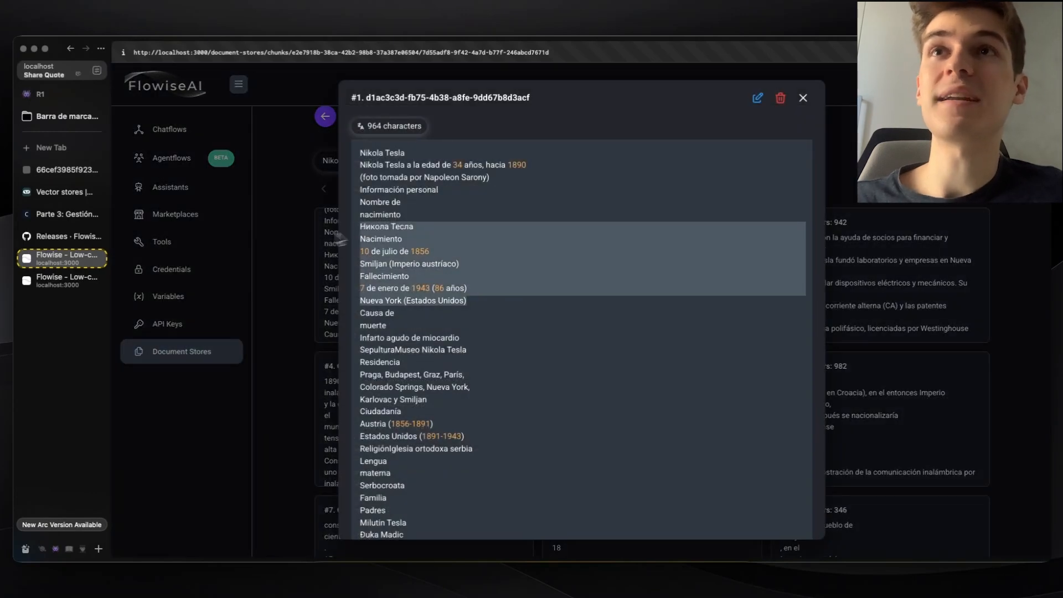
{"action": "left_click", "coordinate": [275, 245]}
Reopen chunk #4 to compare its content, highlighting the passage through Tesla's death, and close it.
{"action": "left_click", "coordinate": [355, 382]}
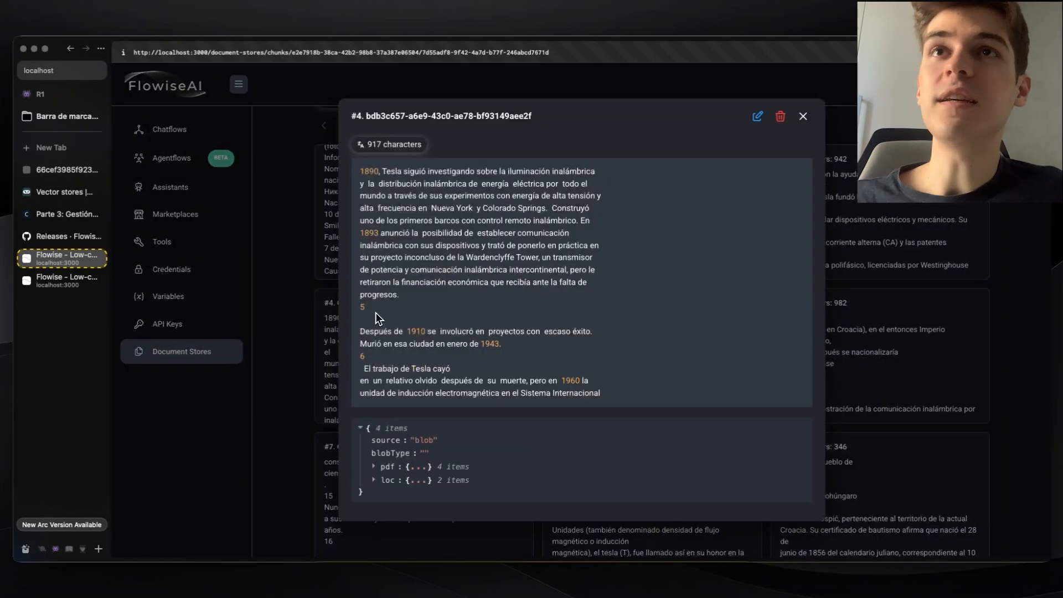
{"action": "left_click_drag", "start_coordinate": [501, 345], "coordinate": [402, 198]}
{"action": "left_click", "coordinate": [328, 214]}
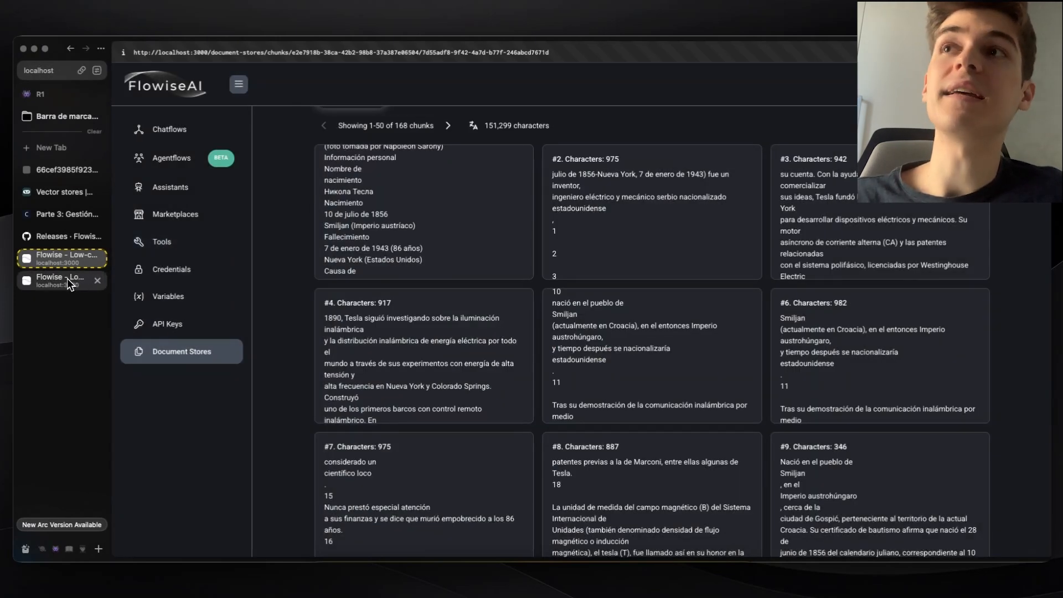
Study the Parte 3 diagram showing the Retriever between the Vector Store and the relevant chunks.
{"action": "left_click", "coordinate": [65, 213]}
{"action": "left_click", "coordinate": [712, 332]}
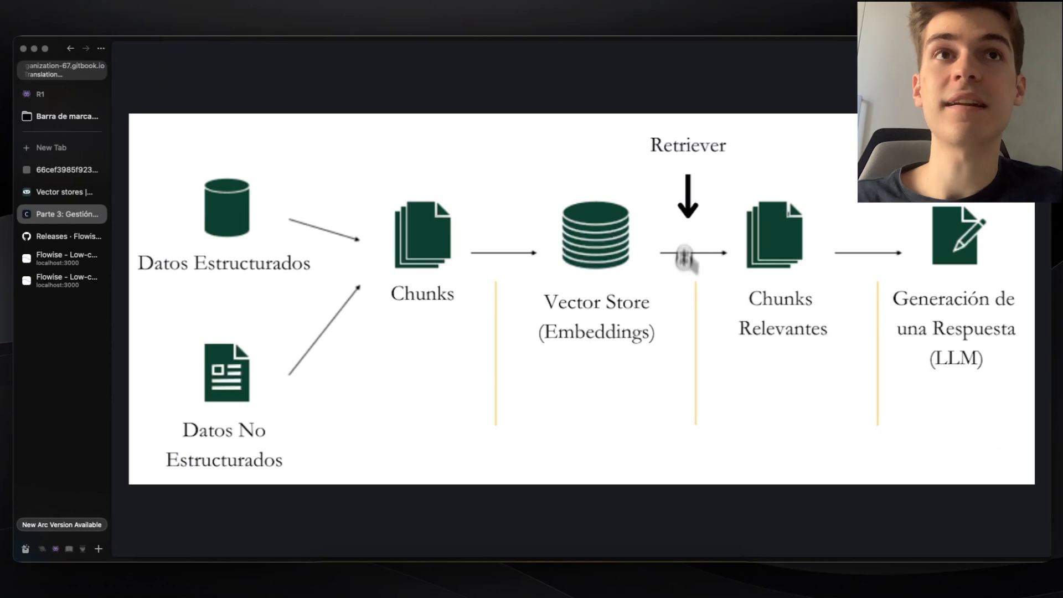
{"action": "key", "text": "ctrl+Tab"}
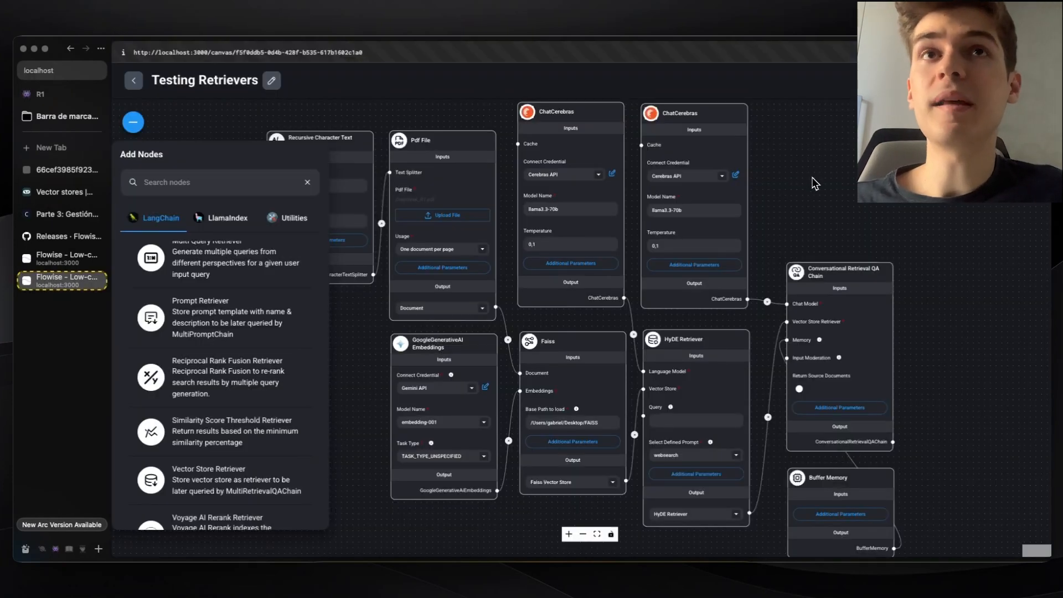
{"action": "left_click", "coordinate": [48, 237]}
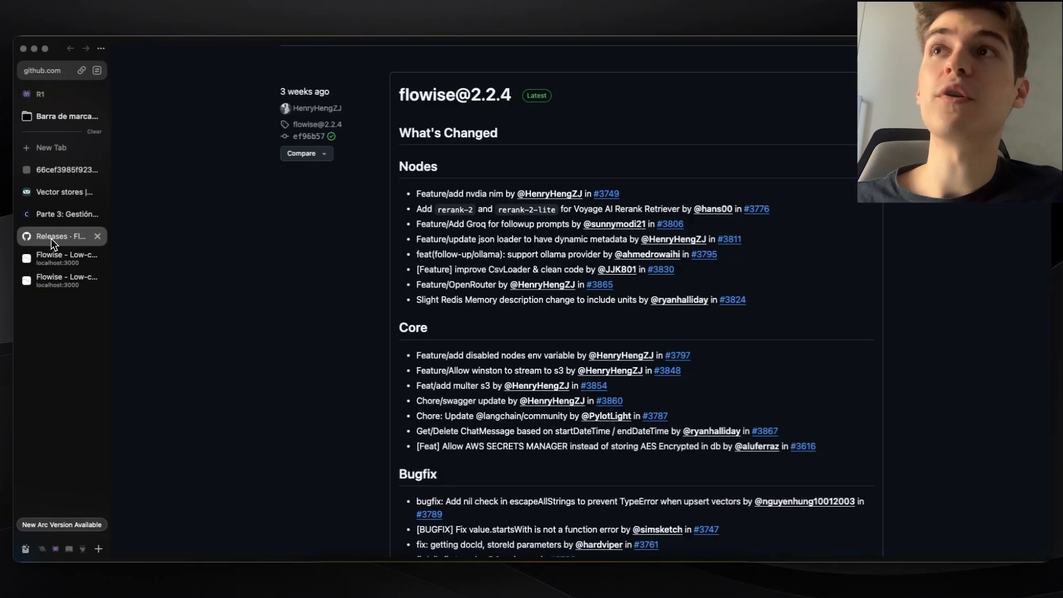
{"action": "left_click", "coordinate": [61, 214]}
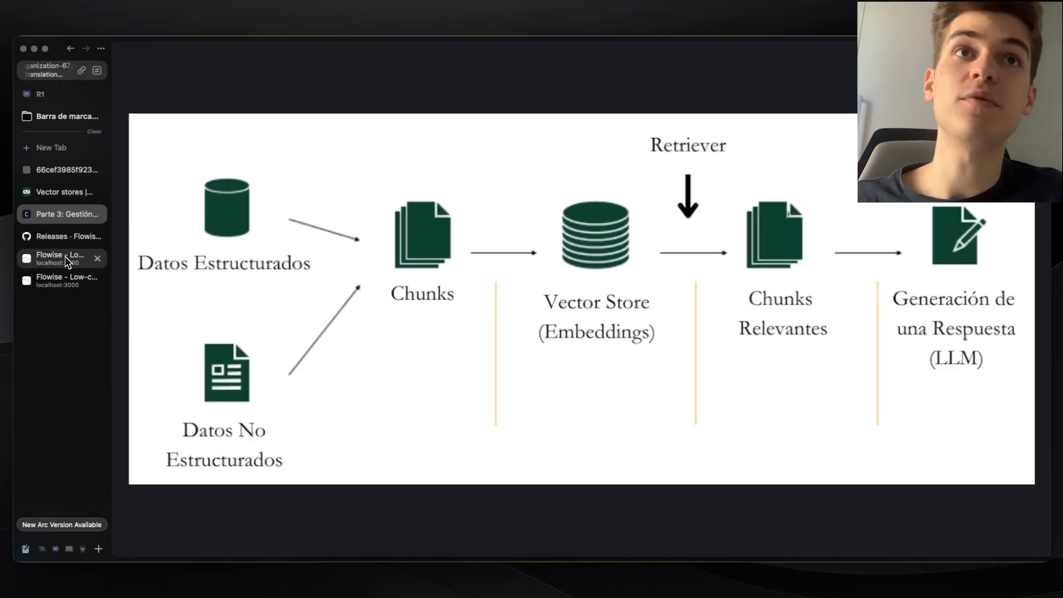
Inspect the Conversational Retrieval QA Chain in Testing Retrievers and compare the chain nodes in the Parte 3 RAG flow.
{"action": "left_click", "coordinate": [573, 299]}
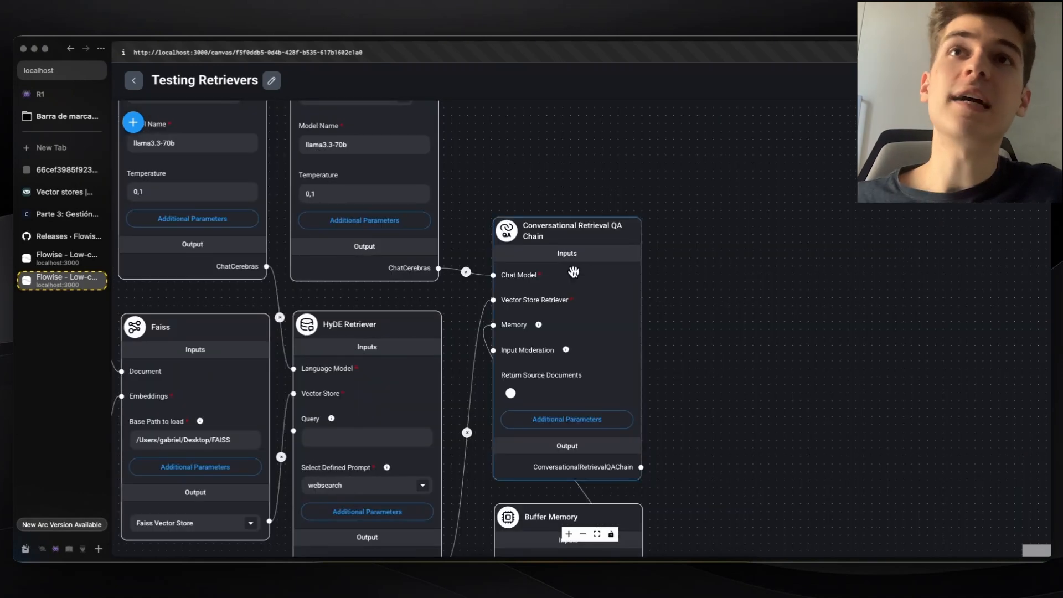
{"action": "mouse_move", "coordinate": [583, 276]}
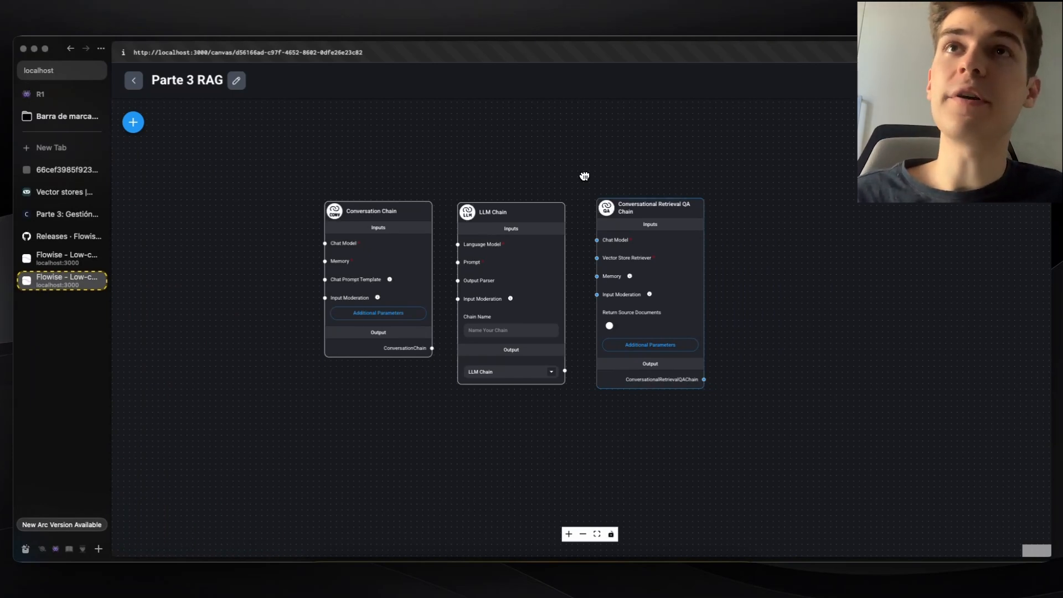
{"action": "mouse_move", "coordinate": [360, 220]}
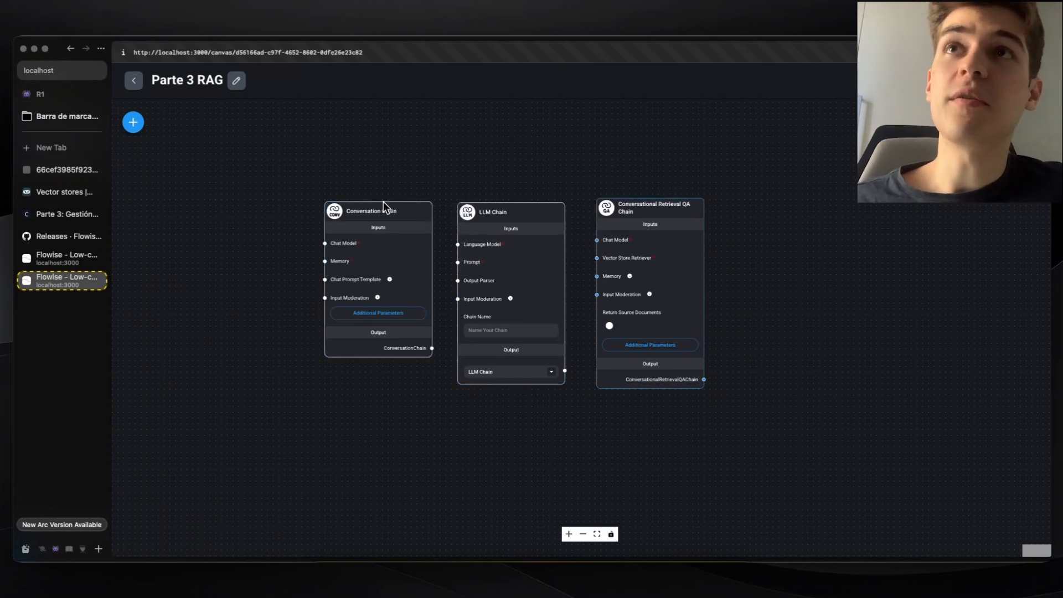
Compare the inputs of the Conversation Chain, LLM Chain and Conversational Retrieval QA Chain, and review the Parte 1 conversation chain diagram.
{"action": "mouse_move", "coordinate": [535, 213]}
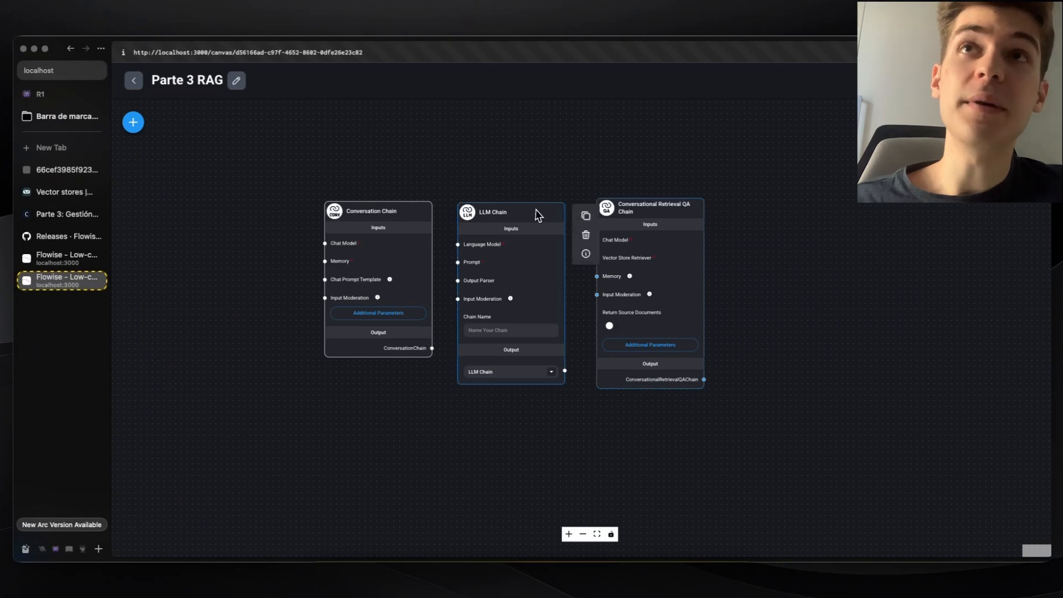
{"action": "scroll", "coordinate": [749, 256], "scroll_direction": "up", "scroll_amount": 2}
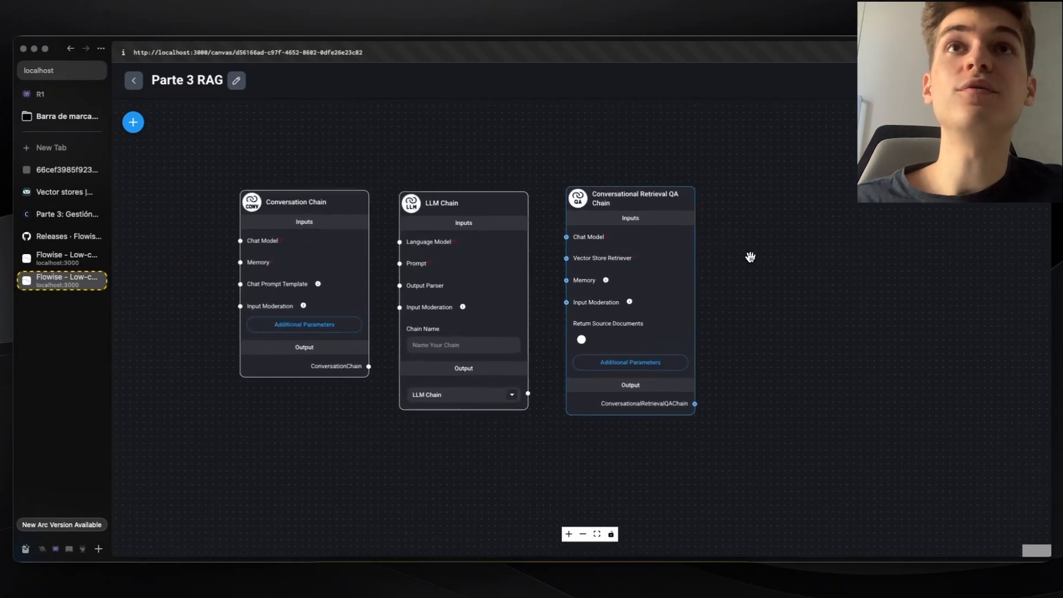
{"action": "left_click_drag", "start_coordinate": [749, 256], "coordinate": [650, 275]}
{"action": "scroll", "coordinate": [560, 272], "scroll_direction": "up", "scroll_amount": 1}
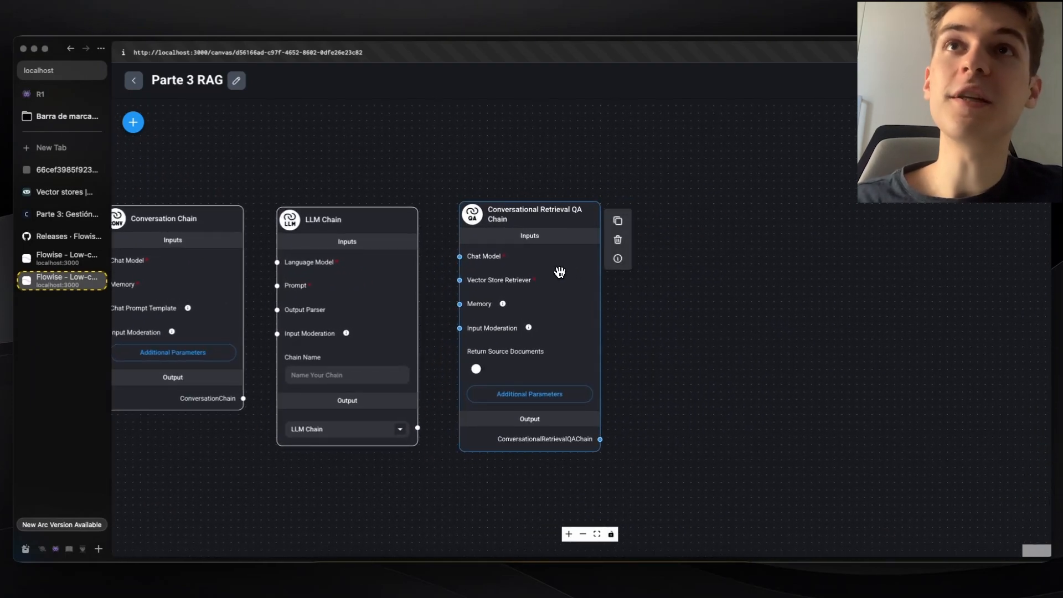
{"action": "scroll", "coordinate": [711, 286], "scroll_direction": "down", "scroll_amount": 1}
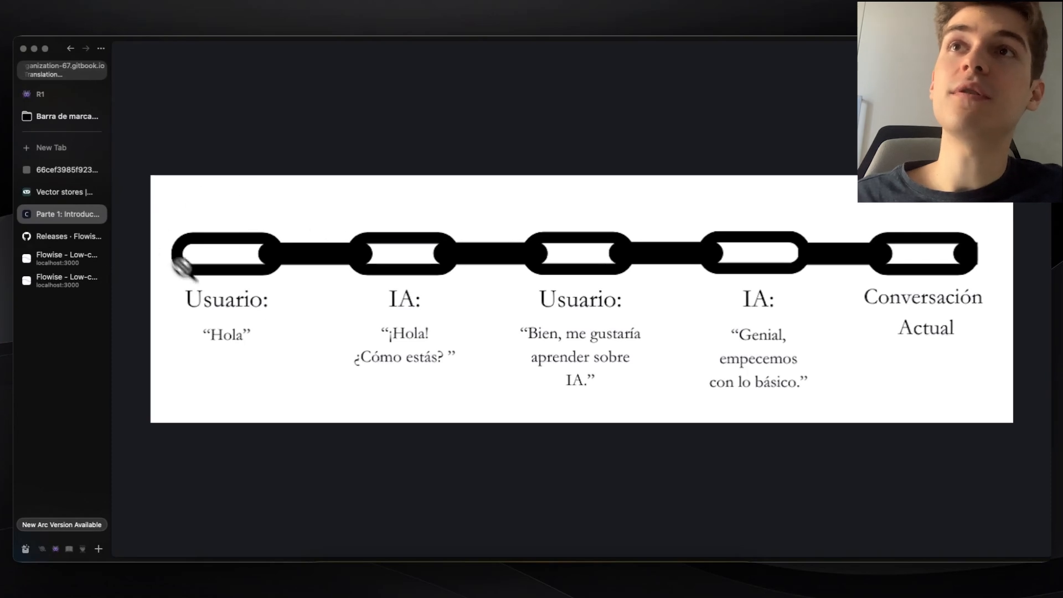
Revisit the Conversational Retrieval QA Chain in the Parte 3 RAG flow and enlarge the Vector Store diagram on the Parte 3 course page.
{"action": "left_click", "coordinate": [61, 258]}
{"action": "left_click", "coordinate": [61, 280]}
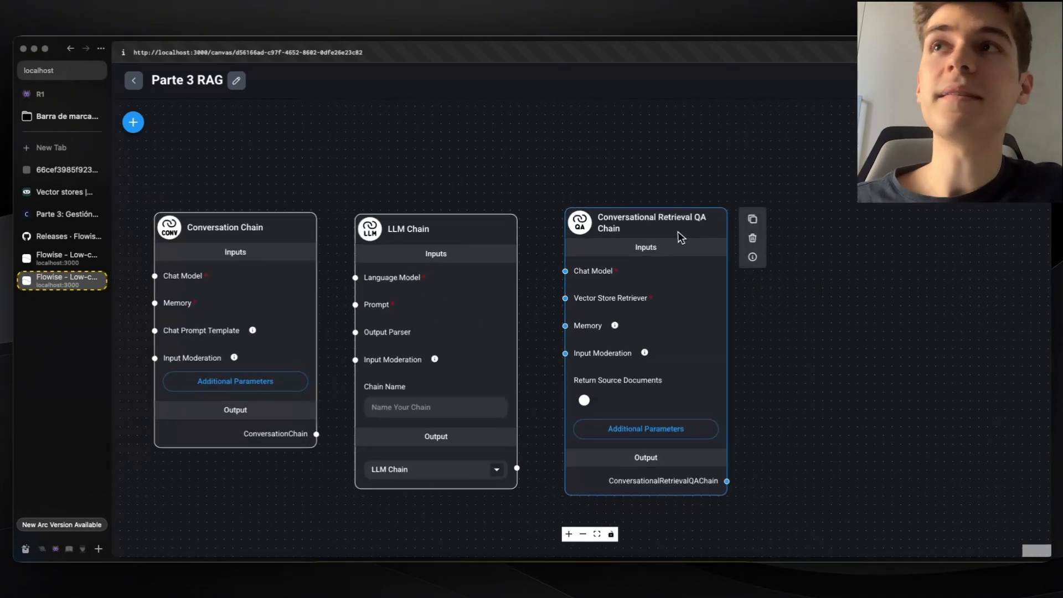
{"action": "left_click", "coordinate": [65, 214]}
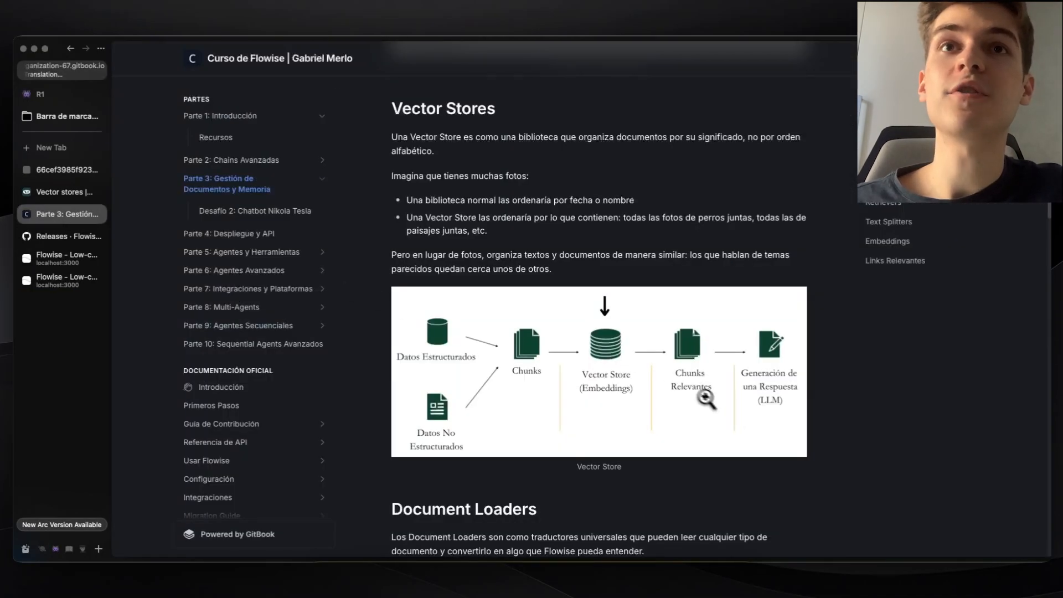
{"action": "left_click", "coordinate": [686, 396]}
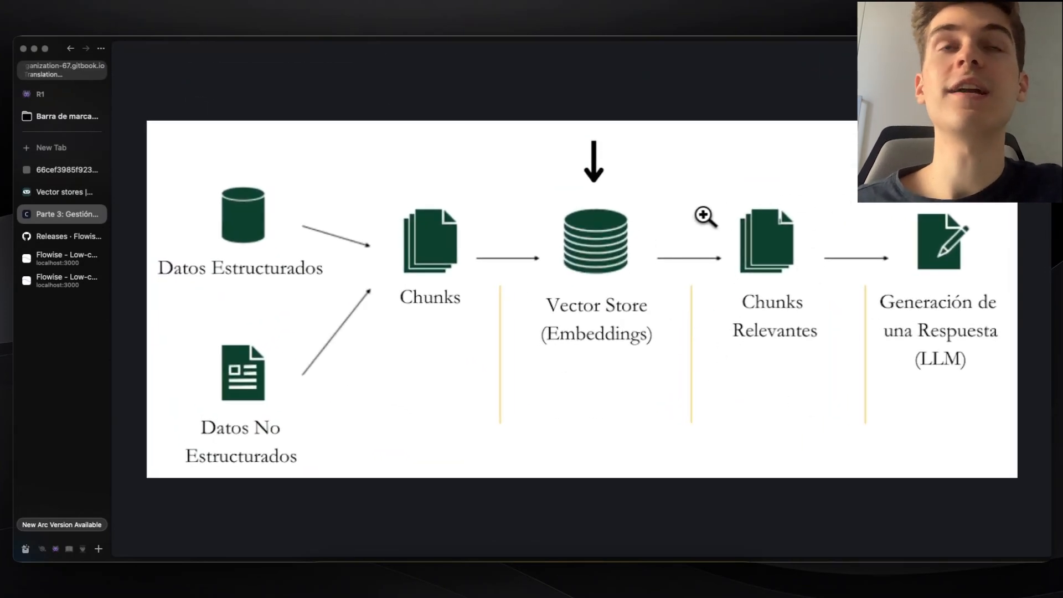
Remove the Conversation Chain and LLM Chain from Parte 3 RAG and add a ChatGoogleGenerativeAI node beside the Conversational Retrieval QA Chain.
{"action": "key", "text": "ctrl+Tab"}
{"action": "left_click", "coordinate": [200, 308]}
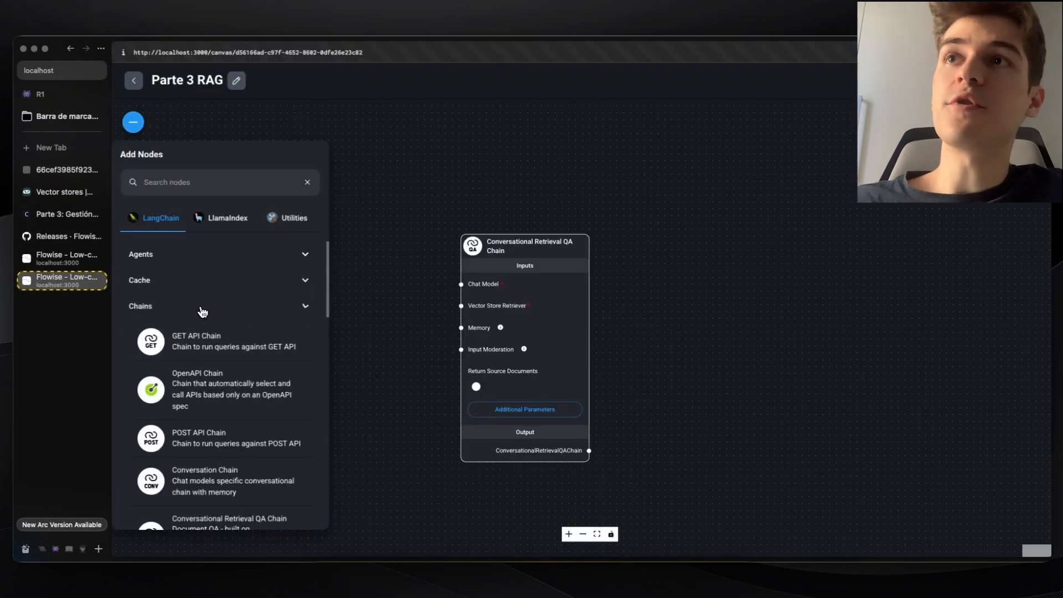
{"action": "left_click", "coordinate": [197, 335]}
{"action": "scroll", "coordinate": [213, 343], "scroll_direction": "down", "scroll_amount": 5}
{"action": "left_click_drag", "start_coordinate": [376, 341], "coordinate": [446, 342]}
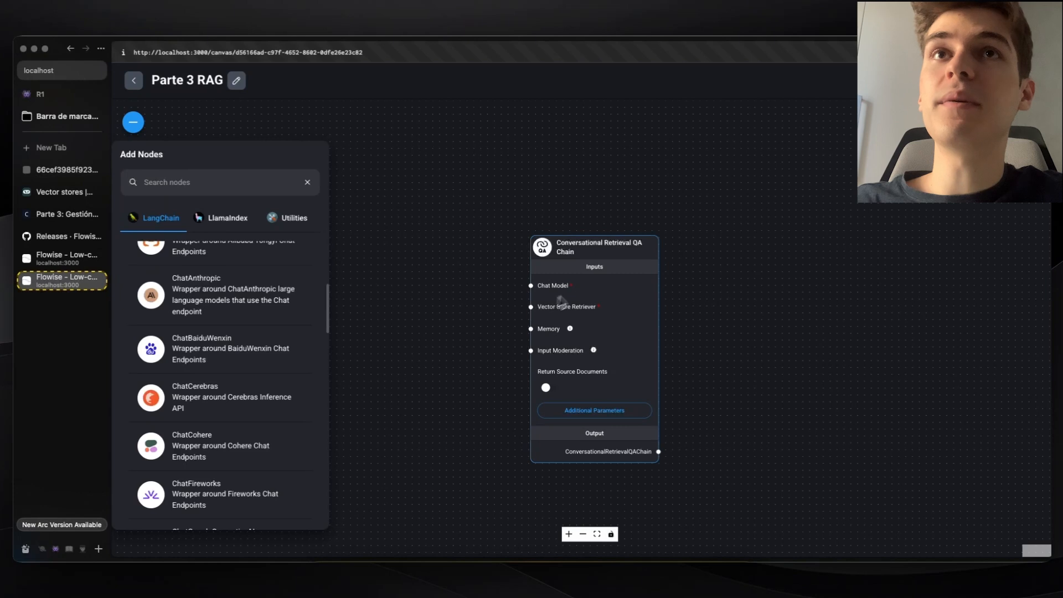
{"action": "left_click", "coordinate": [567, 290]}
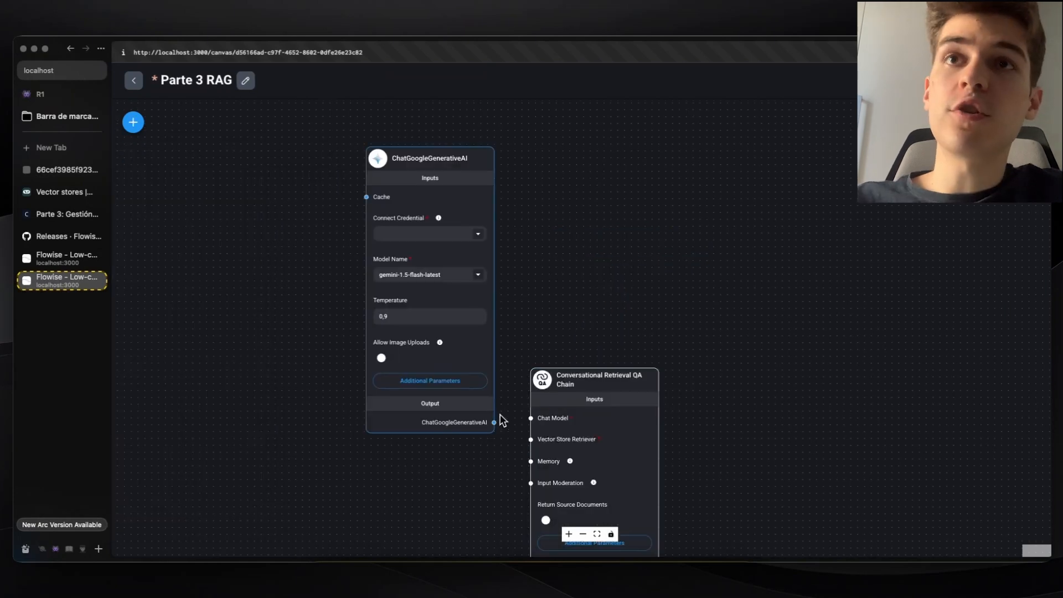
Connect ChatGoogleGenerativeAI to the chain's Chat Model input, configured with the Gemini API credential, temperature 0,1 and custom model gemini-exp-1206, and save the chatflow.
{"action": "left_click_drag", "start_coordinate": [494, 423], "coordinate": [531, 427]}
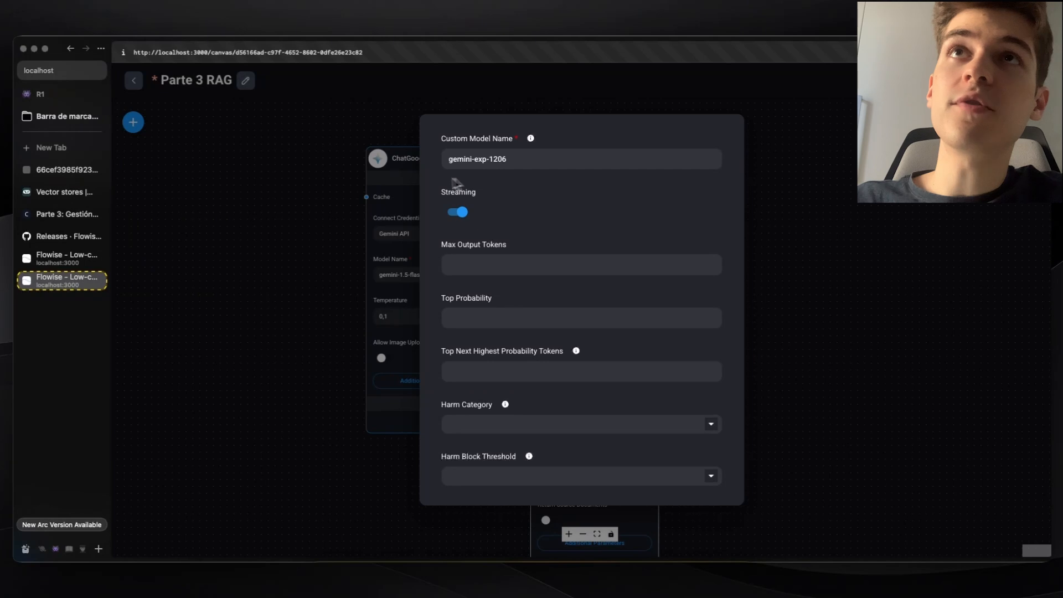
{"action": "left_click", "coordinate": [415, 195]}
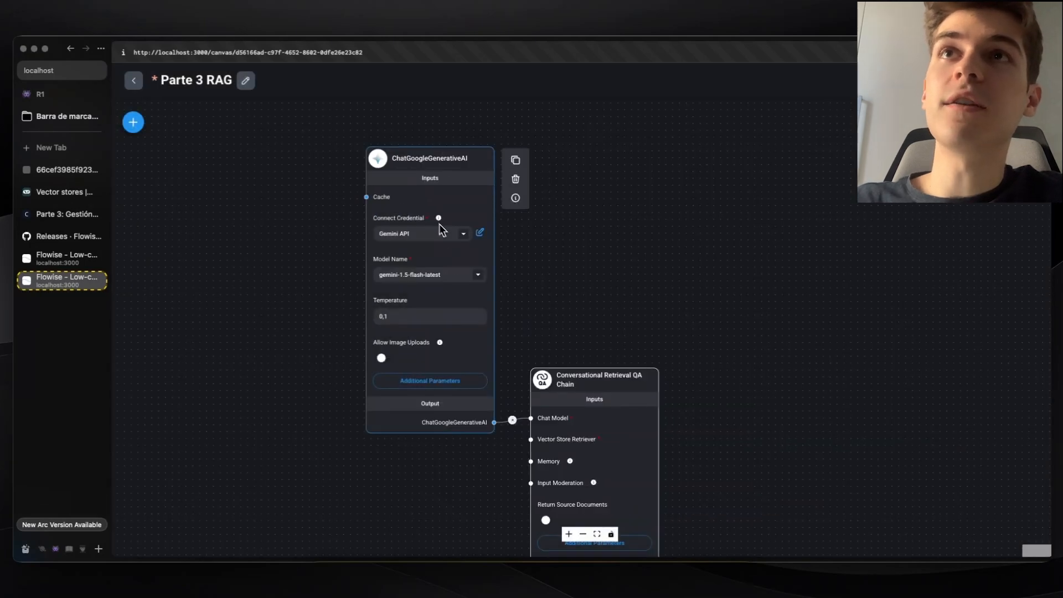
{"action": "scroll", "coordinate": [420, 317], "scroll_direction": "up", "scroll_amount": 3}
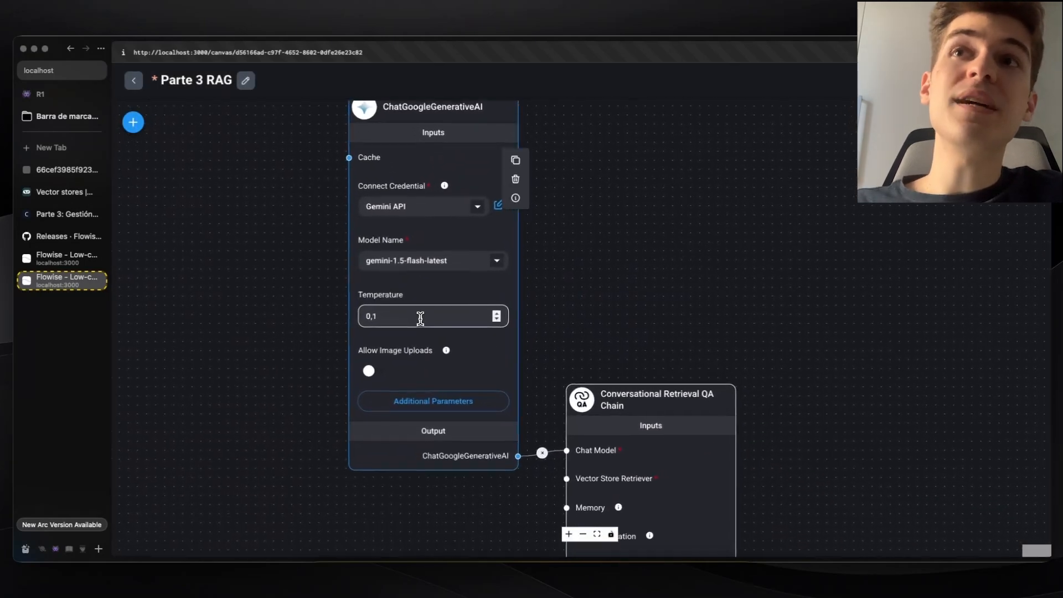
{"action": "scroll", "coordinate": [420, 317], "scroll_direction": "up", "scroll_amount": 2}
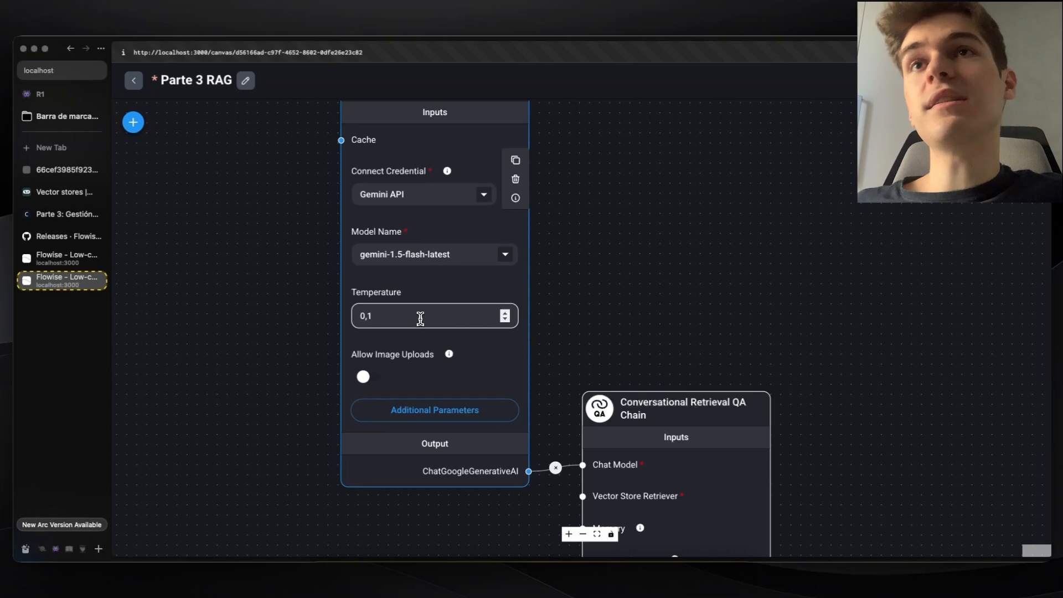
{"action": "left_click", "coordinate": [420, 317]}
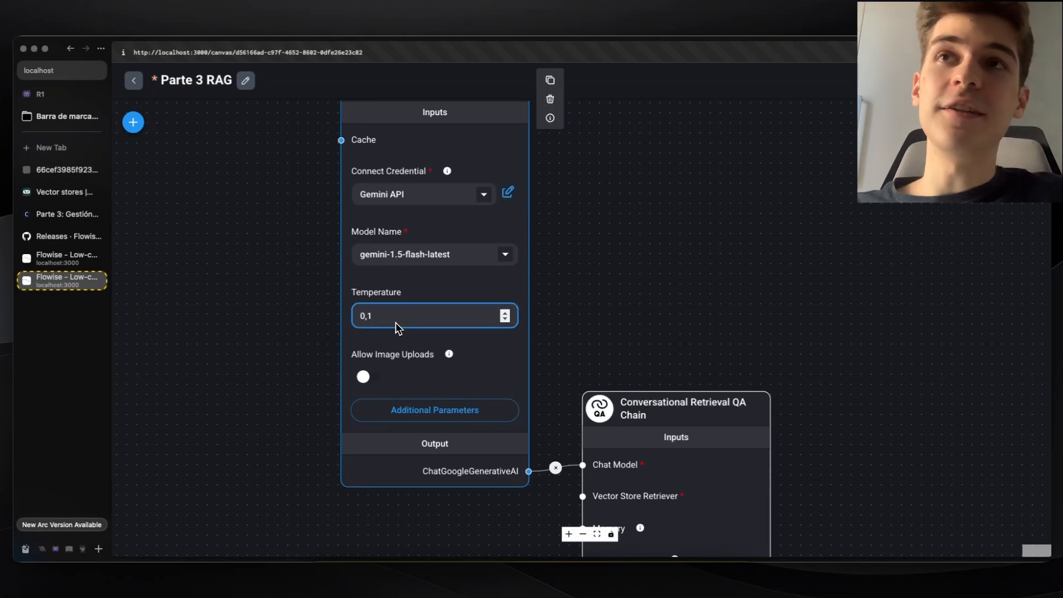
{"action": "scroll", "coordinate": [396, 323], "scroll_direction": "down", "scroll_amount": 2}
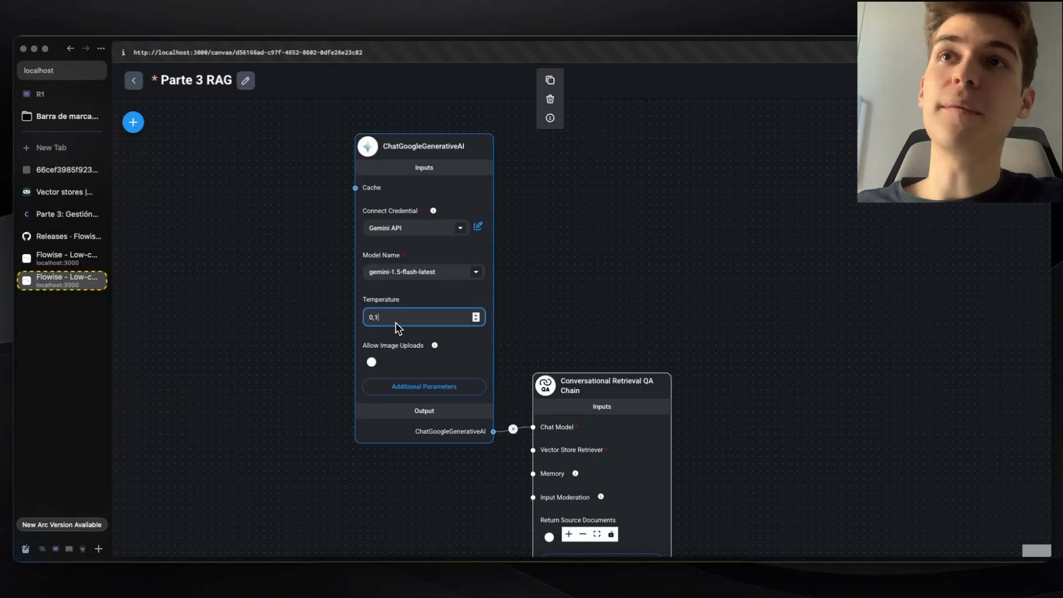
{"action": "scroll", "coordinate": [395, 322], "scroll_direction": "up", "scroll_amount": 1}
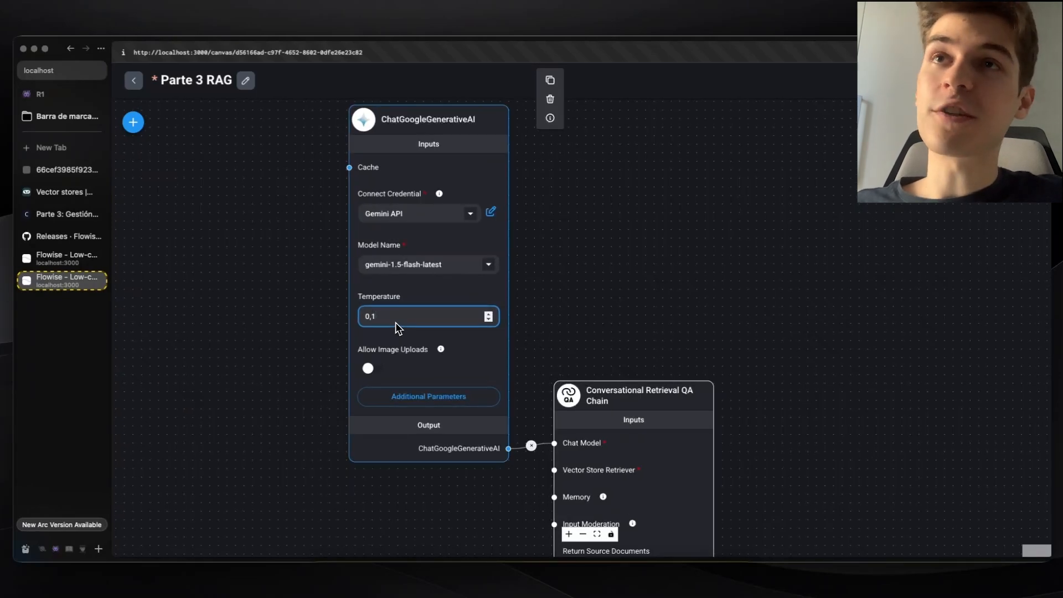
{"action": "scroll", "coordinate": [396, 322], "scroll_direction": "down", "scroll_amount": 1}
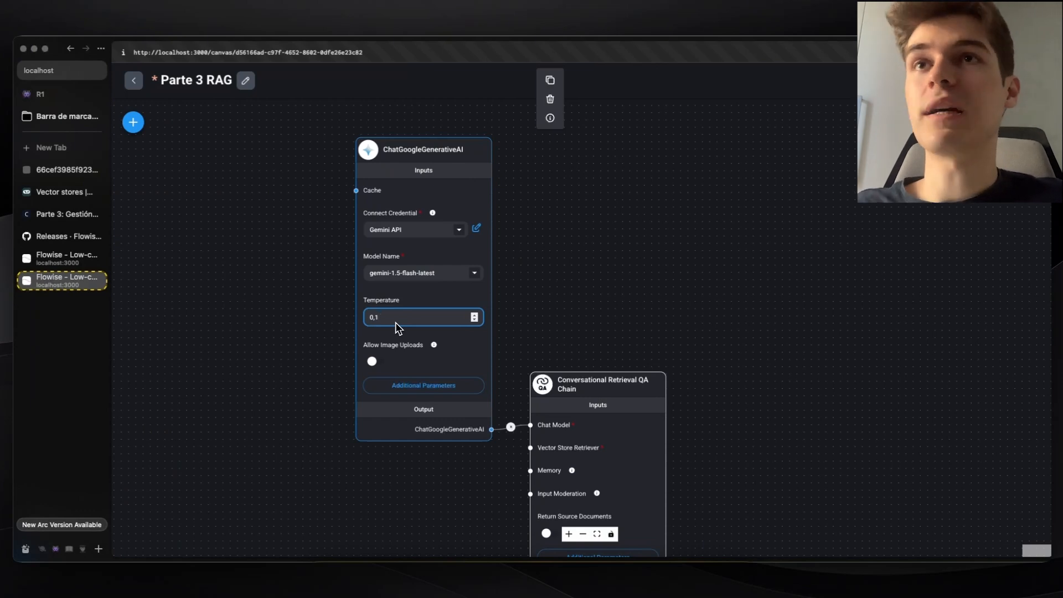
{"action": "scroll", "coordinate": [795, 171], "scroll_direction": "up", "scroll_amount": 1}
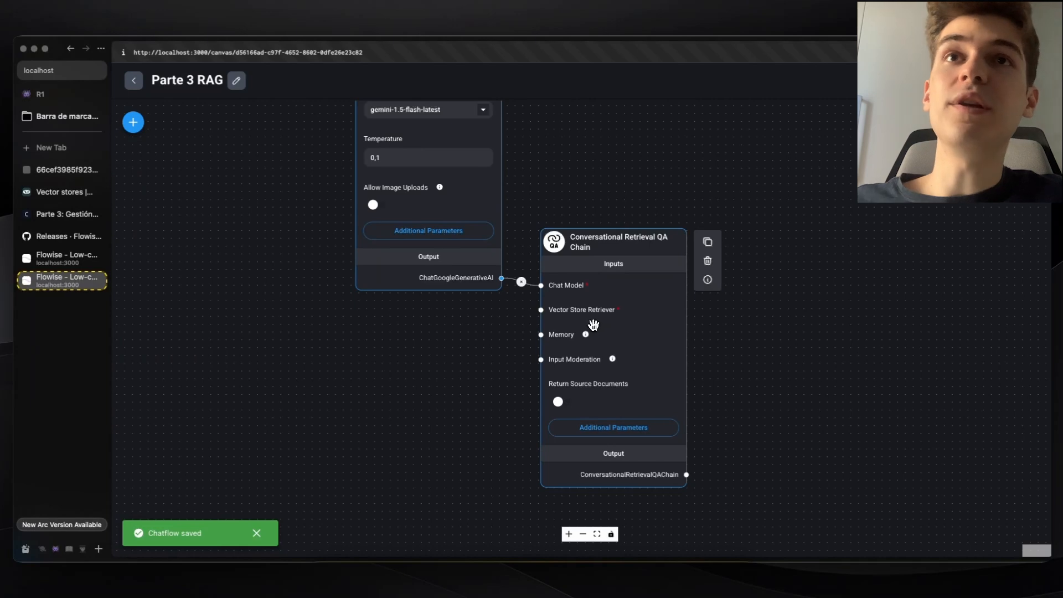
Add an In-Memory Vector Store node from the LangChain vector stores below the ChatGoogleGenerativeAI node.
{"action": "left_click", "coordinate": [133, 122]}
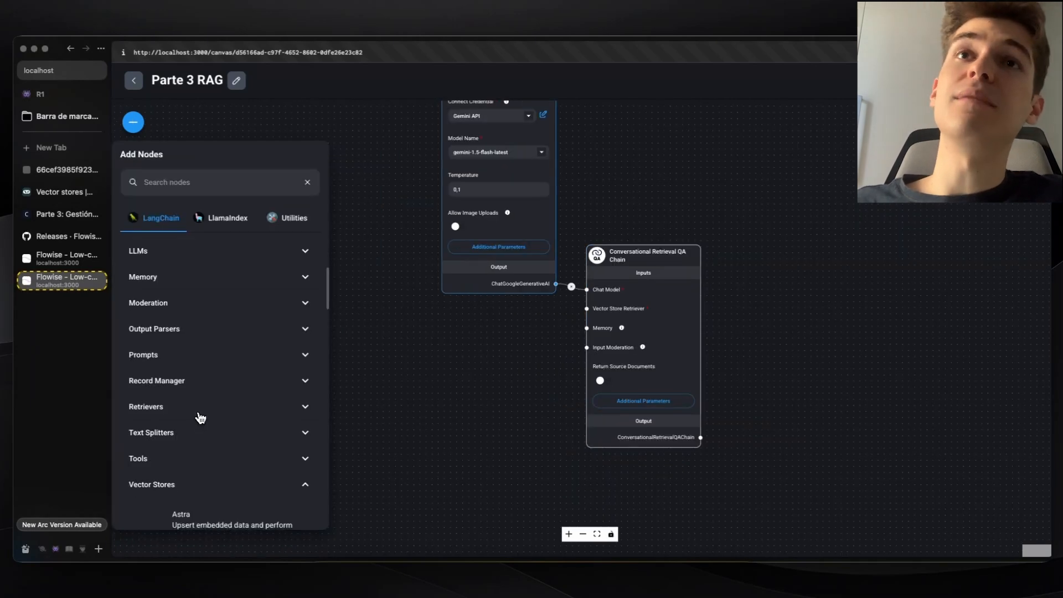
{"action": "scroll", "coordinate": [199, 418], "scroll_direction": "down", "scroll_amount": 2}
{"action": "scroll", "coordinate": [199, 412], "scroll_direction": "down", "scroll_amount": 2}
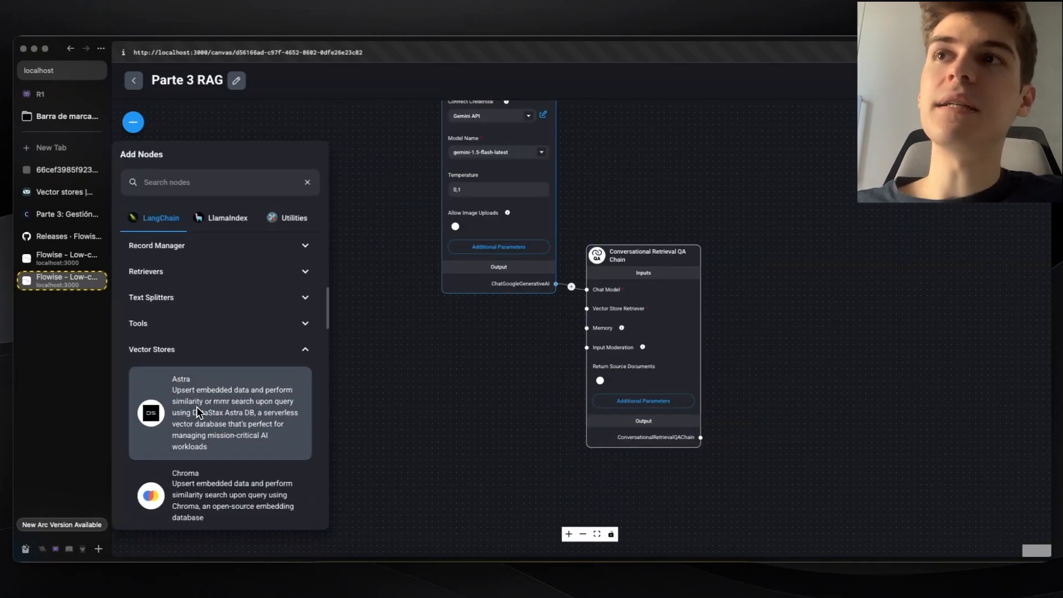
{"action": "scroll", "coordinate": [200, 412], "scroll_direction": "up", "scroll_amount": 2}
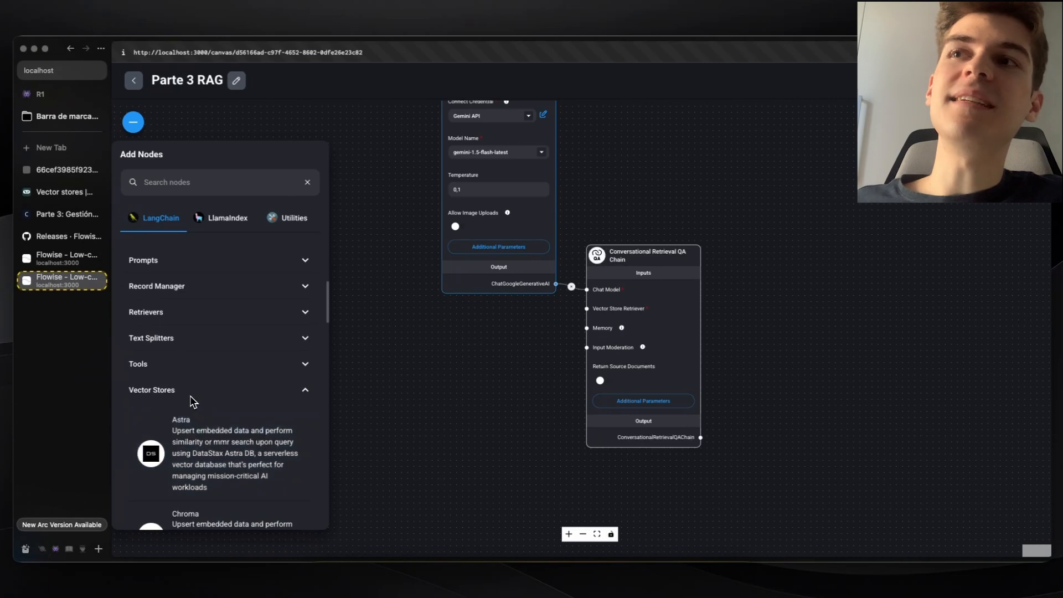
{"action": "scroll", "coordinate": [214, 401], "scroll_direction": "down", "scroll_amount": 5}
{"action": "scroll", "coordinate": [218, 383], "scroll_direction": "up", "scroll_amount": 5}
{"action": "scroll", "coordinate": [217, 389], "scroll_direction": "down", "scroll_amount": 6}
{"action": "scroll", "coordinate": [218, 389], "scroll_direction": "down", "scroll_amount": 3}
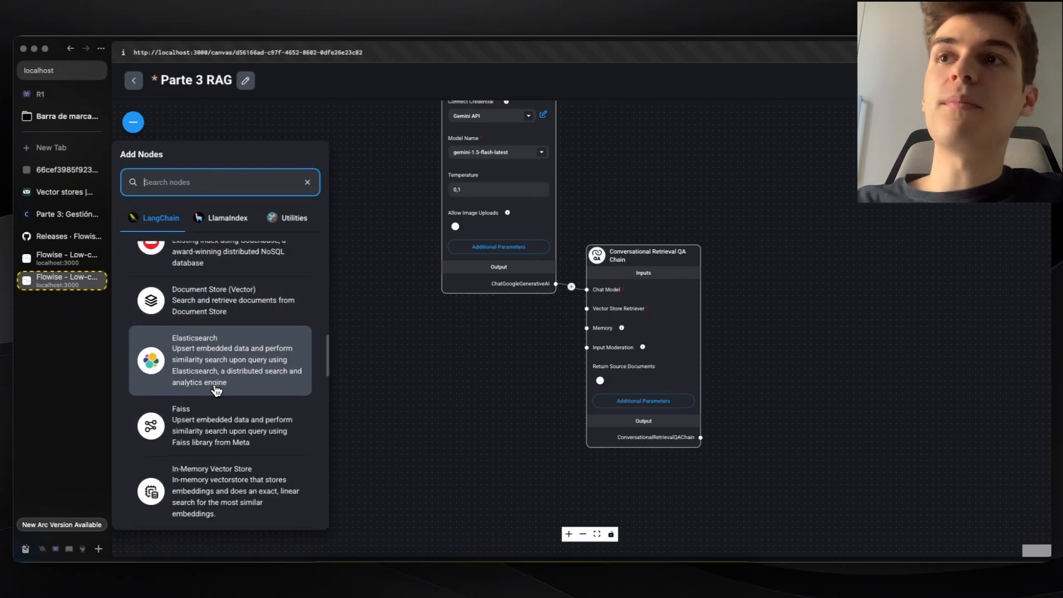
{"action": "left_click_drag", "start_coordinate": [216, 418], "coordinate": [509, 361]}
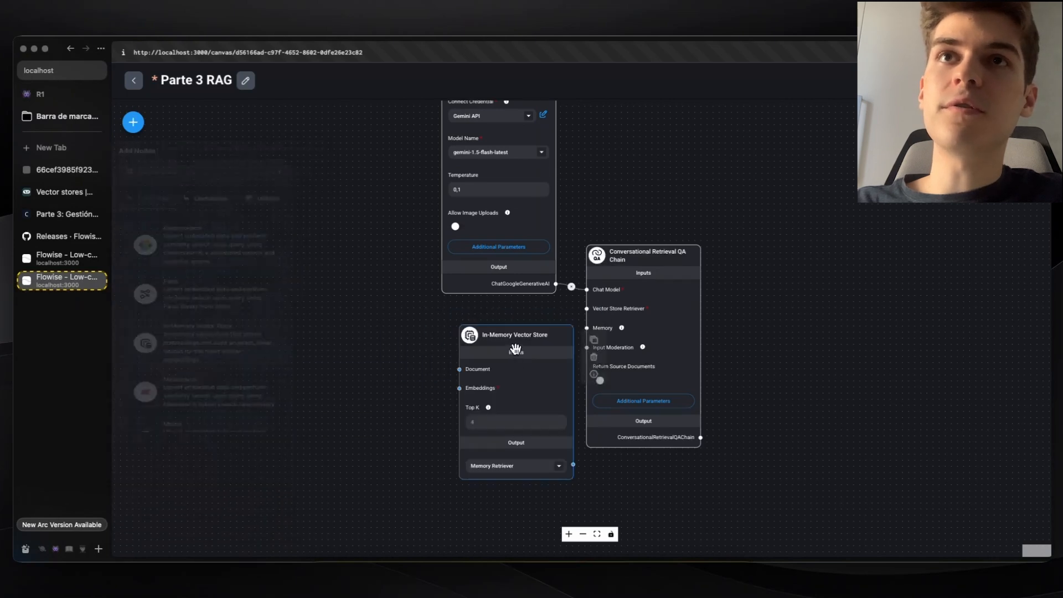
Set the In-Memory Vector Store's output to Memory Vector Store and save the chatflow.
{"action": "scroll", "coordinate": [604, 415], "scroll_direction": "up", "scroll_amount": 3}
{"action": "scroll", "coordinate": [493, 455], "scroll_direction": "down", "scroll_amount": 1}
{"action": "left_click", "coordinate": [532, 455]}
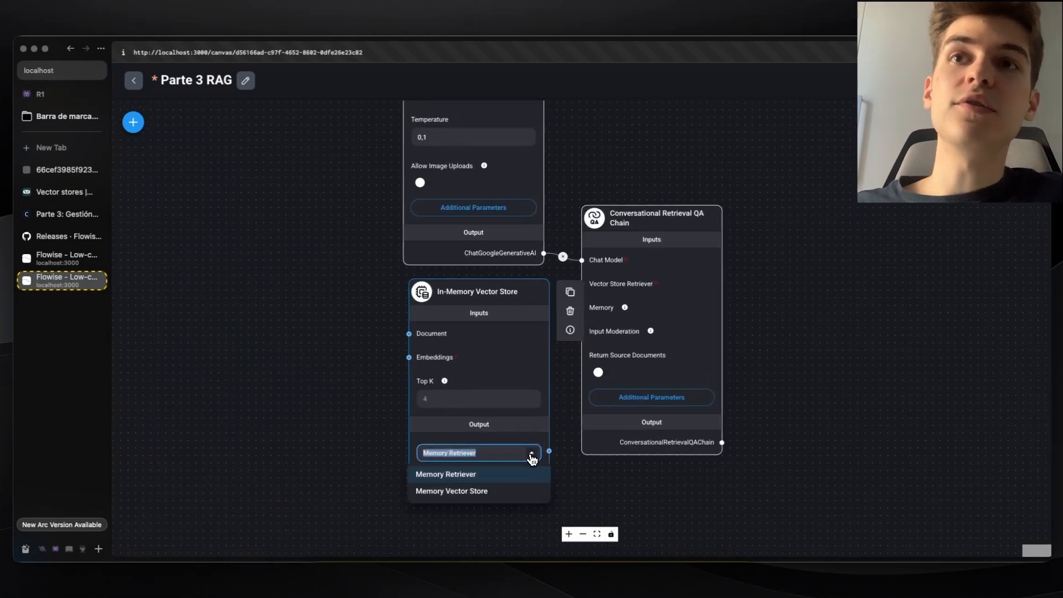
{"action": "left_click", "coordinate": [509, 491]}
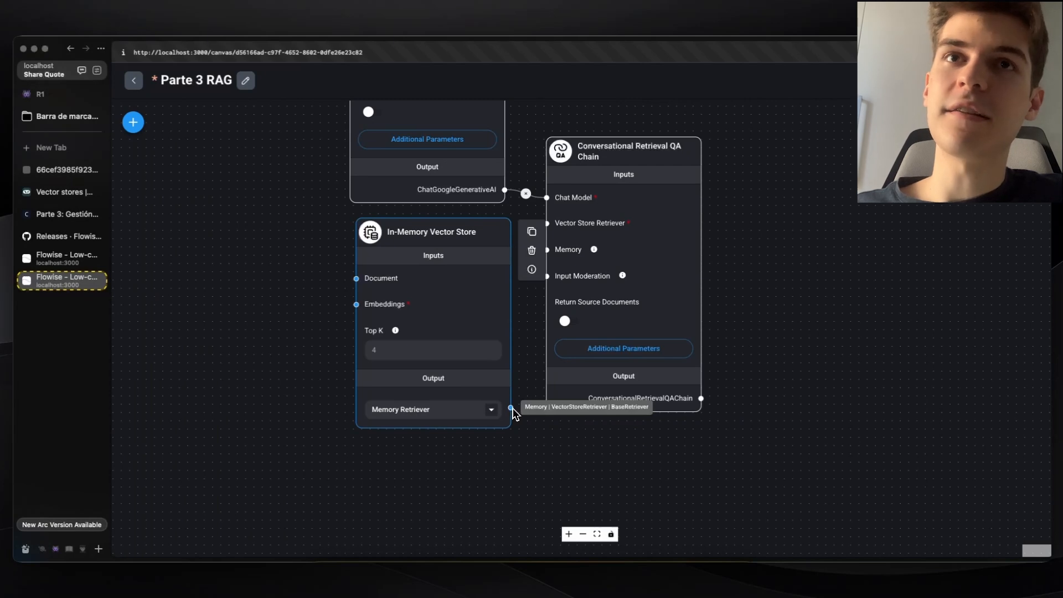
{"action": "left_click", "coordinate": [490, 409]}
{"action": "left_click", "coordinate": [439, 450]}
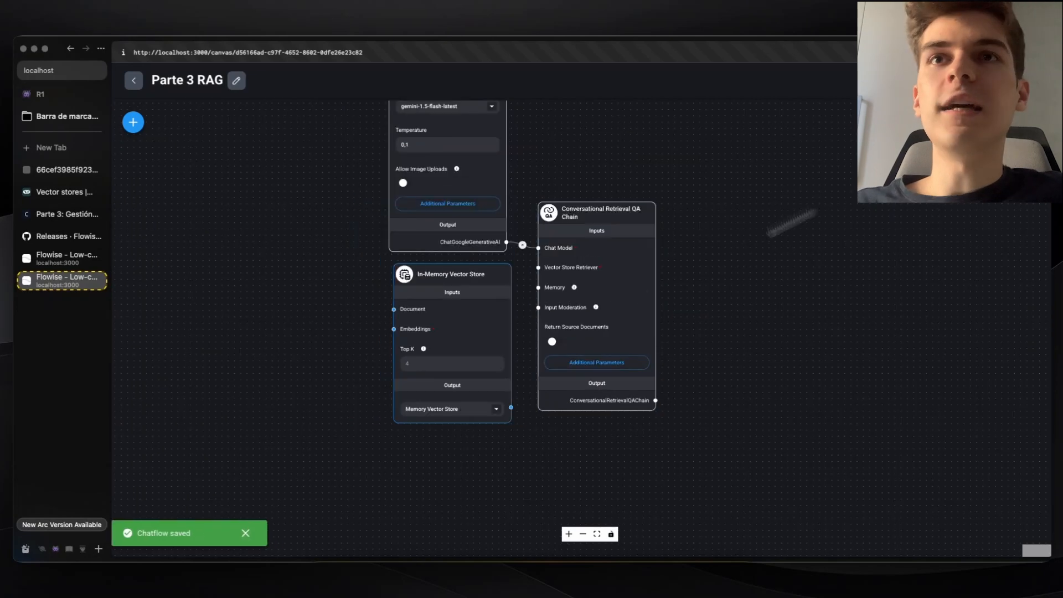
Switch the vector store's output to Memory Retriever, check its connector type, and switch back to Memory Vector Store to compare.
{"action": "scroll", "coordinate": [420, 422], "scroll_direction": "up", "scroll_amount": 3}
{"action": "left_click", "coordinate": [510, 413]}
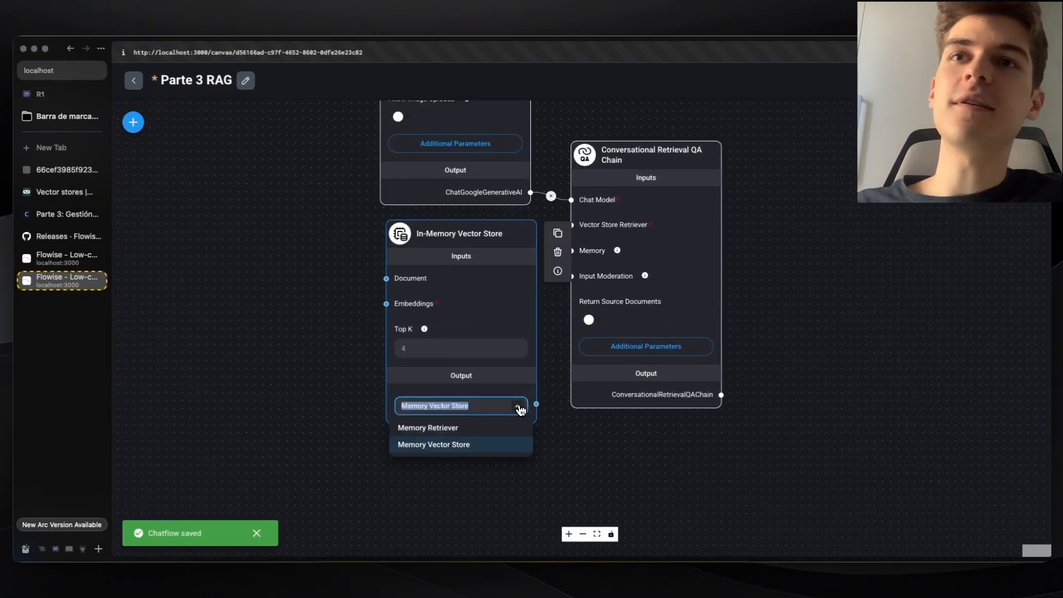
{"action": "left_click", "coordinate": [512, 429]}
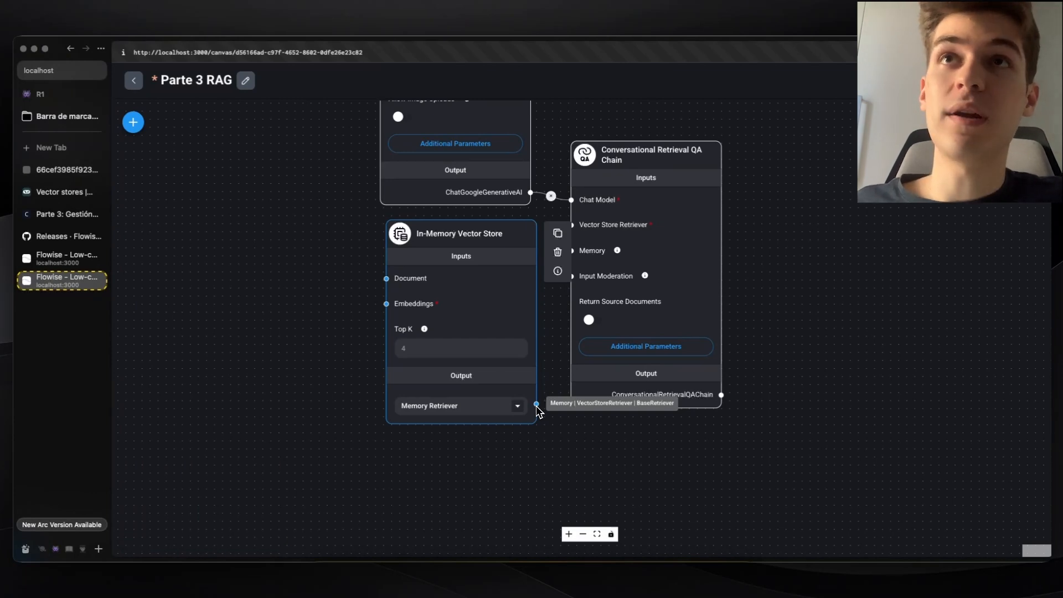
{"action": "scroll", "coordinate": [537, 410], "scroll_direction": "down", "scroll_amount": 1}
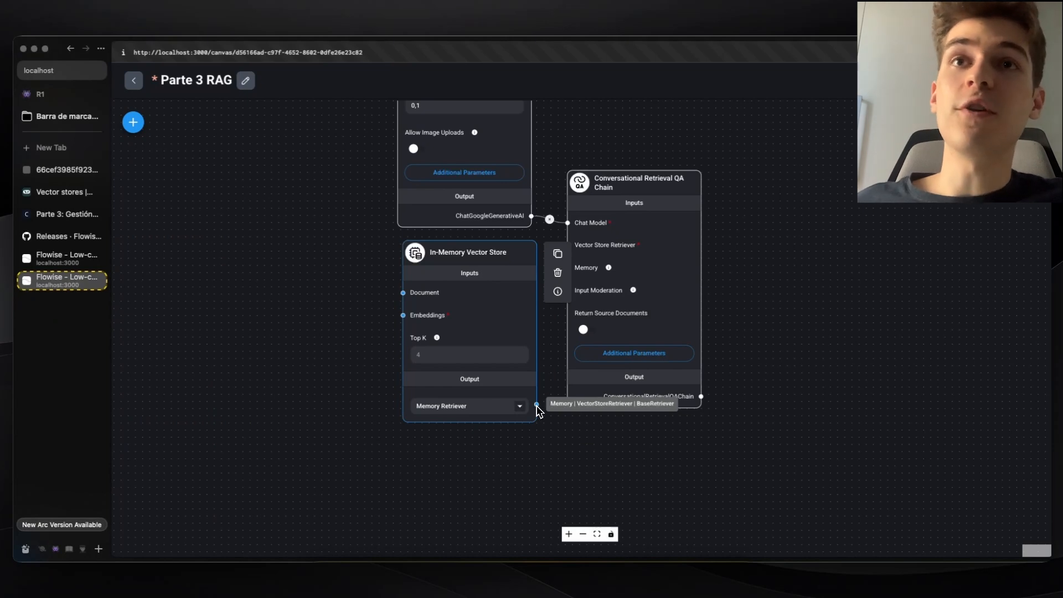
{"action": "left_click", "coordinate": [519, 406]}
{"action": "left_click", "coordinate": [503, 445]}
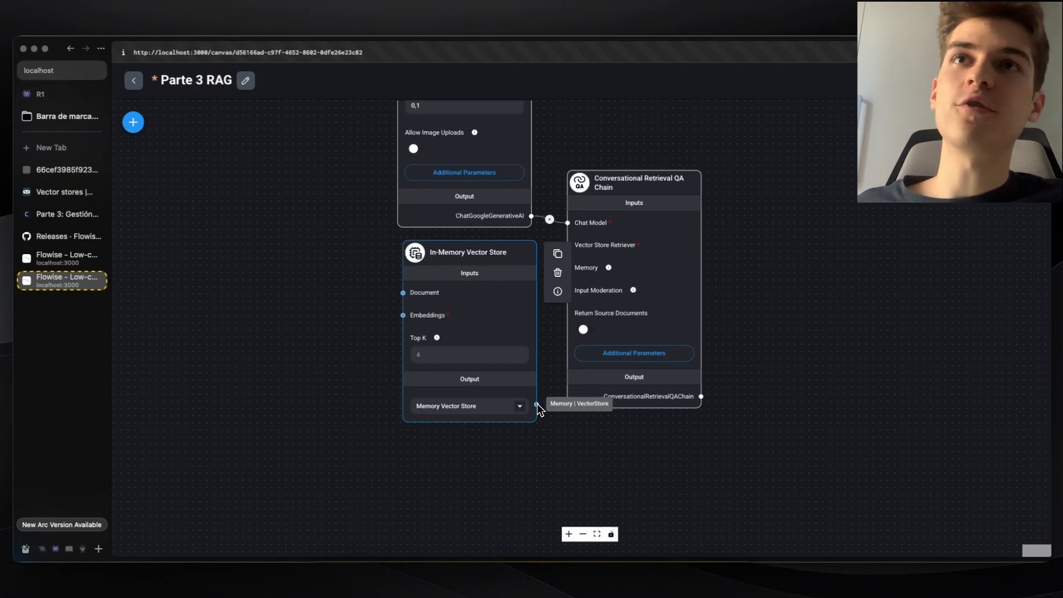
Recheck the Memory Retriever output's connector types on the In-Memory Vector Store and return the output to Memory Vector Store.
{"action": "left_click", "coordinate": [519, 405]}
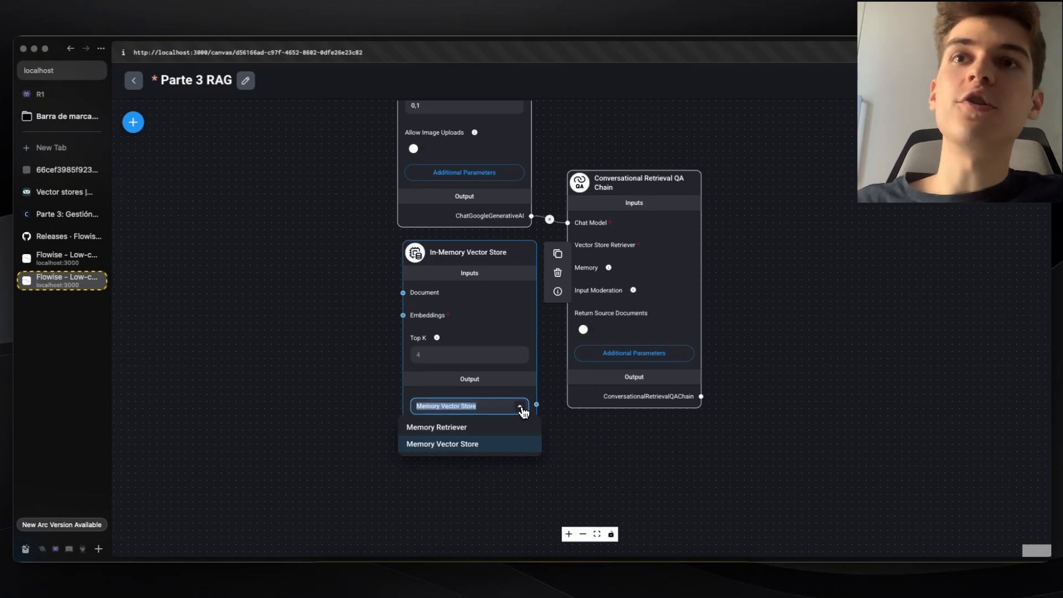
{"action": "left_click", "coordinate": [498, 431]}
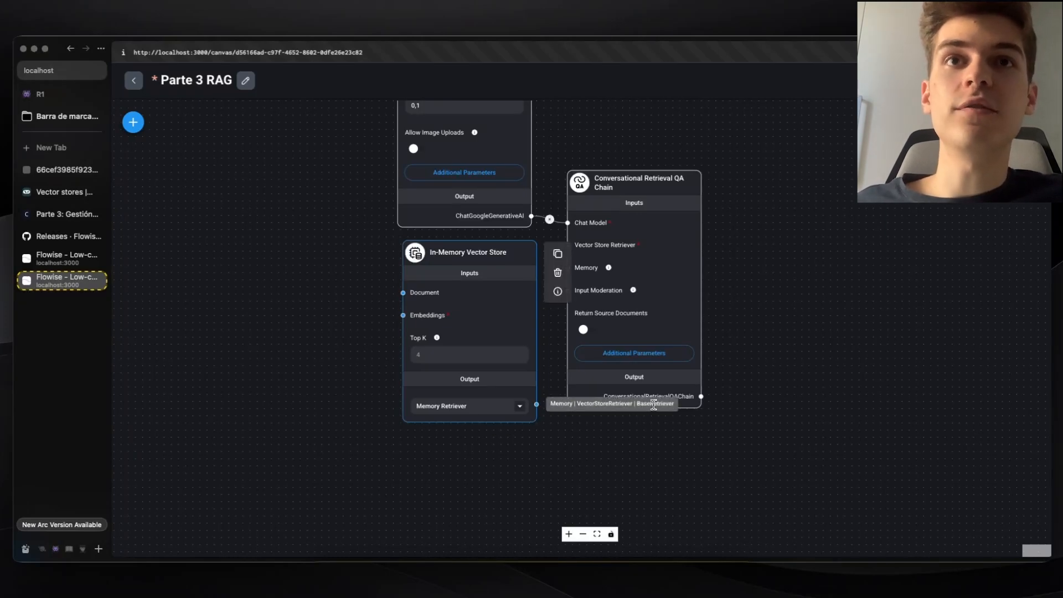
{"action": "scroll", "coordinate": [557, 427], "scroll_direction": "down", "scroll_amount": 2}
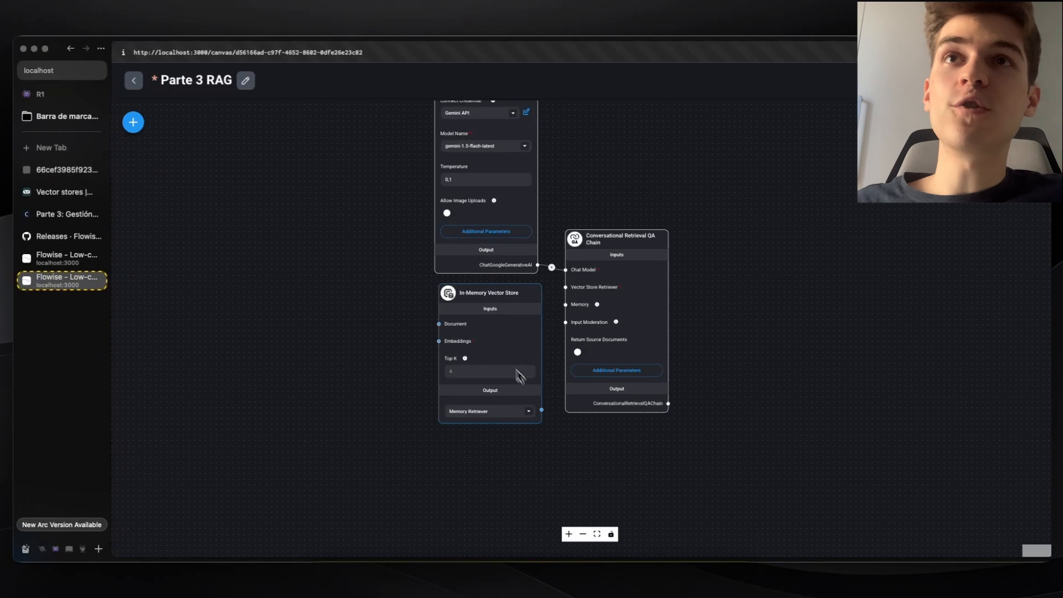
{"action": "left_click", "coordinate": [529, 411]}
{"action": "left_click", "coordinate": [510, 446]}
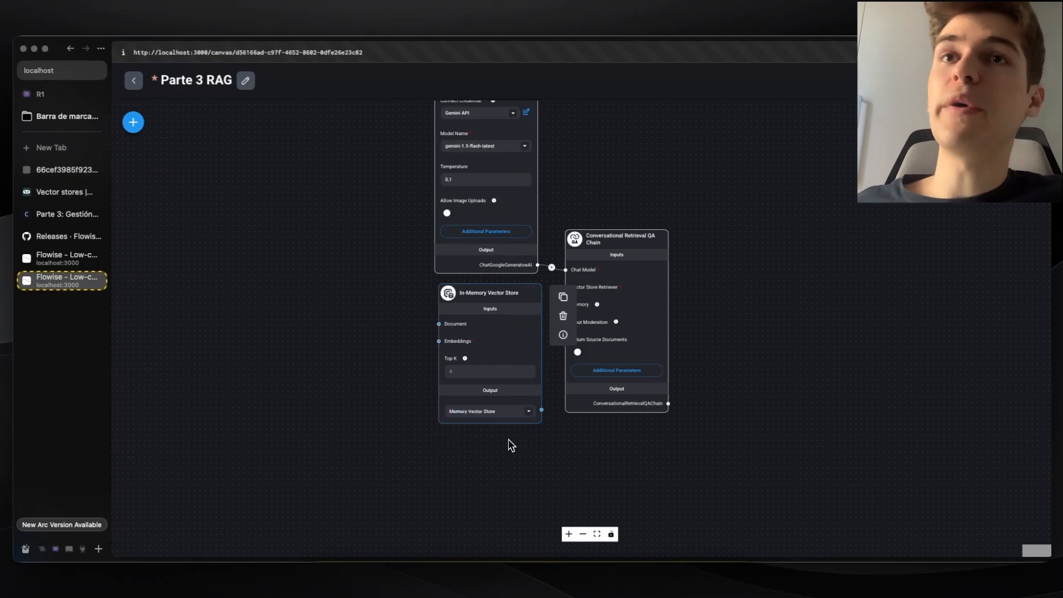
Move the In-Memory Vector Store node away from the Conversational Retrieval QA Chain and look through the available LangChain retriever nodes.
{"action": "left_click_drag", "start_coordinate": [515, 426], "coordinate": [352, 458]}
{"action": "left_click", "coordinate": [133, 121]}
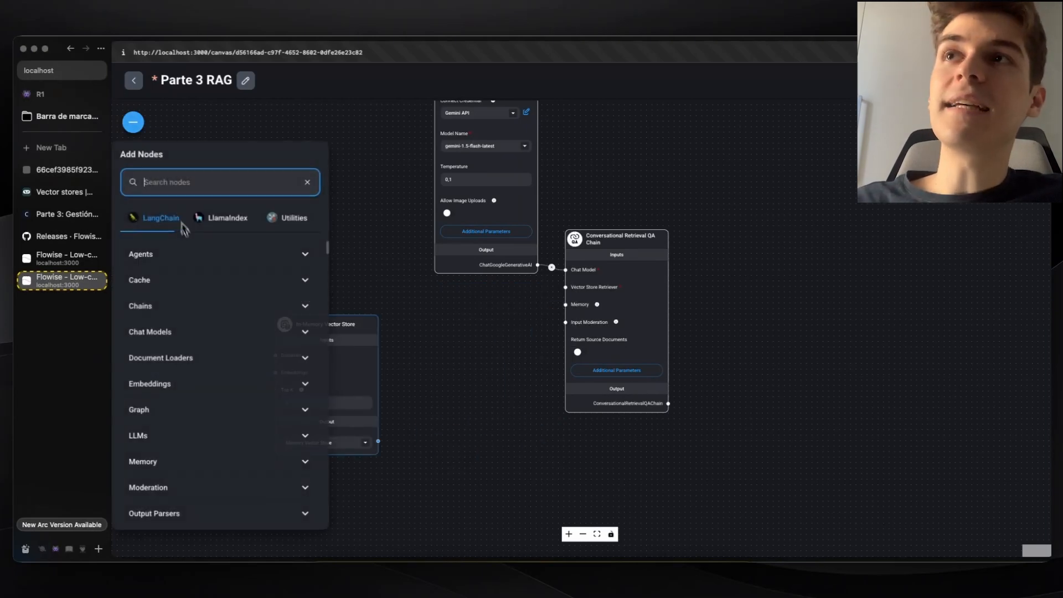
{"action": "scroll", "coordinate": [197, 316], "scroll_direction": "down", "scroll_amount": 2}
{"action": "scroll", "coordinate": [196, 315], "scroll_direction": "down", "scroll_amount": 3}
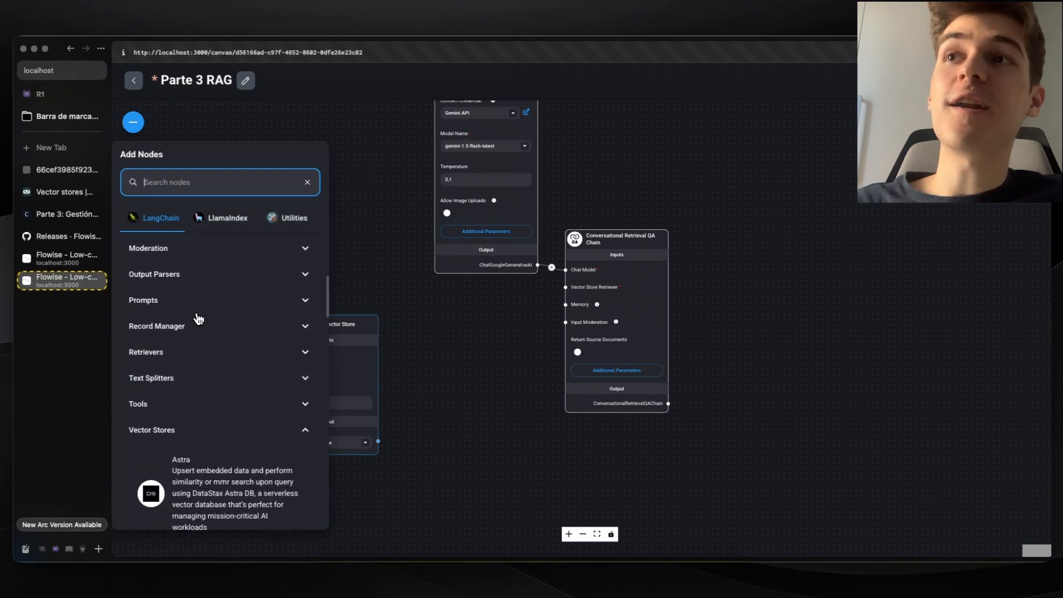
{"action": "left_click", "coordinate": [165, 353]}
{"action": "scroll", "coordinate": [210, 375], "scroll_direction": "down", "scroll_amount": 7}
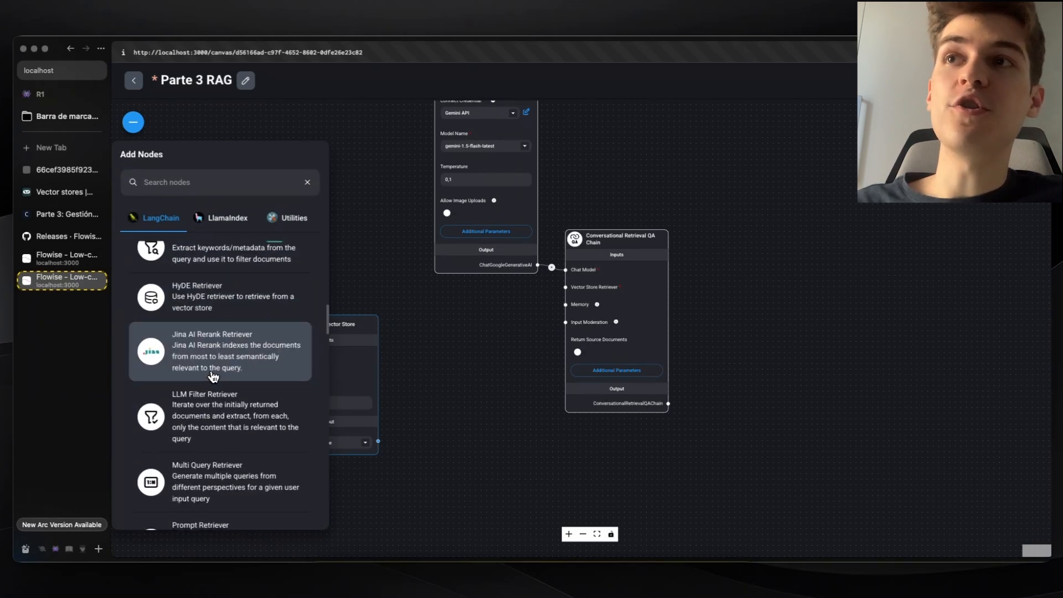
{"action": "scroll", "coordinate": [213, 376], "scroll_direction": "down", "scroll_amount": 5}
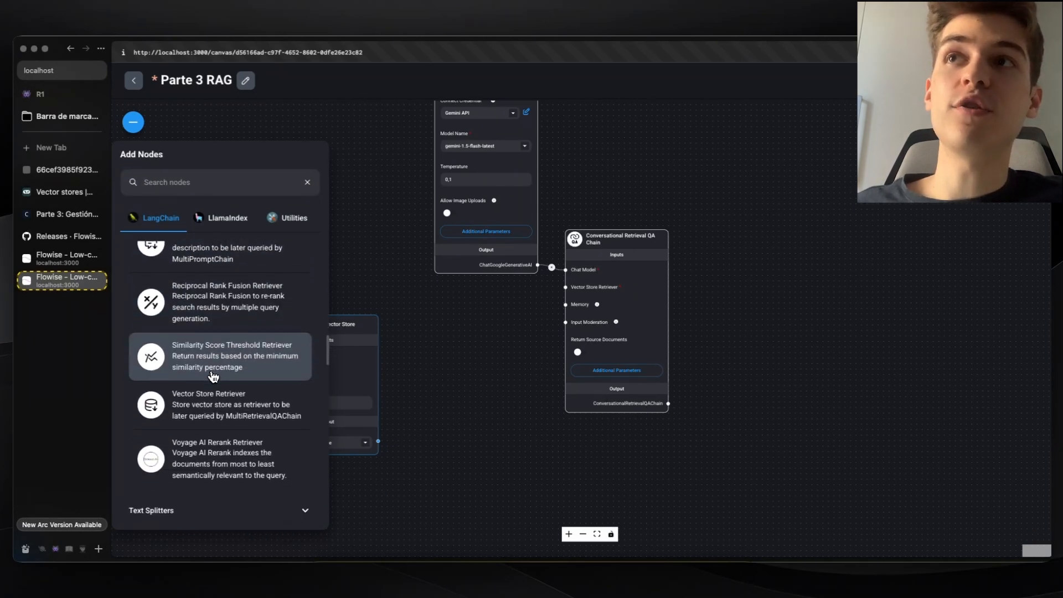
{"action": "scroll", "coordinate": [213, 376], "scroll_direction": "up", "scroll_amount": 7}
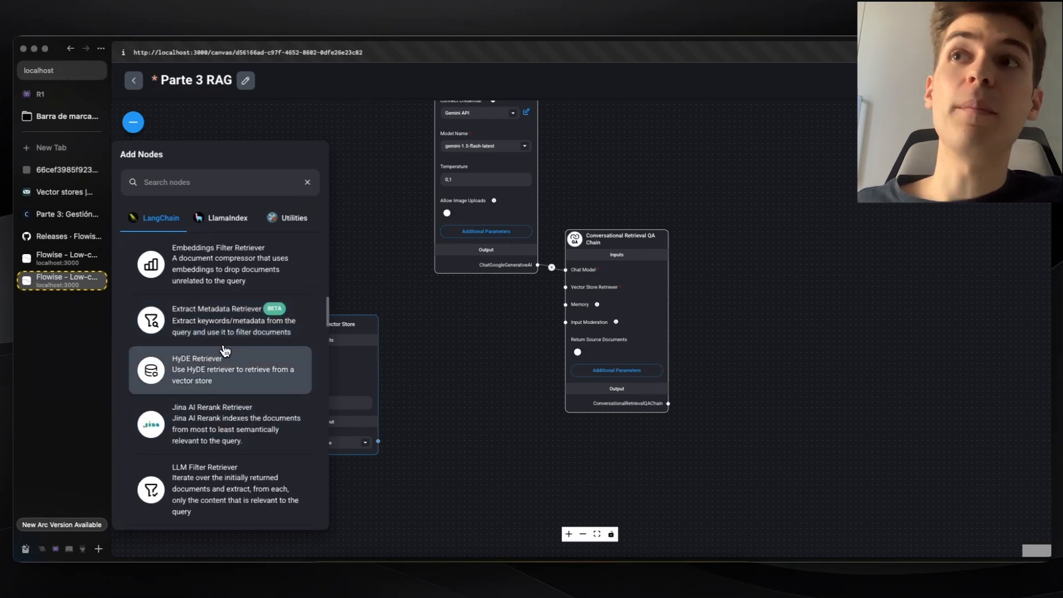
{"action": "scroll", "coordinate": [202, 379], "scroll_direction": "down", "scroll_amount": 3}
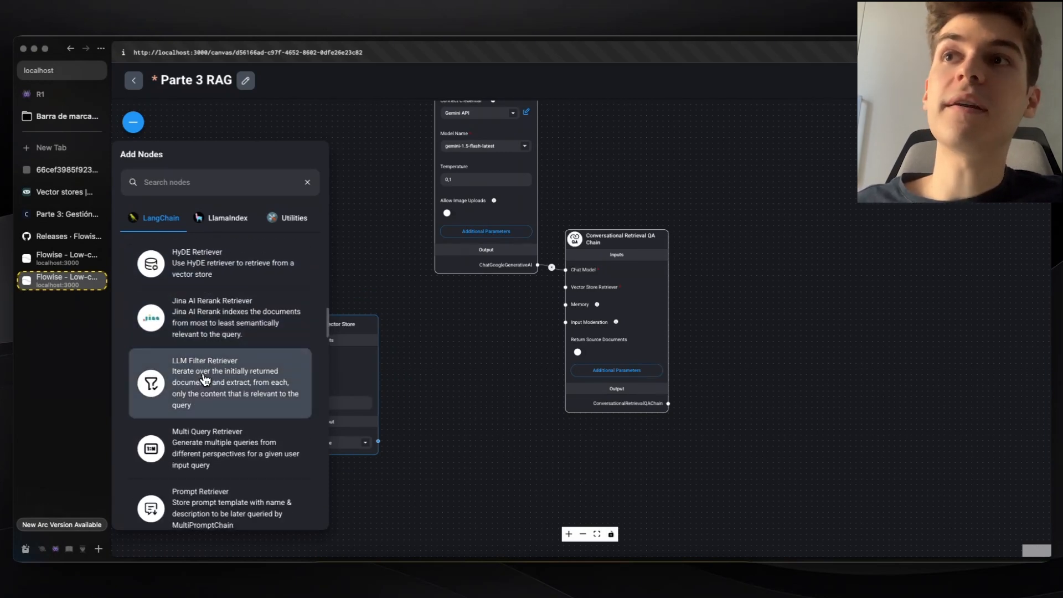
{"action": "scroll", "coordinate": [224, 394], "scroll_direction": "down", "scroll_amount": 1}
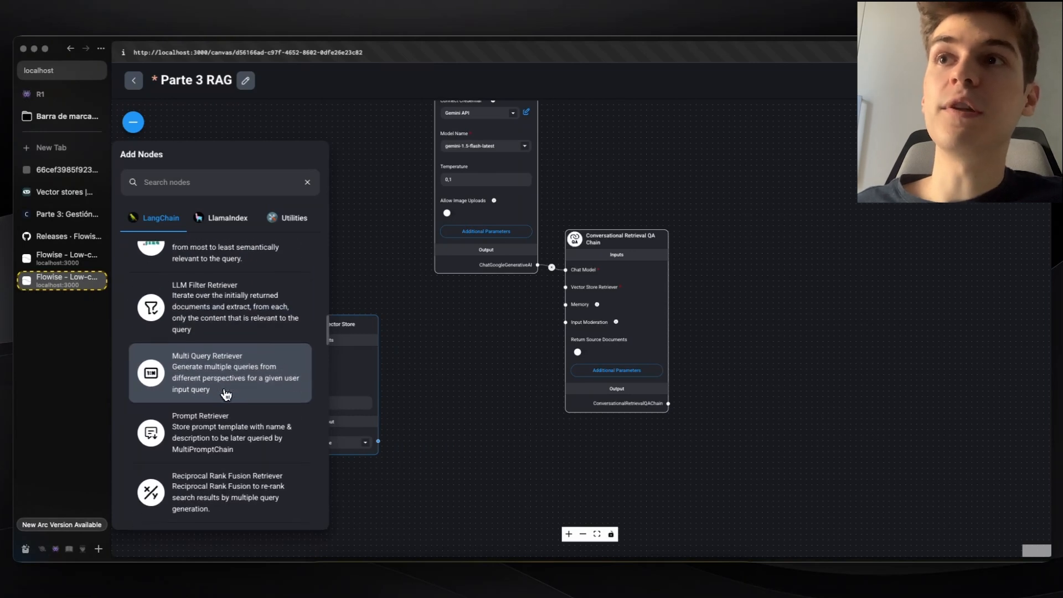
{"action": "scroll", "coordinate": [225, 394], "scroll_direction": "down", "scroll_amount": 3}
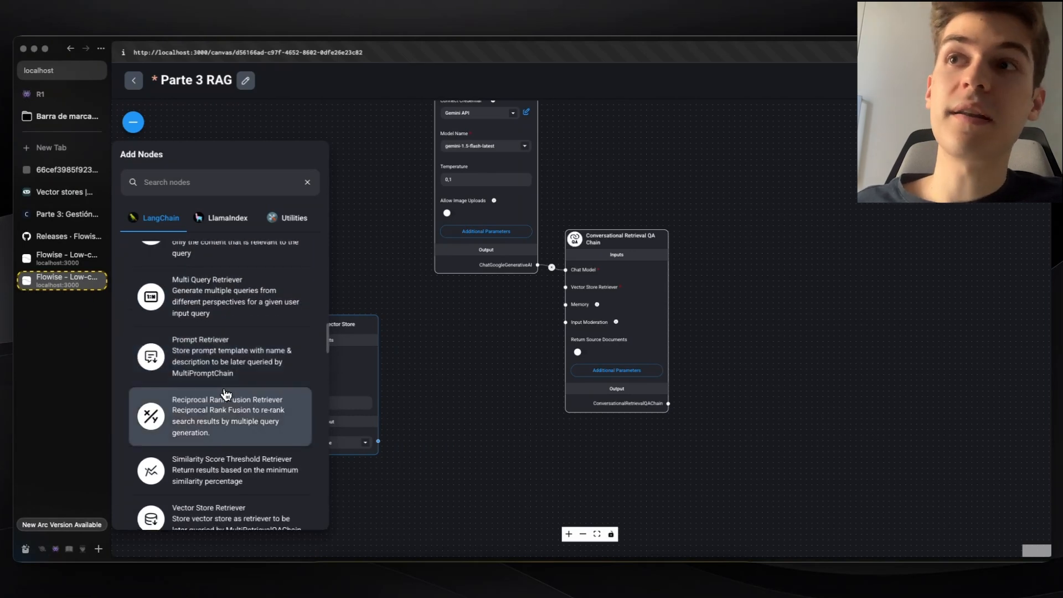
Add an LLM Filter Retriever node from the LangChain retrievers between the In-Memory Vector Store and the Conversational Retrieval QA Chain.
{"action": "scroll", "coordinate": [233, 376], "scroll_direction": "up", "scroll_amount": 5}
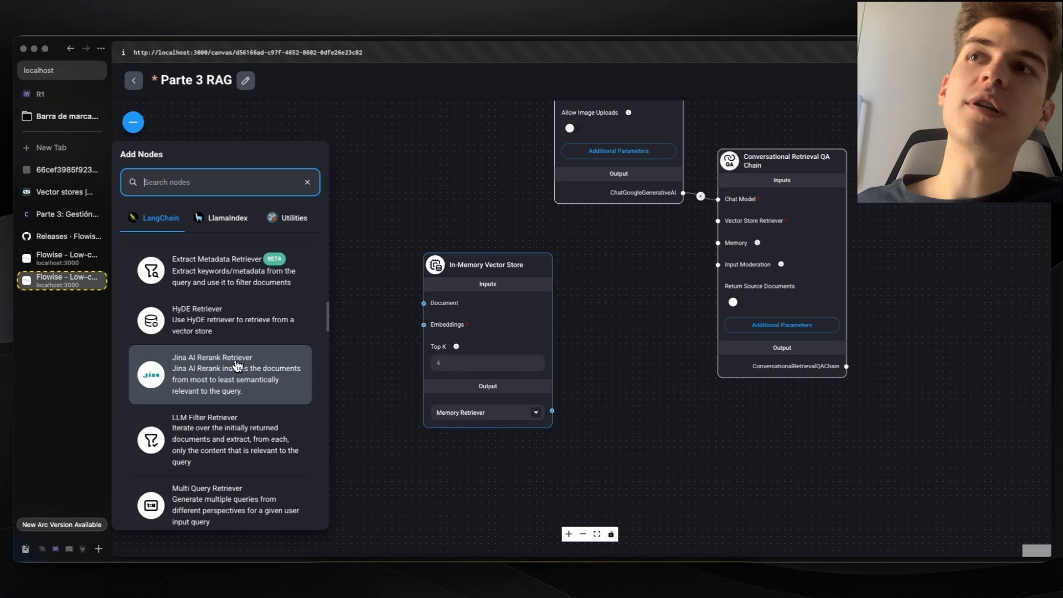
{"action": "scroll", "coordinate": [236, 367], "scroll_direction": "up", "scroll_amount": 2}
{"action": "scroll", "coordinate": [235, 380], "scroll_direction": "down", "scroll_amount": 3}
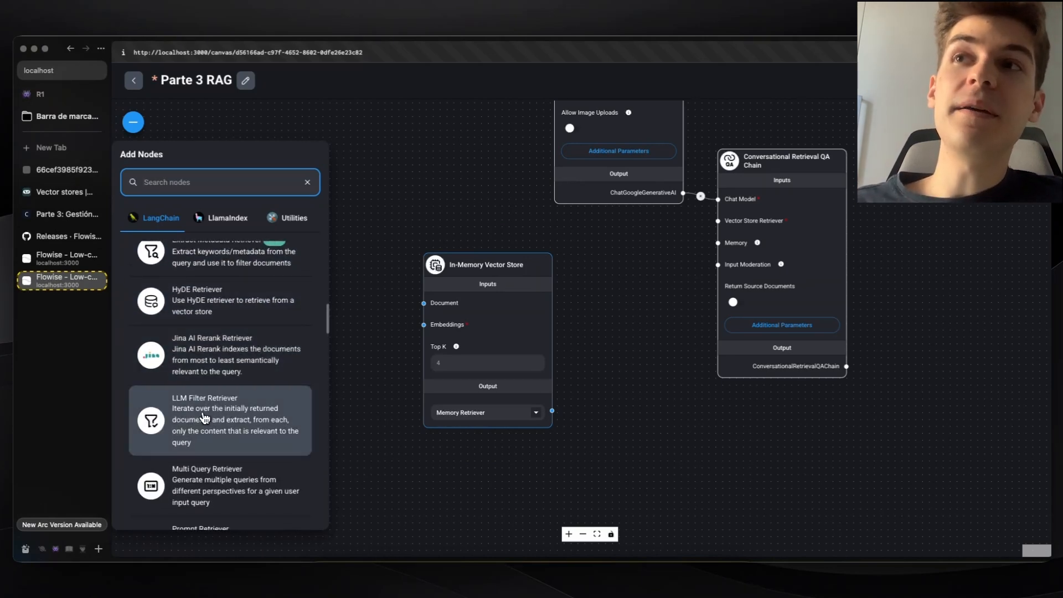
{"action": "left_click_drag", "start_coordinate": [205, 416], "coordinate": [638, 243]}
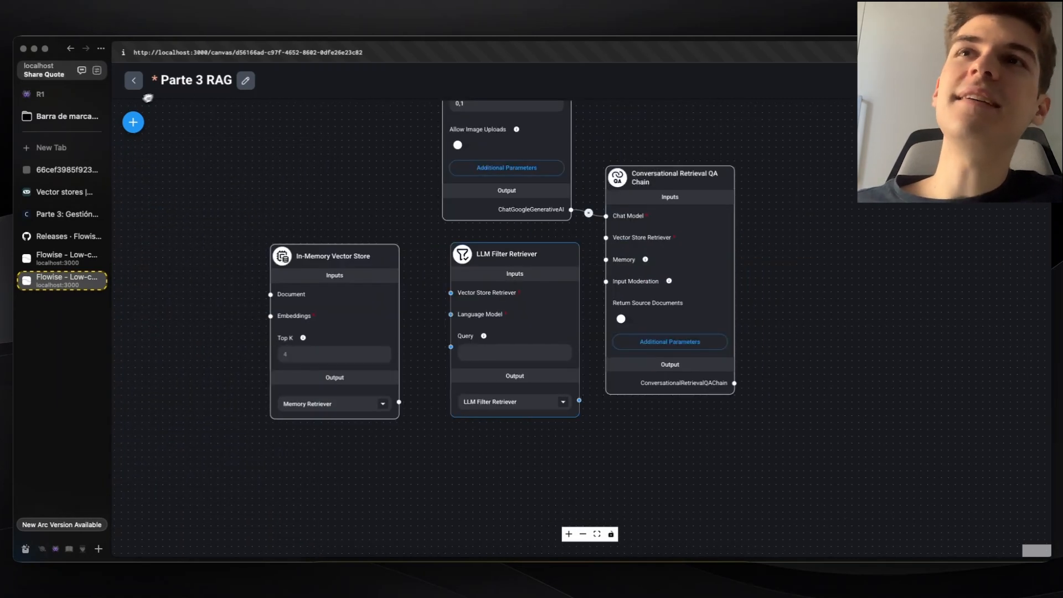
Switch to the document store, open its first Nikola Tesla chunk and examine the personal information lines.
{"action": "left_click", "coordinate": [139, 127]}
{"action": "scroll", "coordinate": [216, 302], "scroll_direction": "down", "scroll_amount": 10}
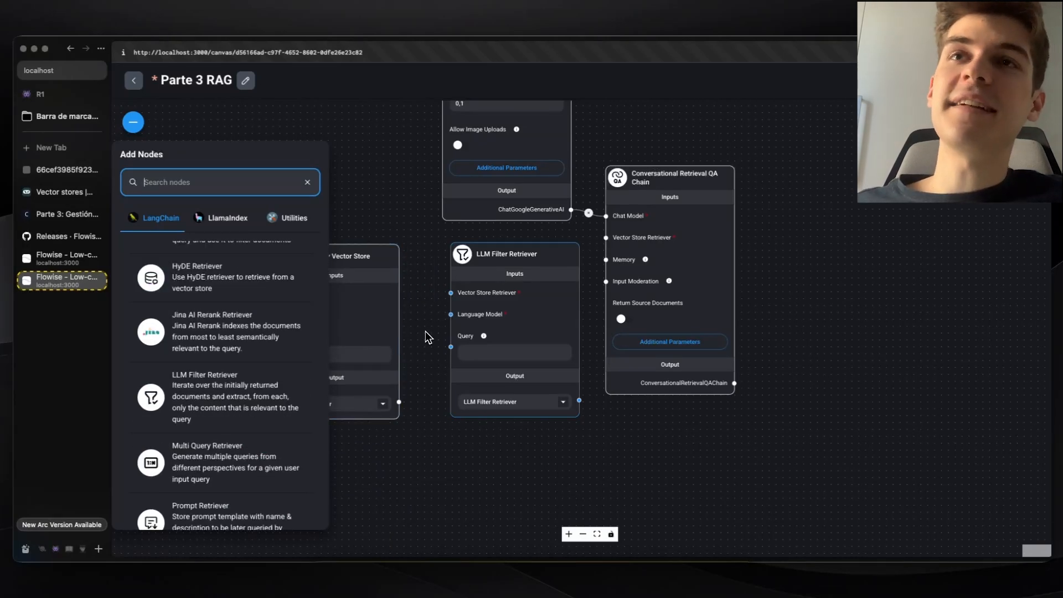
{"action": "key", "text": "ctrl+Tab"}
{"action": "left_click", "coordinate": [412, 275]}
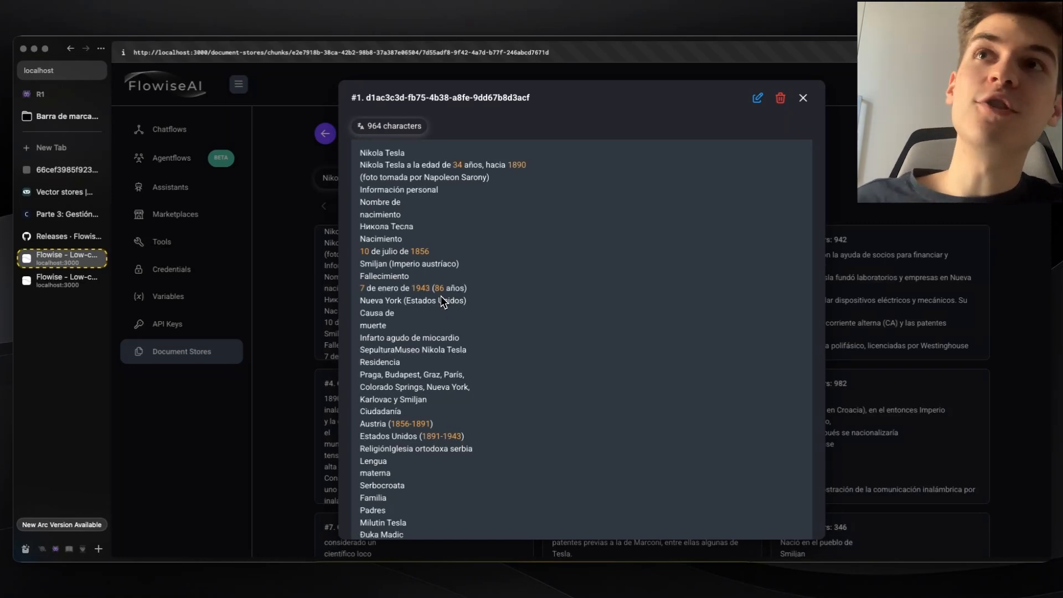
{"action": "left_click_drag", "start_coordinate": [365, 153], "coordinate": [513, 296]}
{"action": "scroll", "coordinate": [515, 298], "scroll_direction": "down", "scroll_amount": 2}
{"action": "scroll", "coordinate": [513, 291], "scroll_direction": "down", "scroll_amount": 2}
{"action": "left_click", "coordinate": [514, 302]}
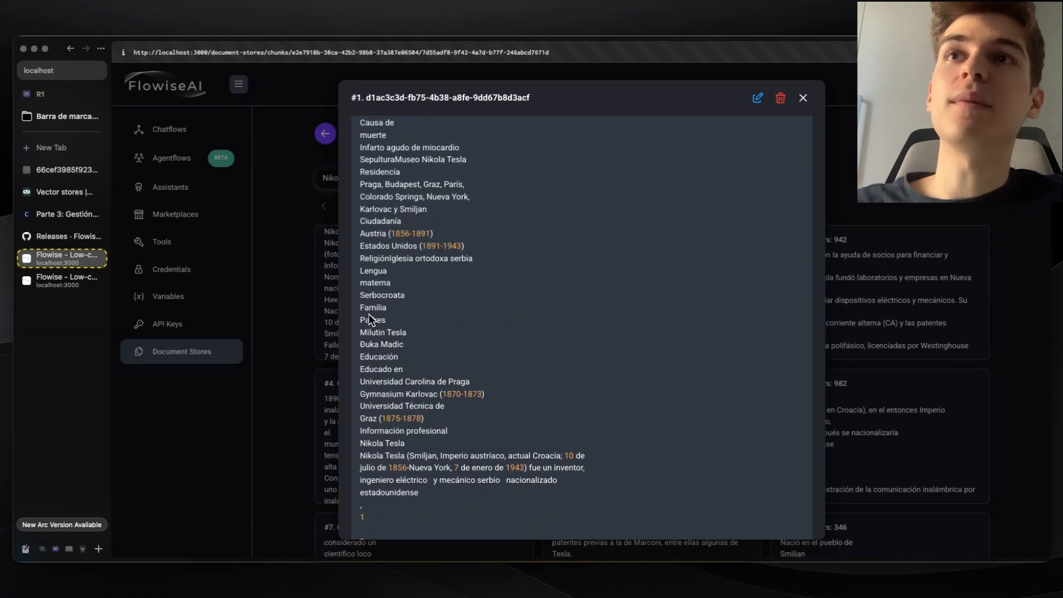
Examine the profession passage near the end of the first chunk and reread the opening biographical lines.
{"action": "scroll", "coordinate": [369, 320], "scroll_direction": "down", "scroll_amount": 2}
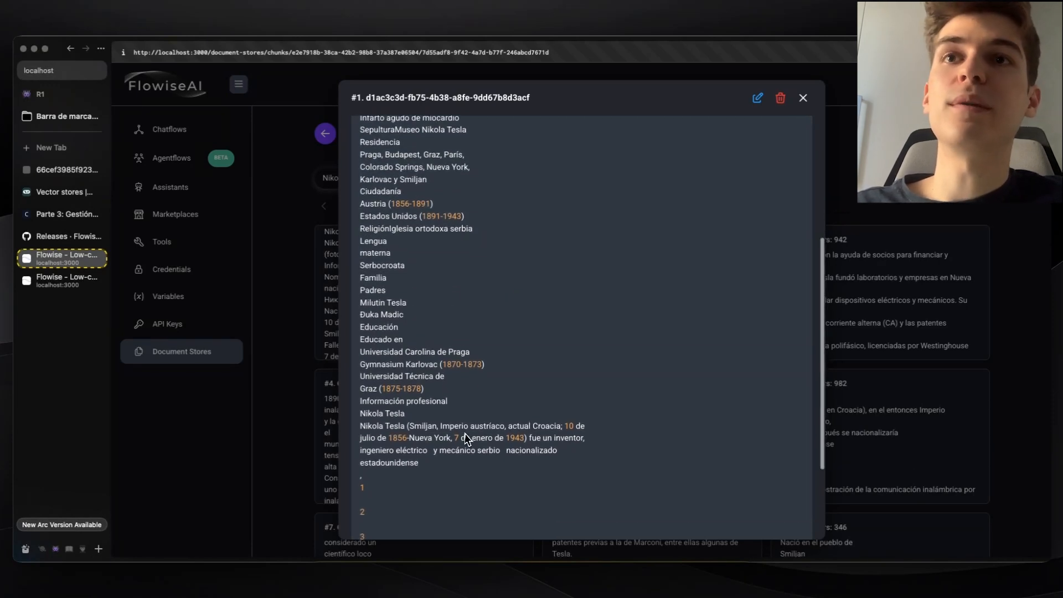
{"action": "double_click", "coordinate": [493, 449]}
{"action": "left_click_drag", "start_coordinate": [443, 450], "coordinate": [377, 450]}
{"action": "scroll", "coordinate": [479, 408], "scroll_direction": "up", "scroll_amount": 5}
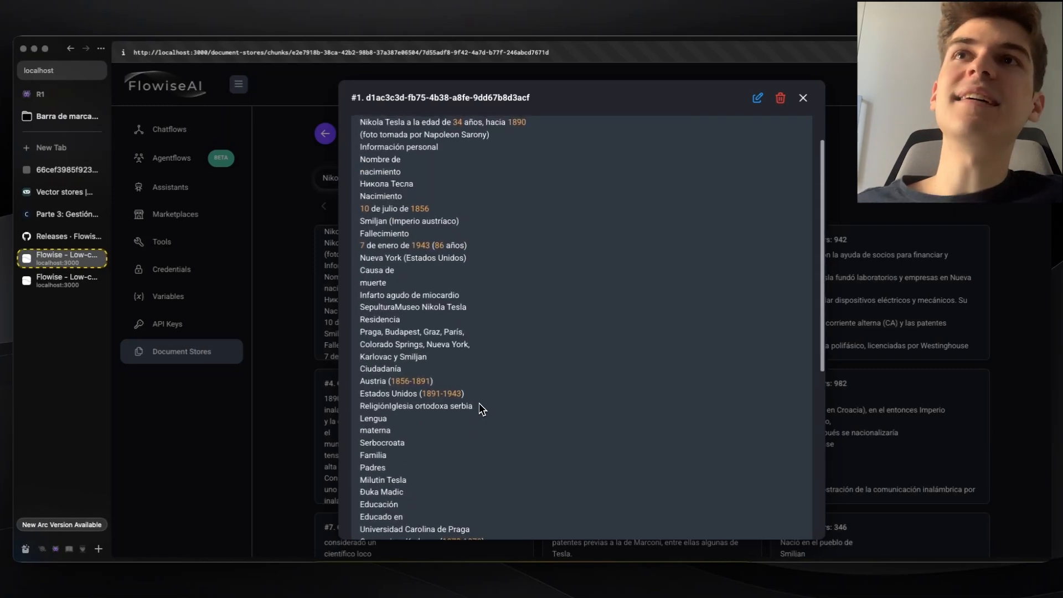
{"action": "scroll", "coordinate": [479, 403], "scroll_direction": "up", "scroll_amount": 2}
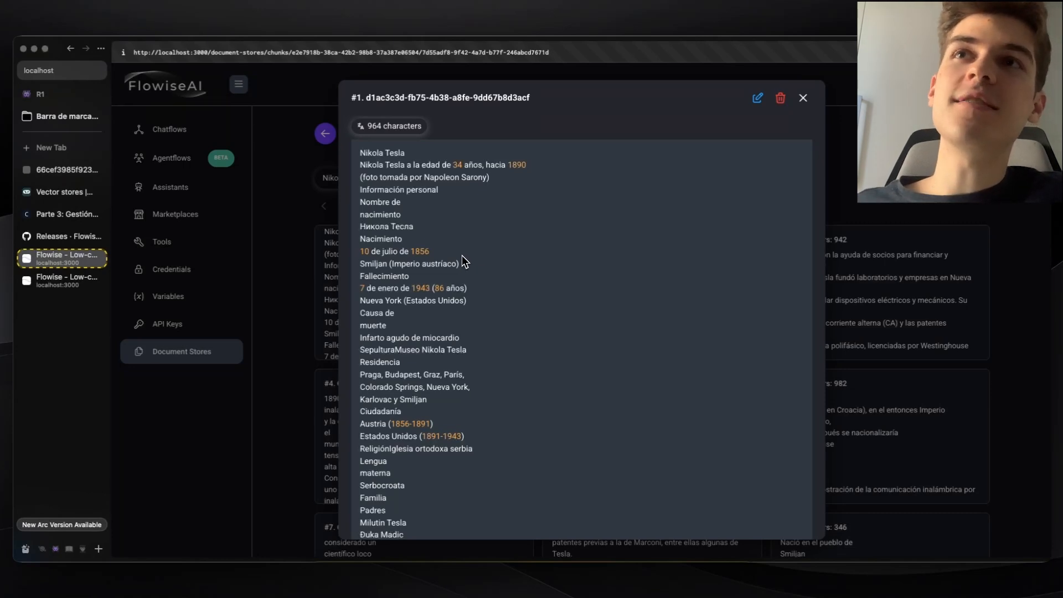
{"action": "left_click_drag", "start_coordinate": [364, 158], "coordinate": [493, 321]}
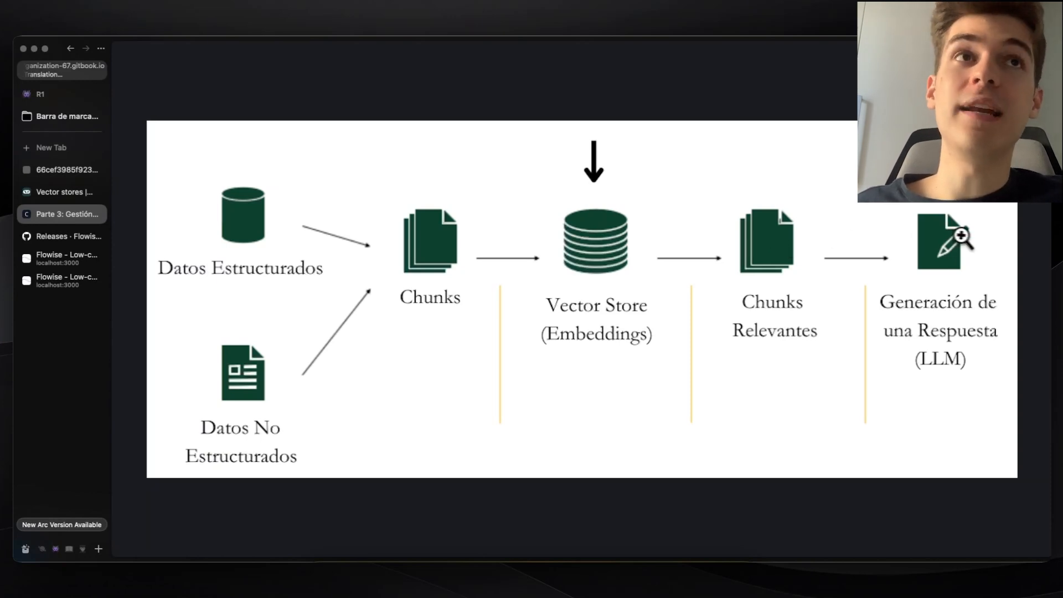
Return from the RAG diagram to the open chunk and highlight the birth information lines as an example of relevant content.
{"action": "left_click", "coordinate": [62, 258]}
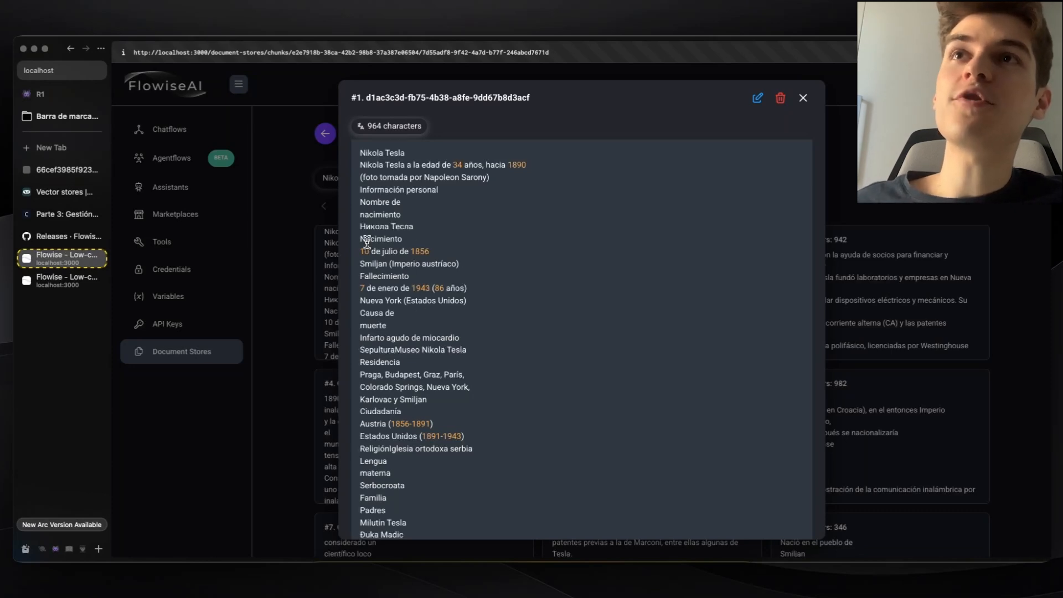
{"action": "left_click_drag", "start_coordinate": [362, 238], "coordinate": [456, 255]}
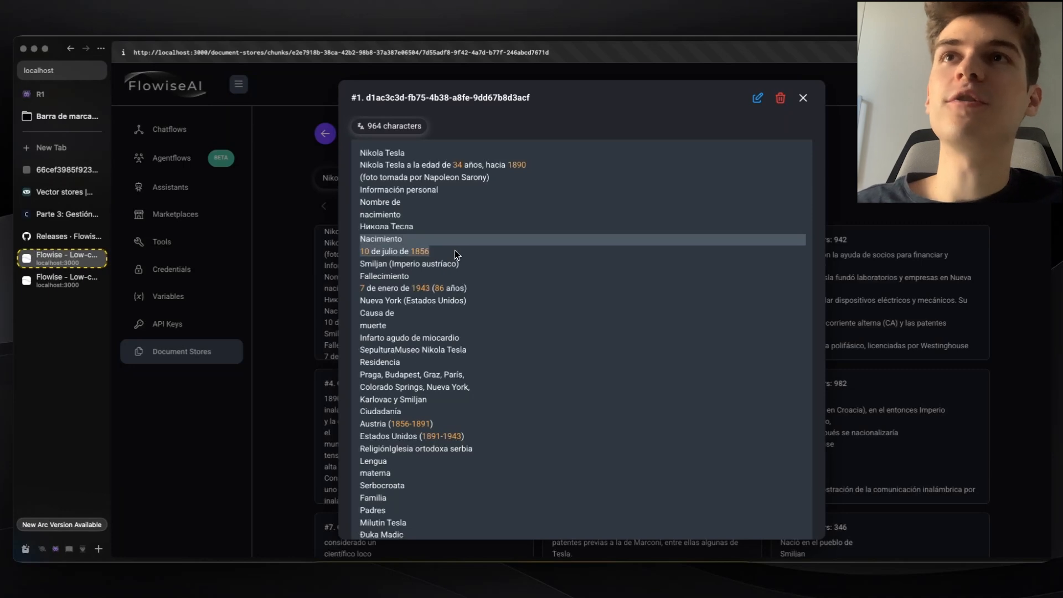
{"action": "left_click_drag", "start_coordinate": [360, 225], "coordinate": [461, 260]}
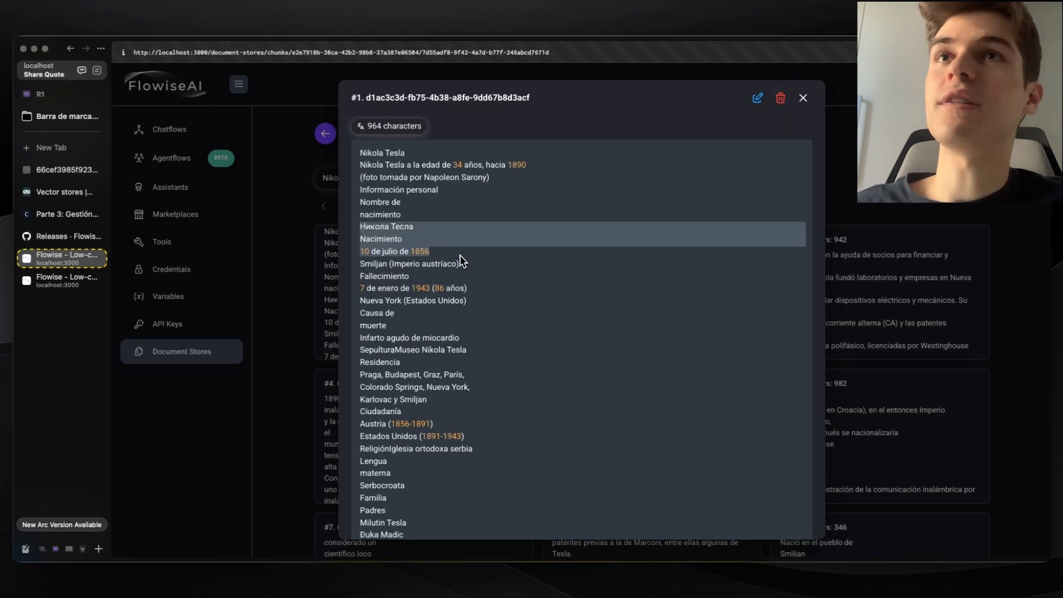
Switch back to the Parte 3 RAG chatflow and review the LLM Filter Retriever's inputs and its description in the node list.
{"action": "key", "text": "ctrl+Tab"}
{"action": "left_click_drag", "start_coordinate": [431, 321], "coordinate": [500, 332]}
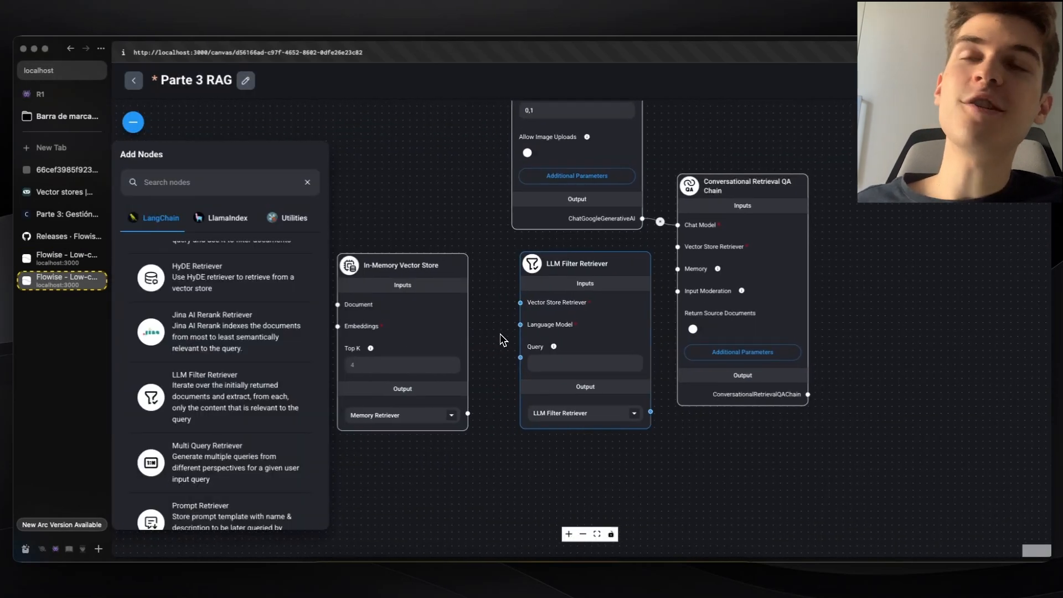
{"action": "scroll", "coordinate": [500, 333], "scroll_direction": "down", "scroll_amount": 1}
{"action": "scroll", "coordinate": [573, 298], "scroll_direction": "up", "scroll_amount": 2}
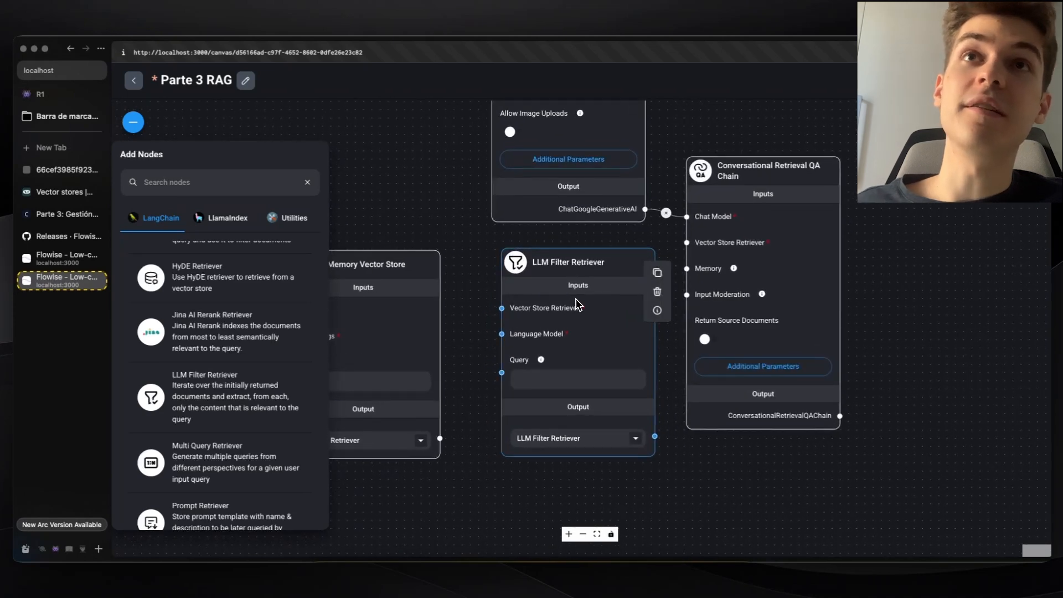
{"action": "scroll", "coordinate": [576, 298], "scroll_direction": "down", "scroll_amount": 2}
{"action": "scroll", "coordinate": [249, 332], "scroll_direction": "down", "scroll_amount": 1}
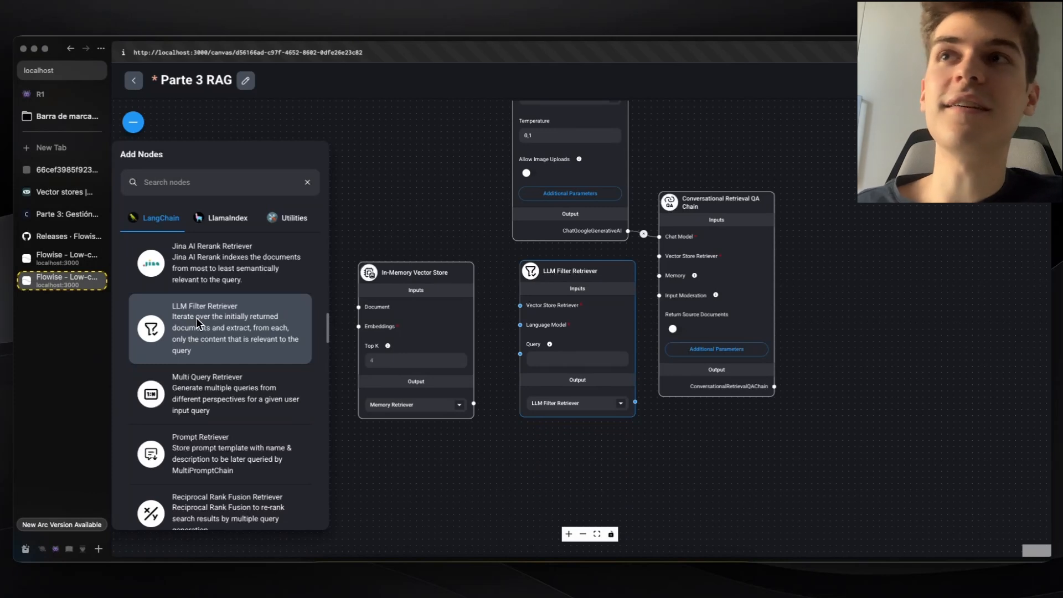
{"action": "scroll", "coordinate": [478, 345], "scroll_direction": "down", "scroll_amount": 1}
{"action": "left_click_drag", "start_coordinate": [479, 345], "coordinate": [463, 350]}
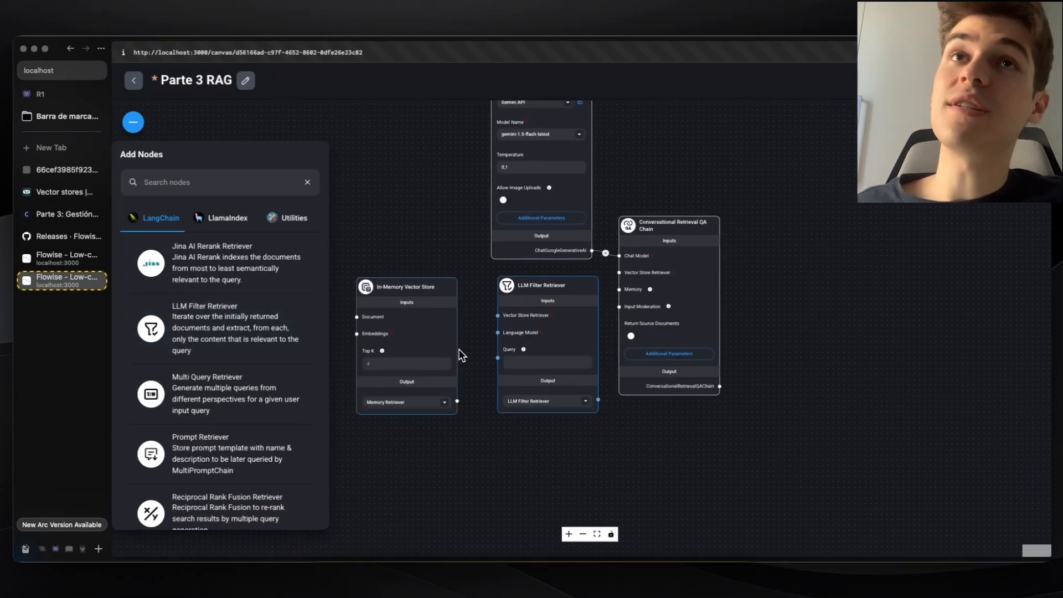
Connect the LLM Filter Retriever's output to the Vector Store Retriever input of the Conversational Retrieval QA Chain.
{"action": "left_click_drag", "start_coordinate": [774, 298], "coordinate": [668, 325]}
{"action": "scroll", "coordinate": [593, 305], "scroll_direction": "up", "scroll_amount": 1}
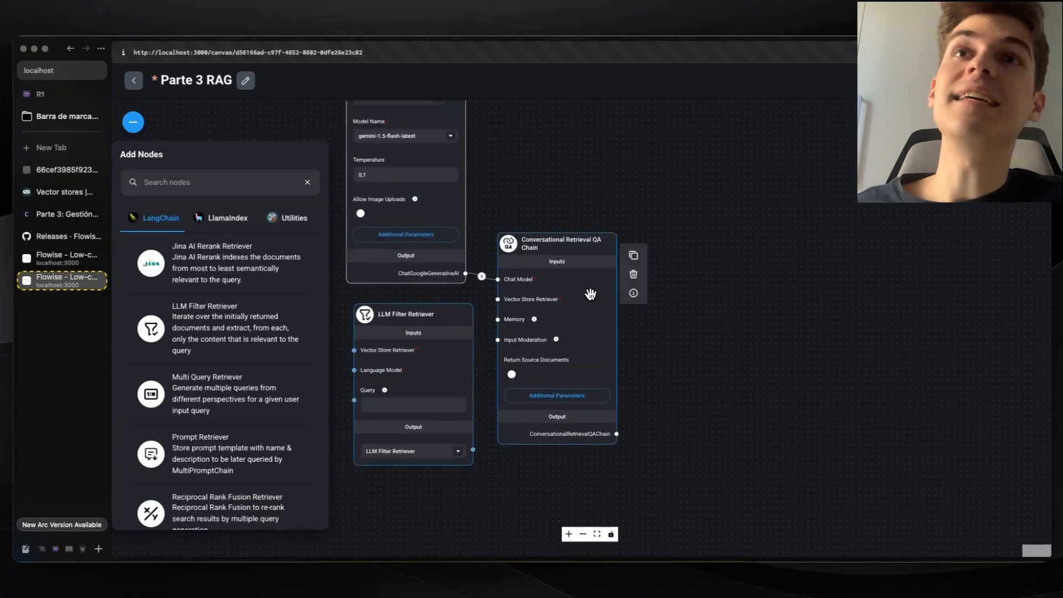
{"action": "left_click_drag", "start_coordinate": [584, 217], "coordinate": [644, 335]}
{"action": "scroll", "coordinate": [609, 368], "scroll_direction": "up", "scroll_amount": 2}
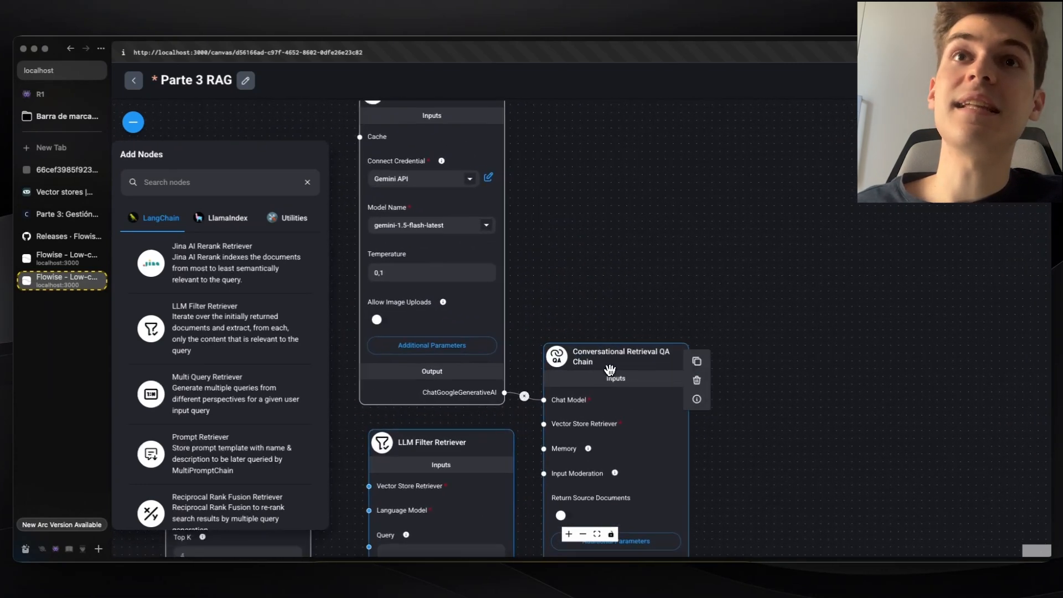
{"action": "left_click_drag", "start_coordinate": [603, 266], "coordinate": [669, 368]}
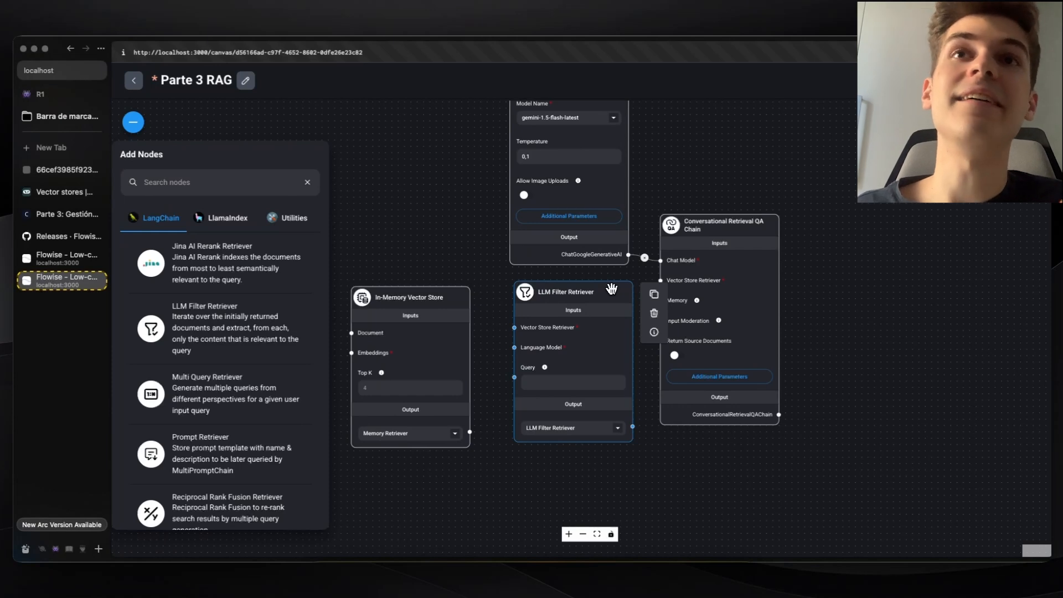
{"action": "left_click_drag", "start_coordinate": [687, 387], "coordinate": [656, 382]}
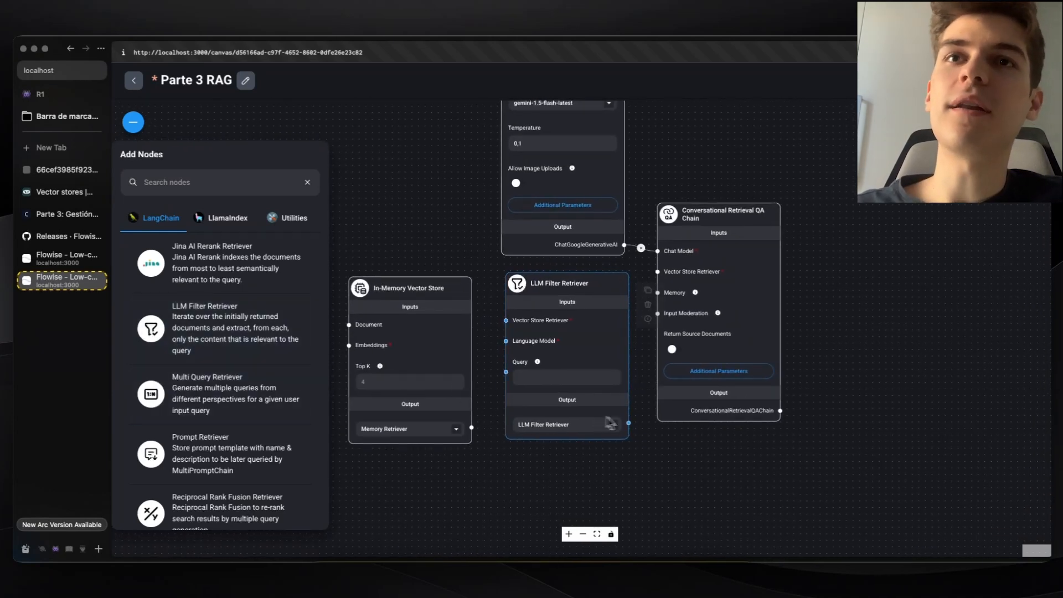
{"action": "left_click_drag", "start_coordinate": [629, 424], "coordinate": [657, 272]}
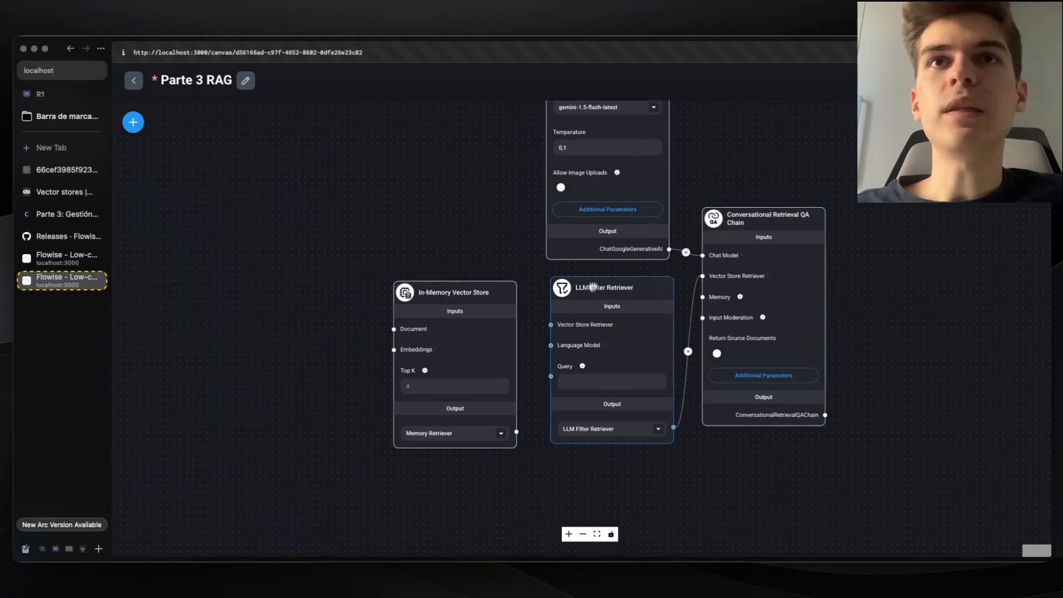
Browse the Vector Stores category in the LangChain node list, reviewing options such as Astra, Chroma, Milvus and MongoDB Atlas.
{"action": "scroll", "coordinate": [590, 328], "scroll_direction": "up", "scroll_amount": 3}
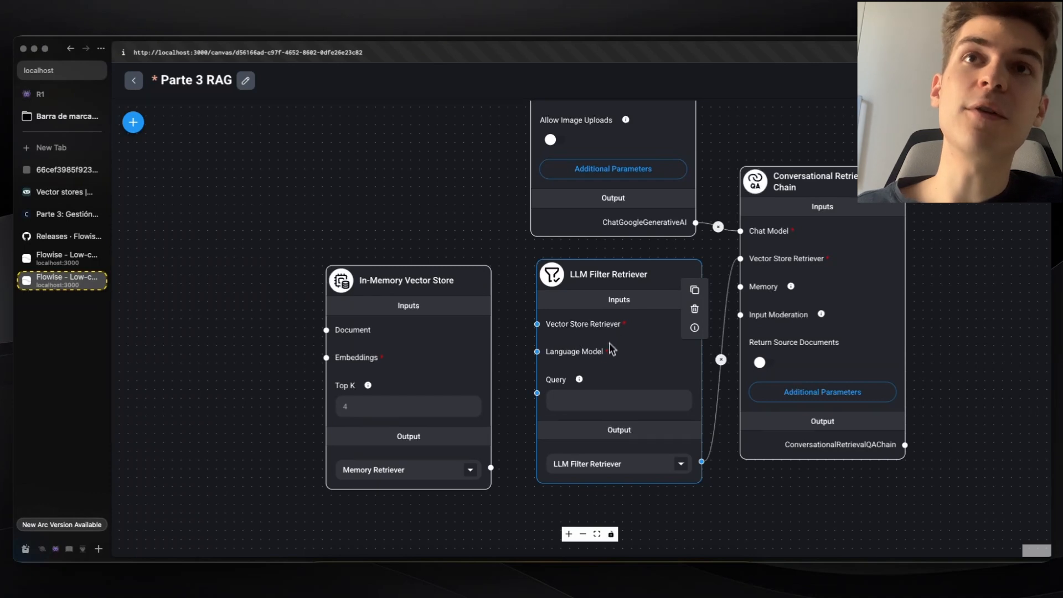
{"action": "scroll", "coordinate": [609, 365], "scroll_direction": "down", "scroll_amount": 3}
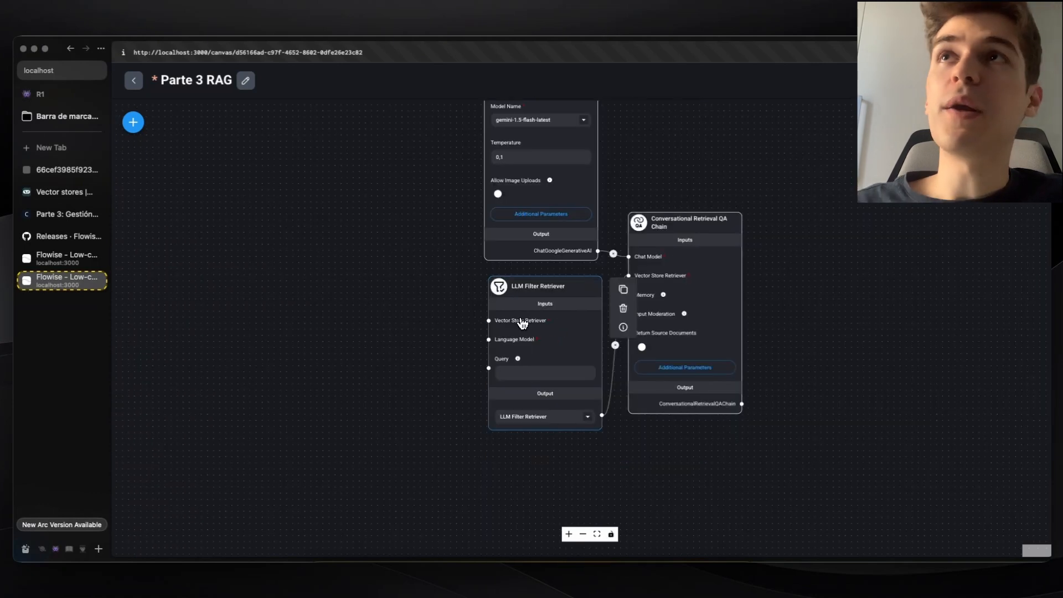
{"action": "left_click", "coordinate": [133, 122]}
{"action": "scroll", "coordinate": [265, 327], "scroll_direction": "down", "scroll_amount": 15}
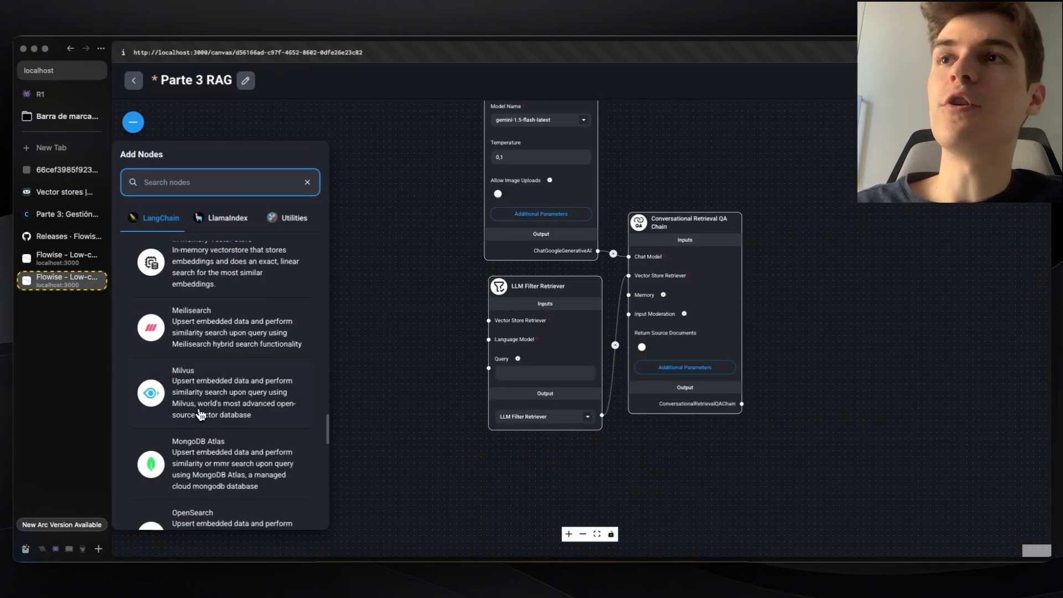
{"action": "scroll", "coordinate": [200, 418], "scroll_direction": "down", "scroll_amount": 2}
{"action": "scroll", "coordinate": [200, 415], "scroll_direction": "up", "scroll_amount": 10}
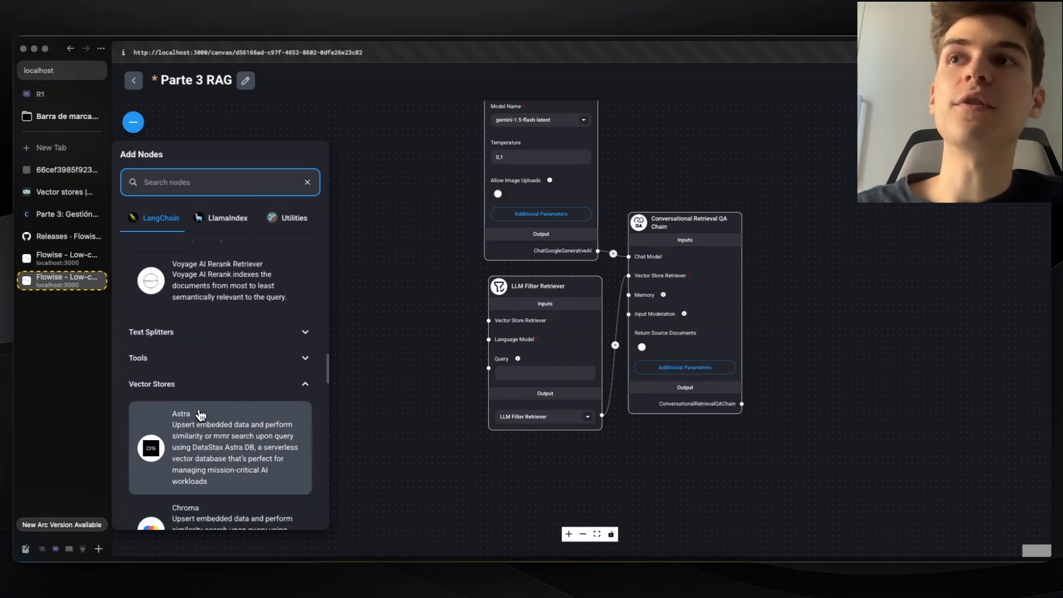
{"action": "left_click", "coordinate": [161, 392]}
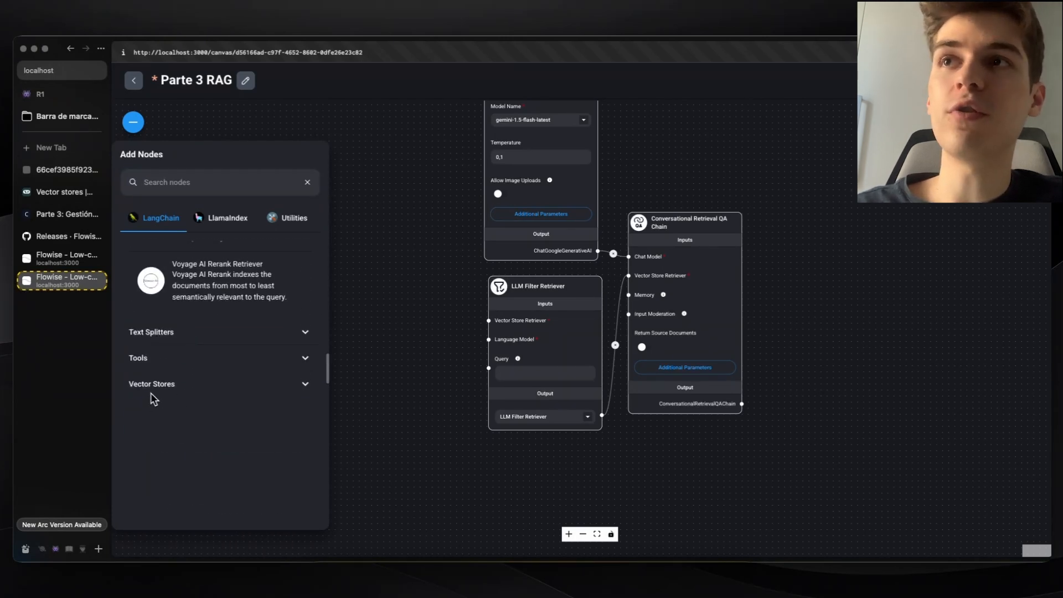
{"action": "left_click", "coordinate": [162, 391]}
{"action": "scroll", "coordinate": [210, 410], "scroll_direction": "down", "scroll_amount": 5}
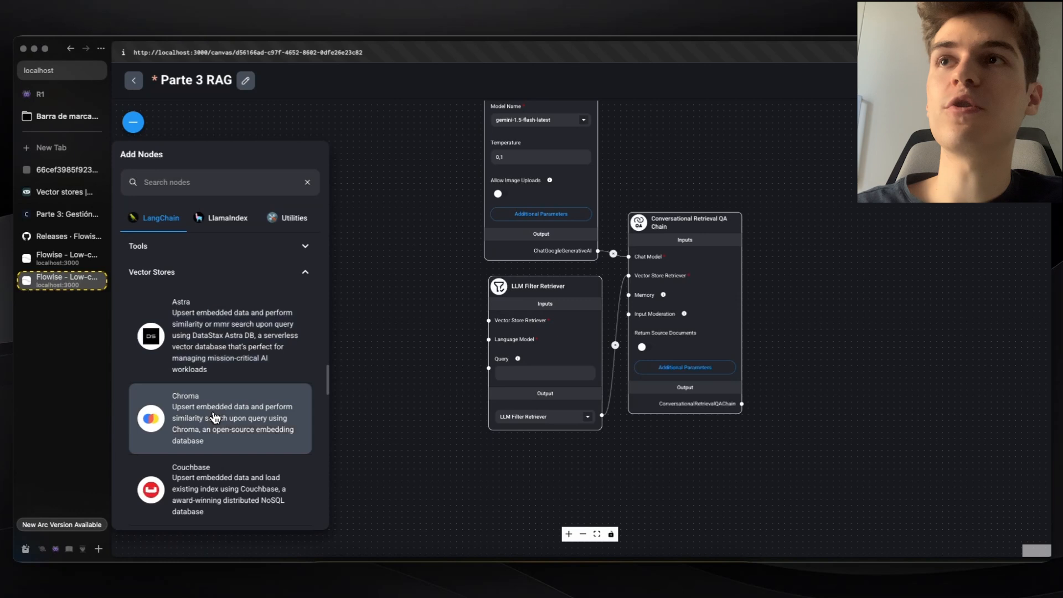
{"action": "scroll", "coordinate": [220, 409], "scroll_direction": "up", "scroll_amount": 1}
{"action": "scroll", "coordinate": [221, 410], "scroll_direction": "down", "scroll_amount": 7}
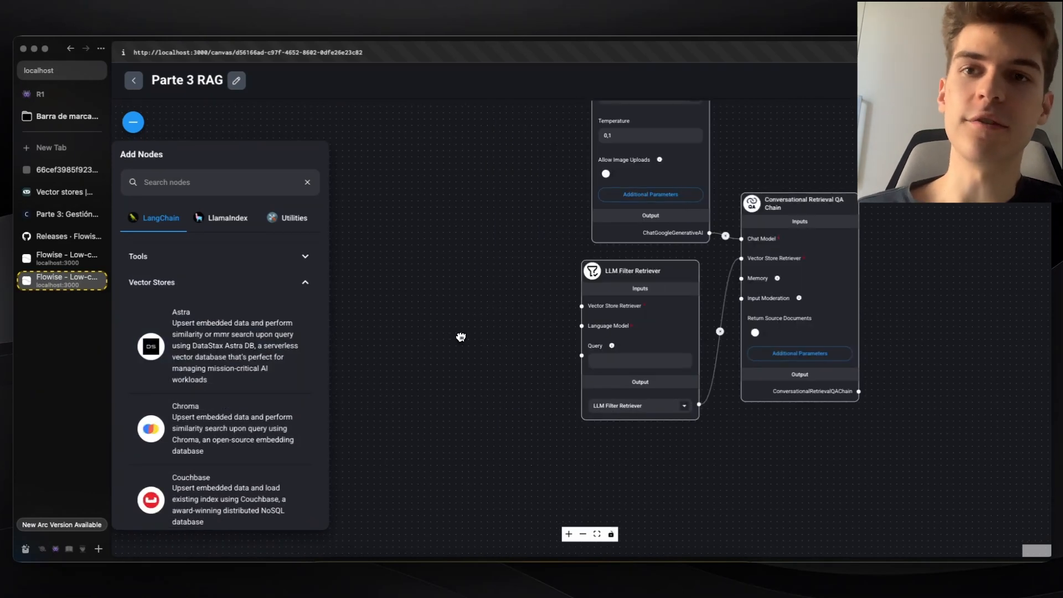
Add an In-Memory Vector Store node to the canvas beside the LLM Filter Retriever and review its inputs.
{"action": "scroll", "coordinate": [213, 382], "scroll_direction": "down", "scroll_amount": 6}
{"action": "left_click_drag", "start_coordinate": [205, 378], "coordinate": [512, 279]}
{"action": "scroll", "coordinate": [500, 279], "scroll_direction": "up", "scroll_amount": 3}
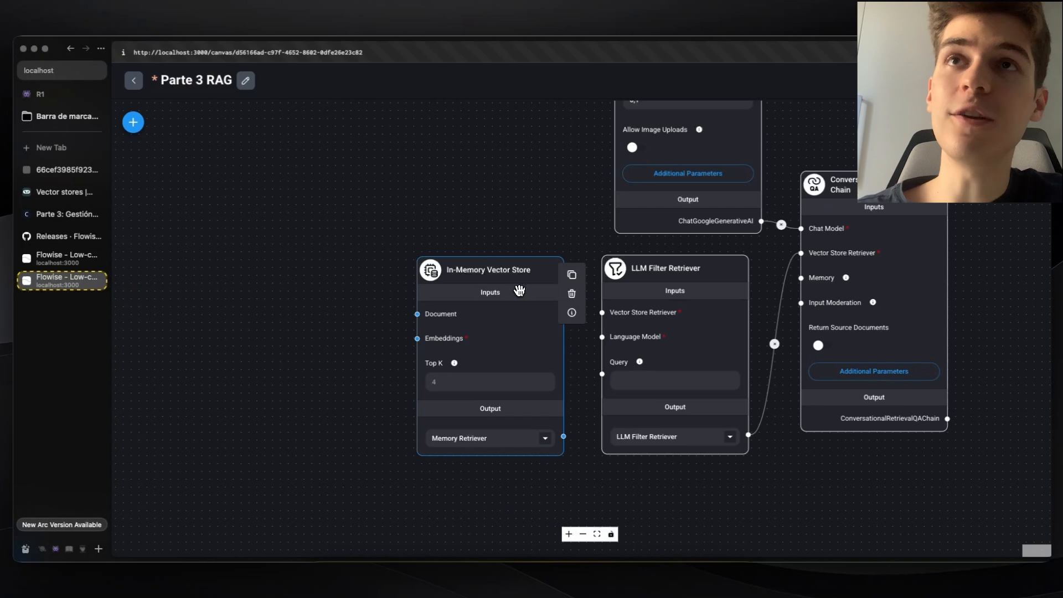
{"action": "scroll", "coordinate": [519, 290], "scroll_direction": "down", "scroll_amount": 2}
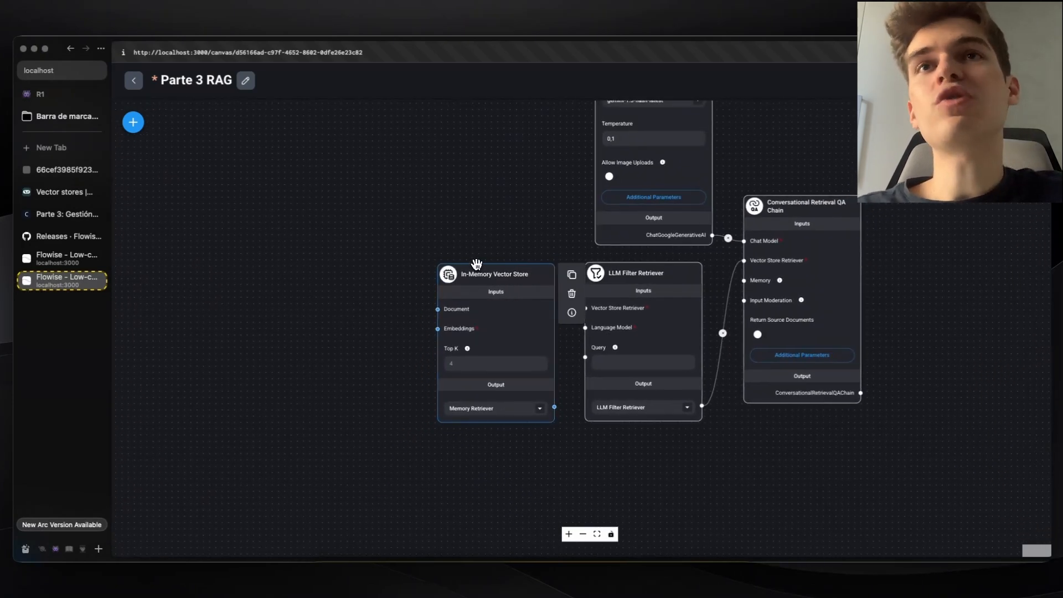
{"action": "mouse_move", "coordinate": [473, 267]}
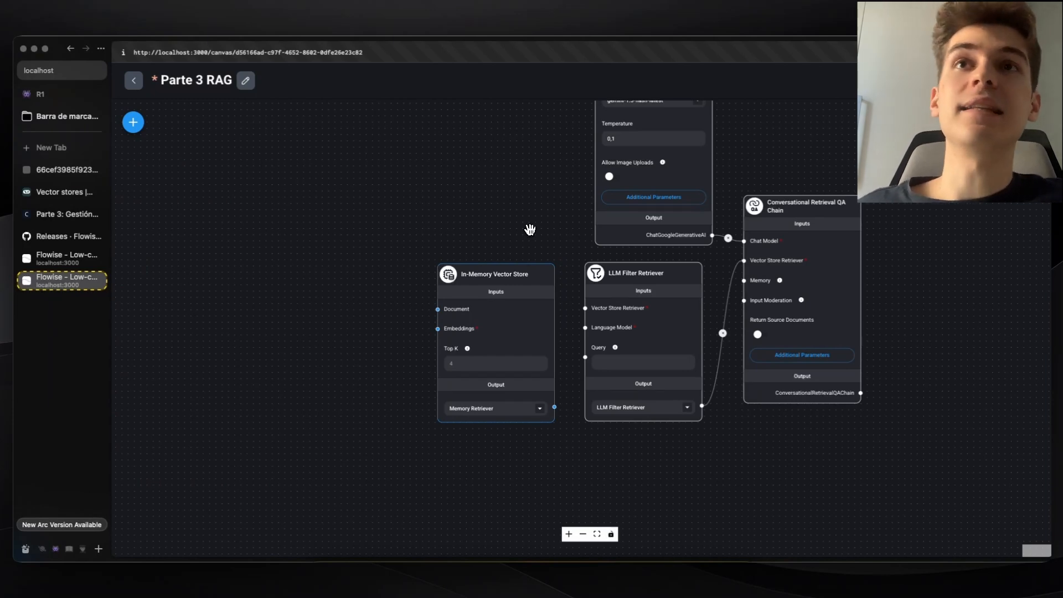
{"action": "mouse_move", "coordinate": [512, 308]}
{"action": "scroll", "coordinate": [512, 307], "scroll_direction": "up", "scroll_amount": 3}
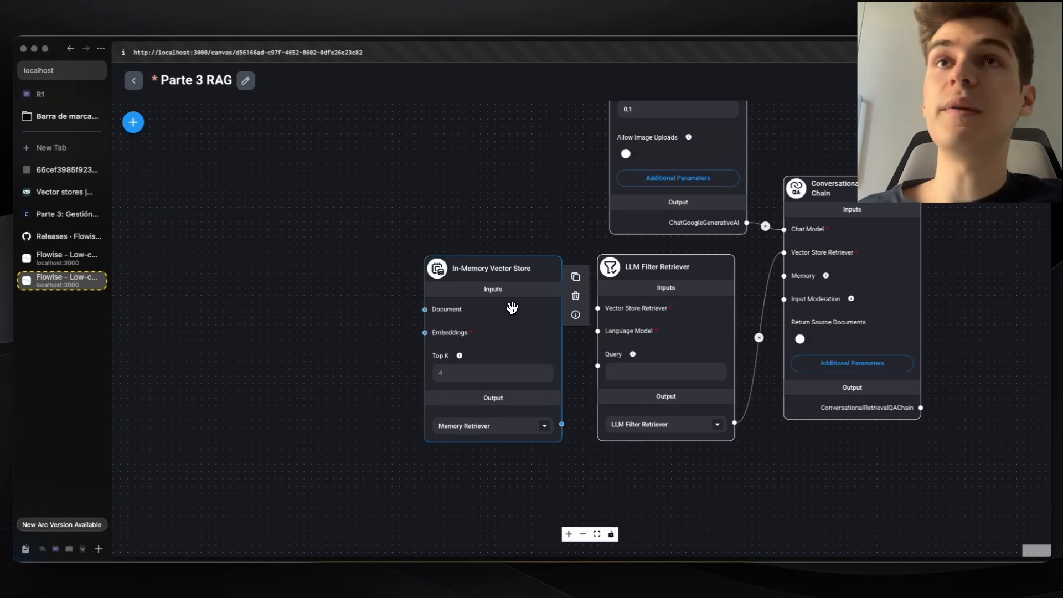
{"action": "scroll", "coordinate": [512, 308], "scroll_direction": "down", "scroll_amount": 3}
{"action": "mouse_move", "coordinate": [504, 286]}
{"action": "left_mouse_down"}
{"action": "mouse_move", "coordinate": [531, 290]}
{"action": "mouse_move", "coordinate": [489, 283]}
{"action": "left_mouse_up"}
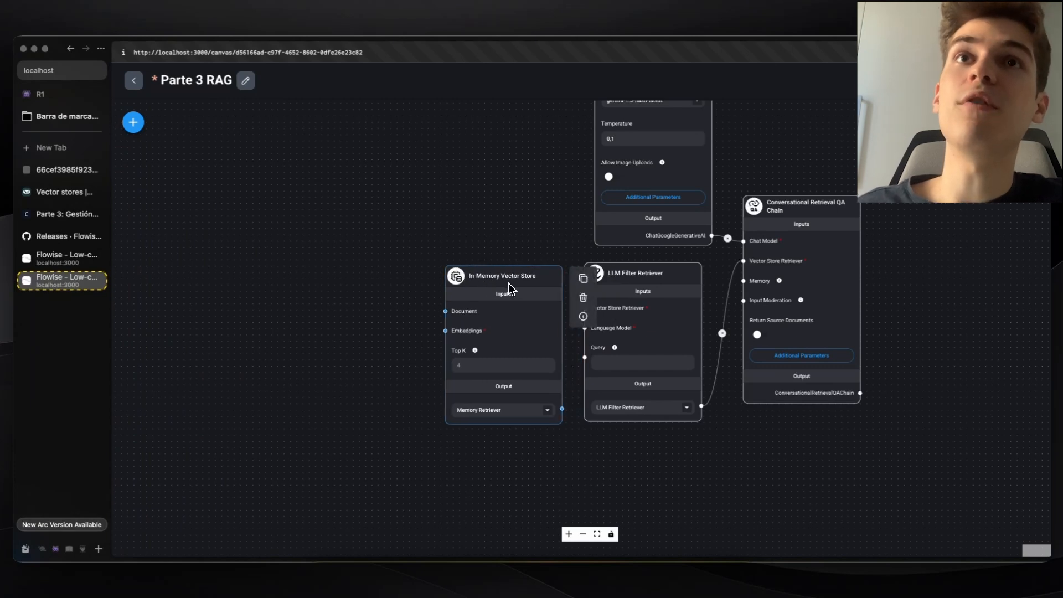
Replace the In-Memory Vector Store node with Faiss and Pinecone vector store nodes placed before the LLM Filter Retriever.
{"action": "left_click", "coordinate": [583, 298]}
{"action": "left_click", "coordinate": [133, 122]}
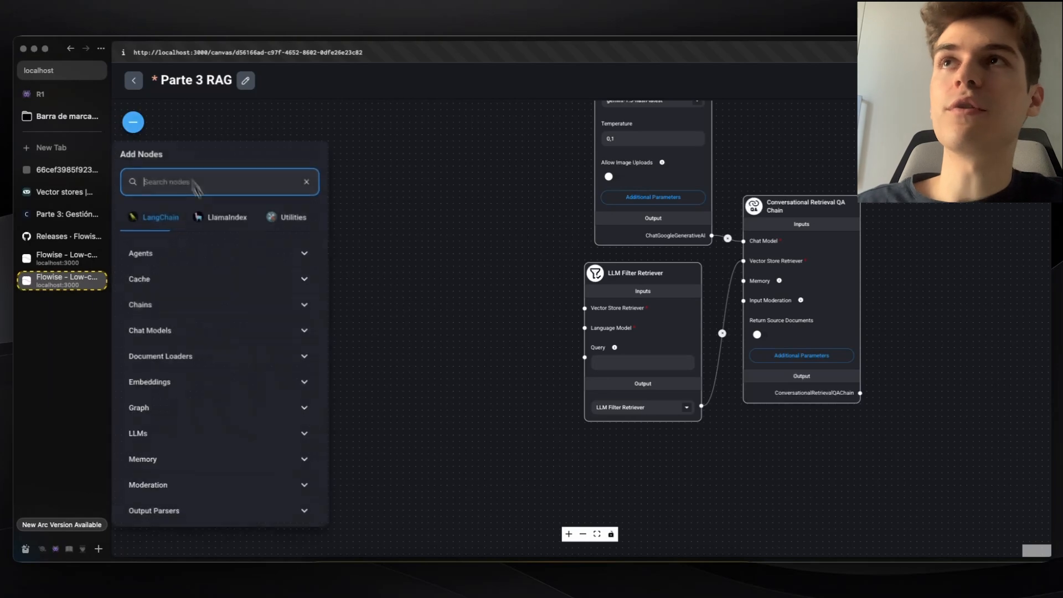
{"action": "scroll", "coordinate": [216, 299], "scroll_direction": "down", "scroll_amount": 10}
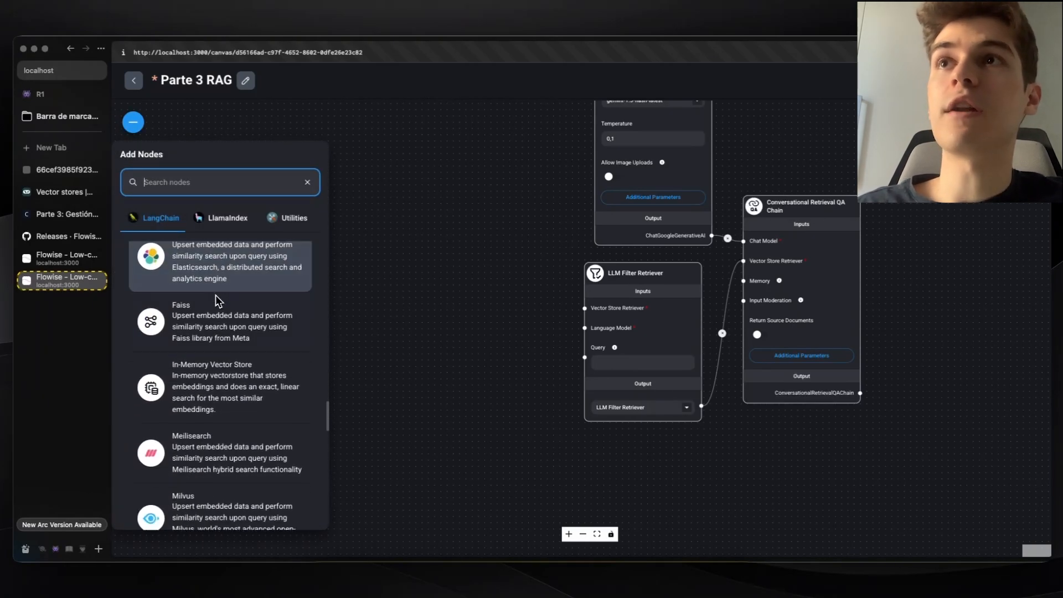
{"action": "scroll", "coordinate": [216, 302], "scroll_direction": "up", "scroll_amount": 2}
{"action": "scroll", "coordinate": [219, 377], "scroll_direction": "down", "scroll_amount": 8}
{"action": "scroll", "coordinate": [233, 377], "scroll_direction": "up", "scroll_amount": 2}
{"action": "scroll", "coordinate": [233, 376], "scroll_direction": "up", "scroll_amount": 1}
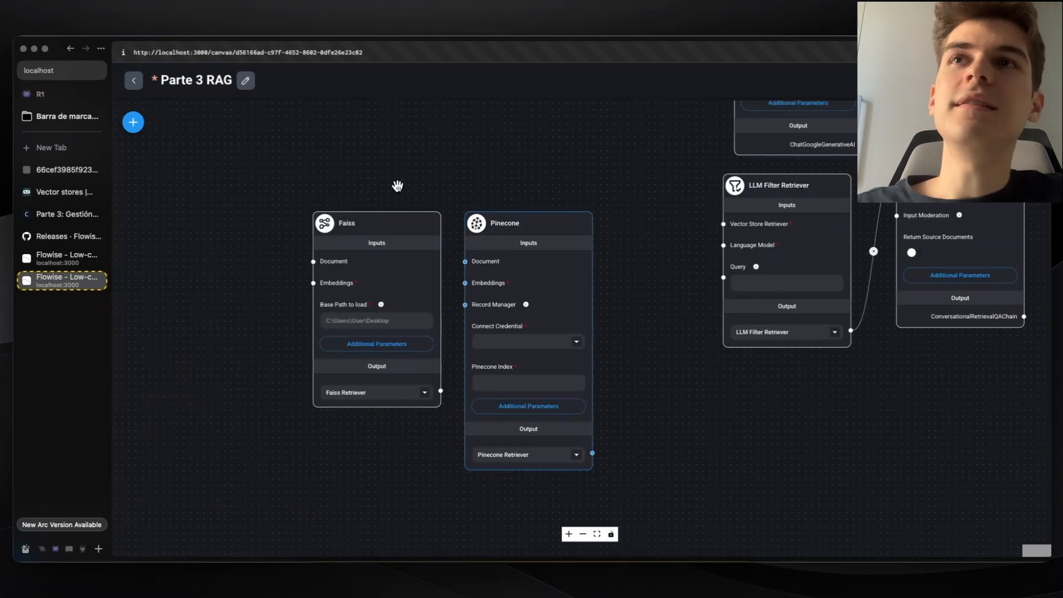
Switch to Meta's FAISS page and read its introduction and the efficient similarity search section.
{"action": "mouse_move", "coordinate": [387, 226]}
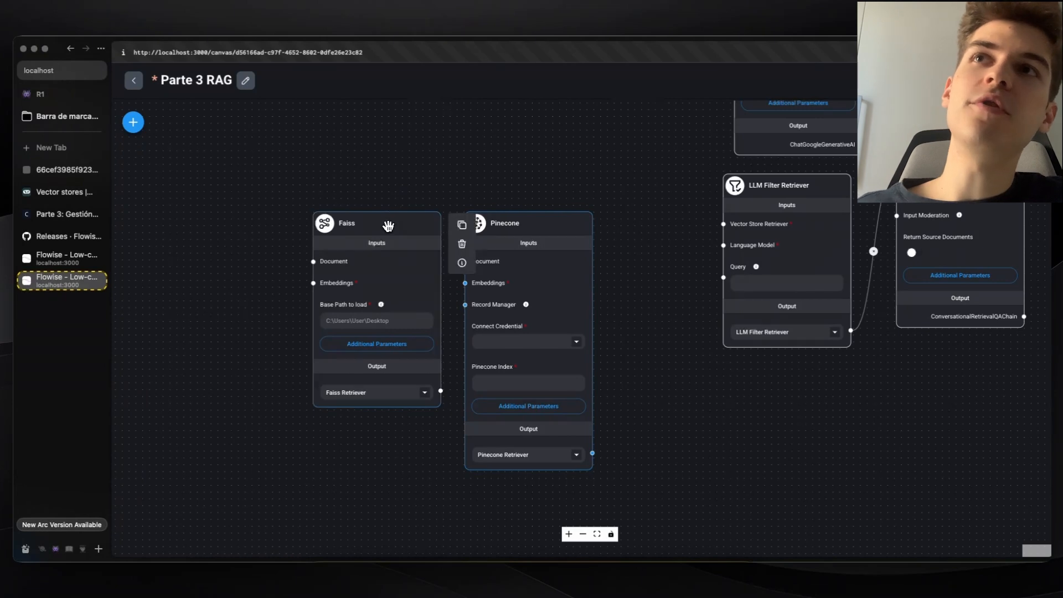
{"action": "mouse_move", "coordinate": [575, 242]}
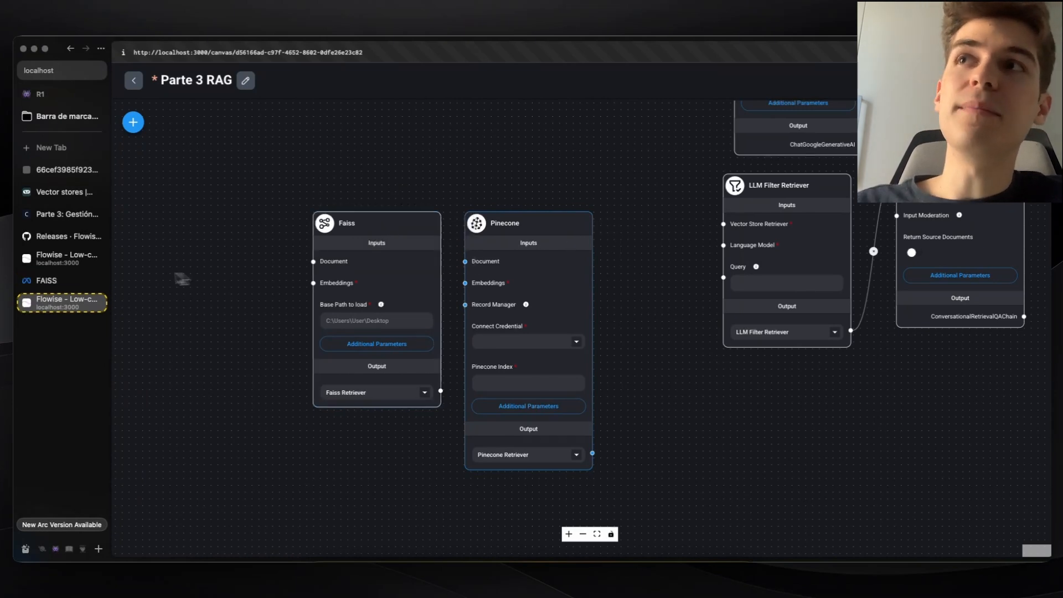
{"action": "left_click", "coordinate": [61, 281]}
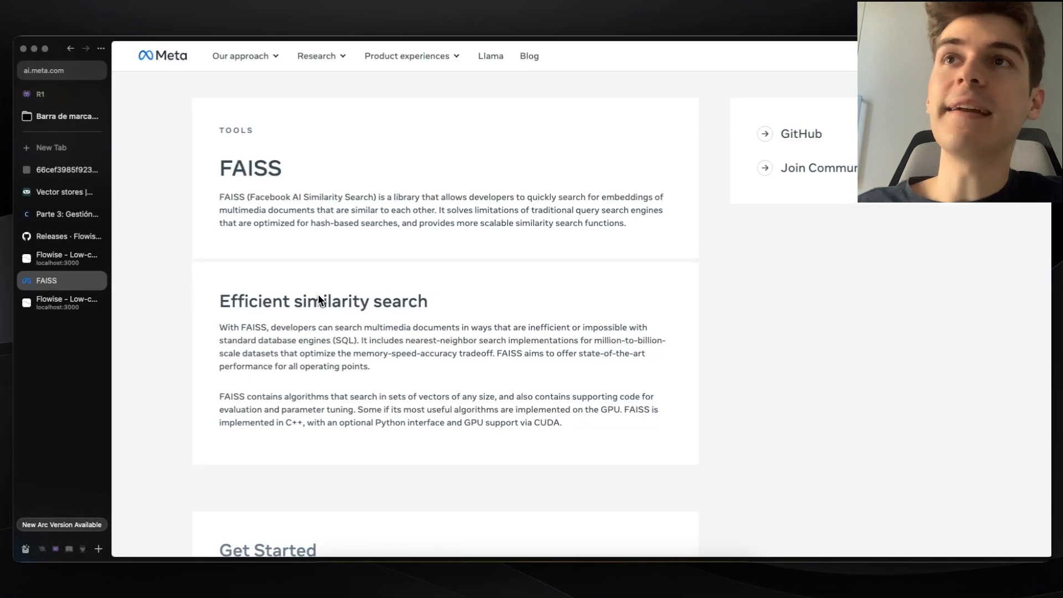
{"action": "scroll", "coordinate": [341, 284], "scroll_direction": "down", "scroll_amount": 2}
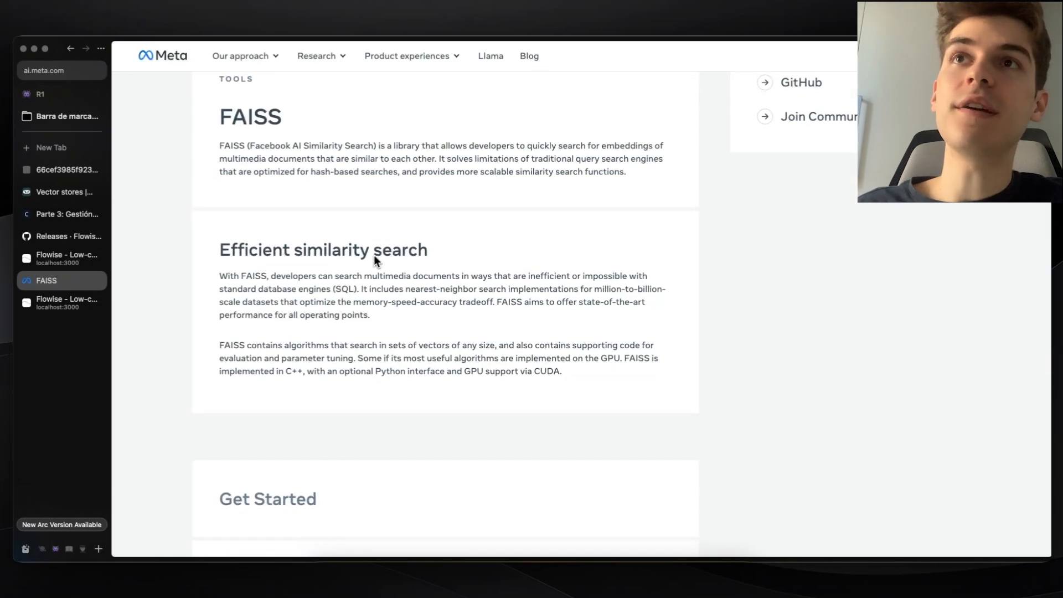
Return to the Parte 3 RAG chatflow and inspect the Faiss node's Base Path to load field and its path suggestions.
{"action": "key", "text": "ctrl+Tab"}
{"action": "scroll", "coordinate": [380, 277], "scroll_direction": "up", "scroll_amount": 2}
{"action": "scroll", "coordinate": [362, 285], "scroll_direction": "down", "scroll_amount": 2}
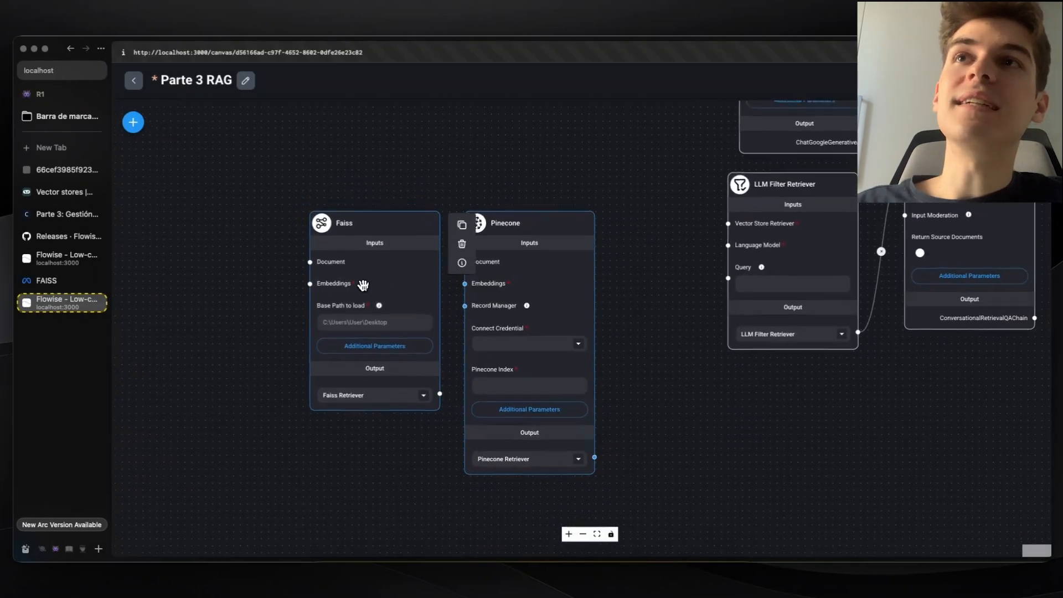
{"action": "left_click_drag", "start_coordinate": [275, 304], "coordinate": [315, 310]}
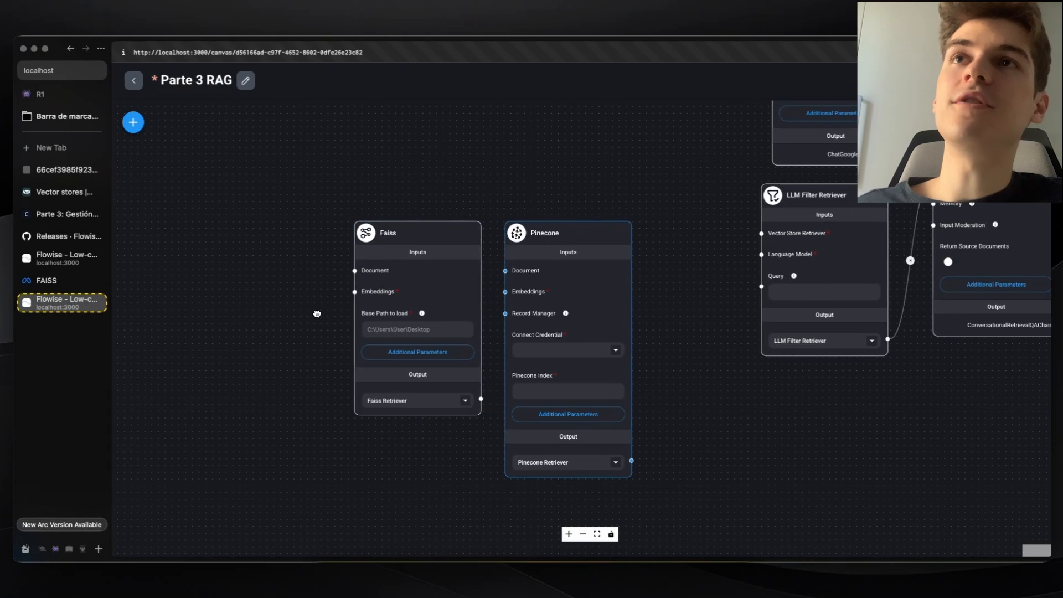
{"action": "scroll", "coordinate": [381, 330], "scroll_direction": "up", "scroll_amount": 3}
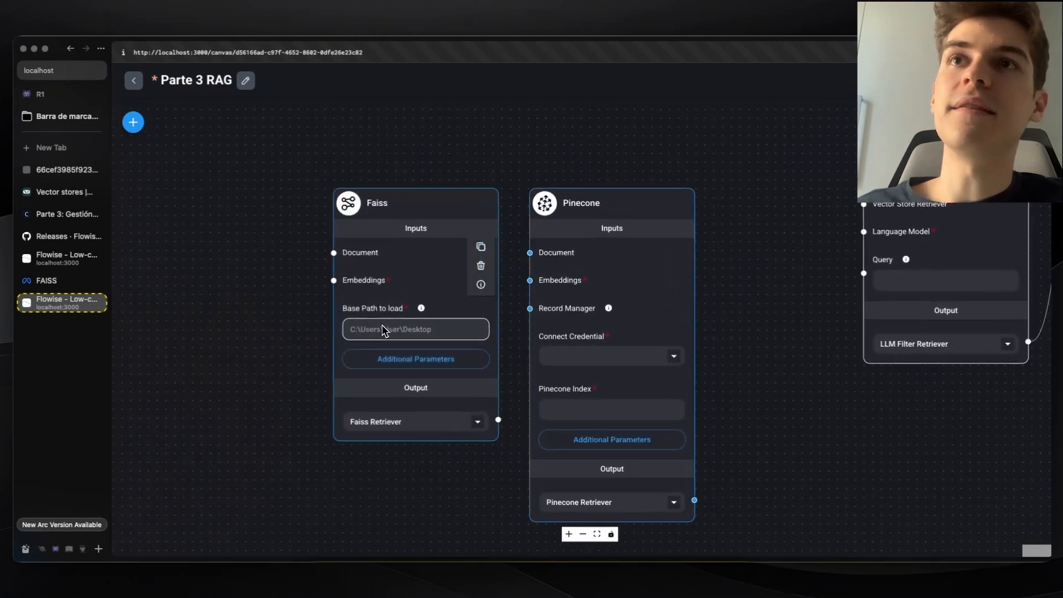
{"action": "scroll", "coordinate": [384, 304], "scroll_direction": "up", "scroll_amount": 1}
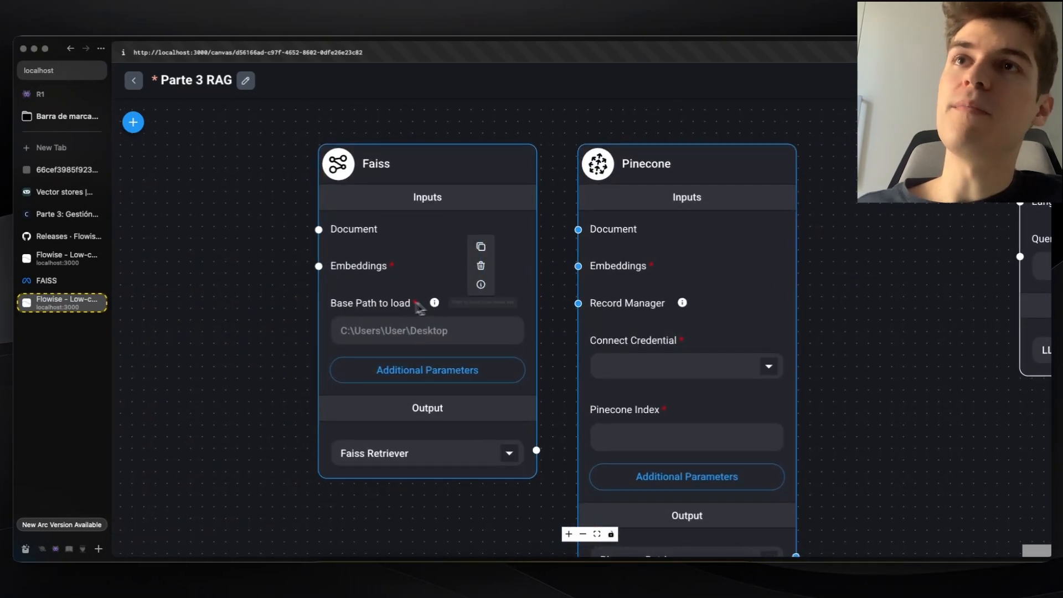
{"action": "scroll", "coordinate": [424, 311], "scroll_direction": "down", "scroll_amount": 2}
{"action": "left_click", "coordinate": [410, 327]}
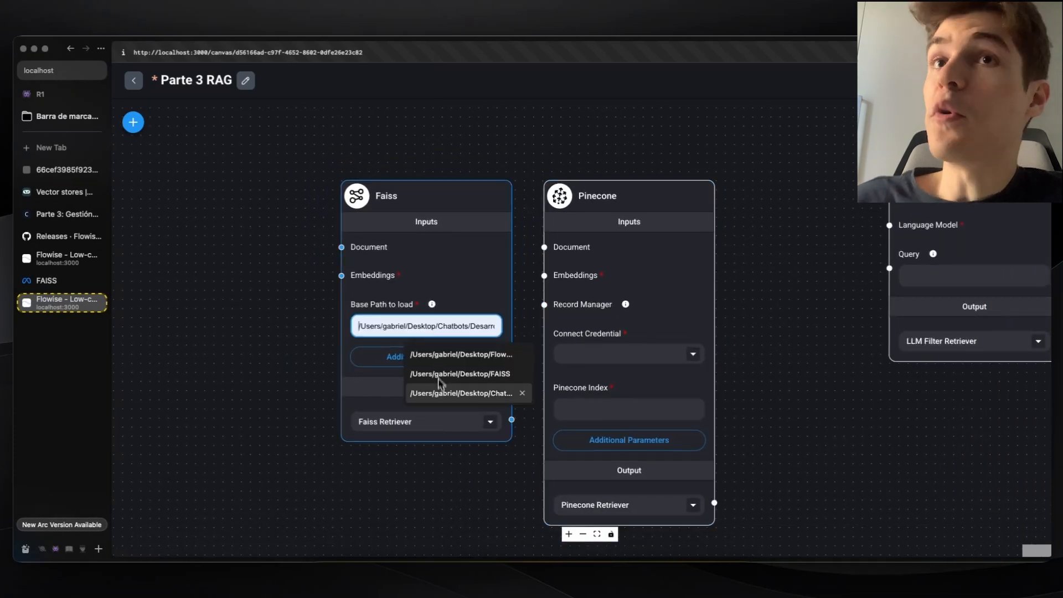
Examine the Faiss base path's info hint, pointing out the faiss.index file that the local path has to contain.
{"action": "mouse_move", "coordinate": [433, 305]}
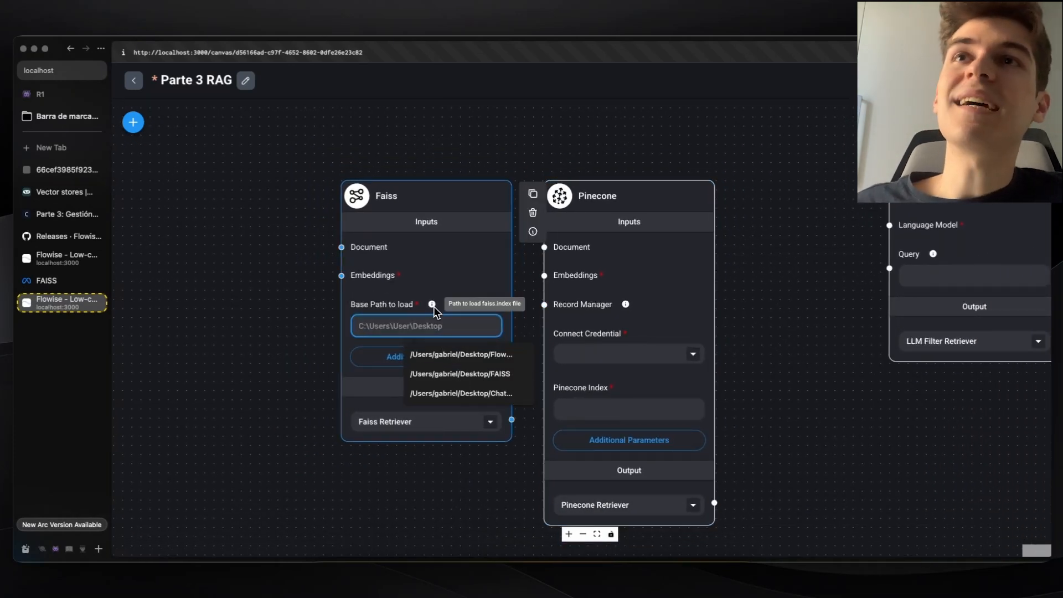
{"action": "scroll", "coordinate": [433, 307], "scroll_direction": "down", "scroll_amount": 2}
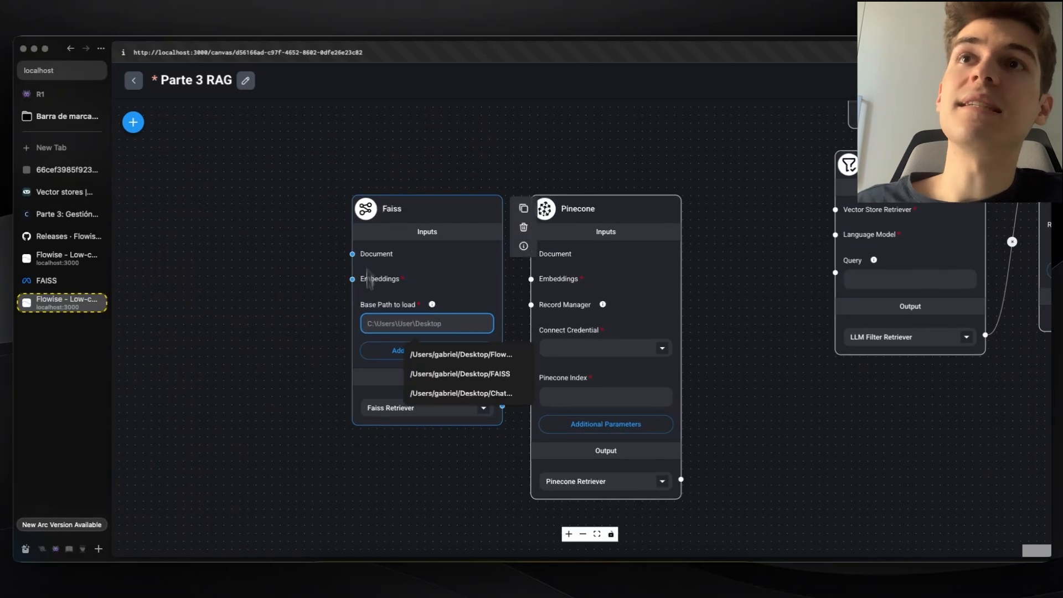
{"action": "left_click_drag", "start_coordinate": [482, 304], "coordinate": [508, 305]}
{"action": "left_click", "coordinate": [507, 304]}
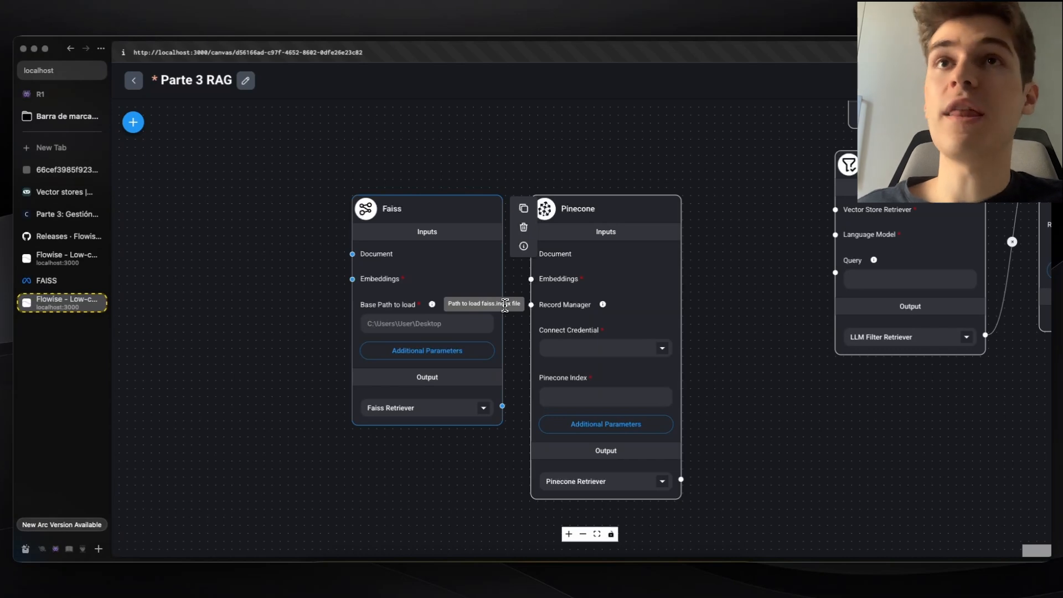
{"action": "left_click", "coordinate": [415, 323]}
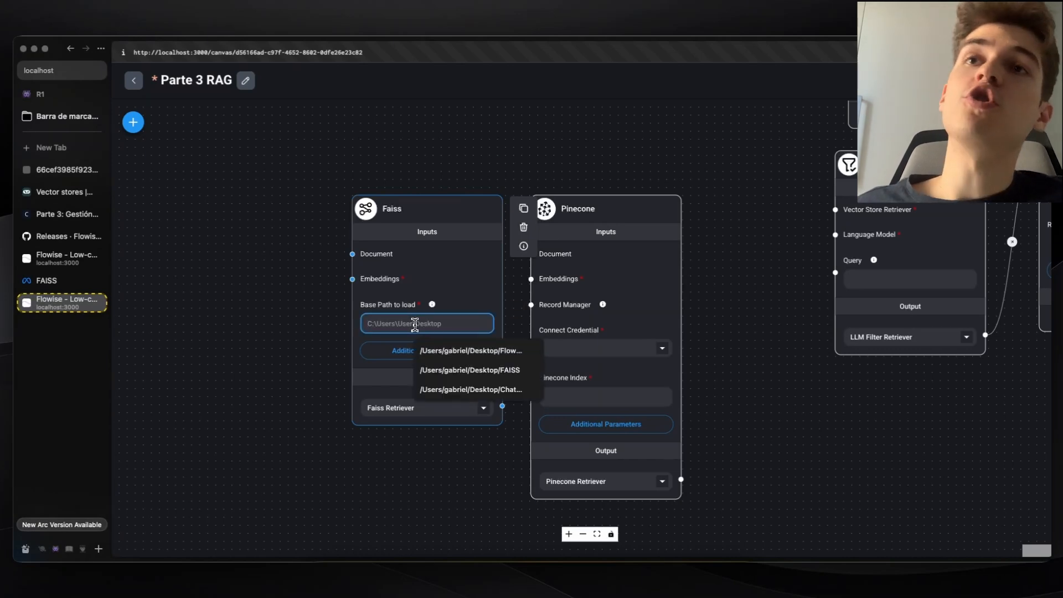
{"action": "mouse_move", "coordinate": [433, 307]}
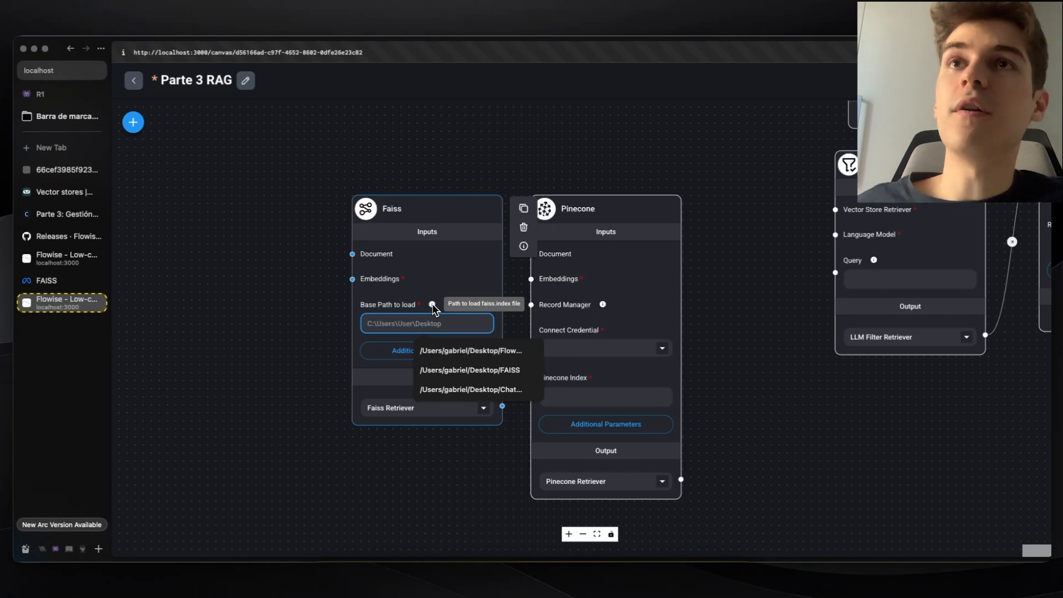
{"action": "left_click_drag", "start_coordinate": [481, 303], "coordinate": [510, 303]}
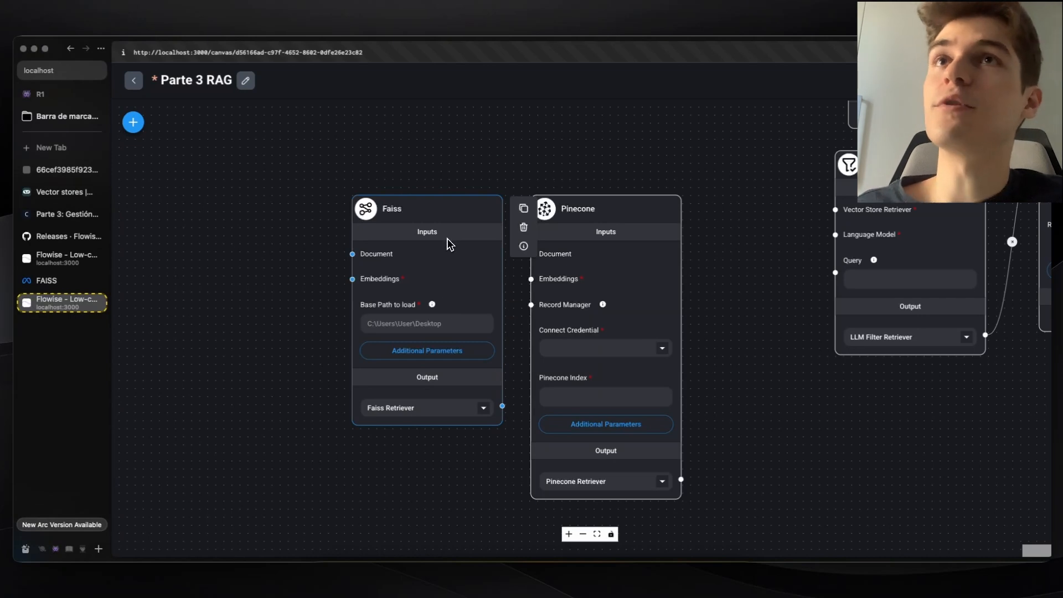
{"action": "left_click", "coordinate": [387, 324]}
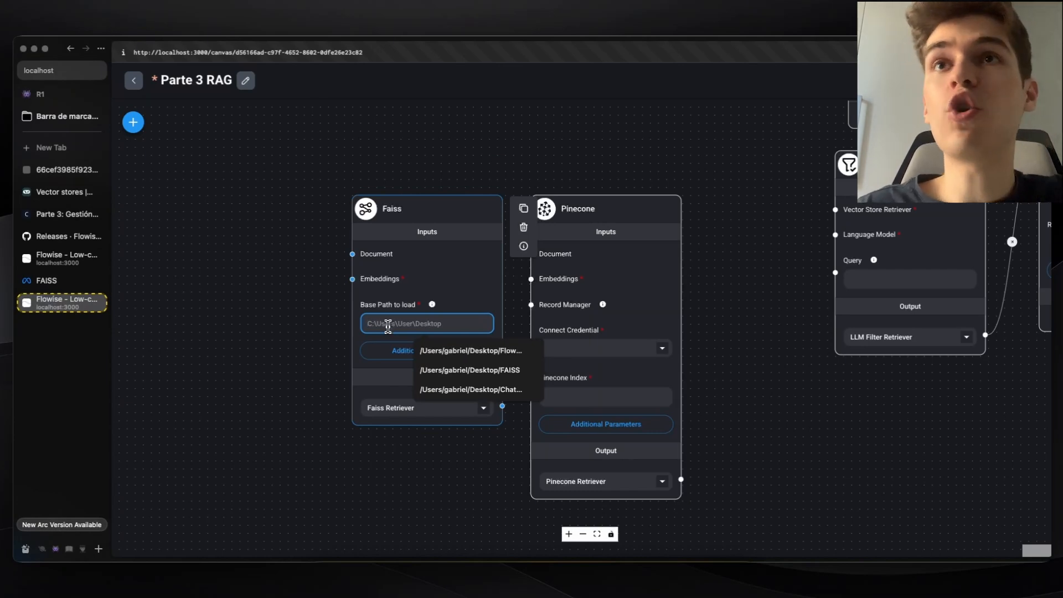
{"action": "mouse_move", "coordinate": [432, 308]}
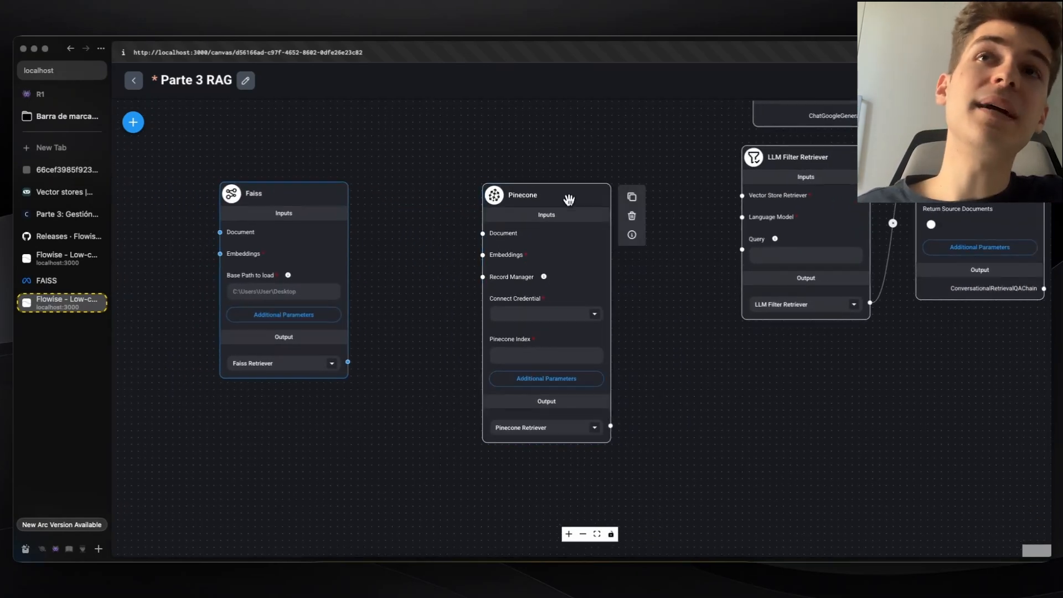
Open the Pinecone pricing page and review what the Starter, Standard and Enterprise plans include.
{"action": "scroll", "coordinate": [553, 183], "scroll_direction": "right", "scroll_amount": 3}
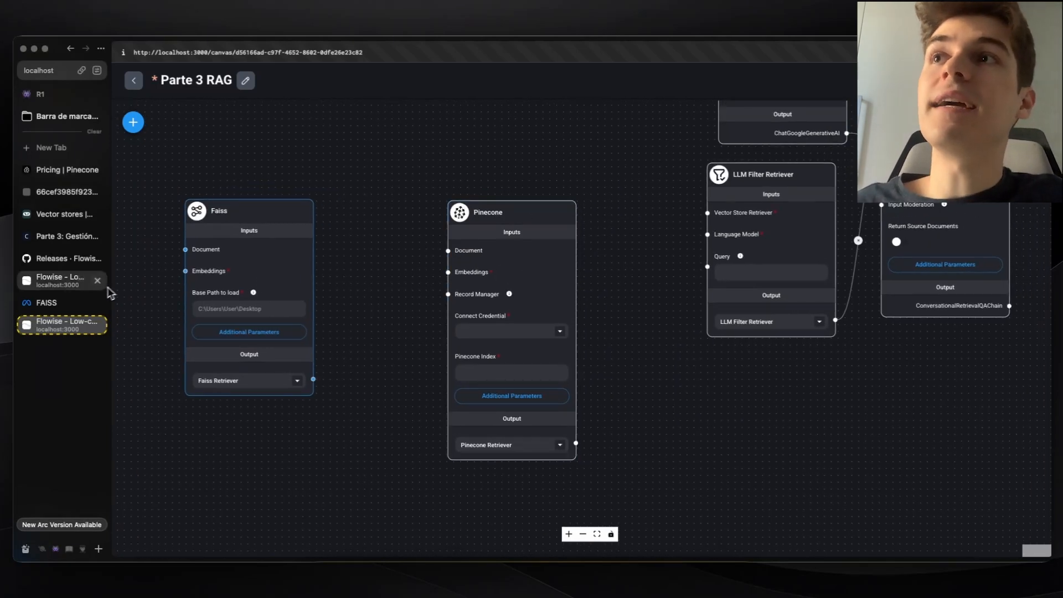
{"action": "left_click", "coordinate": [61, 171]}
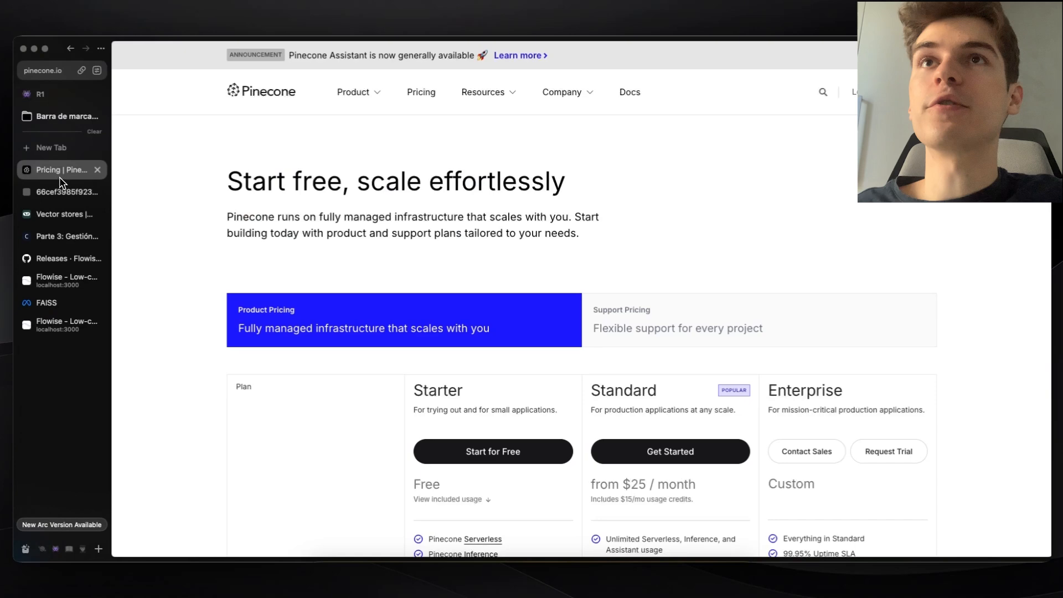
{"action": "scroll", "coordinate": [494, 297], "scroll_direction": "down", "scroll_amount": 3}
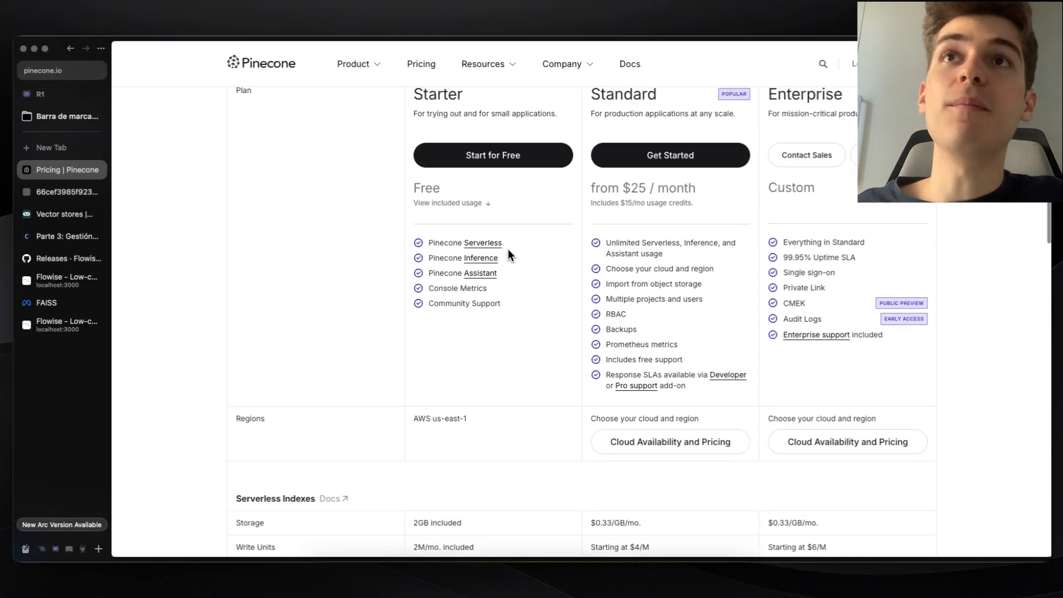
Review the Starter plan's serverless index limits on the Pinecone pricing page, including storage, projects per organization and indexes per project.
{"action": "scroll", "coordinate": [507, 248], "scroll_direction": "up", "scroll_amount": 1}
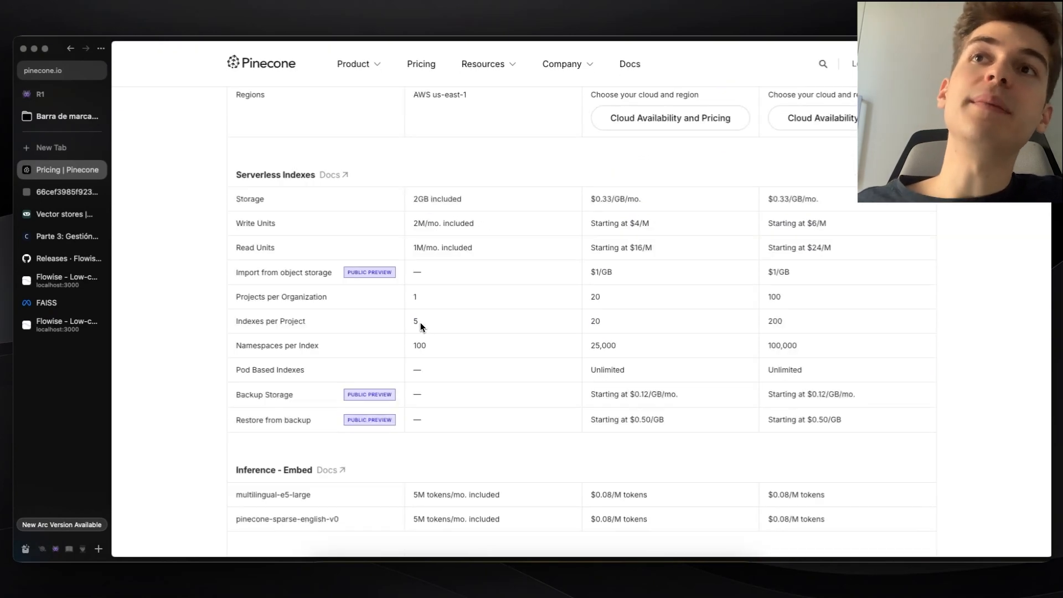
{"action": "left_click_drag", "start_coordinate": [415, 324], "coordinate": [414, 302]}
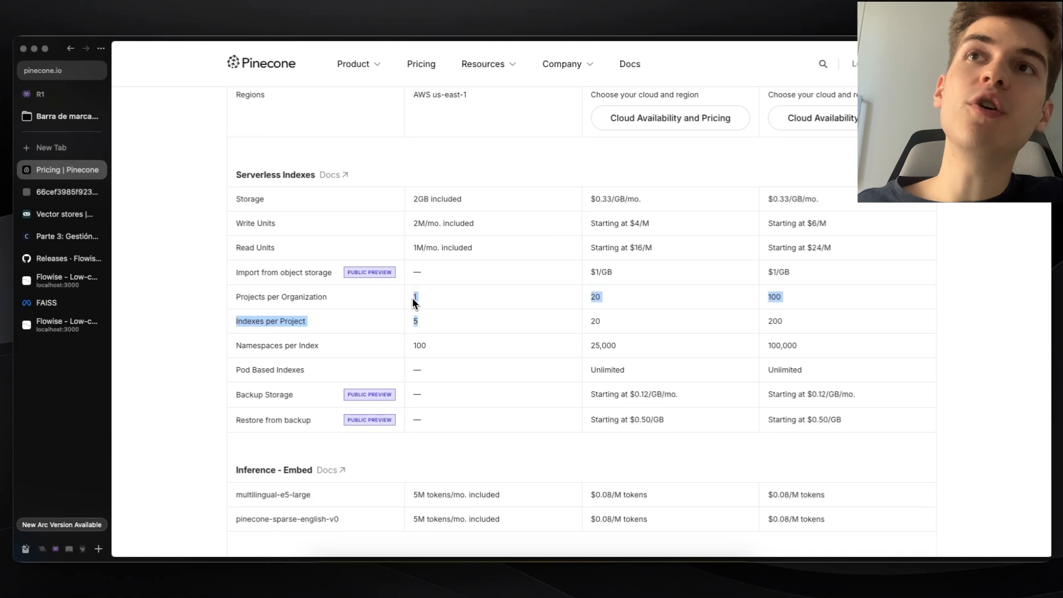
{"action": "left_click", "coordinate": [418, 297]}
{"action": "scroll", "coordinate": [432, 315], "scroll_direction": "up", "scroll_amount": 2}
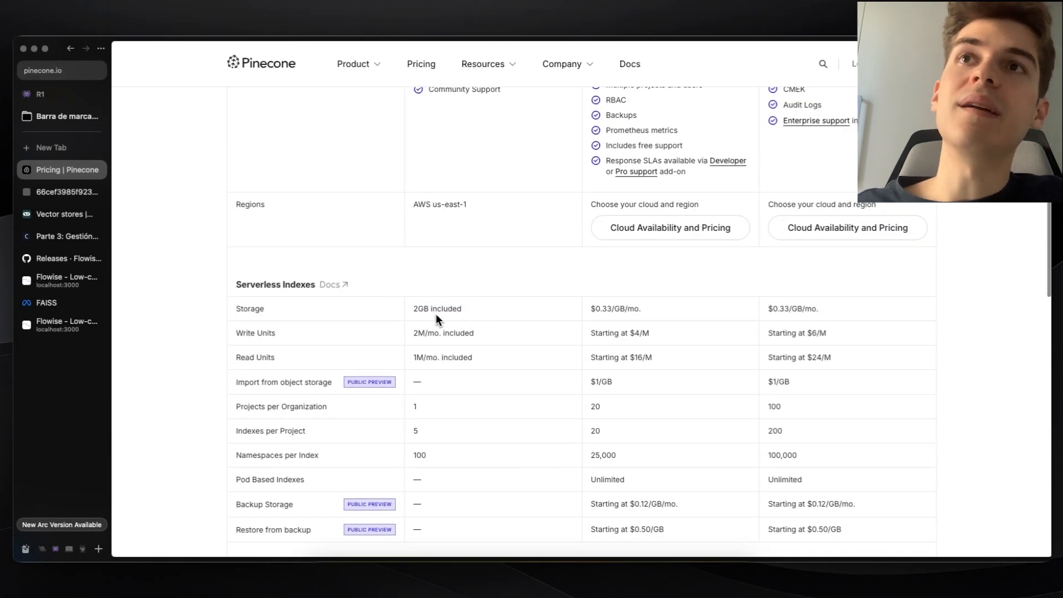
{"action": "left_click_drag", "start_coordinate": [413, 310], "coordinate": [460, 312]}
Return to the Parte 3 RAG chatflow, move the Faiss node closer to Pinecone and examine the Pinecone node's Record Manager input.
{"action": "key", "text": "ctrl+Tab"}
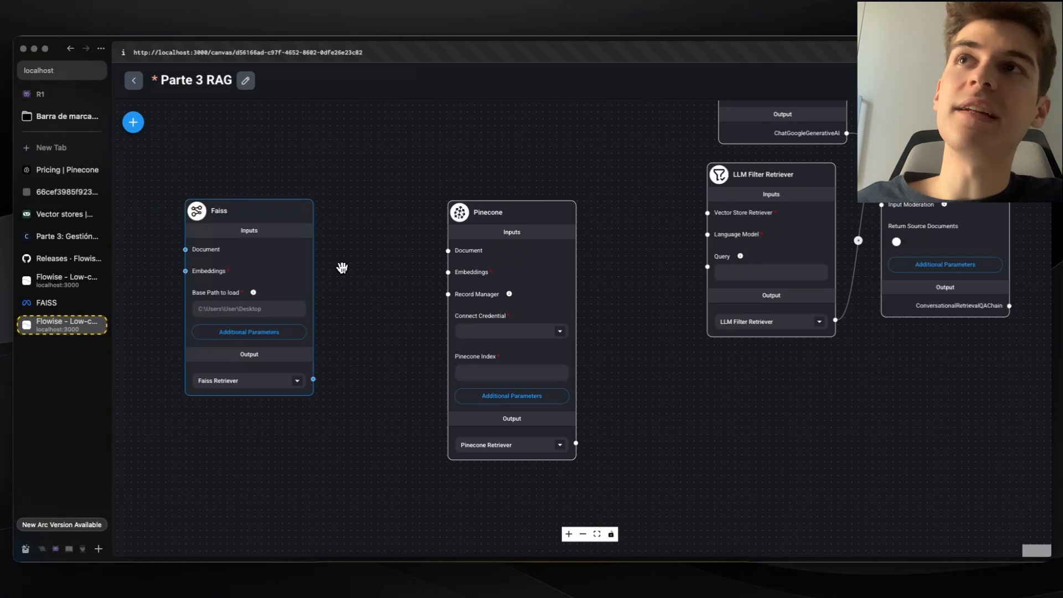
{"action": "left_click_drag", "start_coordinate": [266, 205], "coordinate": [392, 221]}
{"action": "mouse_move", "coordinate": [380, 308]}
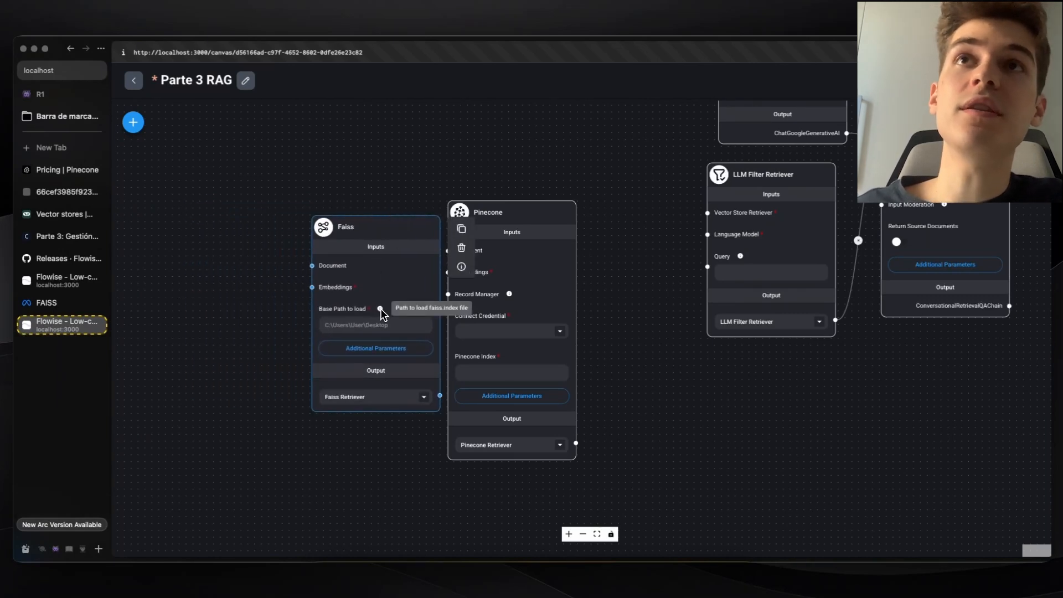
{"action": "left_click_drag", "start_coordinate": [404, 230], "coordinate": [387, 216]}
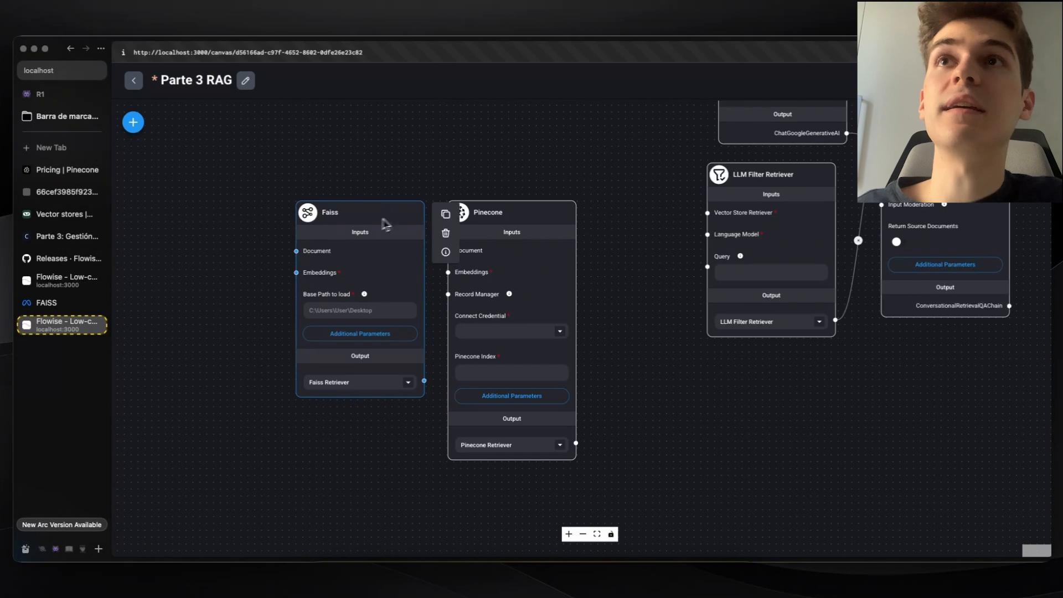
{"action": "left_click", "coordinate": [501, 215]}
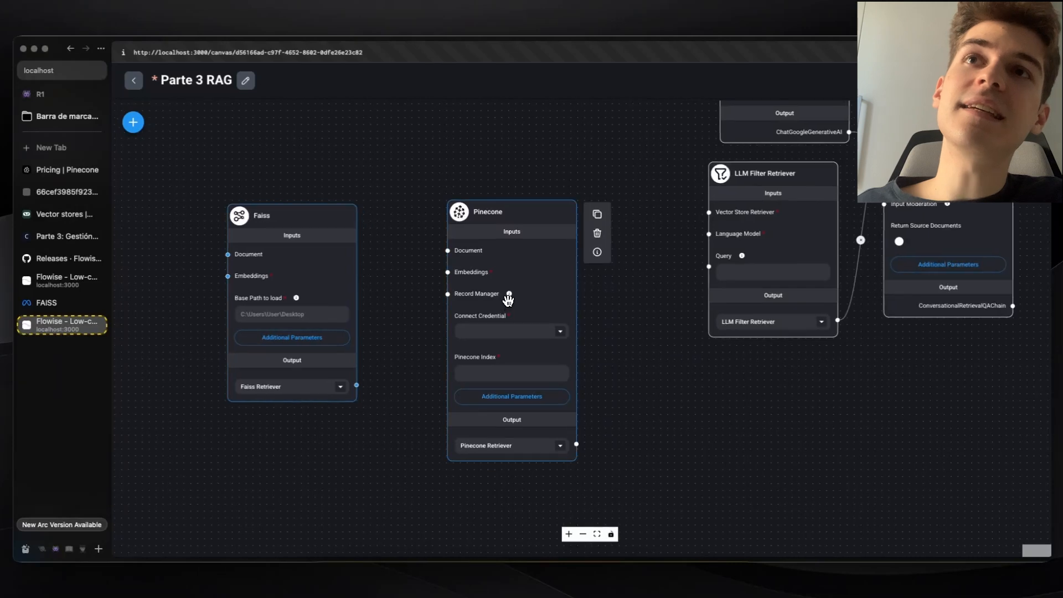
{"action": "scroll", "coordinate": [508, 298], "scroll_direction": "up", "scroll_amount": 2}
{"action": "mouse_move", "coordinate": [510, 293]}
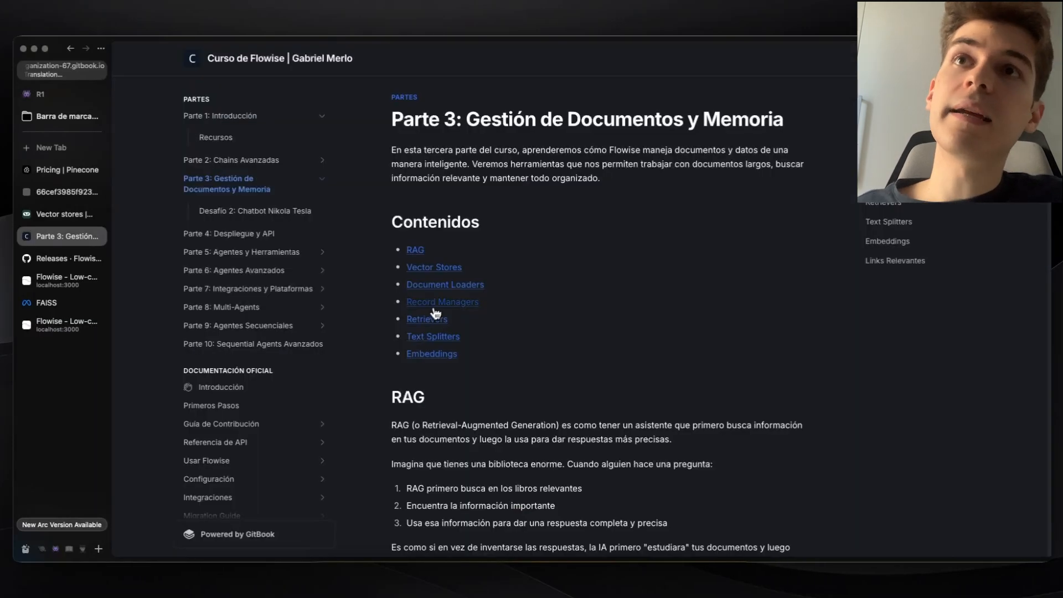
Read the Record Managers section of the Parte 3 course notes, covering duplicate avoidance, document updates and the diagram.
{"action": "left_click", "coordinate": [472, 303]}
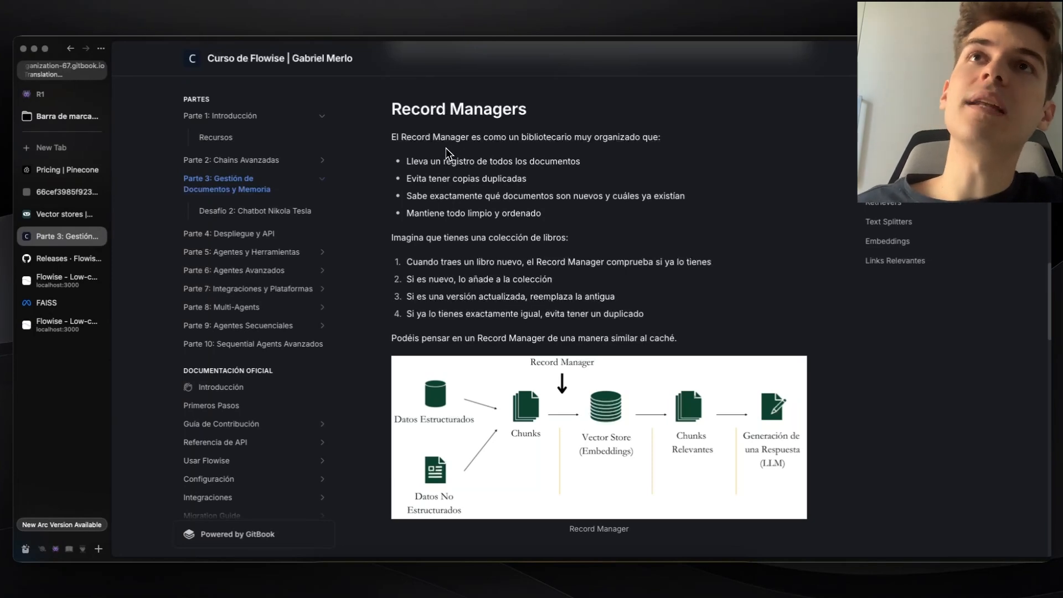
{"action": "left_click_drag", "start_coordinate": [408, 160], "coordinate": [525, 178]}
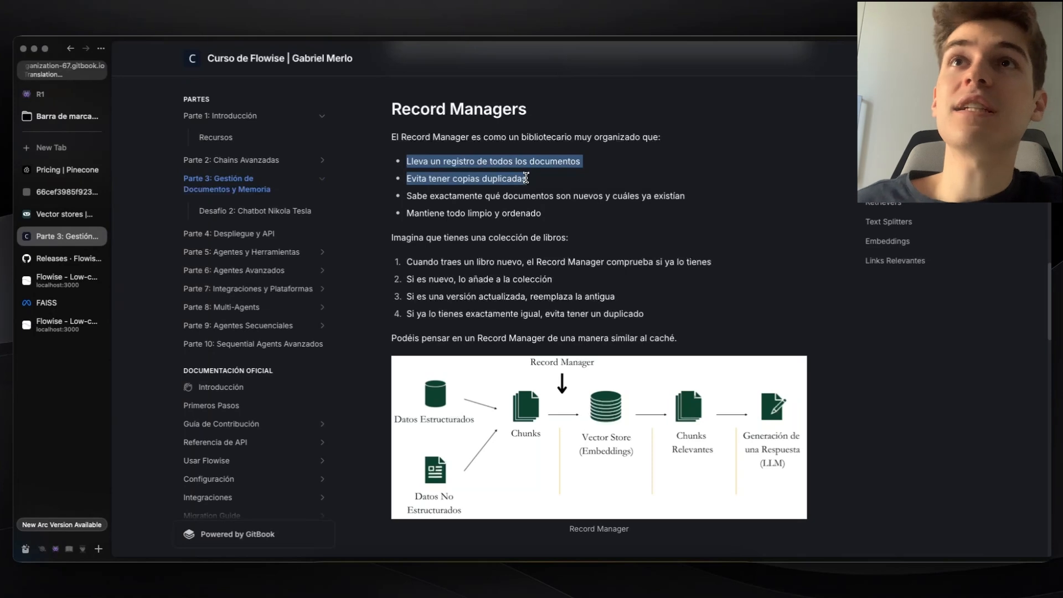
{"action": "left_click", "coordinate": [533, 190]}
{"action": "scroll", "coordinate": [483, 220], "scroll_direction": "down", "scroll_amount": 1}
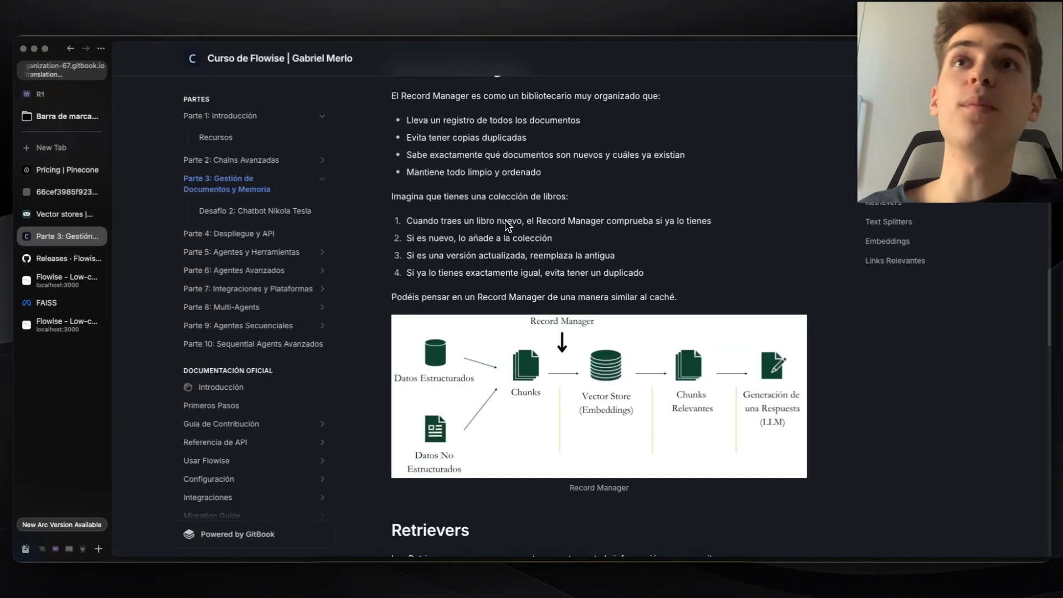
{"action": "left_click_drag", "start_coordinate": [413, 238], "coordinate": [573, 248]}
{"action": "left_click_drag", "start_coordinate": [406, 255], "coordinate": [621, 269]}
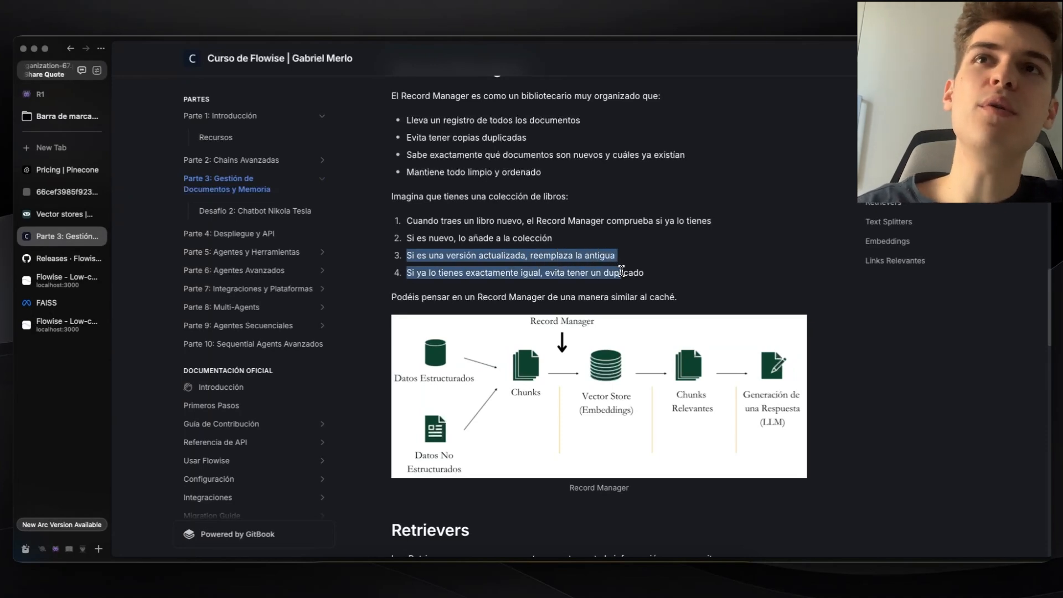
{"action": "scroll", "coordinate": [621, 269], "scroll_direction": "down", "scroll_amount": 1}
{"action": "left_click", "coordinate": [622, 261]}
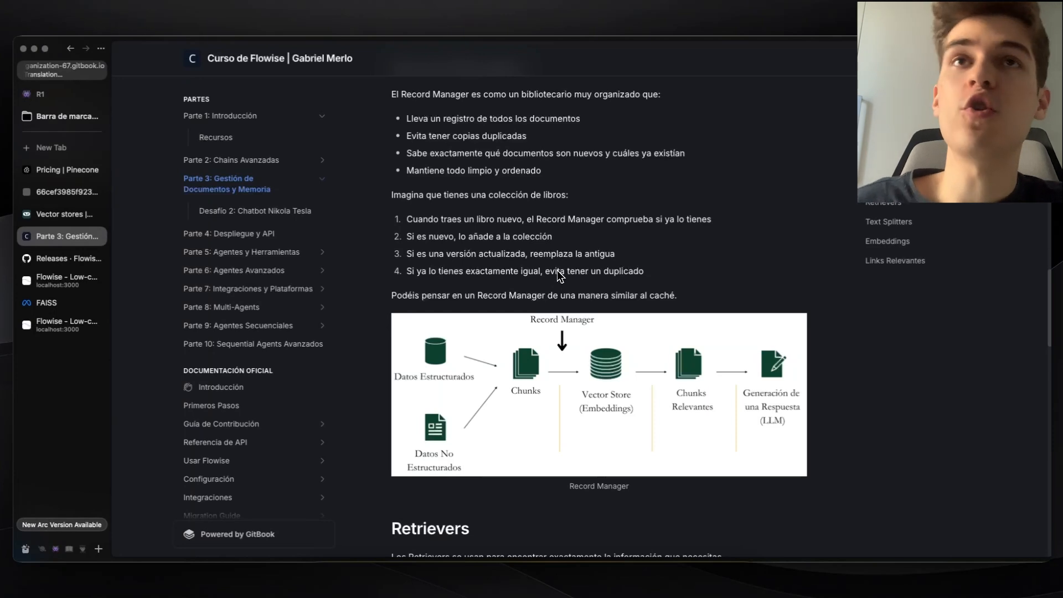
{"action": "scroll", "coordinate": [559, 275], "scroll_direction": "up", "scroll_amount": 1}
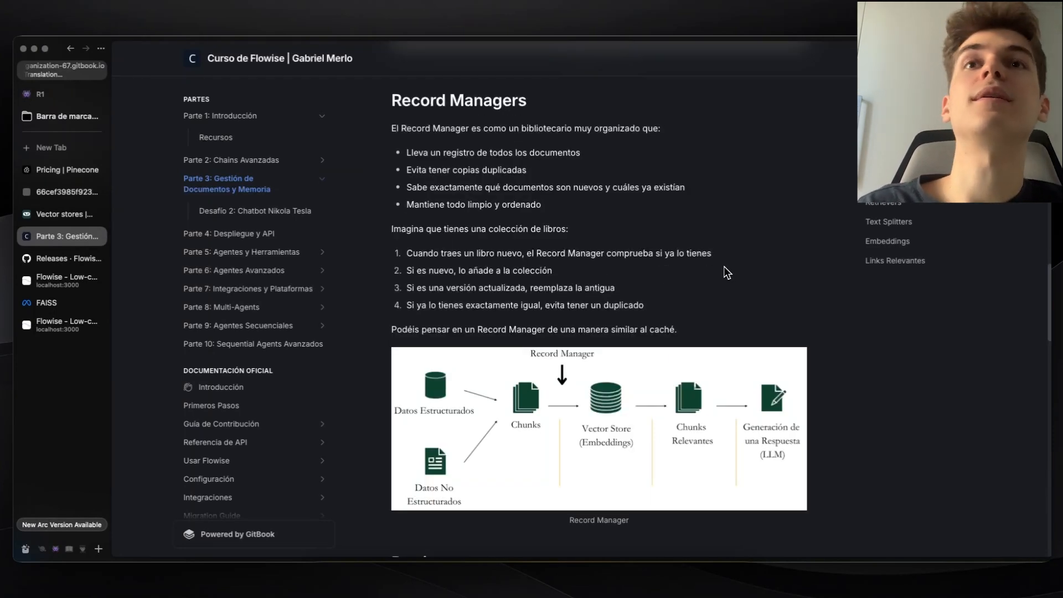
{"action": "left_click", "coordinate": [660, 349]}
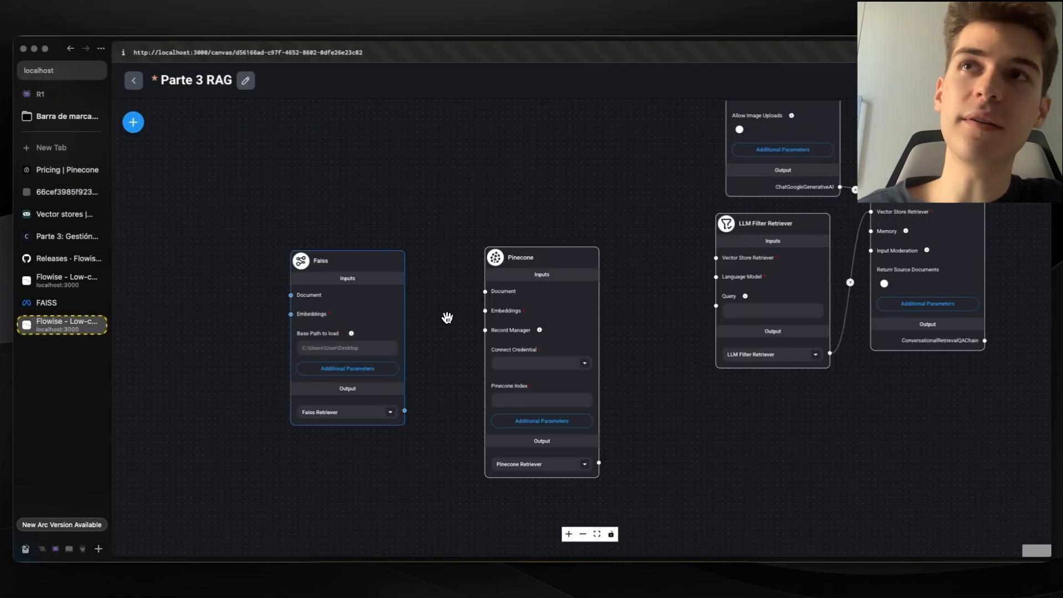
Remove the Pinecone node, place Faiss beside LLM Filter Retriever and connect its Faiss Retriever output to the Vector Store Retriever input.
{"action": "left_click_drag", "start_coordinate": [331, 280], "coordinate": [624, 241]}
{"action": "left_click_drag", "start_coordinate": [542, 255], "coordinate": [426, 300]}
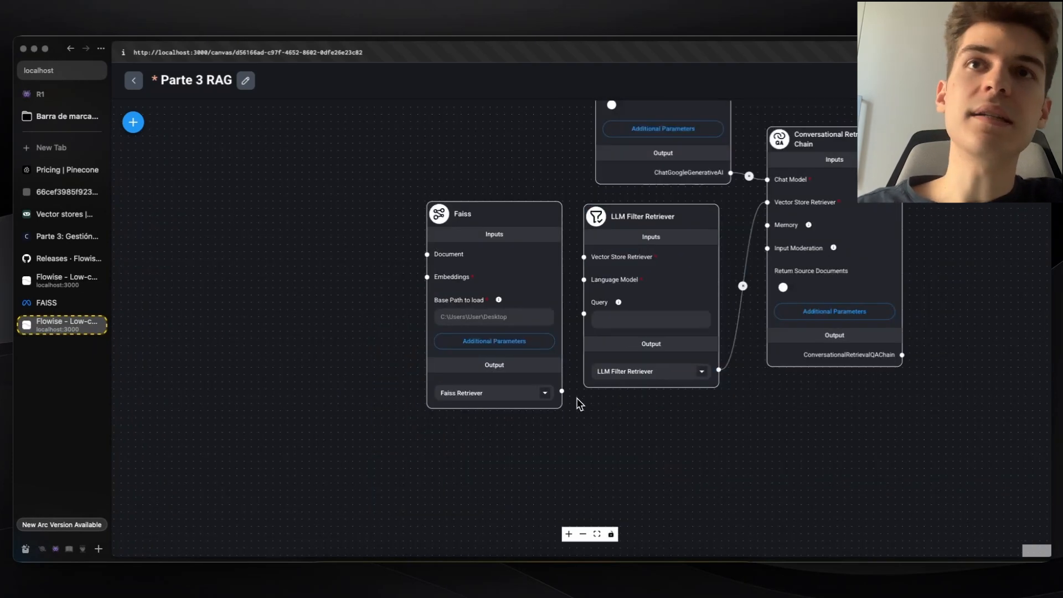
{"action": "left_click_drag", "start_coordinate": [561, 390], "coordinate": [584, 260]}
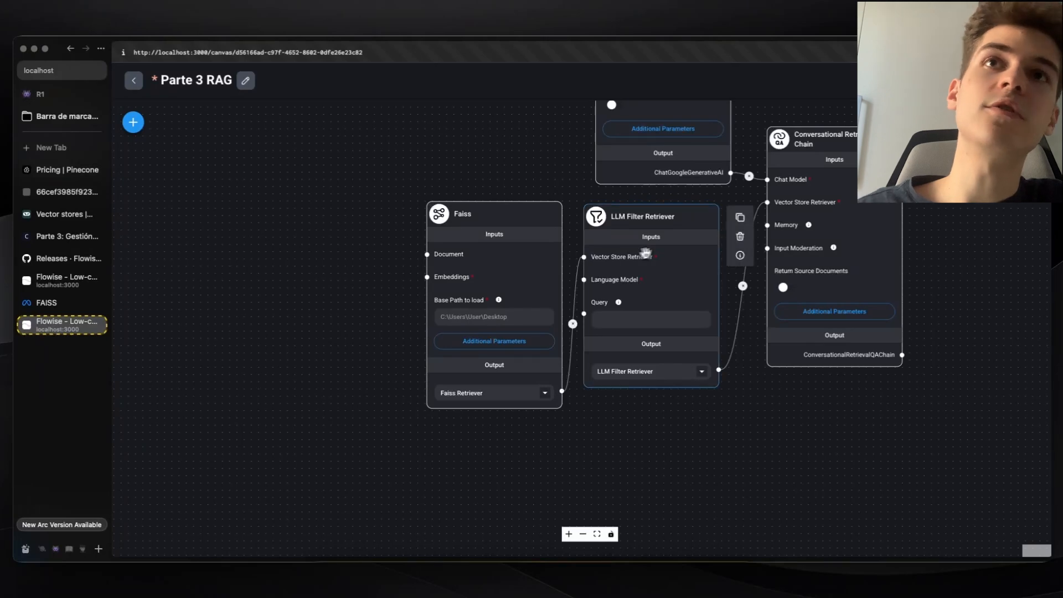
Duplicate the ChatGoogleGenerativeAI node, place the copy above Faiss and connect it to LLM Filter Retriever's Language Model input.
{"action": "left_click_drag", "start_coordinate": [670, 431], "coordinate": [645, 535]}
{"action": "scroll", "coordinate": [645, 535], "scroll_direction": "down", "scroll_amount": 2}
{"action": "mouse_move", "coordinate": [626, 434]}
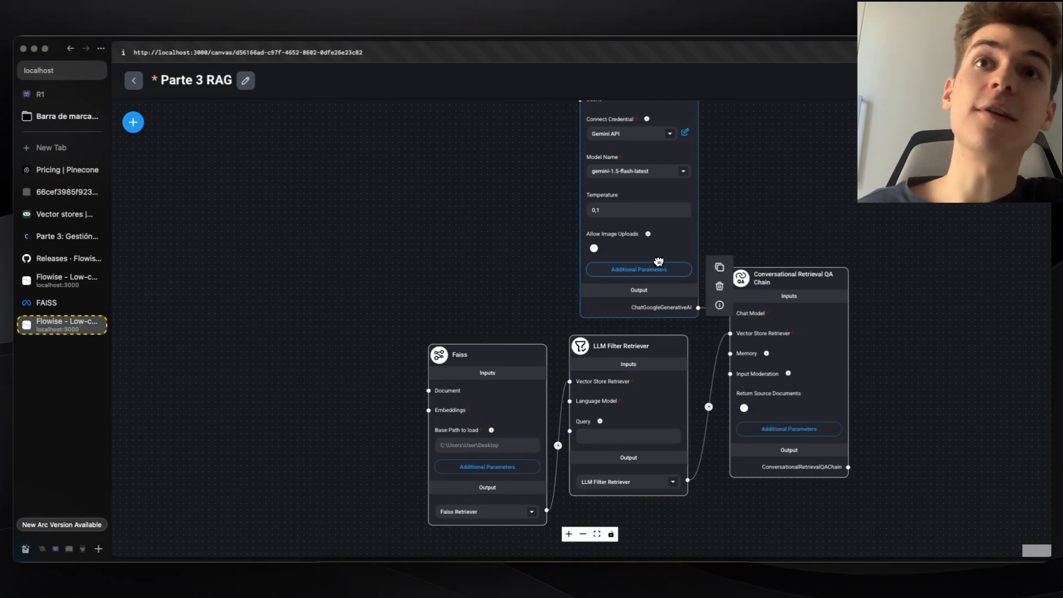
{"action": "left_click", "coordinate": [719, 267]}
{"action": "left_click_drag", "start_coordinate": [907, 171], "coordinate": [871, 223]}
{"action": "left_click_drag", "start_coordinate": [809, 192], "coordinate": [487, 183]}
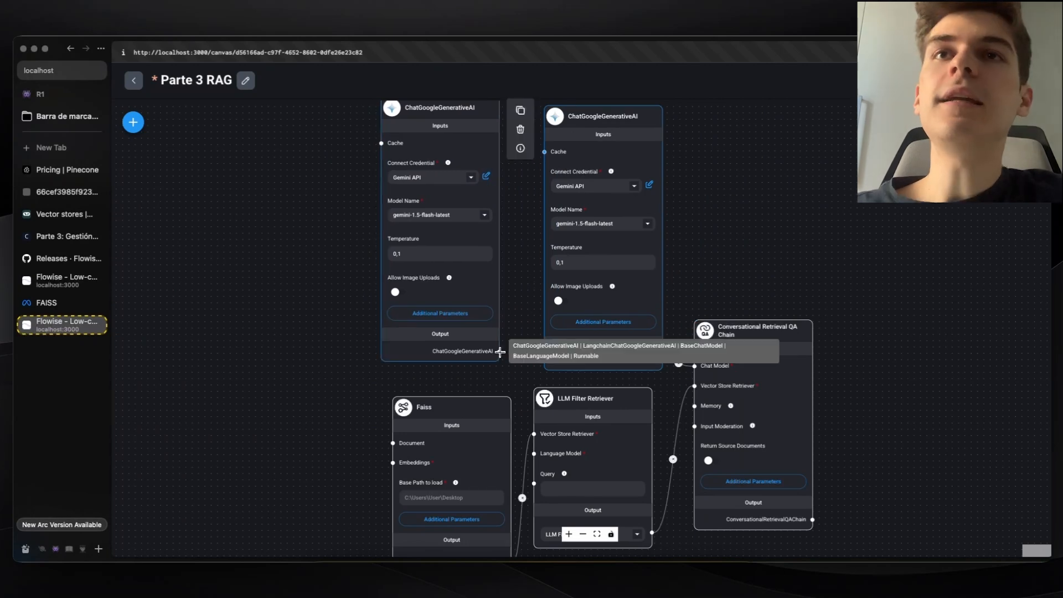
{"action": "left_click_drag", "start_coordinate": [499, 351], "coordinate": [534, 454]}
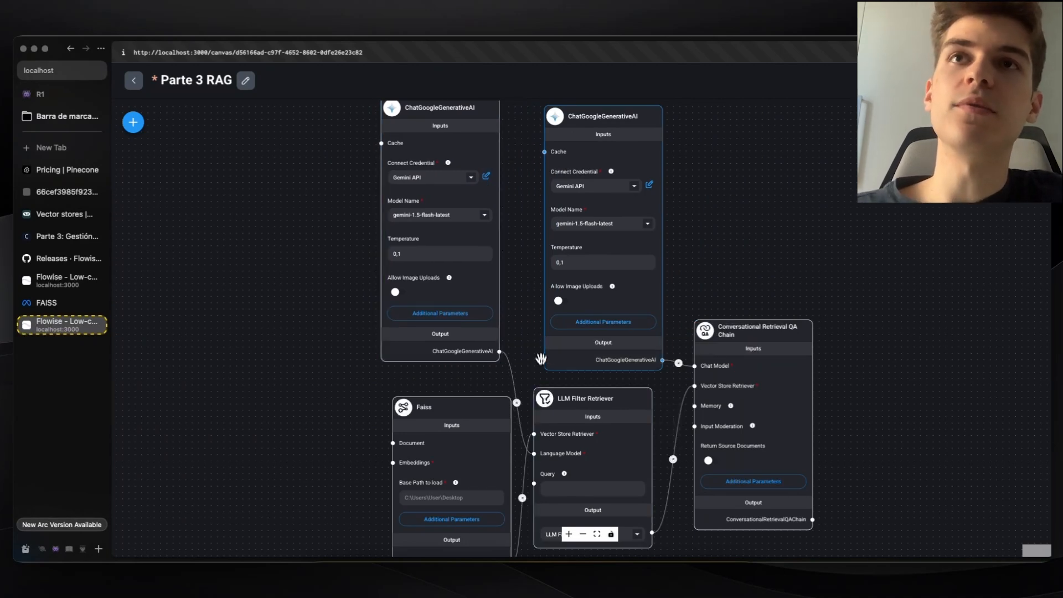
Inspect the LLM Filter Retriever's Query info hint and review the word embedding diagram for man, woman, king and queen.
{"action": "left_click_drag", "start_coordinate": [518, 349], "coordinate": [457, 214]}
{"action": "scroll", "coordinate": [501, 350], "scroll_direction": "up", "scroll_amount": 5}
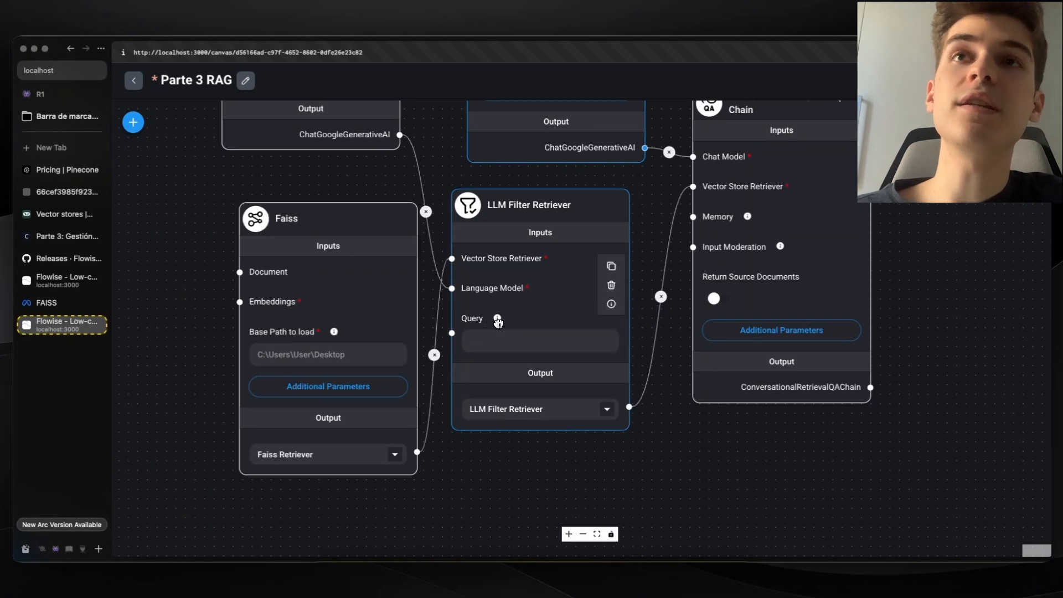
{"action": "mouse_move", "coordinate": [498, 320]}
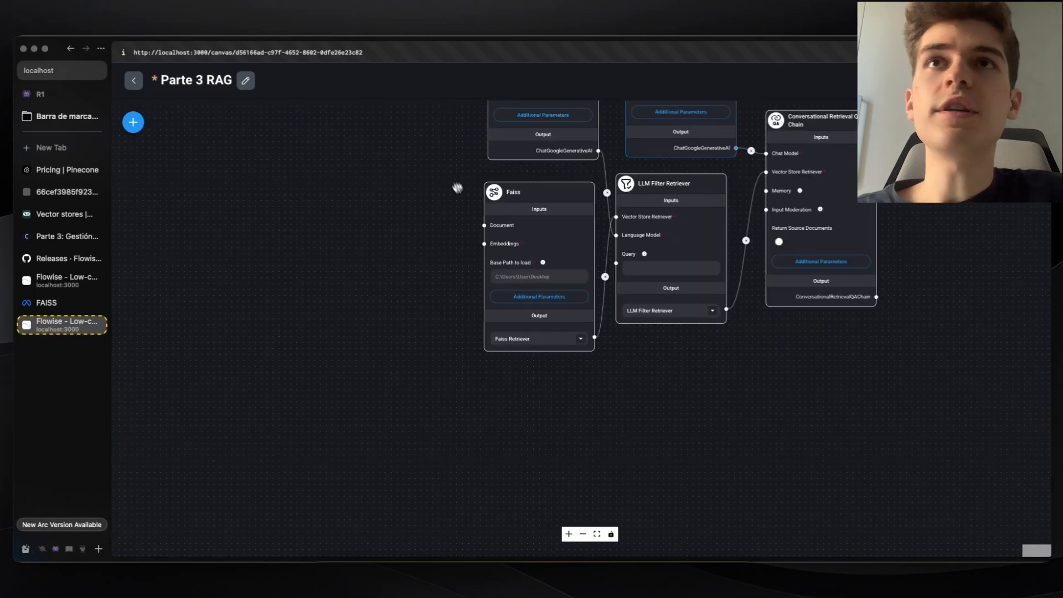
{"action": "scroll", "coordinate": [464, 212], "scroll_direction": "up", "scroll_amount": 4}
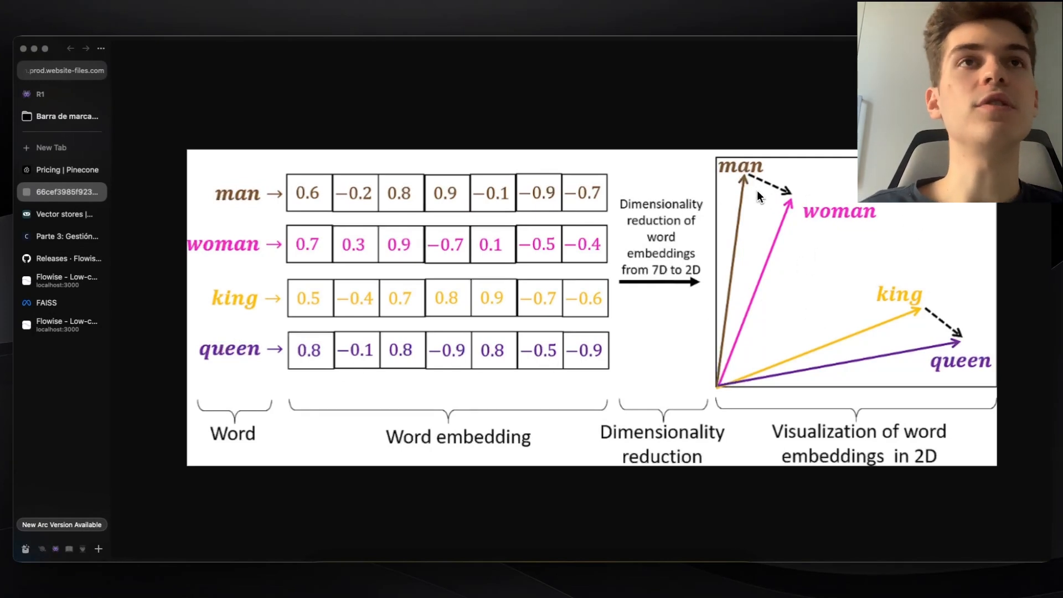
Return to the Parte 3 RAG chatflow and add a GoogleGenerativeAI Embeddings node beside the Faiss node.
{"action": "key", "text": "ctrl+Tab"}
{"action": "left_click", "coordinate": [133, 122]}
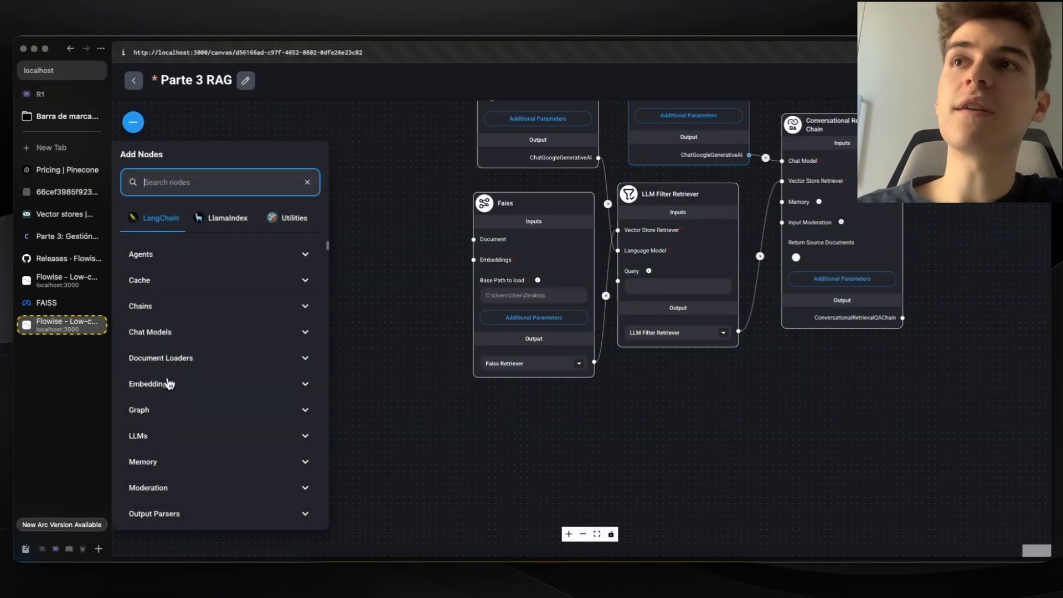
{"action": "left_click", "coordinate": [151, 383]}
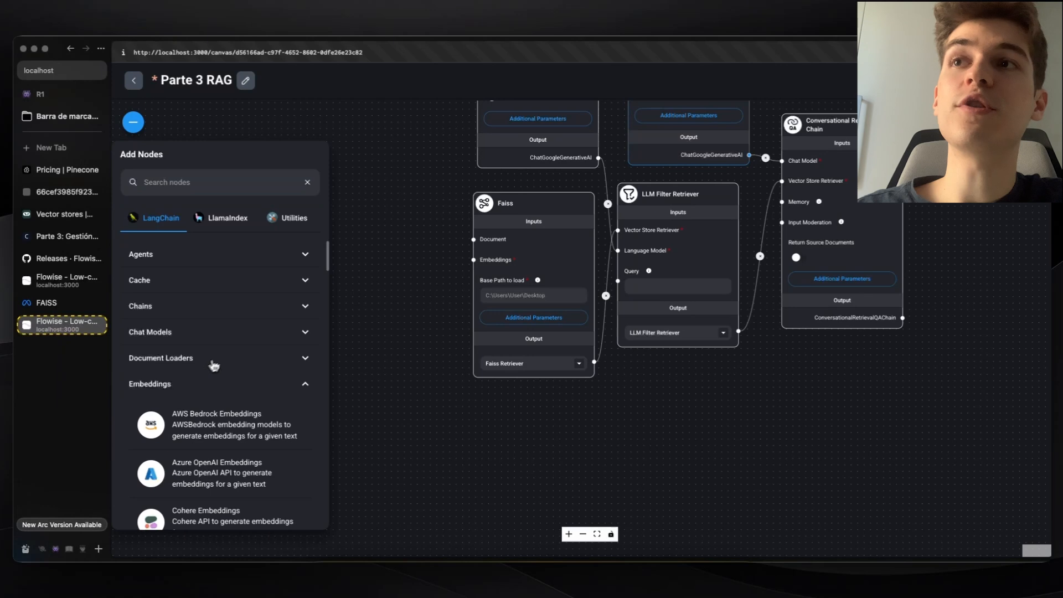
{"action": "scroll", "coordinate": [210, 363], "scroll_direction": "down", "scroll_amount": 2}
{"action": "scroll", "coordinate": [225, 360], "scroll_direction": "down", "scroll_amount": 10}
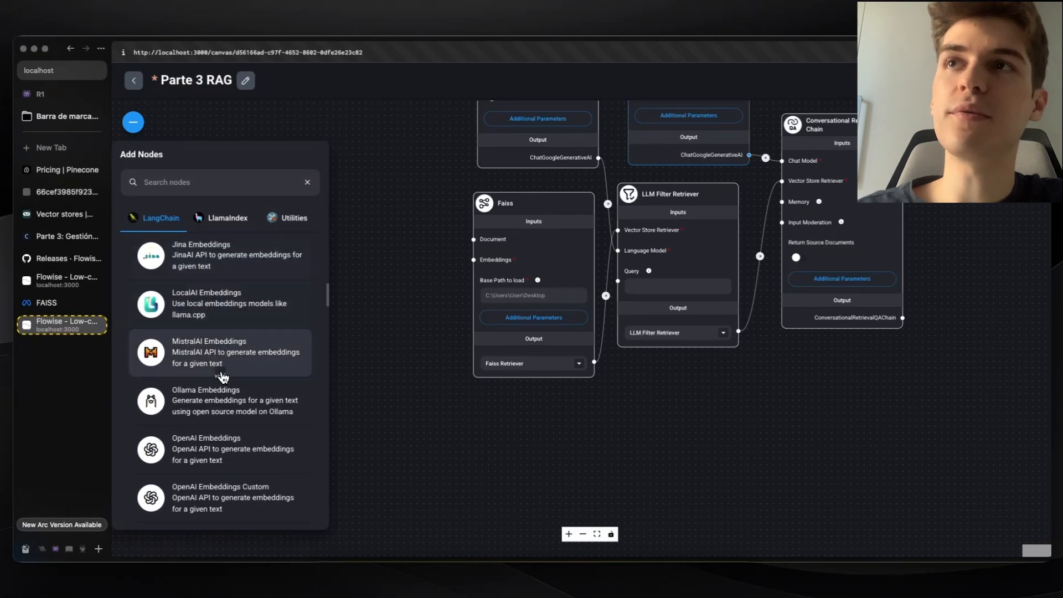
{"action": "scroll", "coordinate": [227, 388], "scroll_direction": "down", "scroll_amount": 1}
{"action": "scroll", "coordinate": [245, 351], "scroll_direction": "up", "scroll_amount": 5}
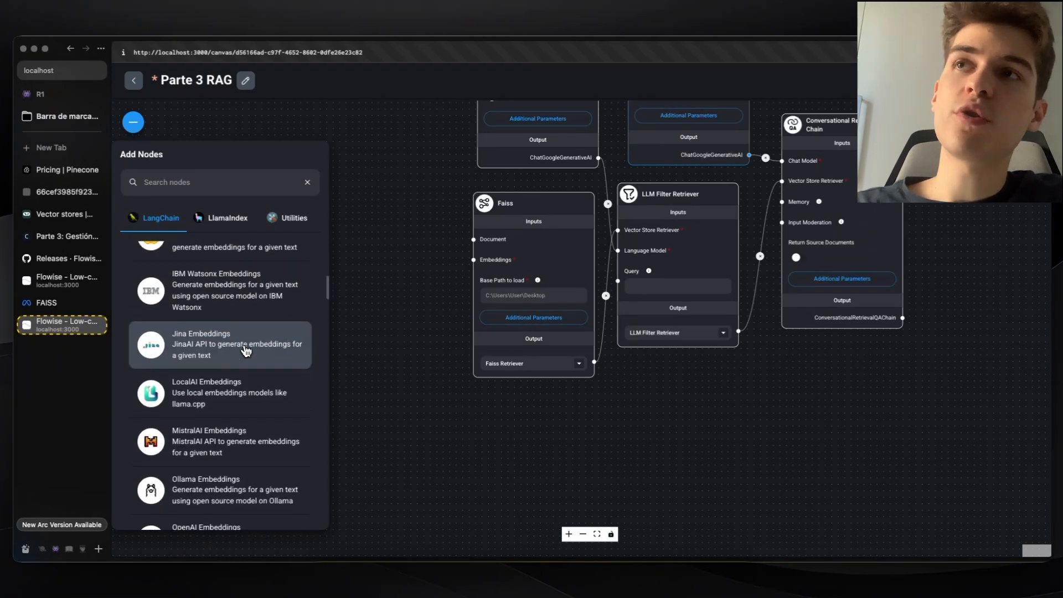
{"action": "scroll", "coordinate": [243, 350], "scroll_direction": "up", "scroll_amount": 3}
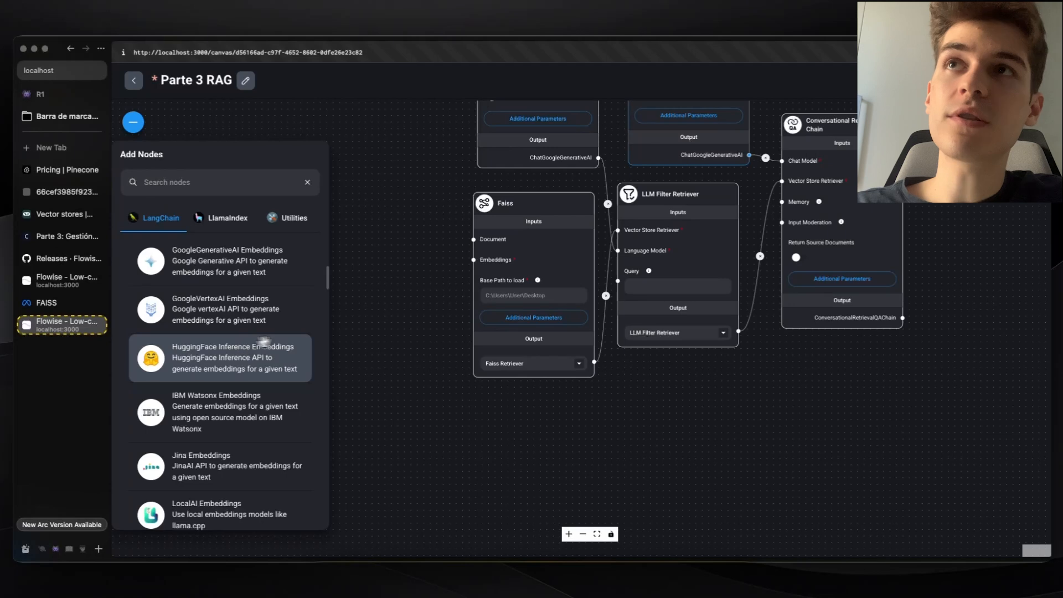
{"action": "left_click_drag", "start_coordinate": [393, 341], "coordinate": [492, 416]}
{"action": "scroll", "coordinate": [199, 365], "scroll_direction": "up", "scroll_amount": 2}
{"action": "left_click_drag", "start_coordinate": [193, 378], "coordinate": [443, 318]}
{"action": "scroll", "coordinate": [435, 302], "scroll_direction": "up", "scroll_amount": 3}
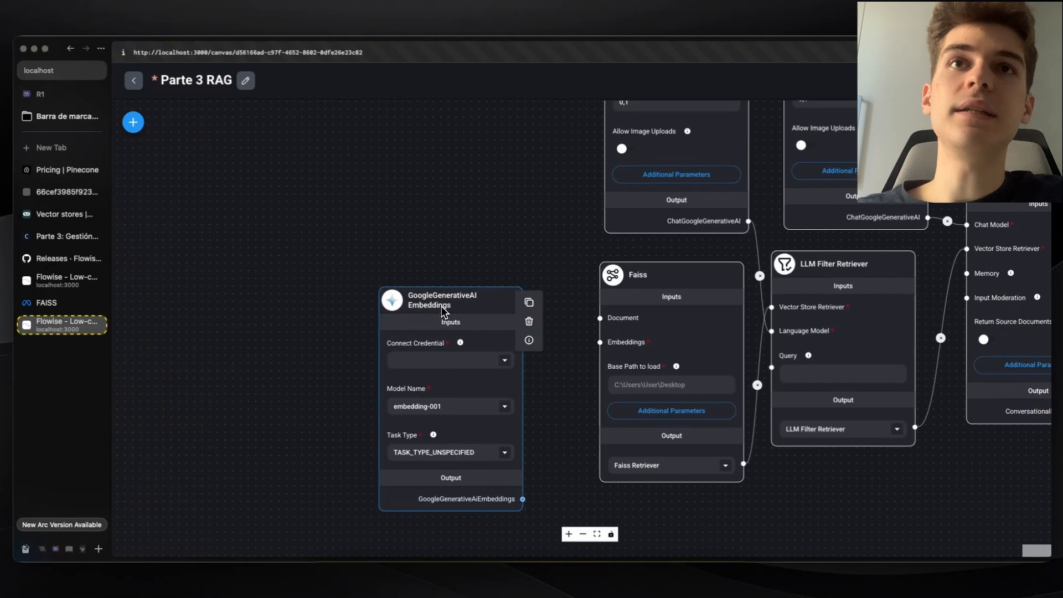
Connect the GoogleGenerativeAI Embeddings node to Faiss's Embeddings input and assign it the Gemini API credential.
{"action": "left_click_drag", "start_coordinate": [524, 499], "coordinate": [615, 342]}
{"action": "left_click_drag", "start_coordinate": [474, 344], "coordinate": [508, 320]}
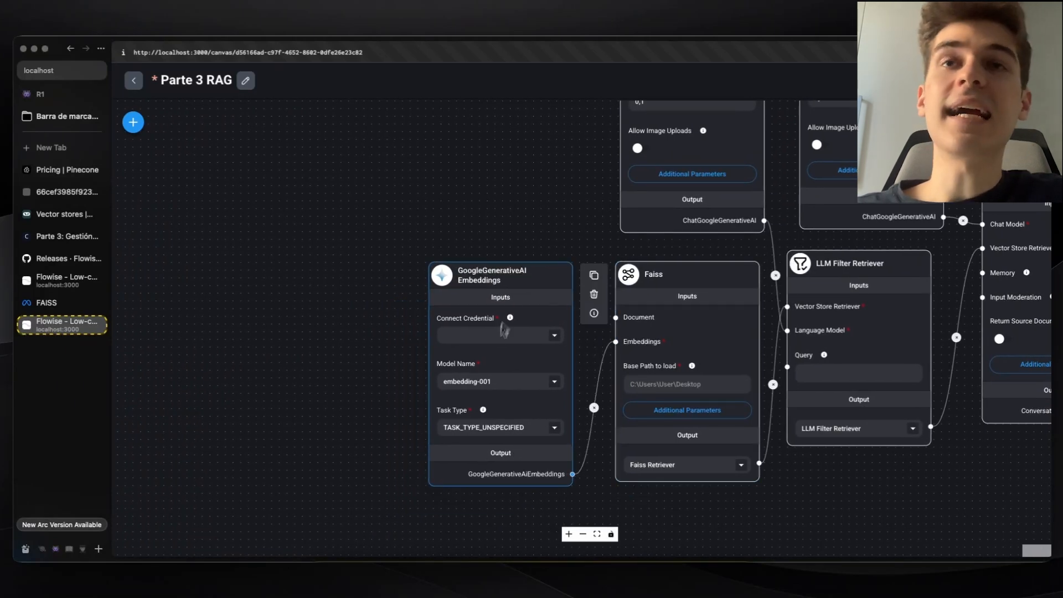
{"action": "left_click", "coordinate": [553, 336]}
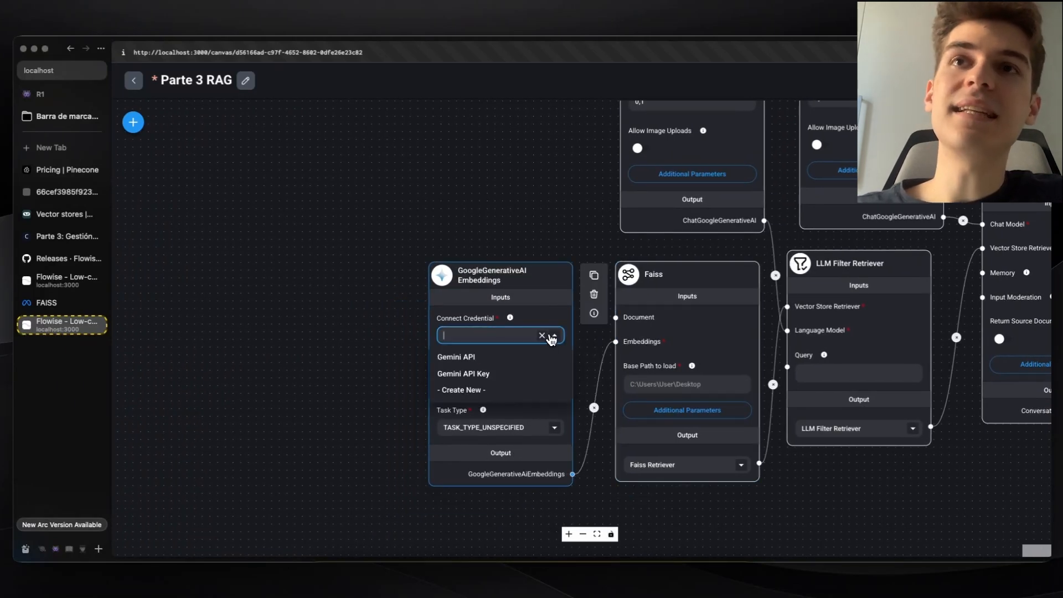
{"action": "left_click", "coordinate": [491, 359]}
Switch from the Benjamin Franklin Wikipedia article back to the Parte 3 RAG chatflow and save it.
{"action": "scroll", "coordinate": [522, 245], "scroll_direction": "up", "scroll_amount": 5}
{"action": "left_click", "coordinate": [666, 190]}
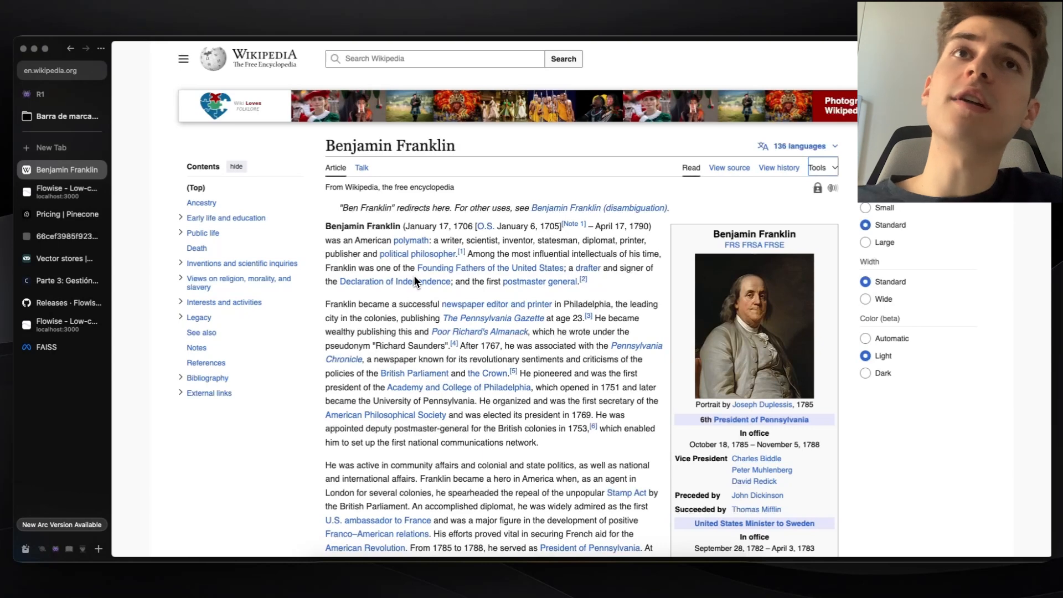
{"action": "left_click", "coordinate": [66, 191]}
{"action": "left_click_drag", "start_coordinate": [162, 294], "coordinate": [359, 284]}
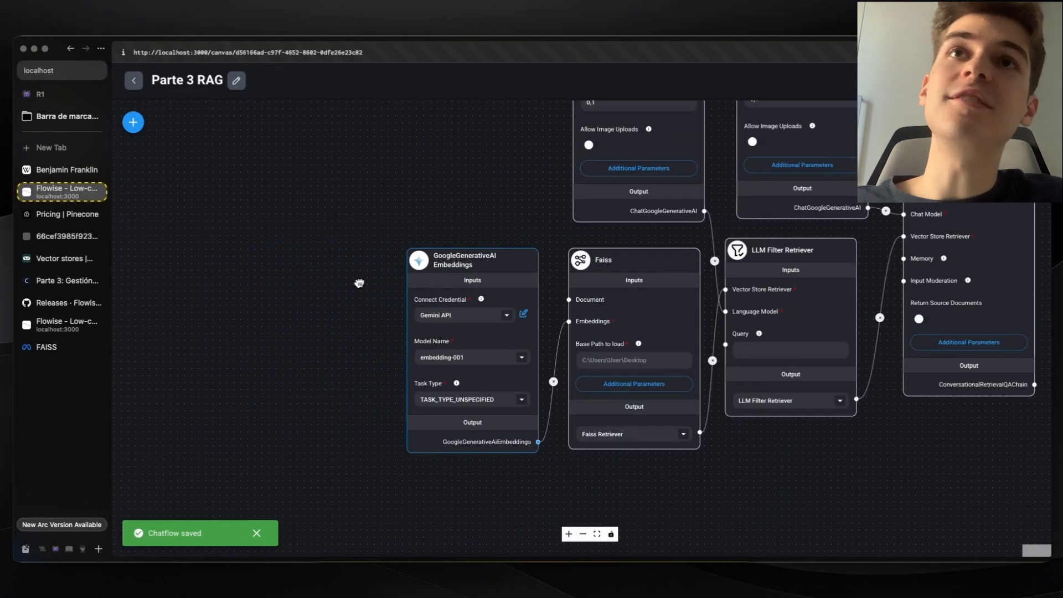
Switch to the Benjamin Franklin Wikipedia article and download it as Benjamin_Franklin.pdf.
{"action": "left_click", "coordinate": [62, 169]}
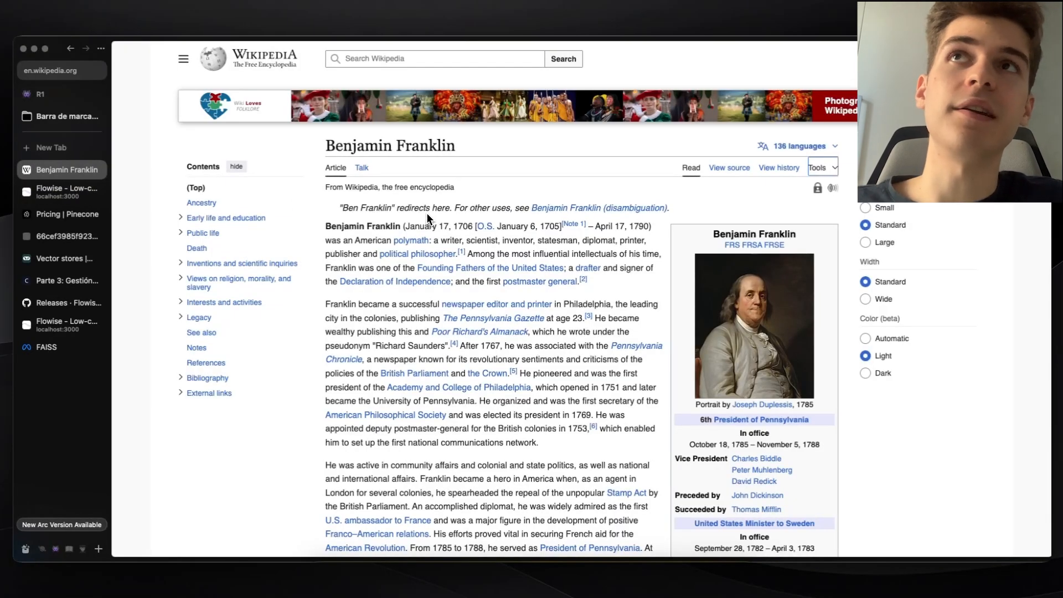
{"action": "left_click", "coordinate": [821, 168]}
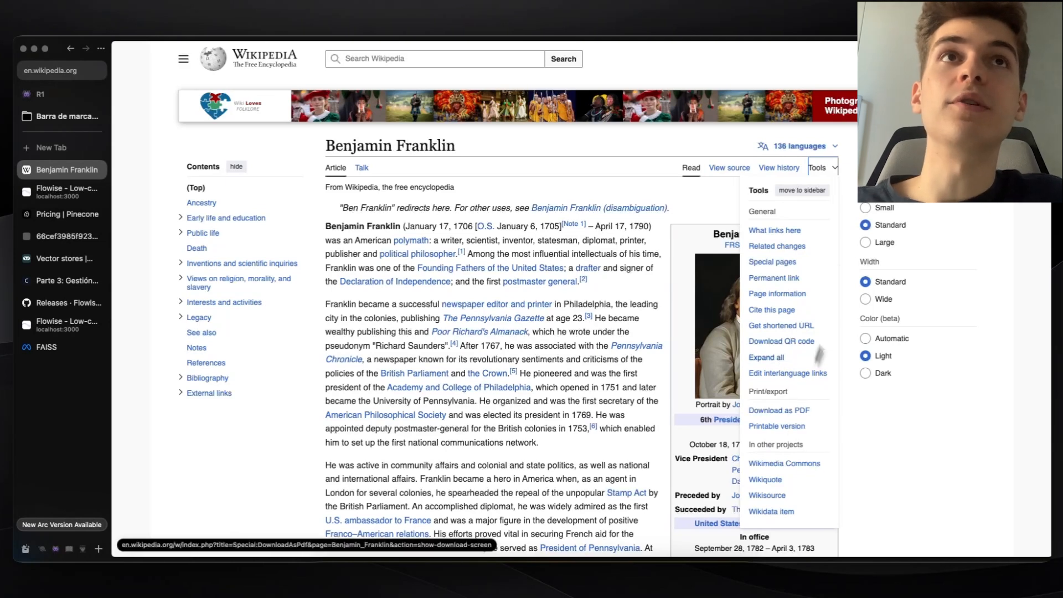
{"action": "left_click", "coordinate": [828, 173]}
{"action": "left_click", "coordinate": [829, 172]}
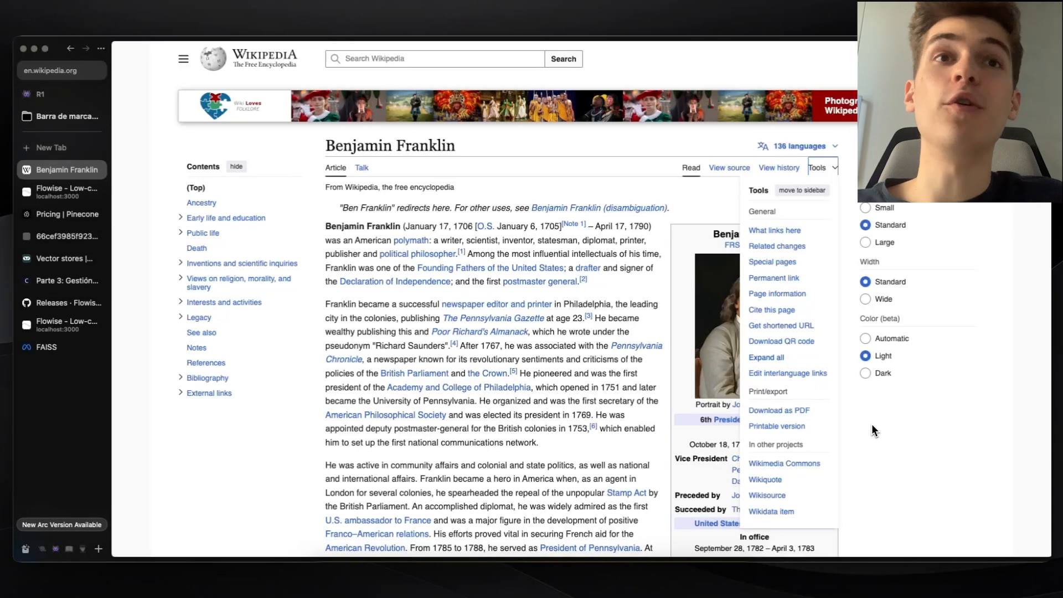
{"action": "left_click", "coordinate": [779, 410]}
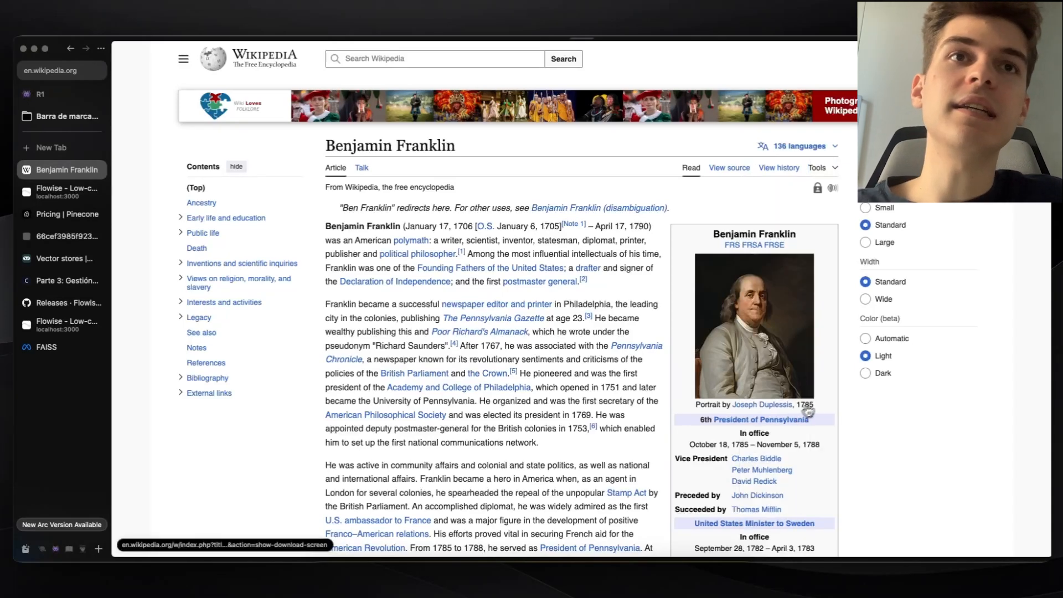
{"action": "left_click", "coordinate": [368, 246]}
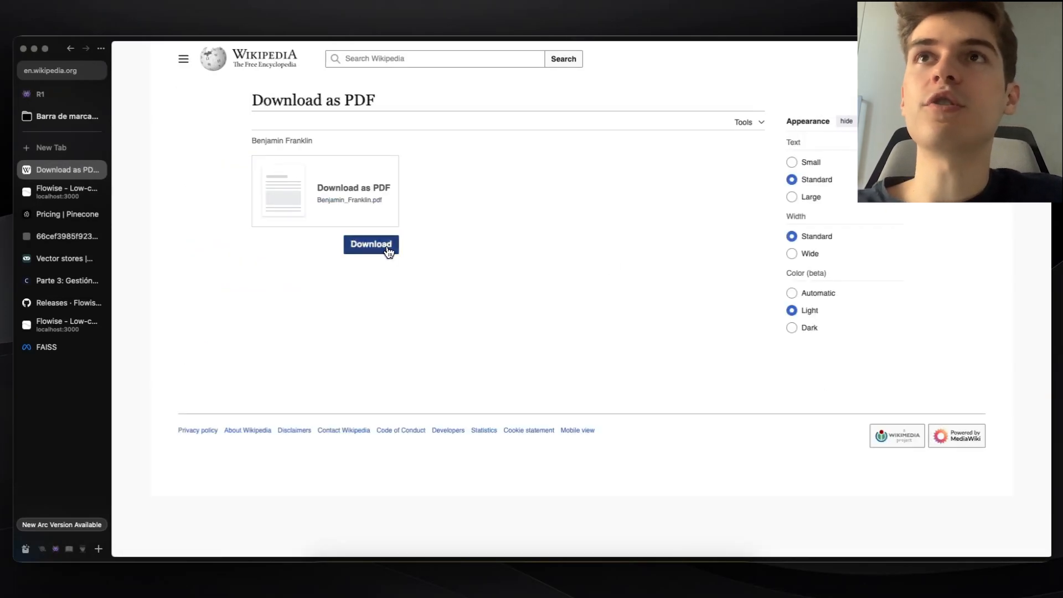
{"action": "mouse_move", "coordinate": [72, 533]}
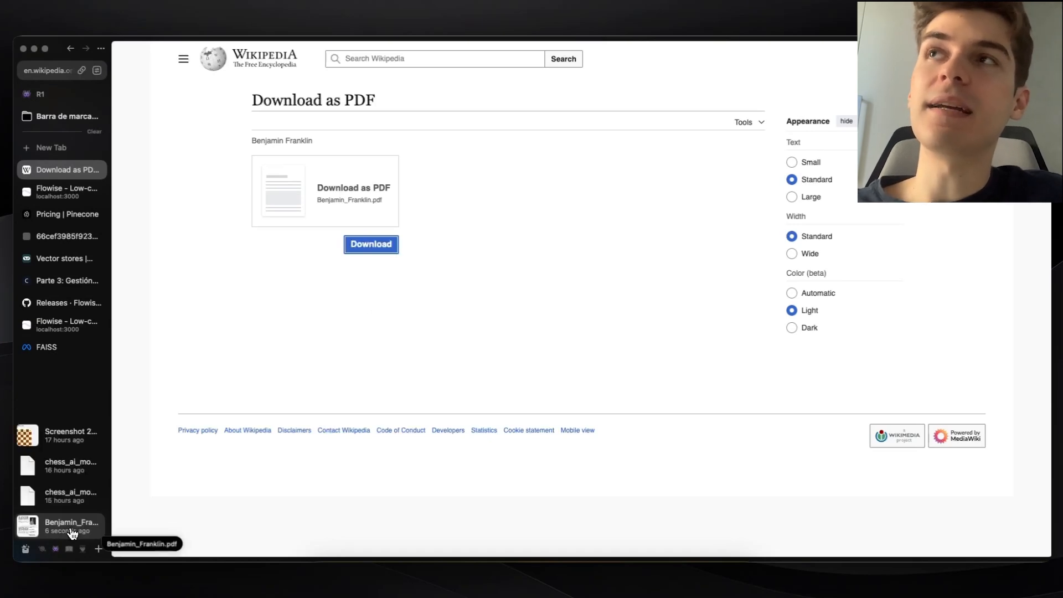
Return to the Parte 3 RAG chatflow and add a Pdf File document loader node near the GoogleGenerativeAI Embeddings node.
{"action": "left_click", "coordinate": [61, 191]}
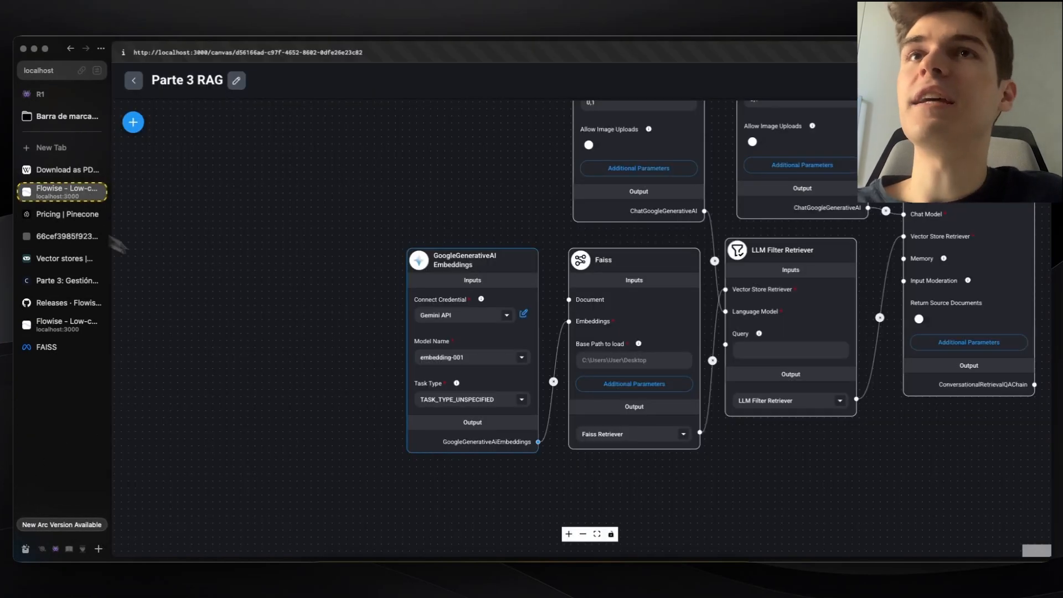
{"action": "left_click_drag", "start_coordinate": [542, 279], "coordinate": [481, 291]}
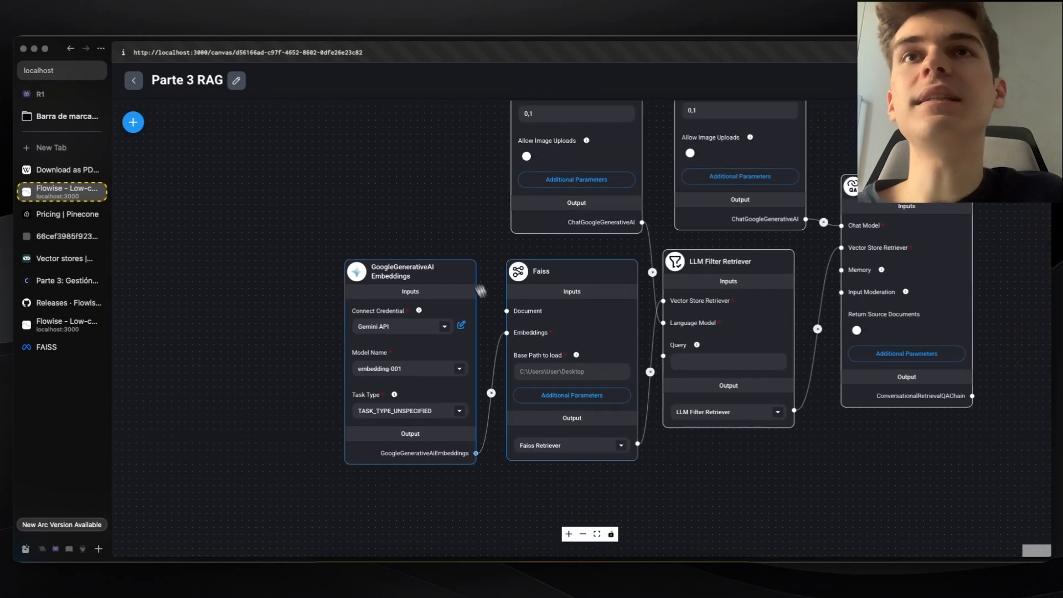
{"action": "scroll", "coordinate": [511, 313], "scroll_direction": "up", "scroll_amount": 3}
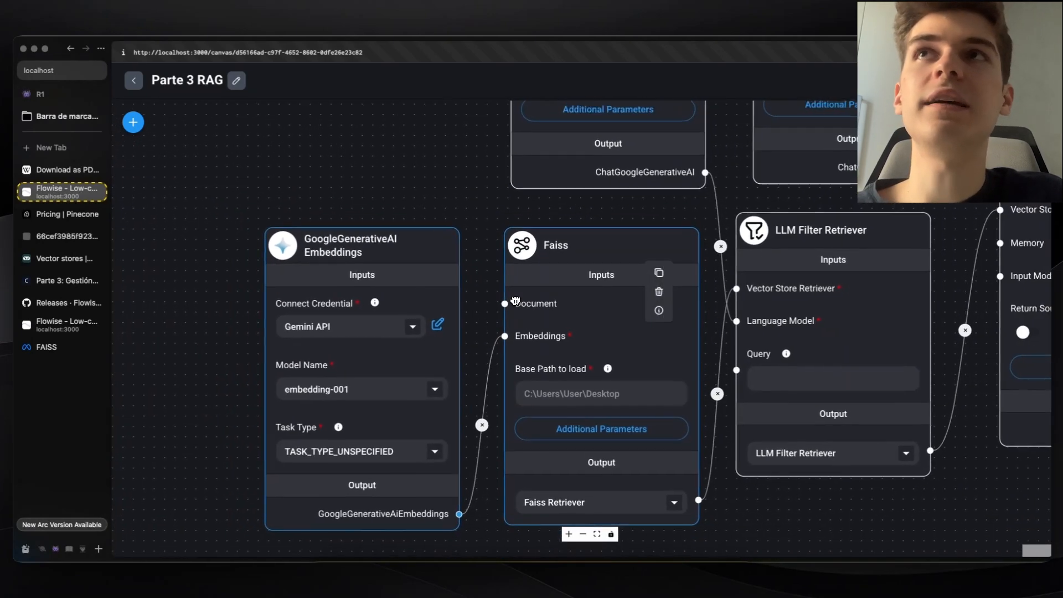
{"action": "scroll", "coordinate": [515, 301], "scroll_direction": "down", "scroll_amount": 3}
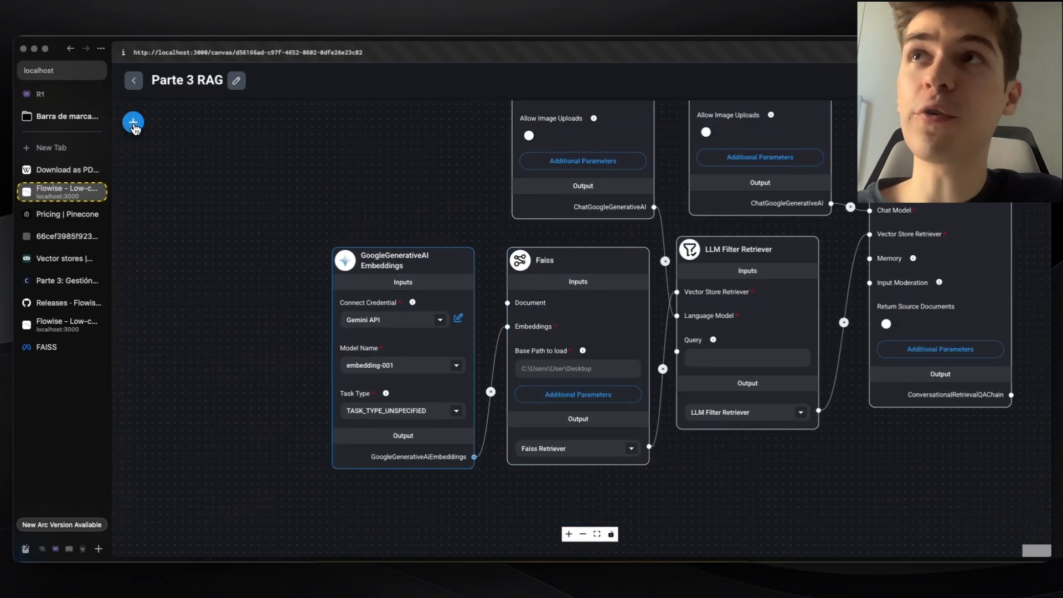
{"action": "left_click", "coordinate": [133, 121]}
{"action": "left_click", "coordinate": [195, 358]}
{"action": "scroll", "coordinate": [195, 360], "scroll_direction": "down", "scroll_amount": 2}
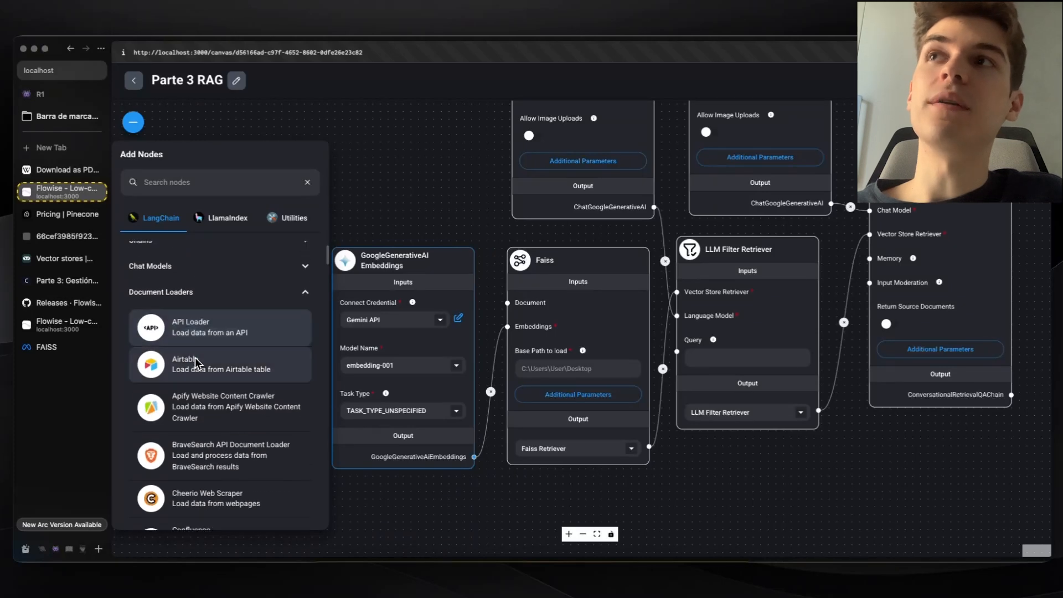
{"action": "scroll", "coordinate": [195, 357], "scroll_direction": "down", "scroll_amount": 1}
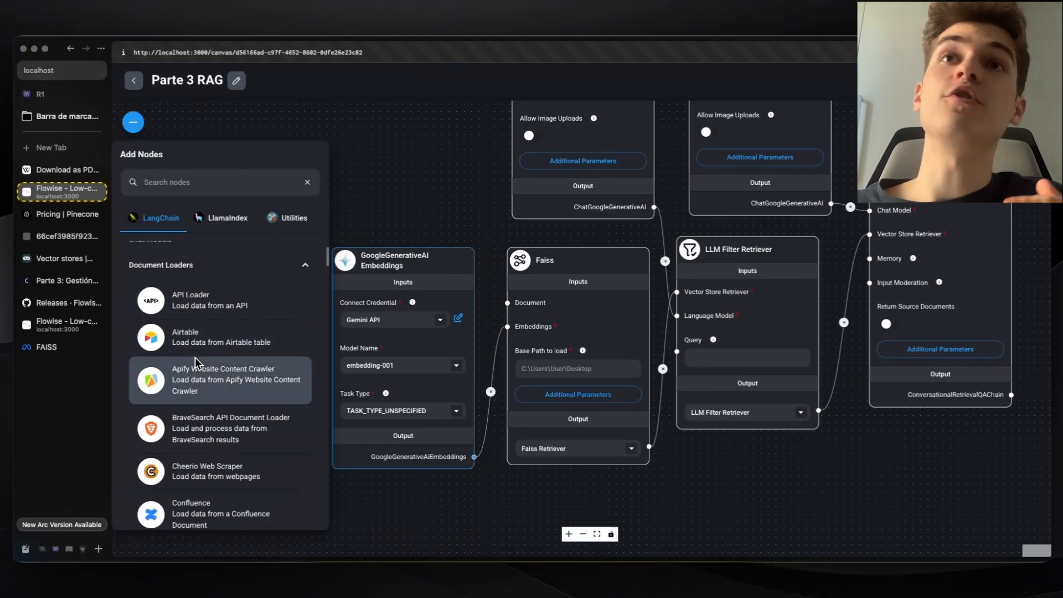
{"action": "scroll", "coordinate": [198, 358], "scroll_direction": "down", "scroll_amount": 3}
{"action": "scroll", "coordinate": [204, 363], "scroll_direction": "up", "scroll_amount": 4}
{"action": "scroll", "coordinate": [205, 364], "scroll_direction": "down", "scroll_amount": 3}
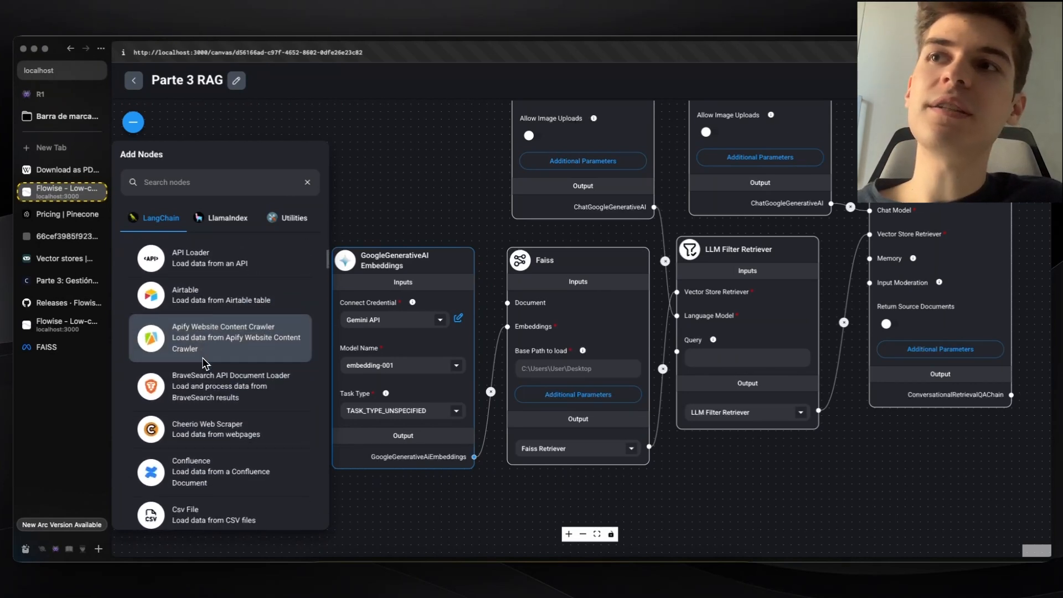
{"action": "scroll", "coordinate": [205, 364], "scroll_direction": "down", "scroll_amount": 5}
{"action": "scroll", "coordinate": [228, 339], "scroll_direction": "down", "scroll_amount": 3}
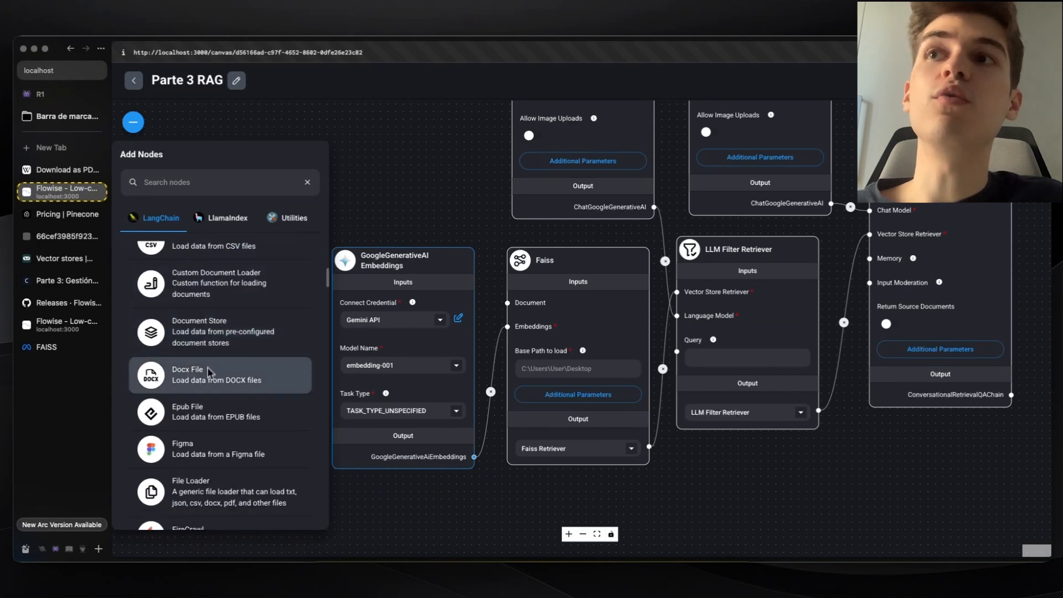
{"action": "left_click_drag", "start_coordinate": [194, 363], "coordinate": [398, 163]}
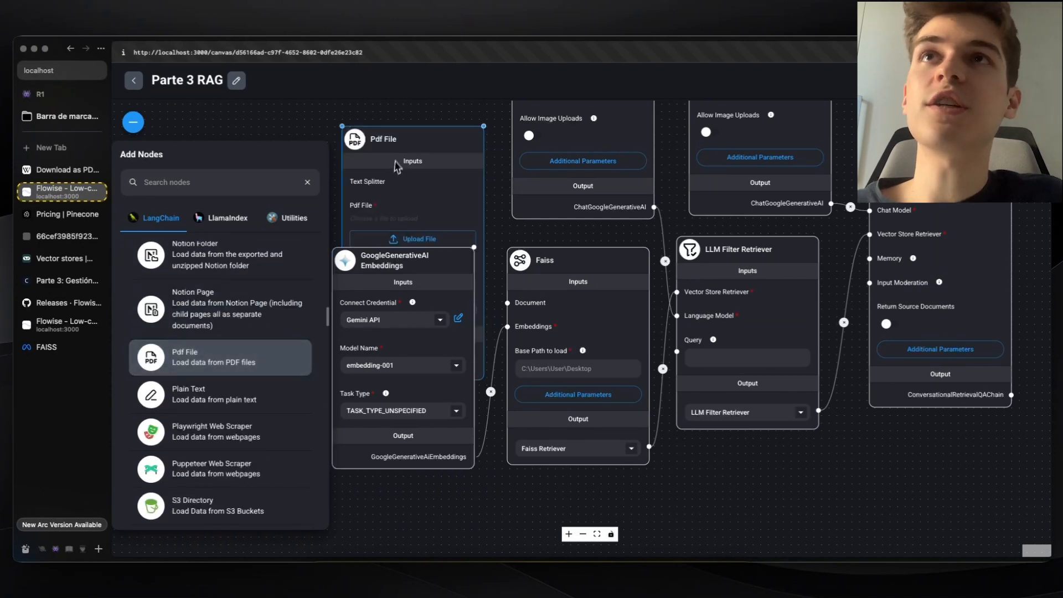
{"action": "left_click", "coordinate": [338, 173]}
Position the Pdf File node above the GoogleGenerativeAI Embeddings node and connect its Document output to Faiss's Document input.
{"action": "left_click_drag", "start_coordinate": [299, 175], "coordinate": [402, 384]}
{"action": "left_click_drag", "start_coordinate": [511, 350], "coordinate": [511, 206]}
{"action": "left_click_drag", "start_coordinate": [390, 220], "coordinate": [275, 109]}
{"action": "left_click_drag", "start_coordinate": [461, 304], "coordinate": [494, 400]}
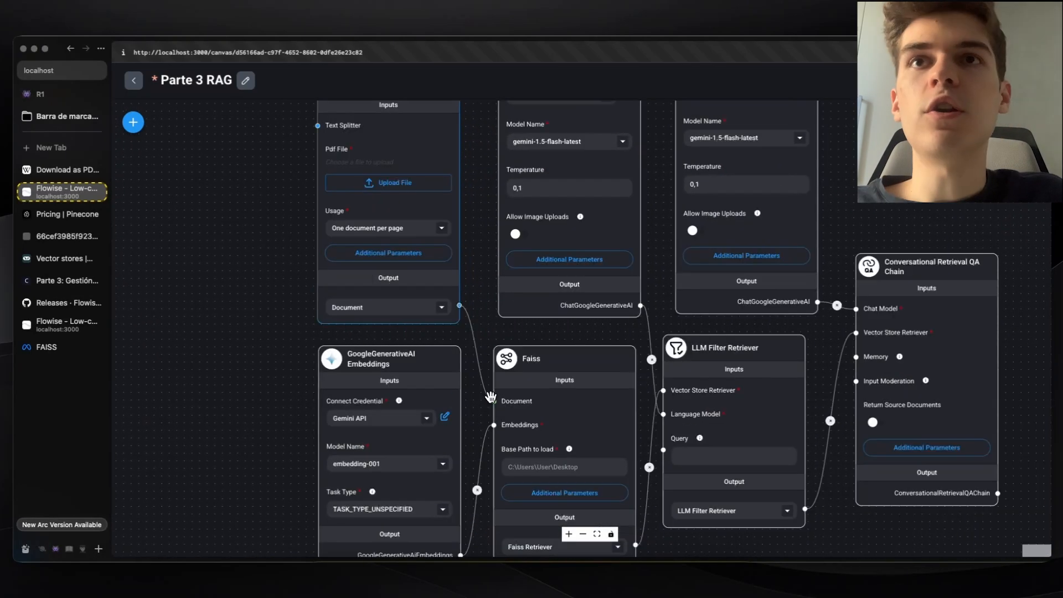
Upload Benjamin_Franklin.pdf to the Pdf File node.
{"action": "left_click_drag", "start_coordinate": [223, 173], "coordinate": [277, 325]}
{"action": "scroll", "coordinate": [286, 335], "scroll_direction": "up", "scroll_amount": 3}
{"action": "scroll", "coordinate": [332, 322], "scroll_direction": "up", "scroll_amount": 2}
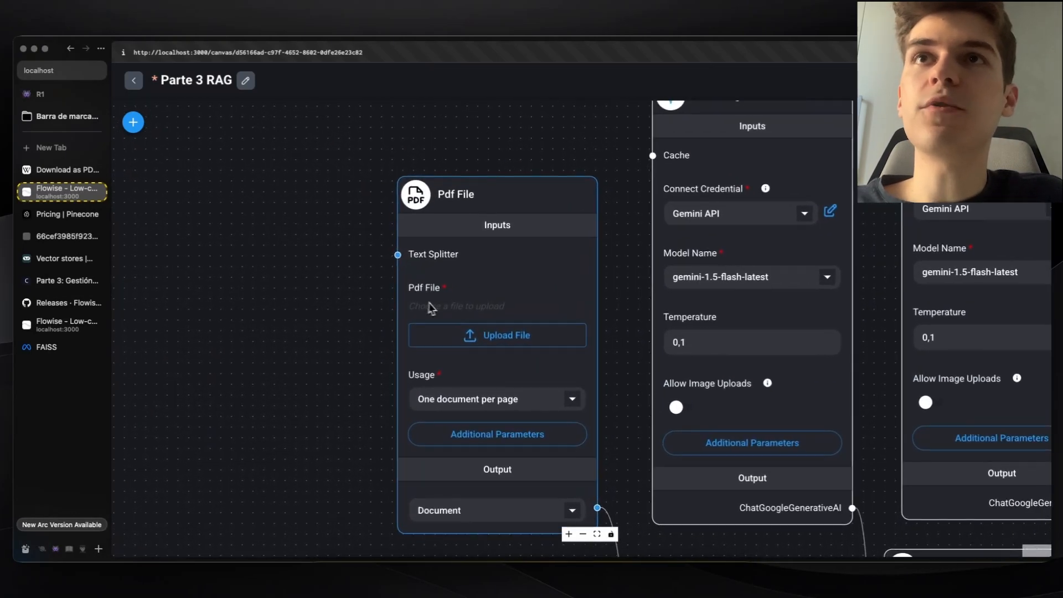
{"action": "left_click", "coordinate": [429, 289]}
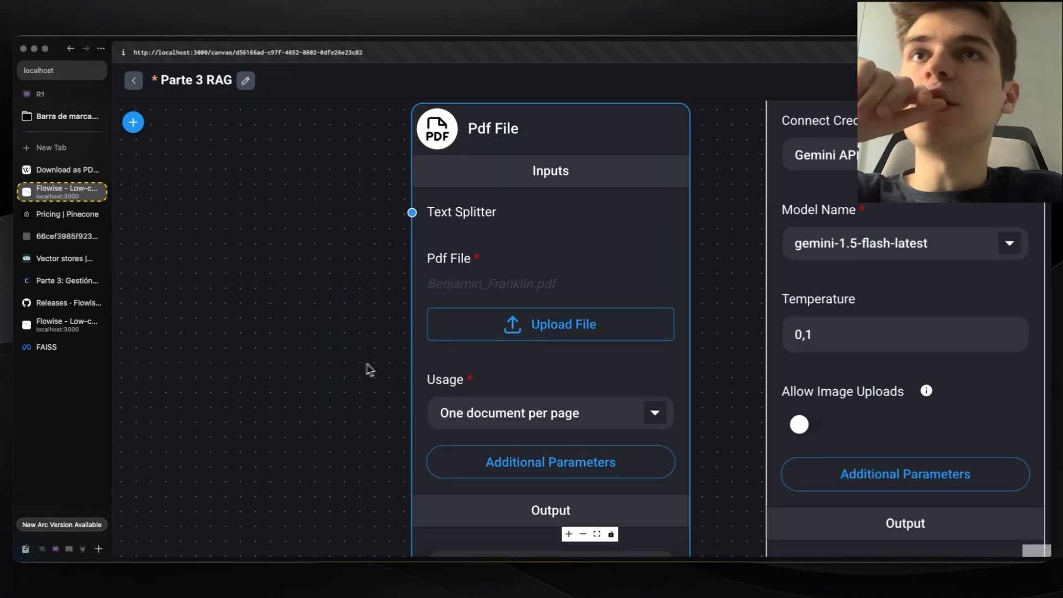
Set the Pdf File node's Usage to One document per page.
{"action": "scroll", "coordinate": [387, 363], "scroll_direction": "up", "scroll_amount": 3}
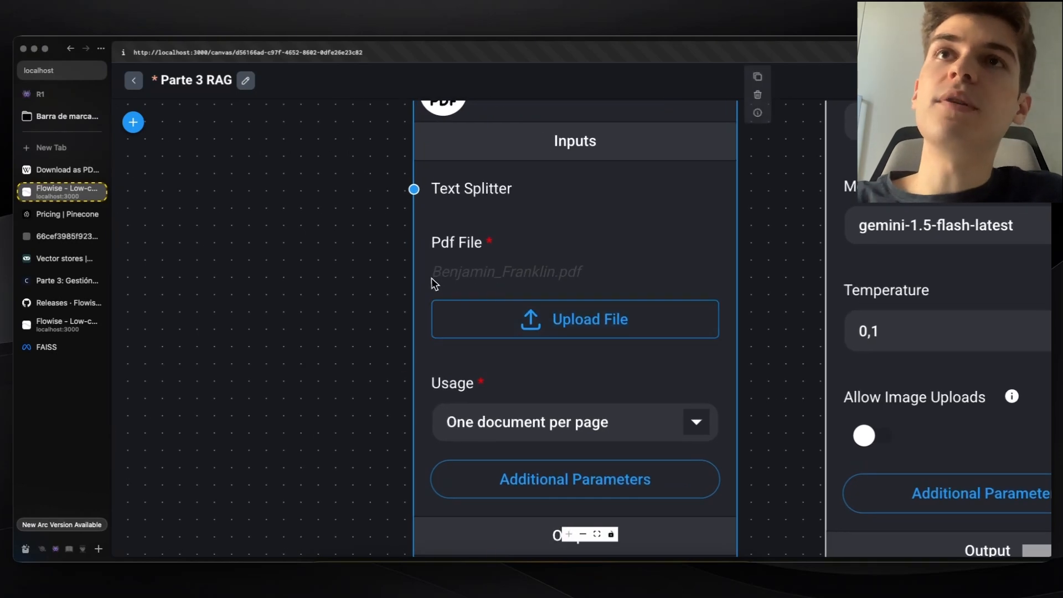
{"action": "scroll", "coordinate": [548, 294], "scroll_direction": "down", "scroll_amount": 2}
{"action": "scroll", "coordinate": [561, 294], "scroll_direction": "down", "scroll_amount": 3}
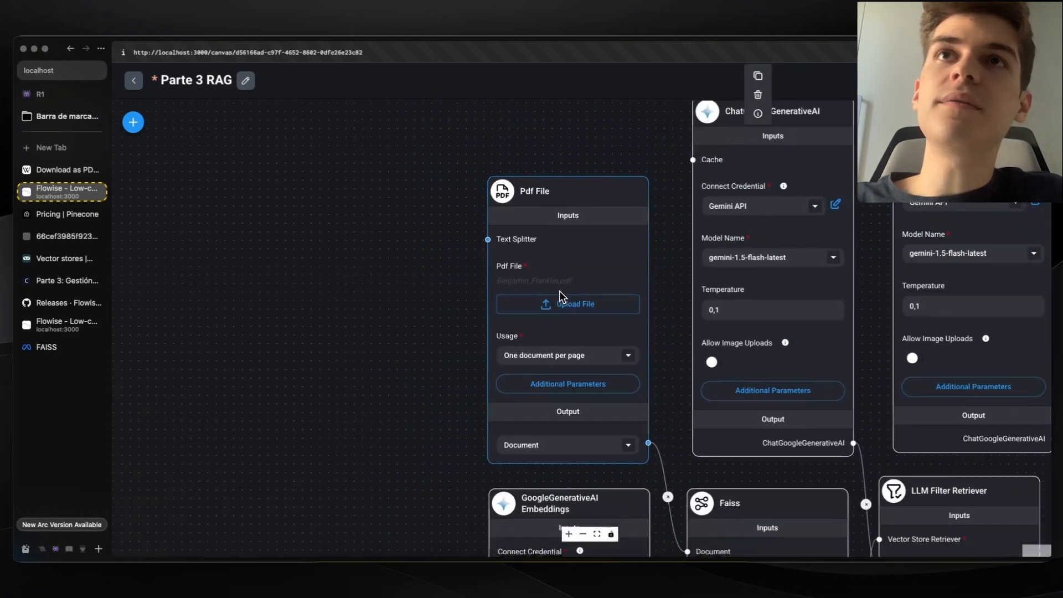
{"action": "left_click", "coordinate": [520, 351]}
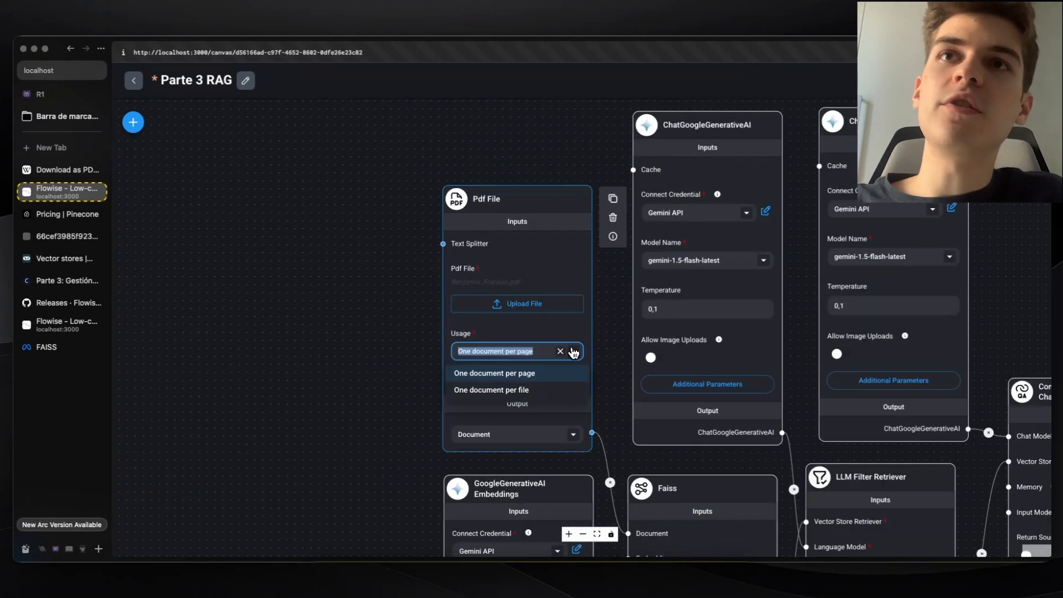
{"action": "left_click", "coordinate": [533, 375]}
{"action": "scroll", "coordinate": [464, 303], "scroll_direction": "up", "scroll_amount": 2}
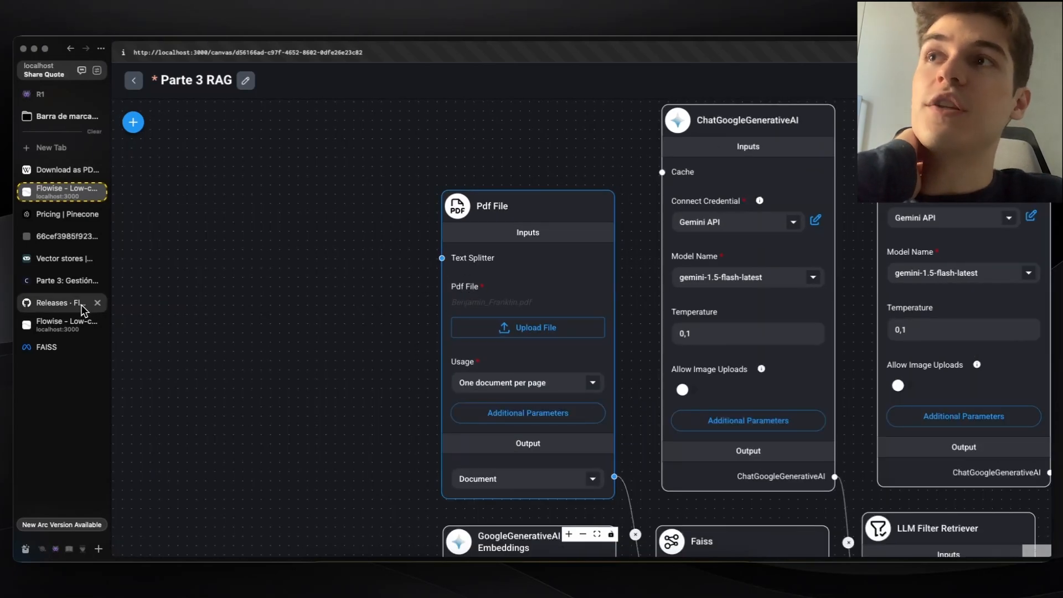
Check the Parte 3 course notes and add a Recursive Character Text Splitter node beside the Pdf File node.
{"action": "left_click", "coordinate": [62, 281]}
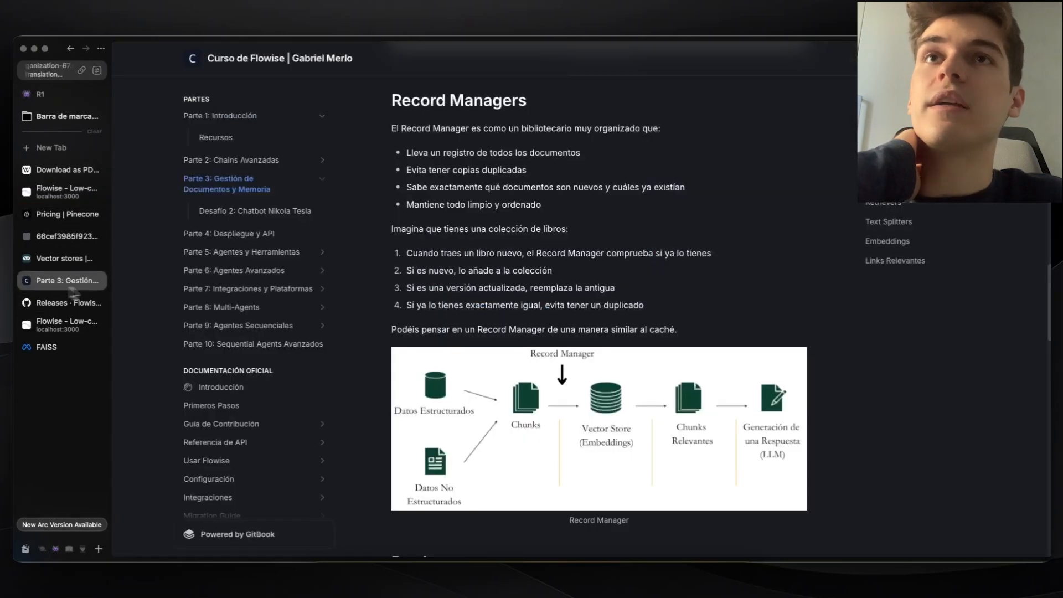
{"action": "left_click", "coordinate": [485, 357]}
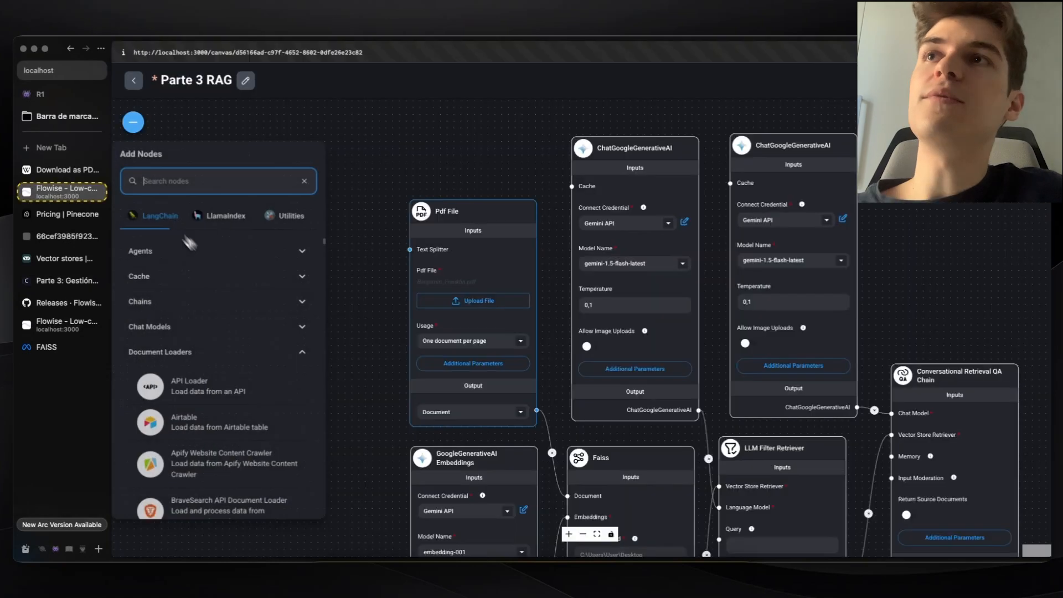
{"action": "left_click", "coordinate": [192, 354]}
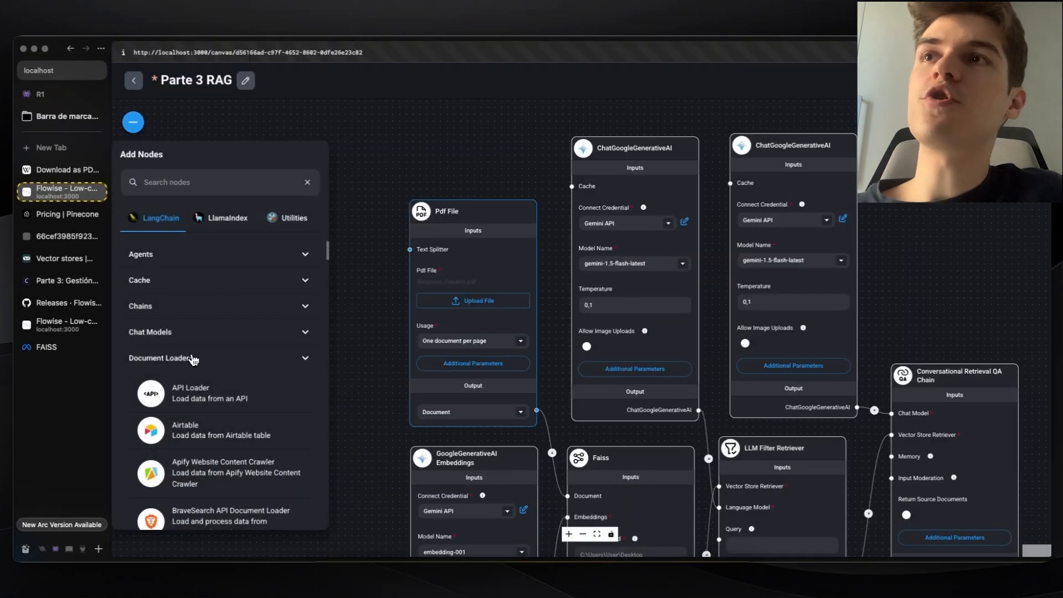
{"action": "scroll", "coordinate": [226, 337], "scroll_direction": "down", "scroll_amount": 1}
{"action": "scroll", "coordinate": [225, 338], "scroll_direction": "down", "scroll_amount": 3}
{"action": "left_click", "coordinate": [223, 344]}
{"action": "left_click", "coordinate": [178, 365]}
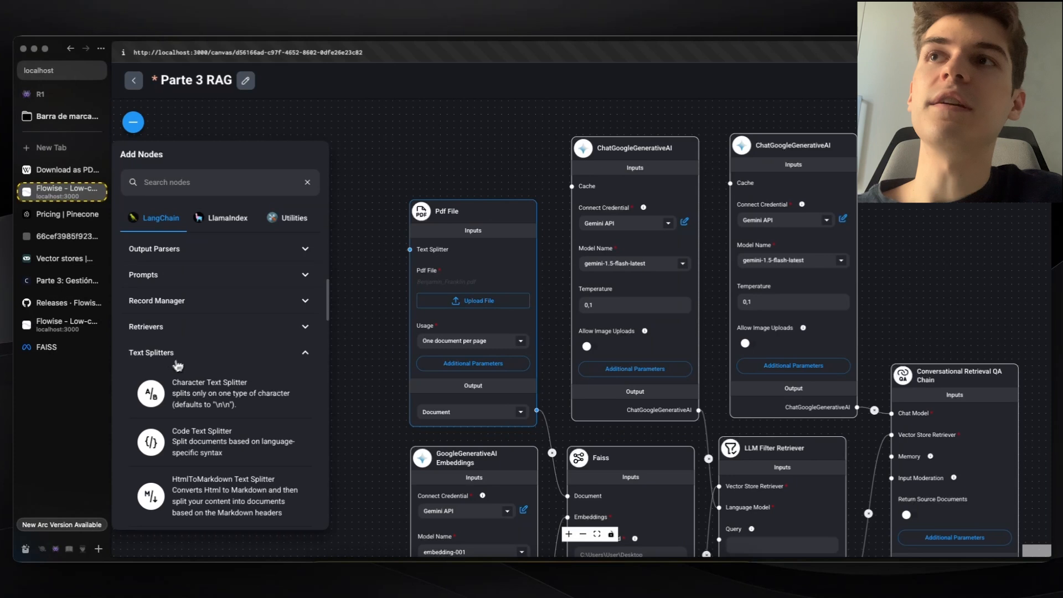
{"action": "scroll", "coordinate": [184, 336], "scroll_direction": "down", "scroll_amount": 2}
{"action": "scroll", "coordinate": [222, 388], "scroll_direction": "down", "scroll_amount": 3}
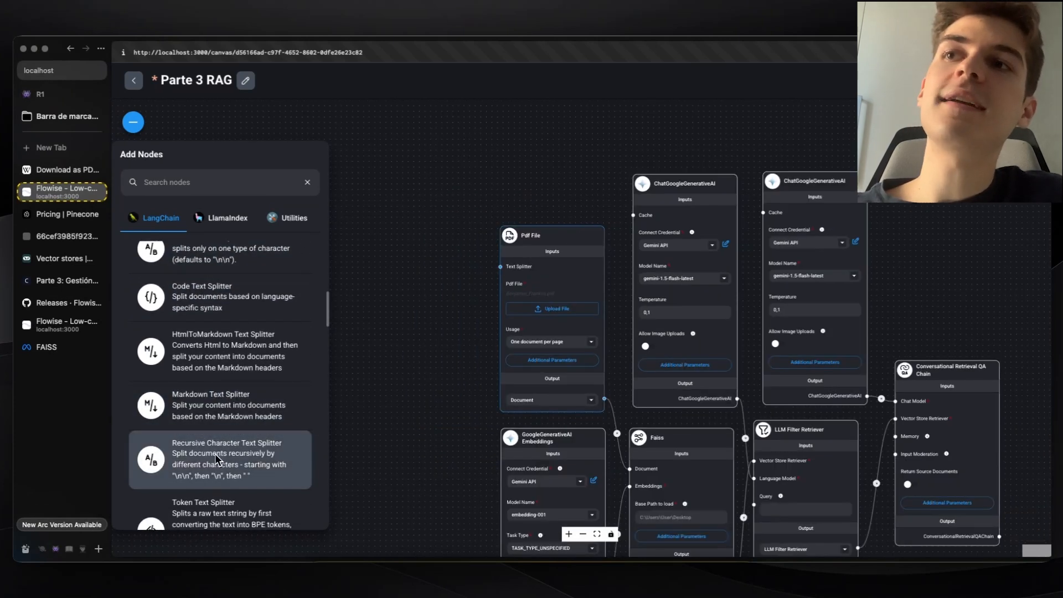
{"action": "left_click_drag", "start_coordinate": [214, 458], "coordinate": [434, 238]}
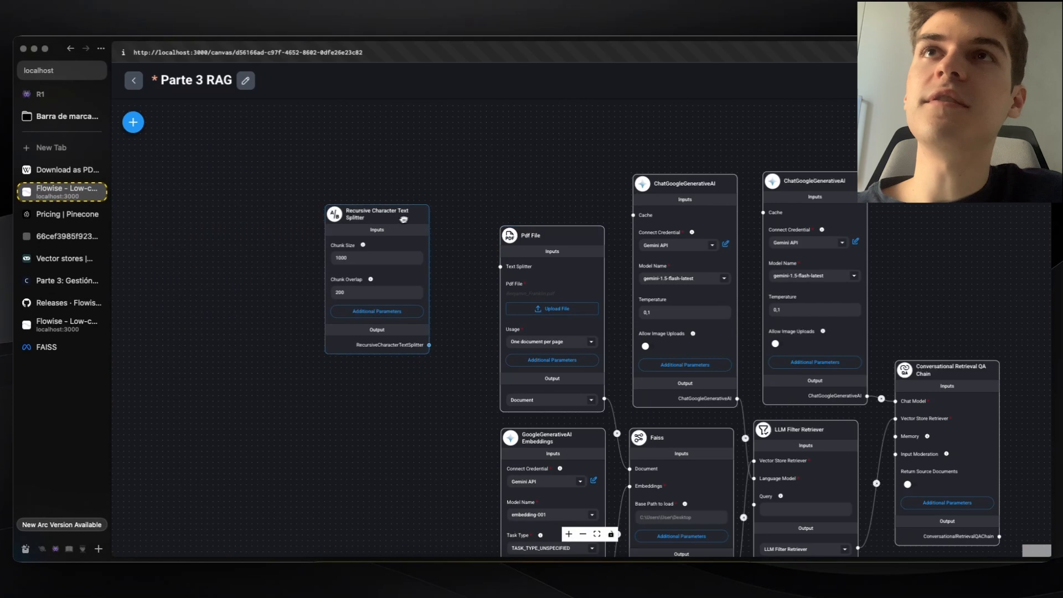
Connect the Recursive Character Text Splitter's output to the Pdf File node's Text Splitter input.
{"action": "scroll", "coordinate": [435, 238], "scroll_direction": "up", "scroll_amount": 3}
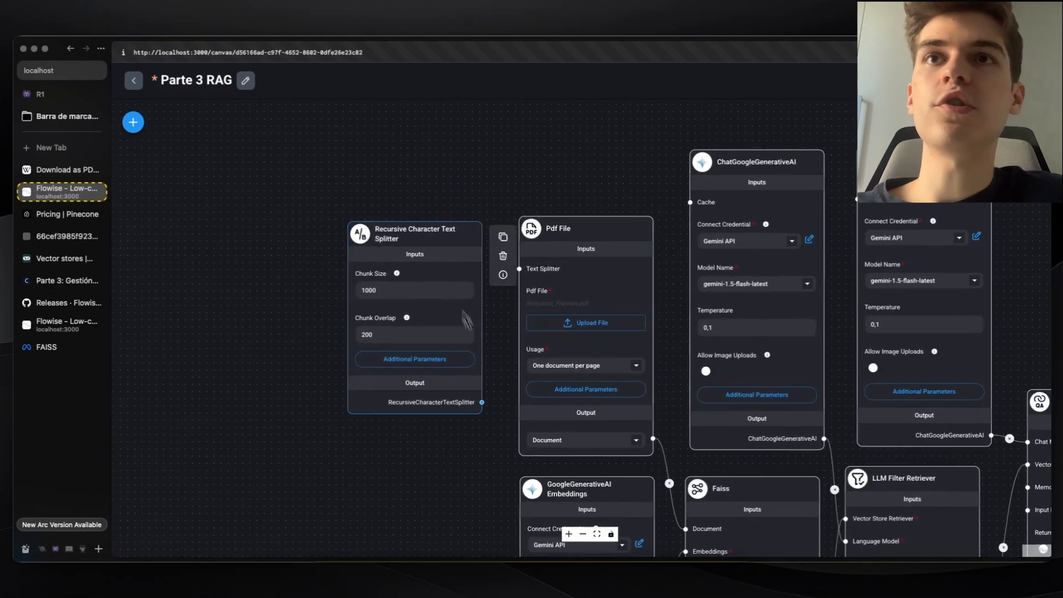
{"action": "left_click_drag", "start_coordinate": [482, 403], "coordinate": [517, 269]}
{"action": "scroll", "coordinate": [513, 277], "scroll_direction": "down", "scroll_amount": 1}
{"action": "scroll", "coordinate": [440, 276], "scroll_direction": "up", "scroll_amount": 1}
Read the Recursive Character Text Splitter's Chunk Size hint and try a chunk size of 200.
{"action": "mouse_move", "coordinate": [389, 273]}
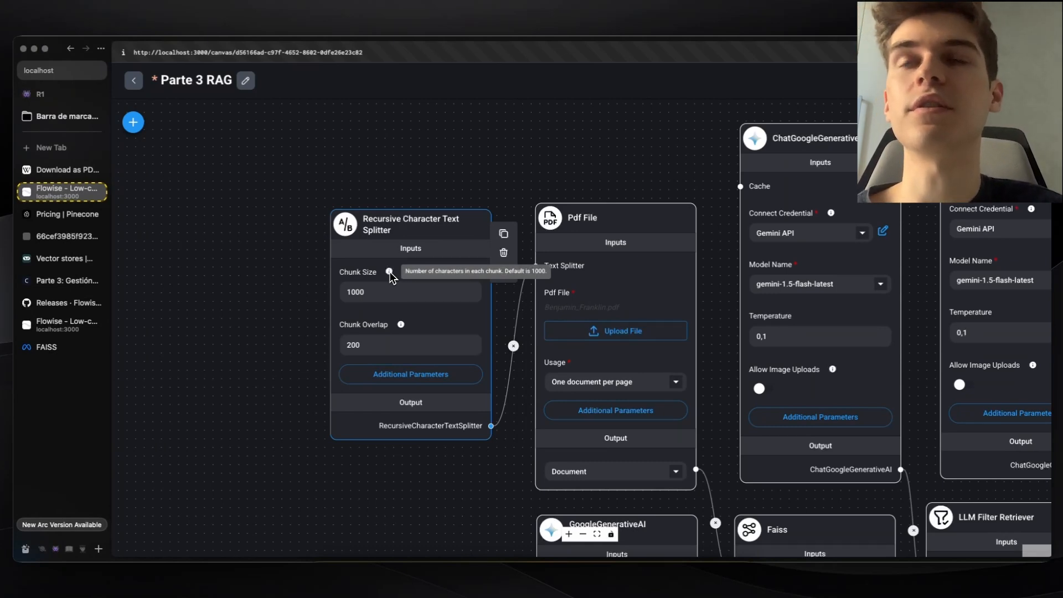
{"action": "double_click", "coordinate": [381, 288]}
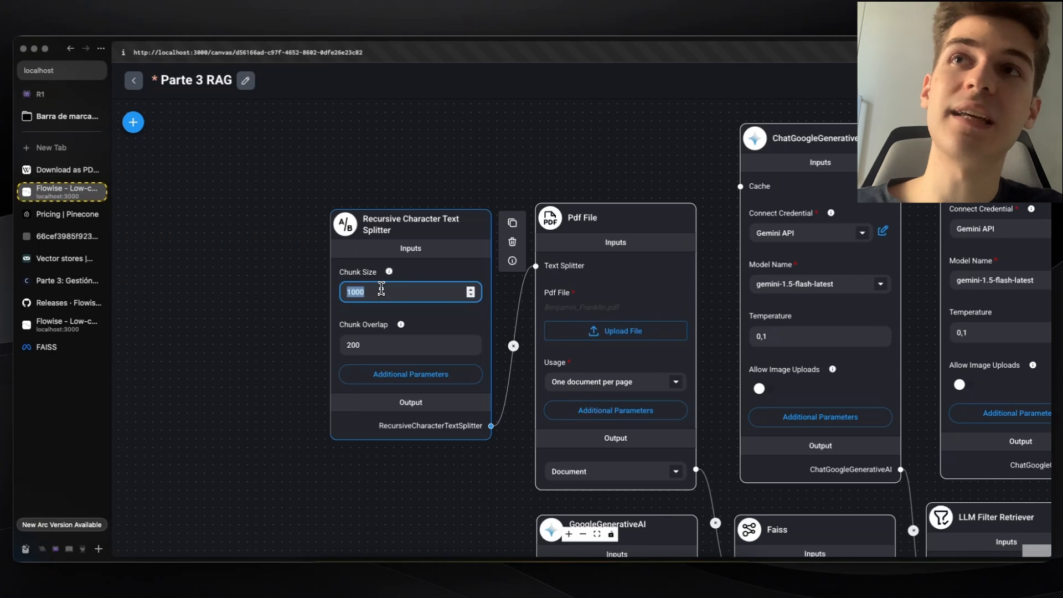
{"action": "type", "text": "200"}
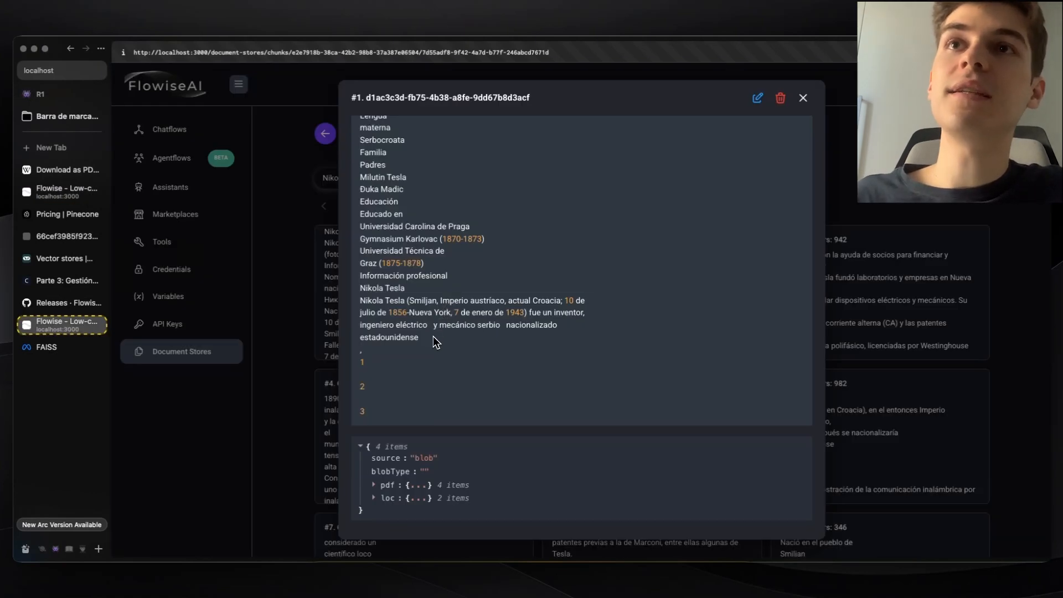
Compare the end of chunk #1 with the start of chunk #2 of Nikola_Tesla.pdf in the document store to examine chunk overlap.
{"action": "left_click_drag", "start_coordinate": [419, 339], "coordinate": [362, 314]}
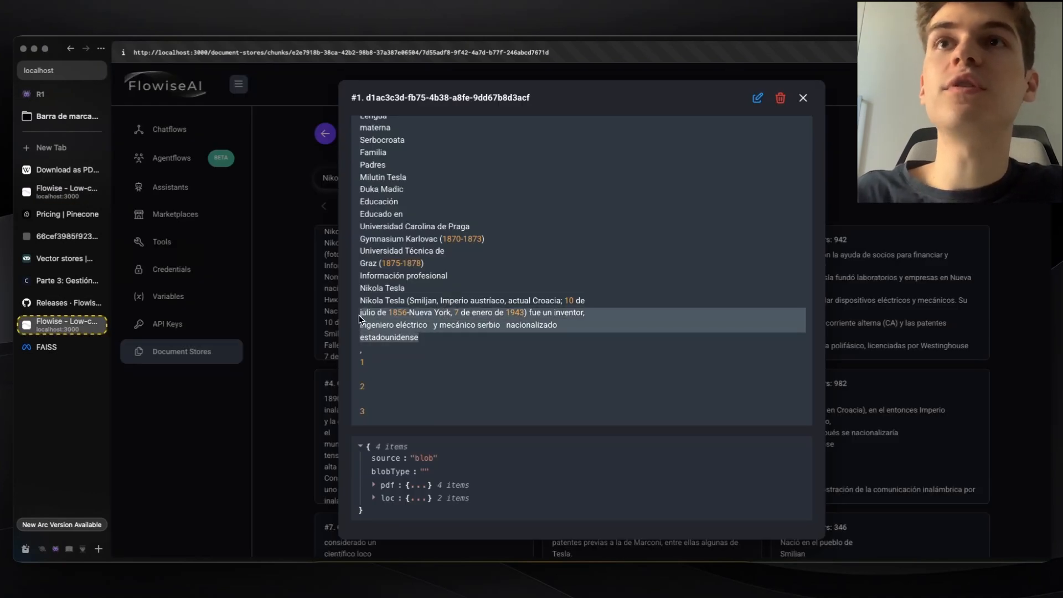
{"action": "left_click", "coordinate": [321, 303]}
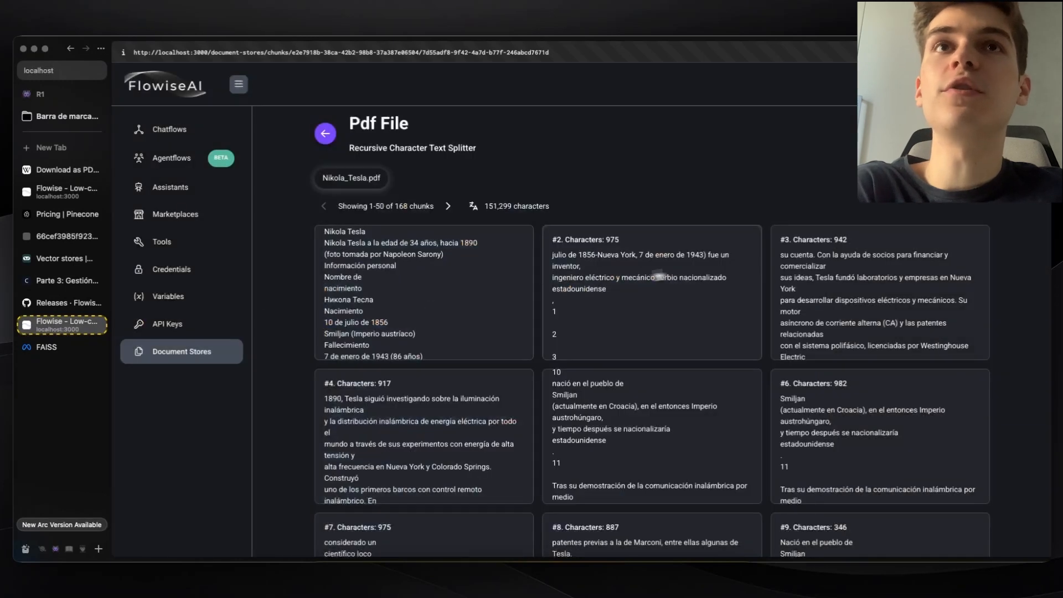
{"action": "left_click", "coordinate": [702, 274]}
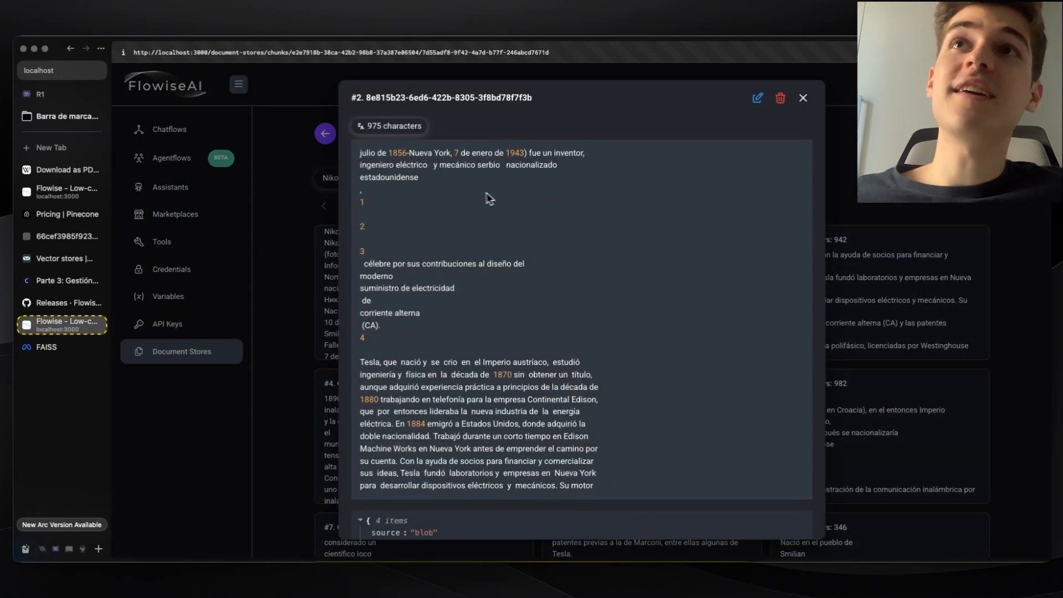
{"action": "left_click_drag", "start_coordinate": [464, 193], "coordinate": [483, 184]}
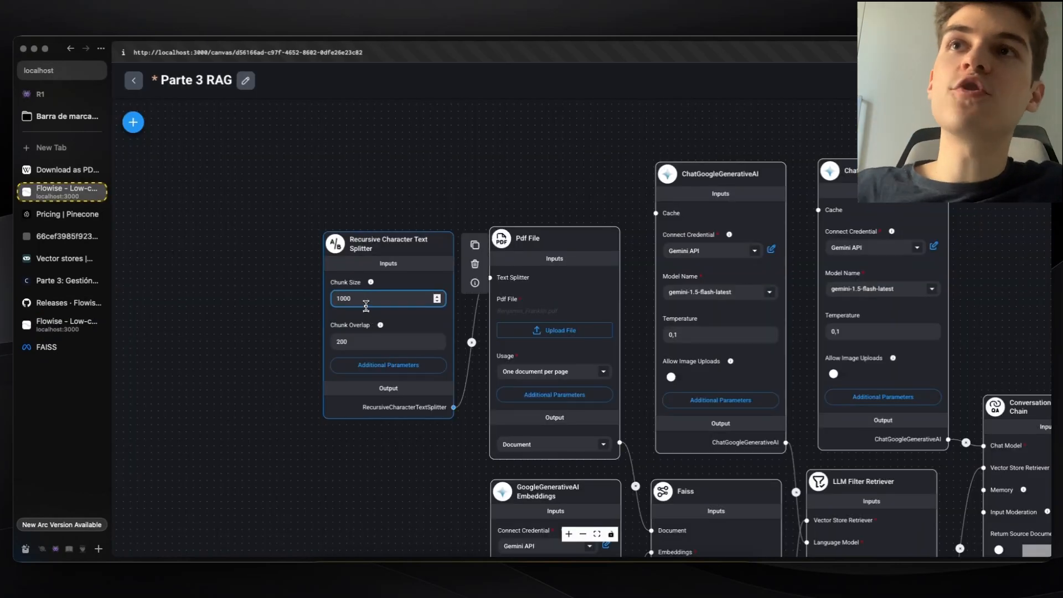
Set the chunk size of the Recursive Character Text Splitter node to 600.
{"action": "double_click", "coordinate": [366, 305]}
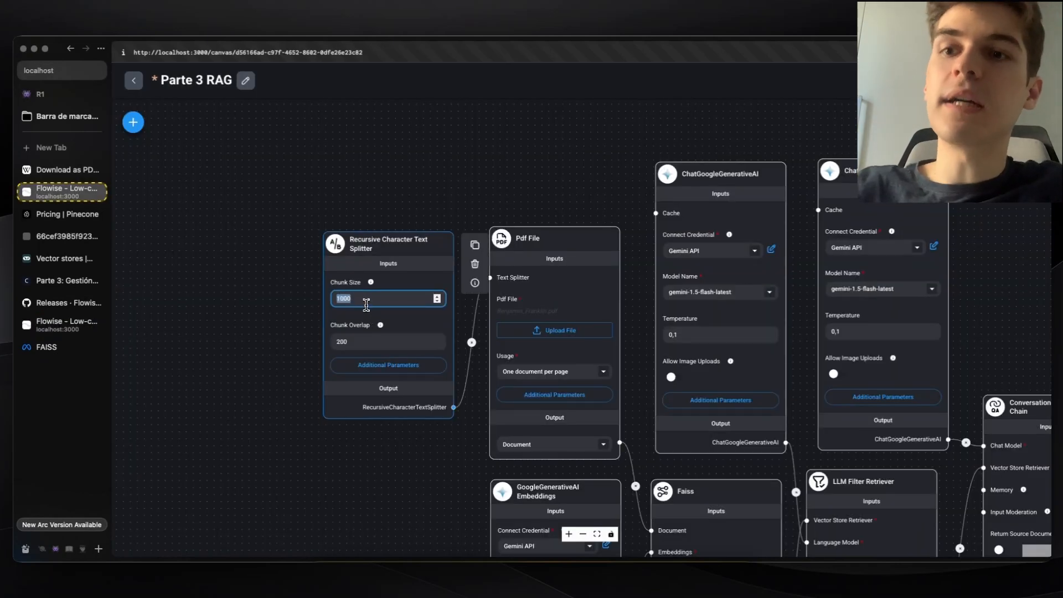
{"action": "type", "text": "6"}
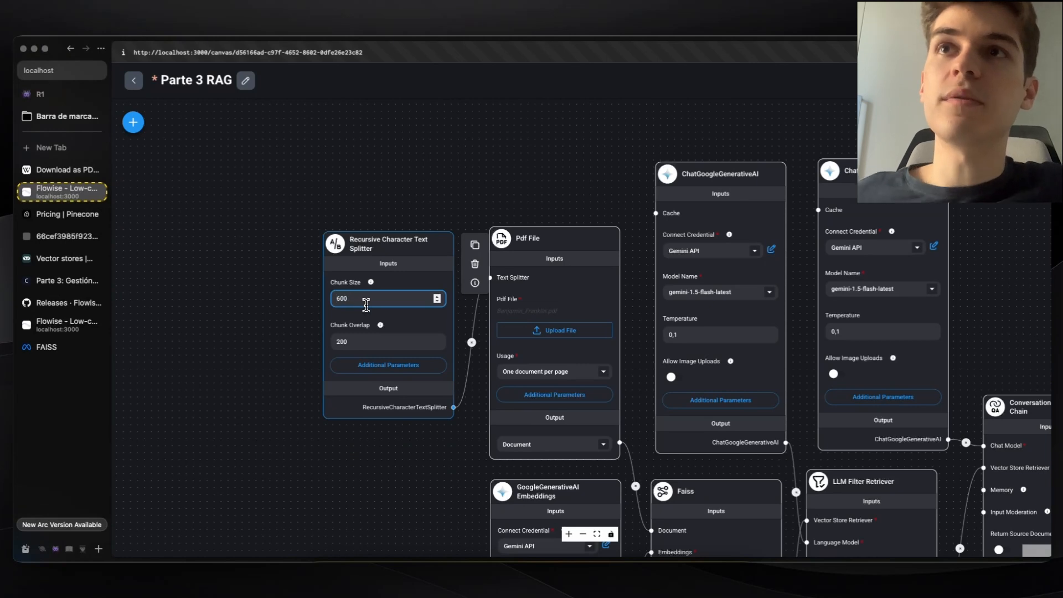
{"action": "left_click", "coordinate": [348, 342]}
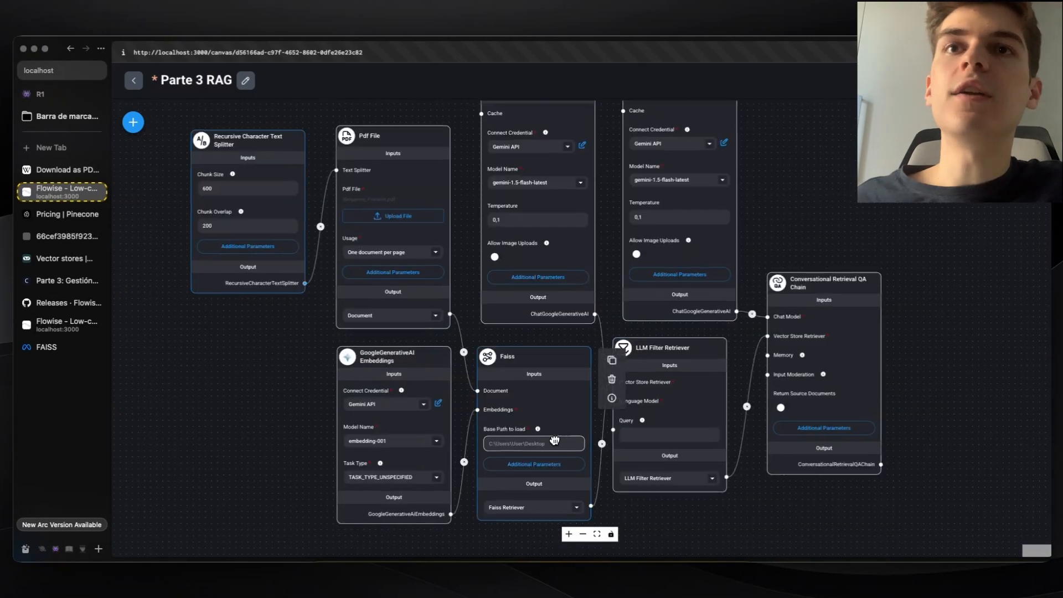
Set the Faiss node's base path to the FAISS folder on the Desktop and check that folder in Finder.
{"action": "scroll", "coordinate": [555, 442], "scroll_direction": "up", "scroll_amount": 2}
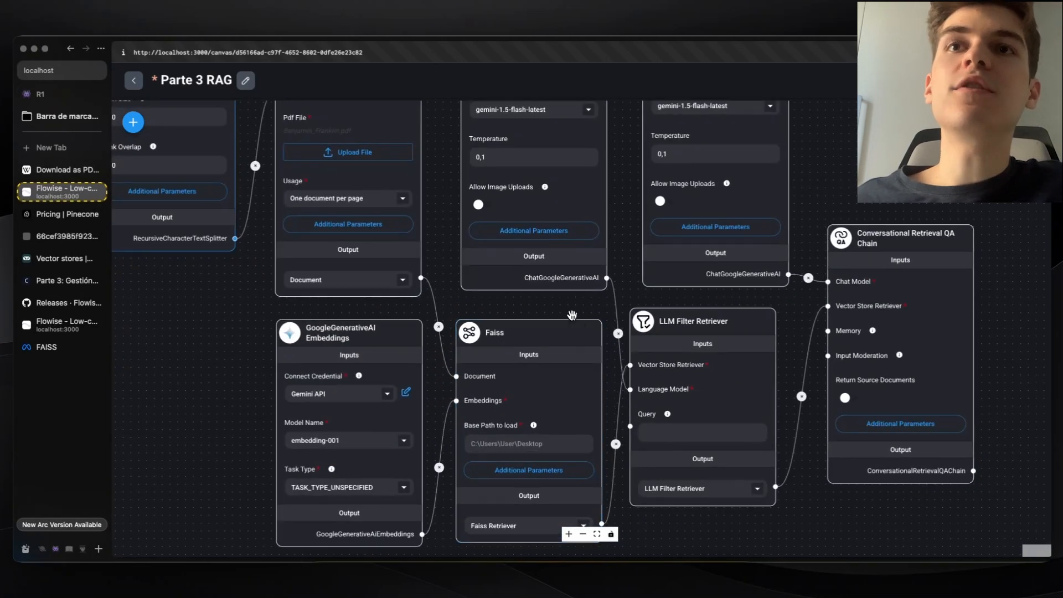
{"action": "left_click_drag", "start_coordinate": [573, 317], "coordinate": [571, 248]}
{"action": "left_click", "coordinate": [529, 368]}
{"action": "scroll", "coordinate": [527, 365], "scroll_direction": "up", "scroll_amount": 3}
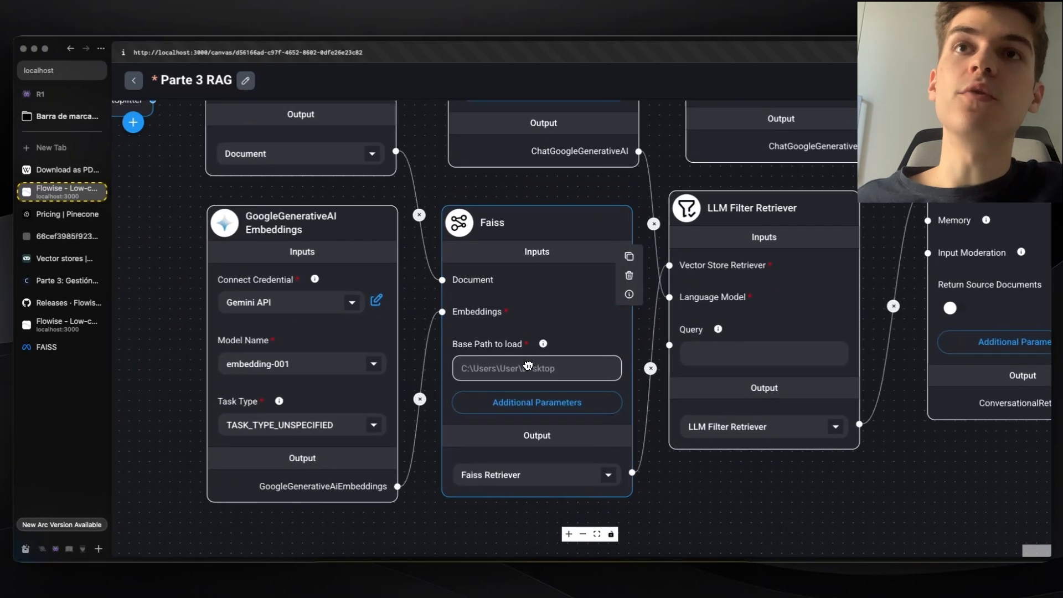
{"action": "scroll", "coordinate": [528, 365], "scroll_direction": "down", "scroll_amount": 2}
{"action": "mouse_move", "coordinate": [540, 344]}
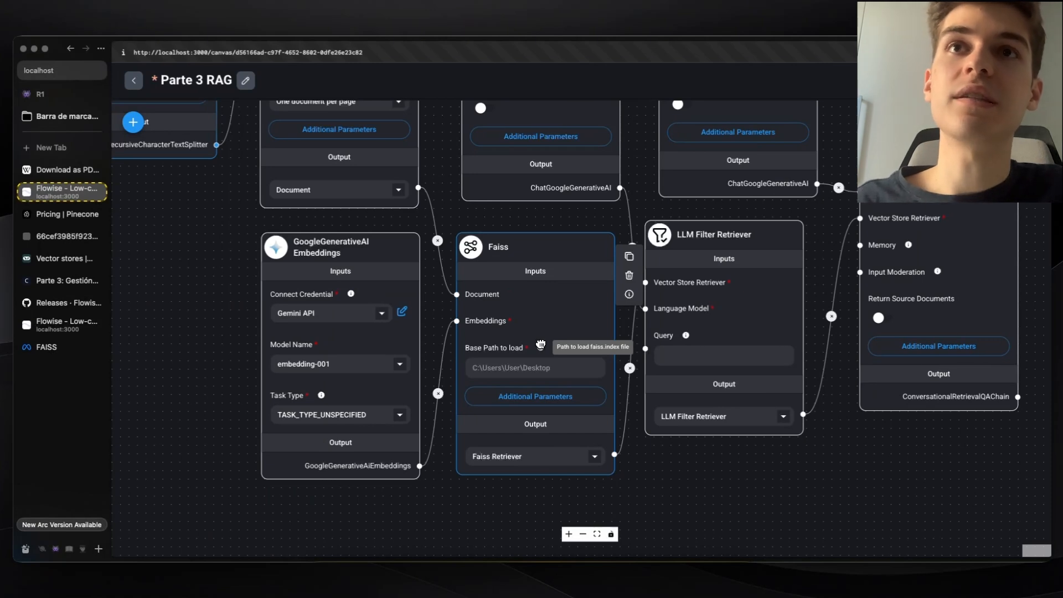
{"action": "scroll", "coordinate": [512, 348], "scroll_direction": "up", "scroll_amount": 1}
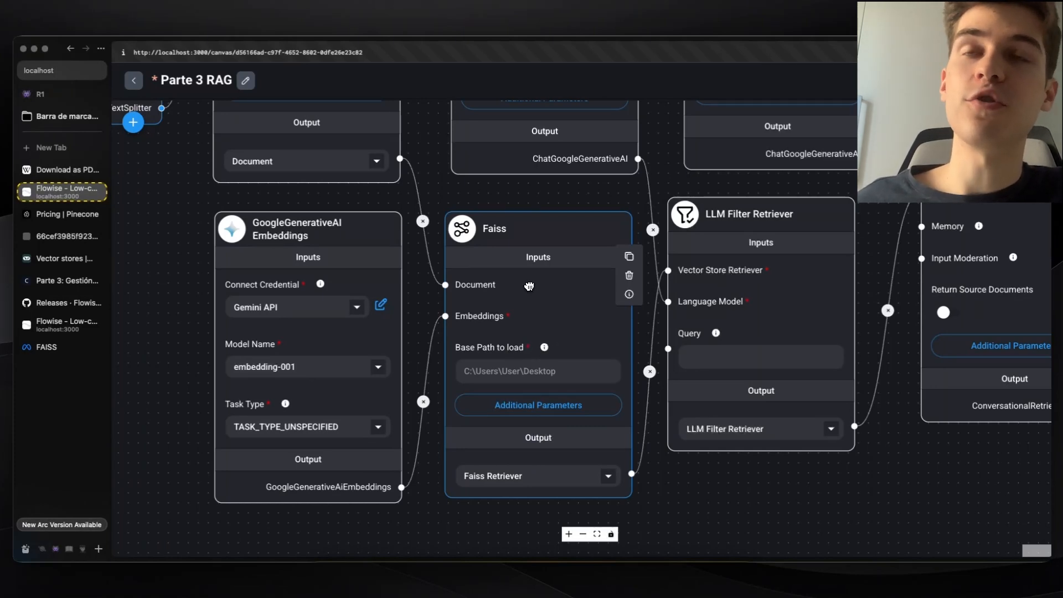
{"action": "scroll", "coordinate": [529, 286], "scroll_direction": "down", "scroll_amount": 1}
{"action": "left_click", "coordinate": [574, 357]}
{"action": "type", "text": "/Users/gabriel/Desktop/FAISS"}
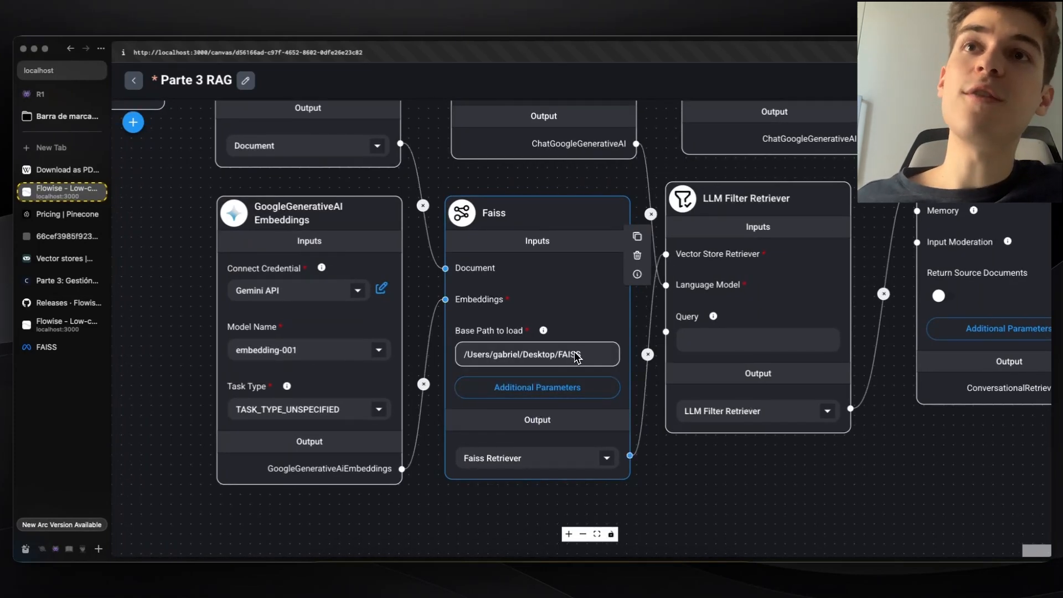
{"action": "scroll", "coordinate": [574, 357], "scroll_direction": "down", "scroll_amount": 5}
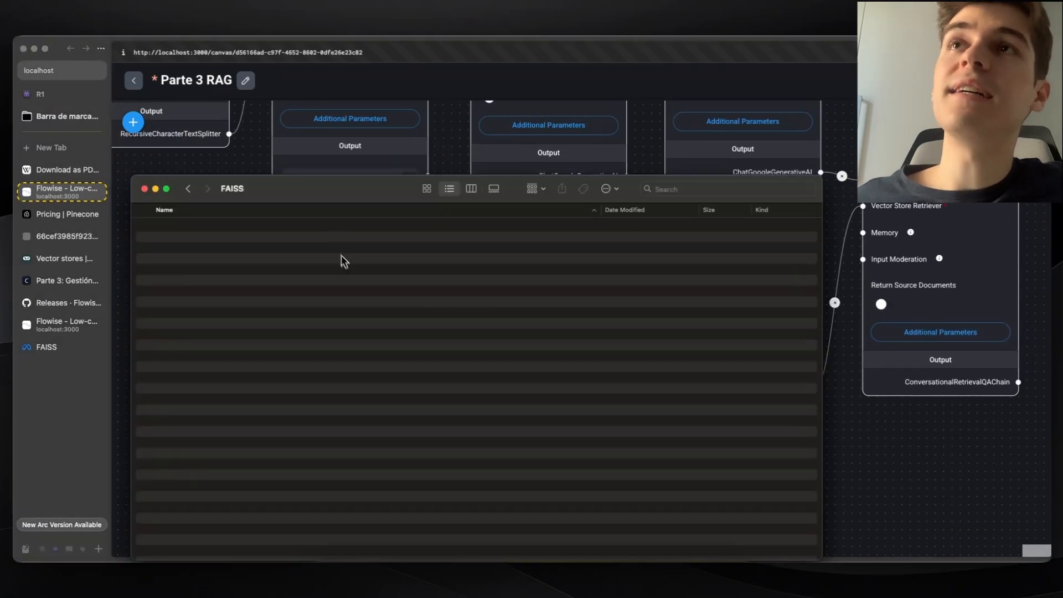
{"action": "left_click_drag", "start_coordinate": [318, 197], "coordinate": [448, 239]}
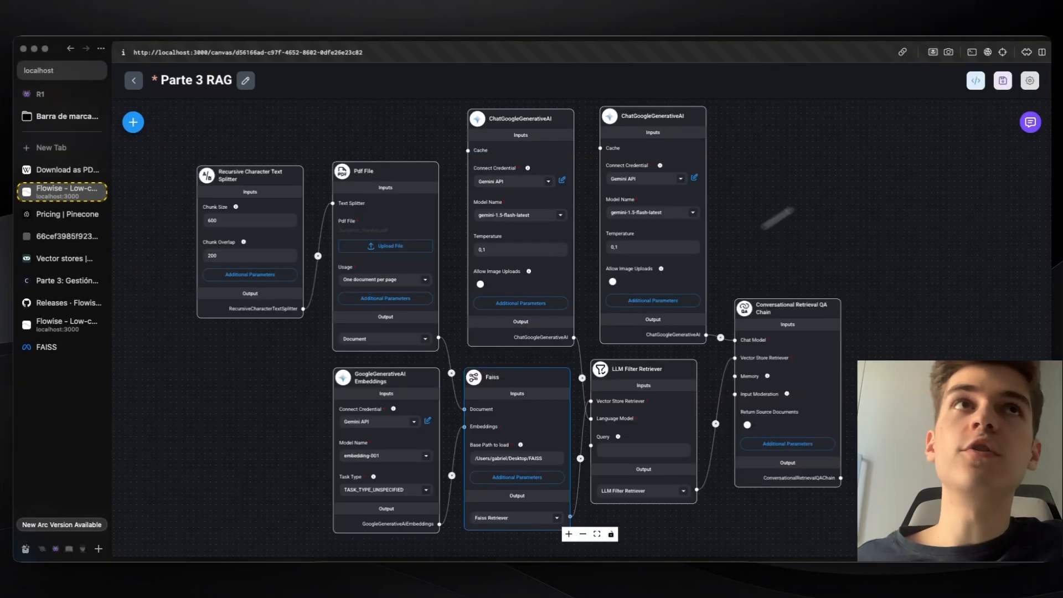
Save the chatflow and open the Upsert Vector Store dialog.
{"action": "left_click", "coordinate": [1003, 82]}
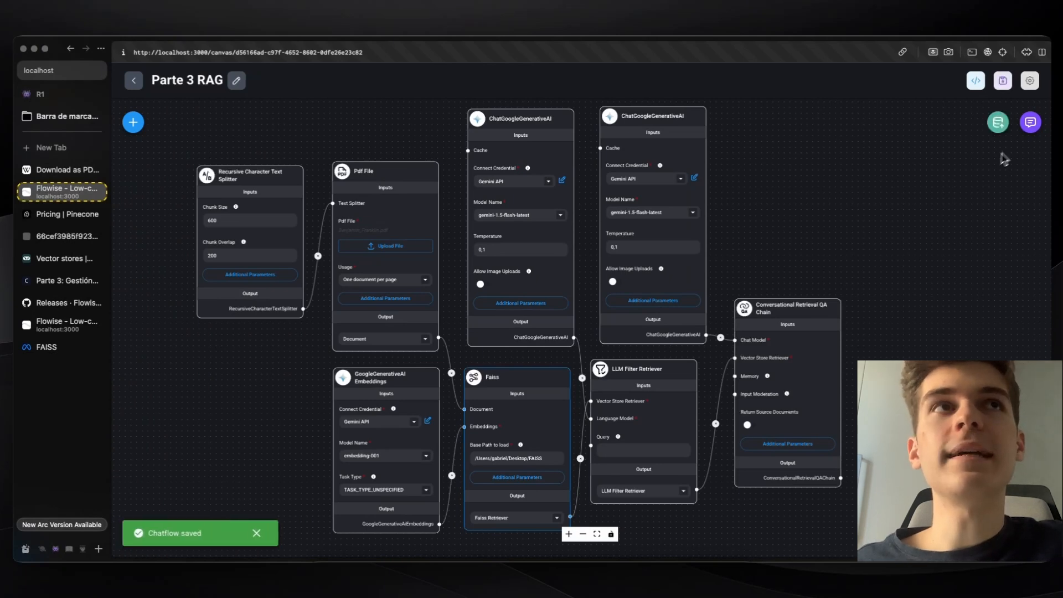
{"action": "left_click", "coordinate": [991, 123]}
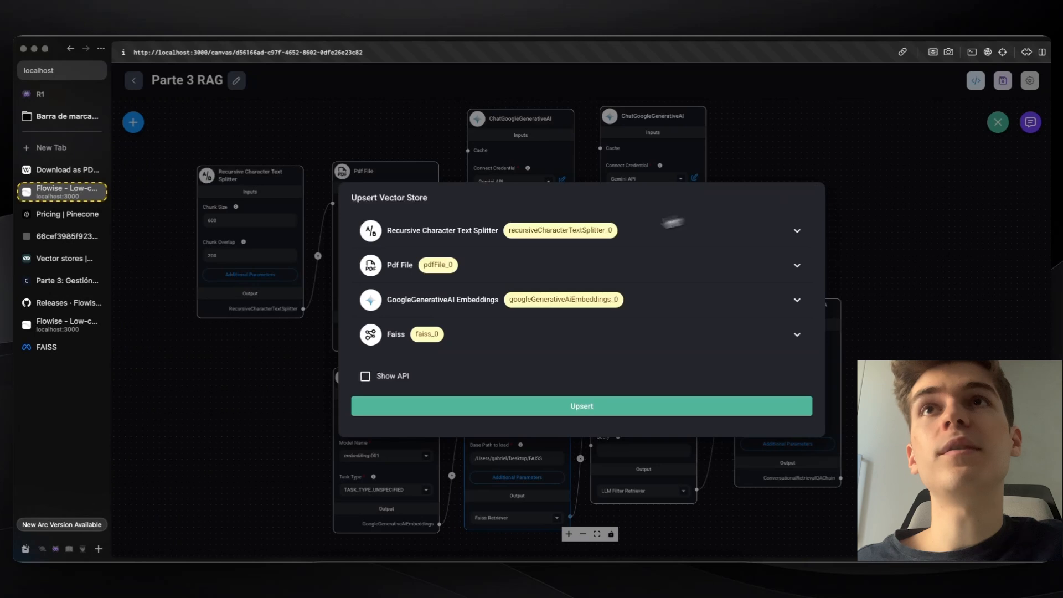
{"action": "left_click_drag", "start_coordinate": [350, 198], "coordinate": [435, 206]}
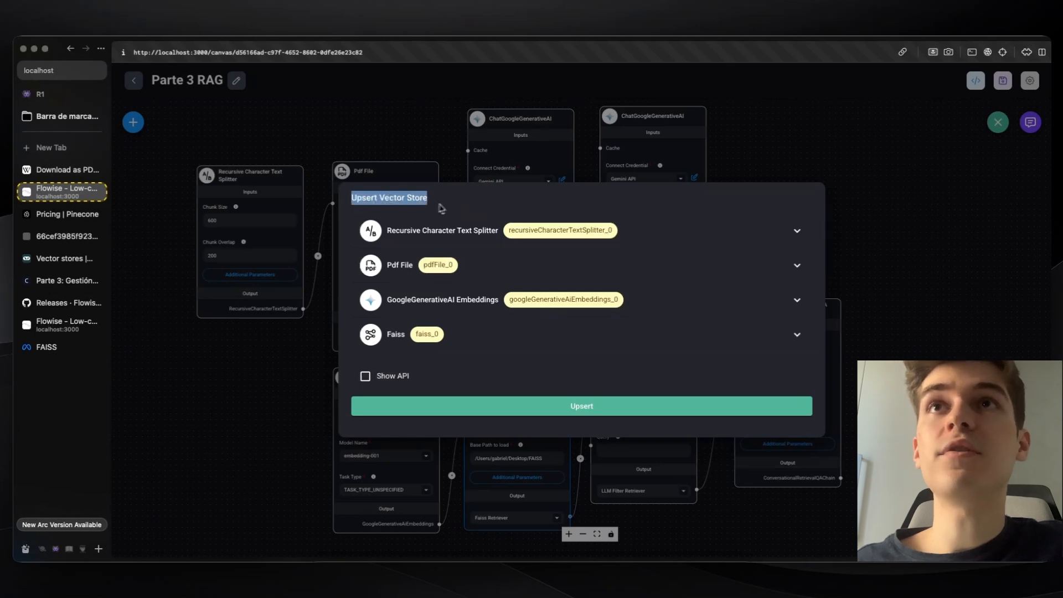
{"action": "left_click", "coordinate": [451, 200]}
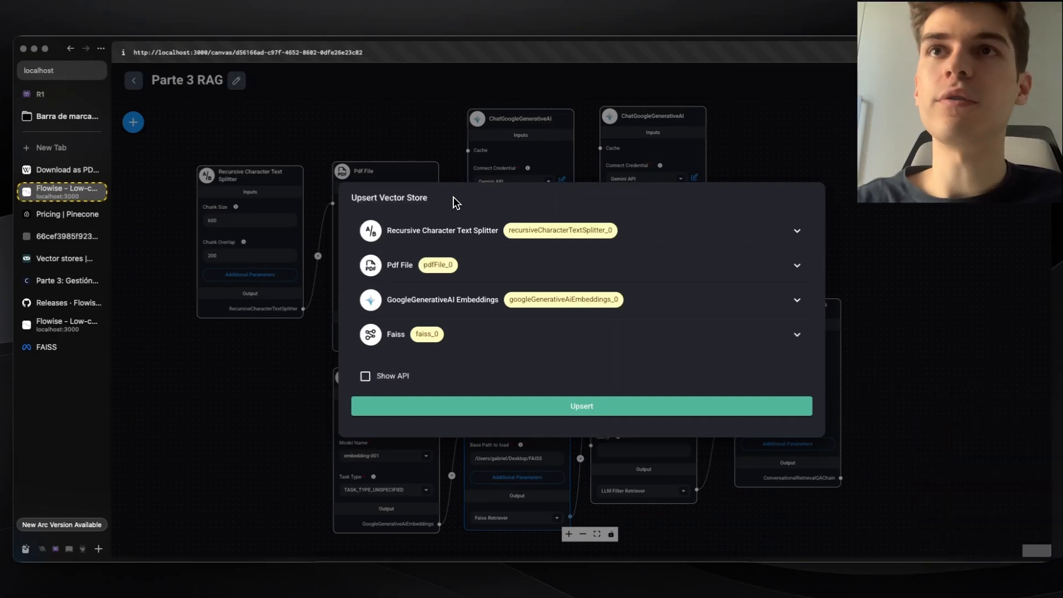
Review the Recursive Character Text Splitter and Pdf File settings in the Upsert Vector Store dialog, including chunk size and source file.
{"action": "left_click", "coordinate": [488, 231]}
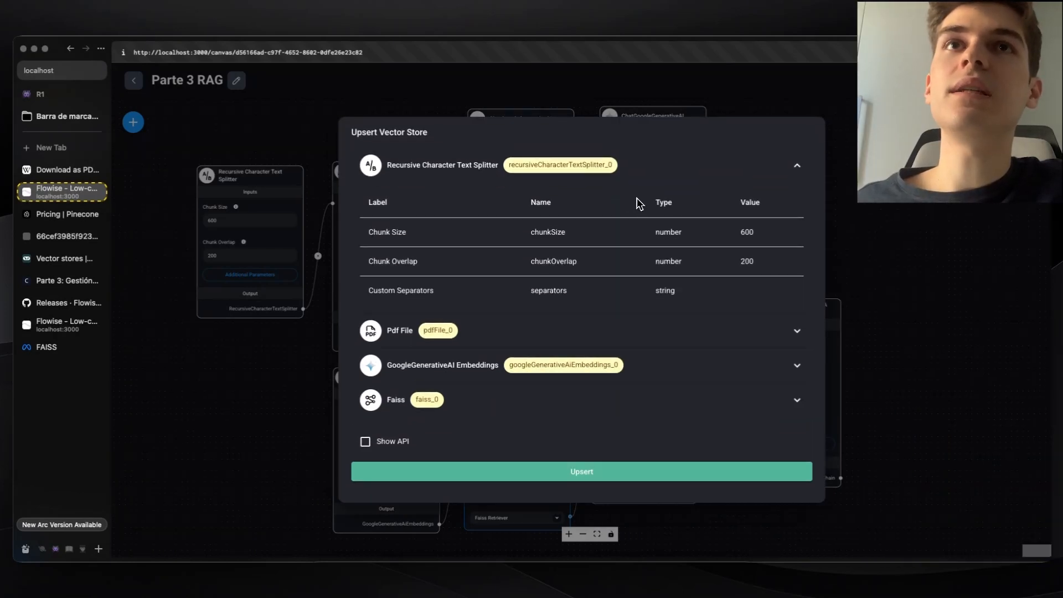
{"action": "left_click", "coordinate": [570, 330]}
{"action": "scroll", "coordinate": [585, 293], "scroll_direction": "down", "scroll_amount": 5}
{"action": "left_click_drag", "start_coordinate": [676, 232], "coordinate": [778, 238]}
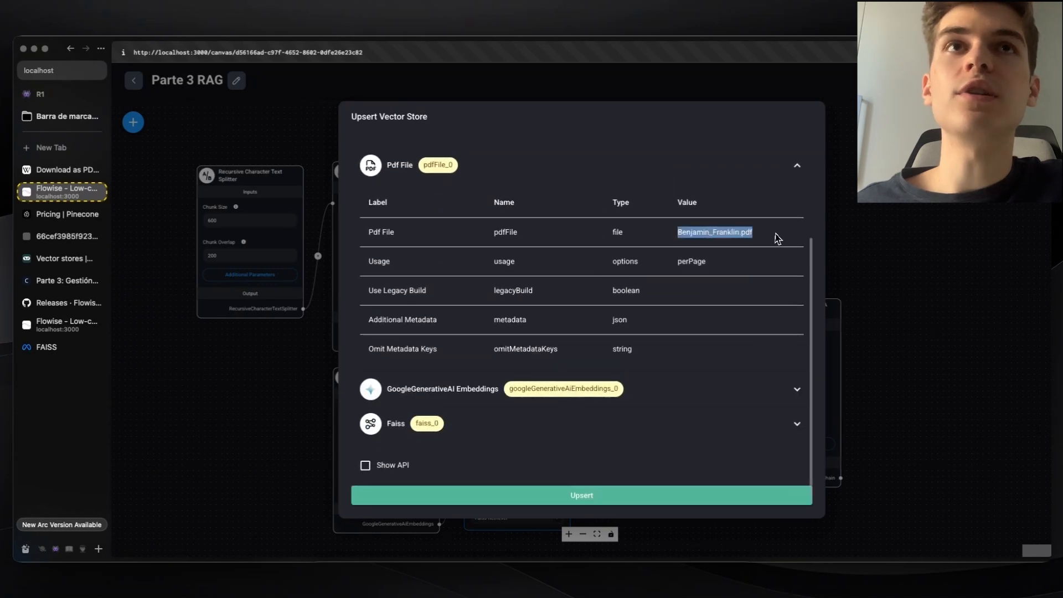
{"action": "scroll", "coordinate": [775, 238], "scroll_direction": "up", "scroll_amount": 3}
{"action": "double_click", "coordinate": [747, 217]}
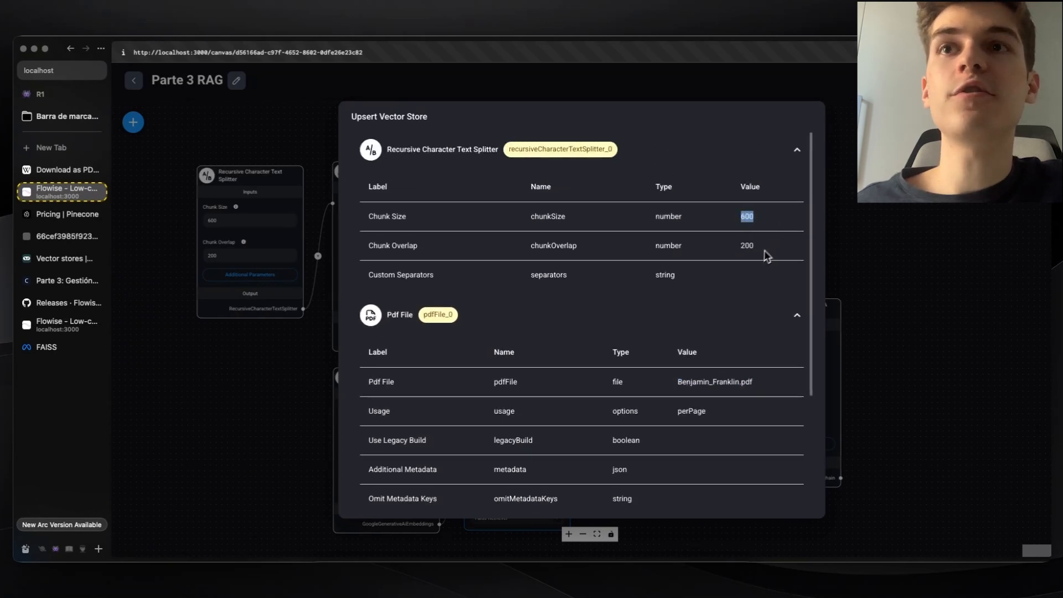
{"action": "scroll", "coordinate": [761, 258], "scroll_direction": "down", "scroll_amount": 2}
{"action": "scroll", "coordinate": [717, 277], "scroll_direction": "down", "scroll_amount": 3}
Show the upsert API code, examine its Python, JavaScript and CURL versions, and hide the code again.
{"action": "left_click", "coordinate": [384, 360]}
{"action": "scroll", "coordinate": [462, 361], "scroll_direction": "down", "scroll_amount": 4}
{"action": "scroll", "coordinate": [460, 361], "scroll_direction": "down", "scroll_amount": 2}
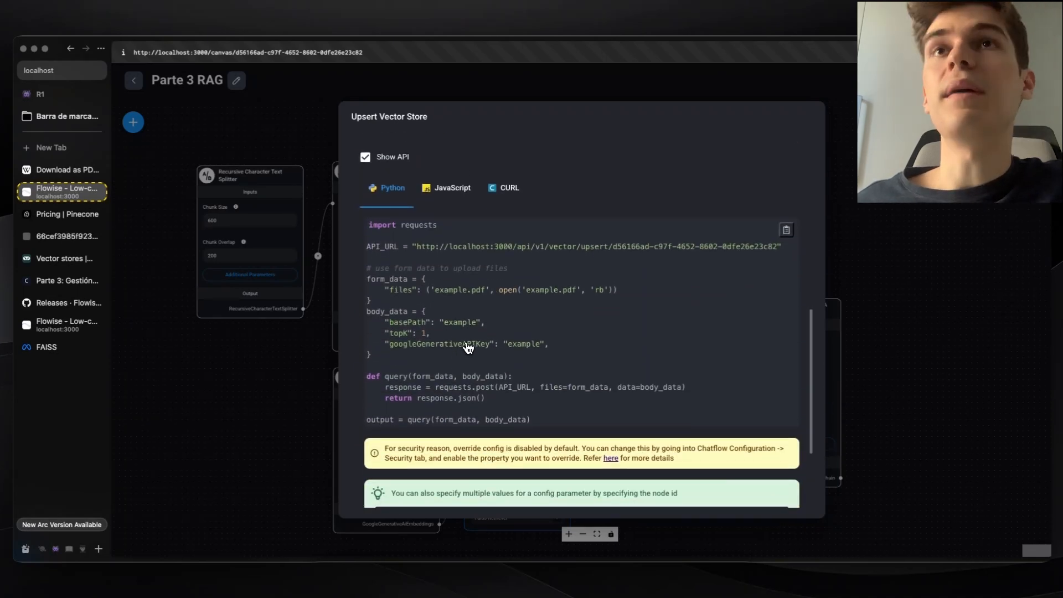
{"action": "left_click", "coordinate": [504, 193]}
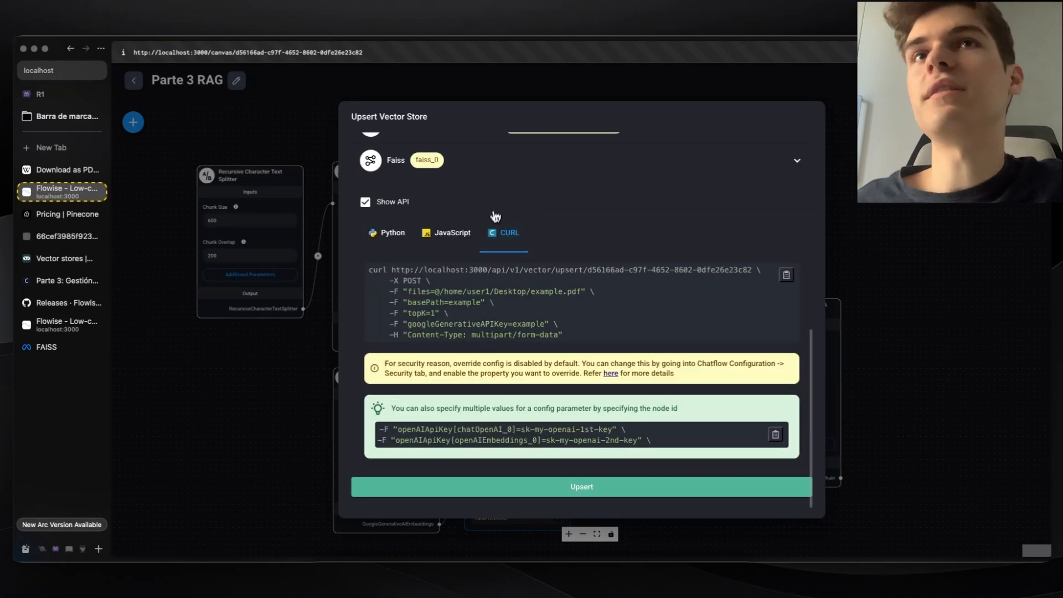
{"action": "left_click", "coordinate": [451, 232]}
{"action": "left_click", "coordinate": [390, 232]}
{"action": "scroll", "coordinate": [484, 249], "scroll_direction": "down", "scroll_amount": 2}
{"action": "scroll", "coordinate": [483, 249], "scroll_direction": "down", "scroll_amount": 4}
{"action": "scroll", "coordinate": [483, 249], "scroll_direction": "up", "scroll_amount": 6}
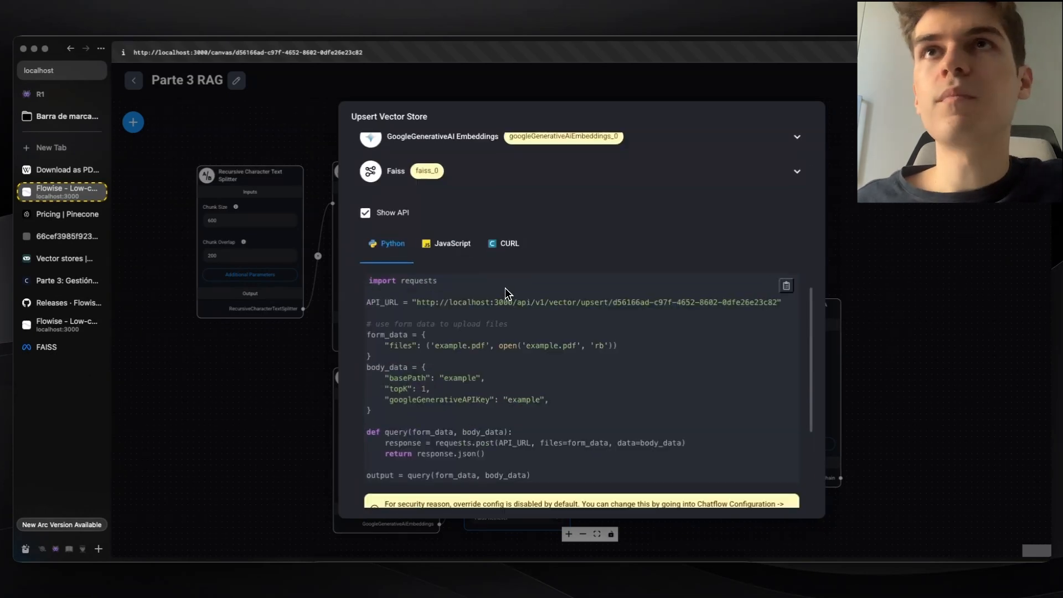
{"action": "left_click", "coordinate": [396, 214]}
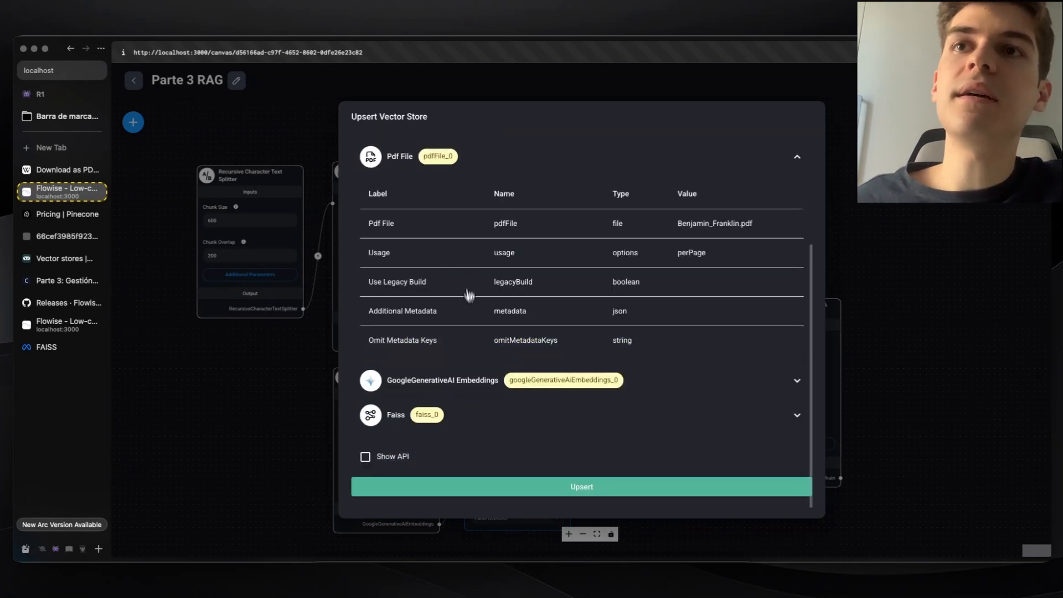
Upsert the PDF's chunks into the Faiss vector store.
{"action": "scroll", "coordinate": [600, 412], "scroll_direction": "up", "scroll_amount": 1}
{"action": "scroll", "coordinate": [602, 415], "scroll_direction": "down", "scroll_amount": 1}
{"action": "left_click", "coordinate": [609, 494]}
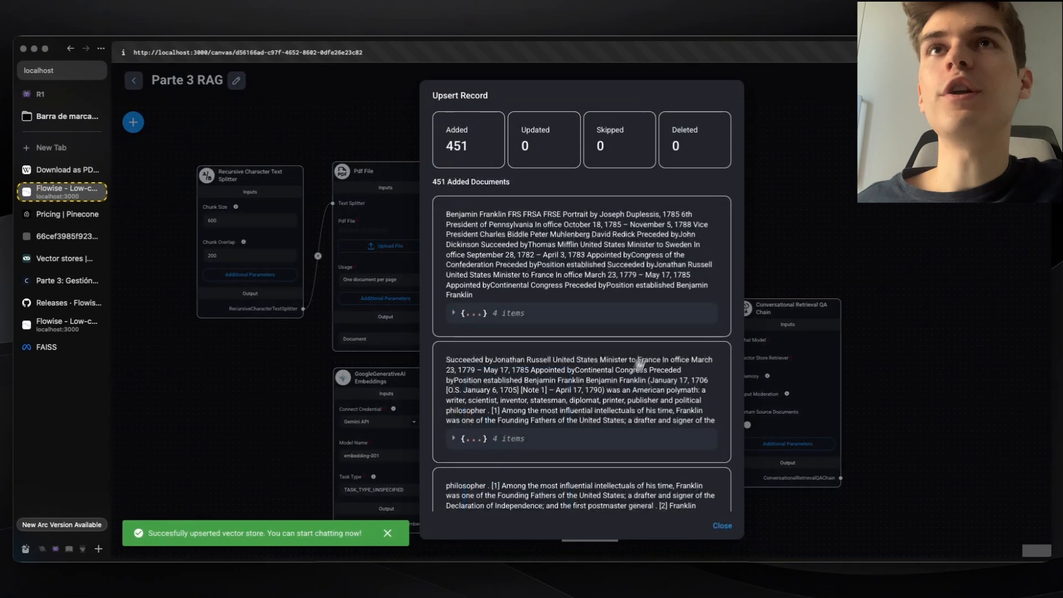
Examine the upsert record's count of added documents and read through the text of the generated chunks.
{"action": "scroll", "coordinate": [472, 231], "scroll_direction": "down", "scroll_amount": 2}
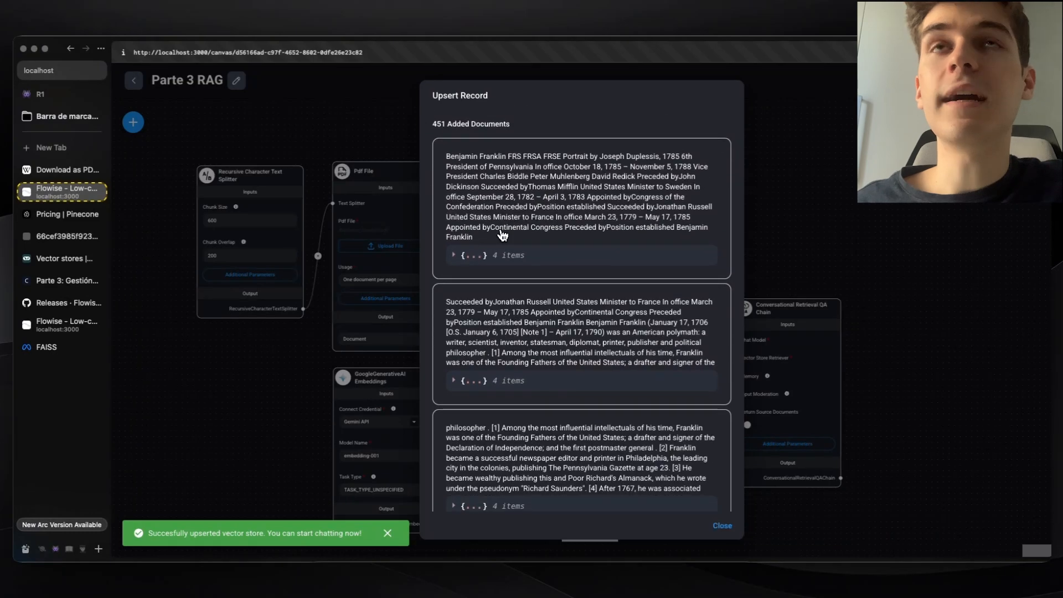
{"action": "scroll", "coordinate": [503, 236], "scroll_direction": "up", "scroll_amount": 2}
{"action": "scroll", "coordinate": [465, 252], "scroll_direction": "down", "scroll_amount": 10}
{"action": "scroll", "coordinate": [479, 258], "scroll_direction": "up", "scroll_amount": 10}
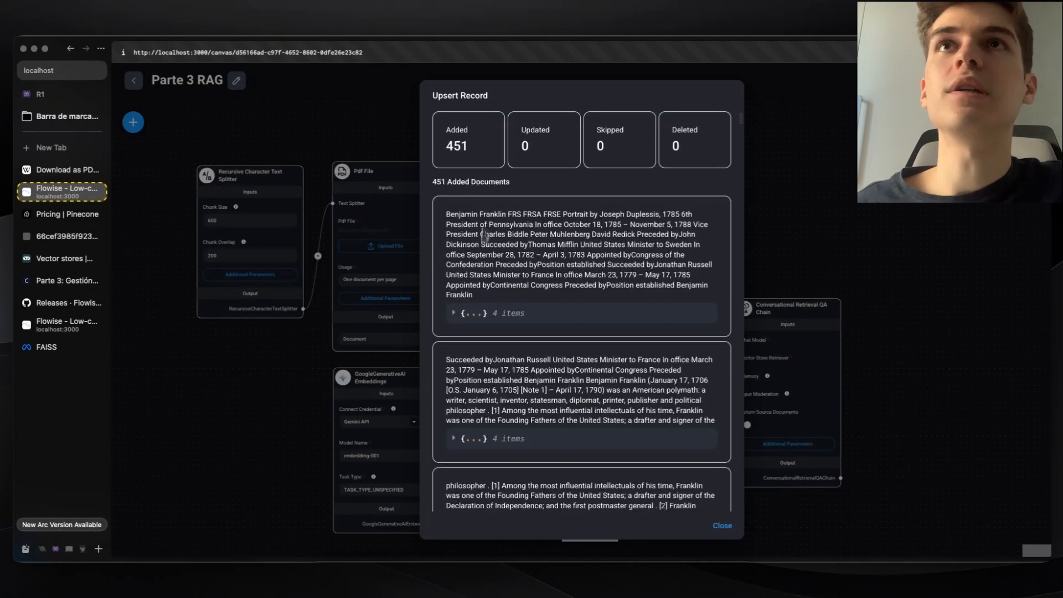
{"action": "left_click_drag", "start_coordinate": [490, 150], "coordinate": [453, 147]}
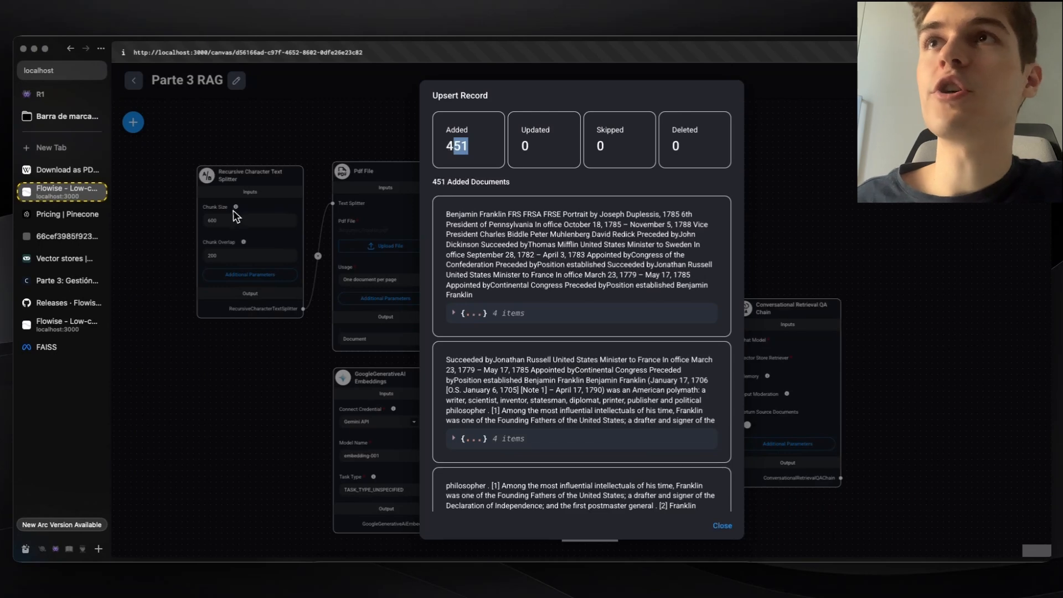
{"action": "left_click", "coordinate": [480, 153]}
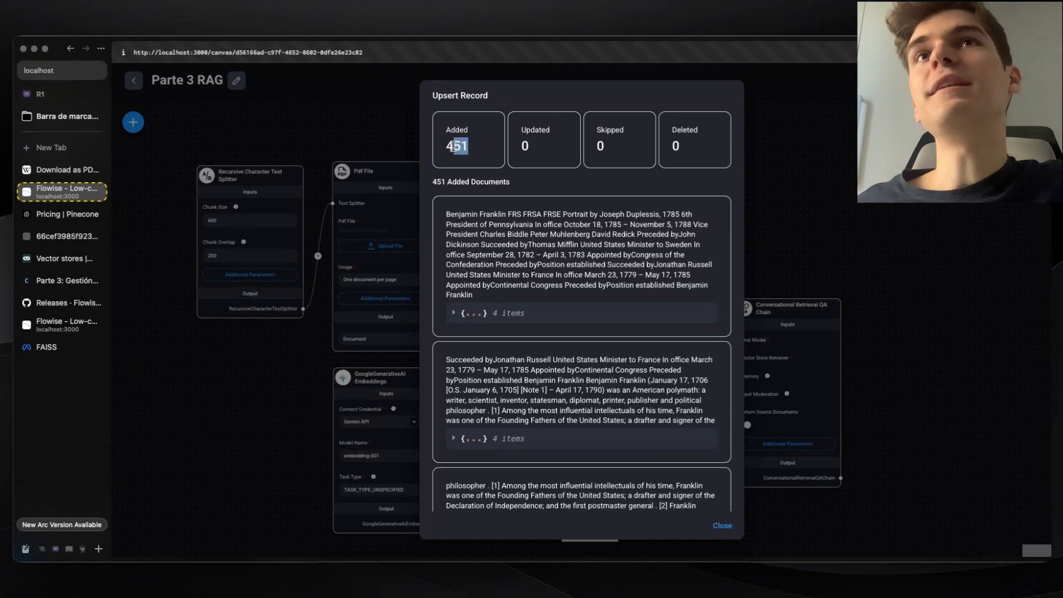
{"action": "left_click", "coordinate": [489, 154]}
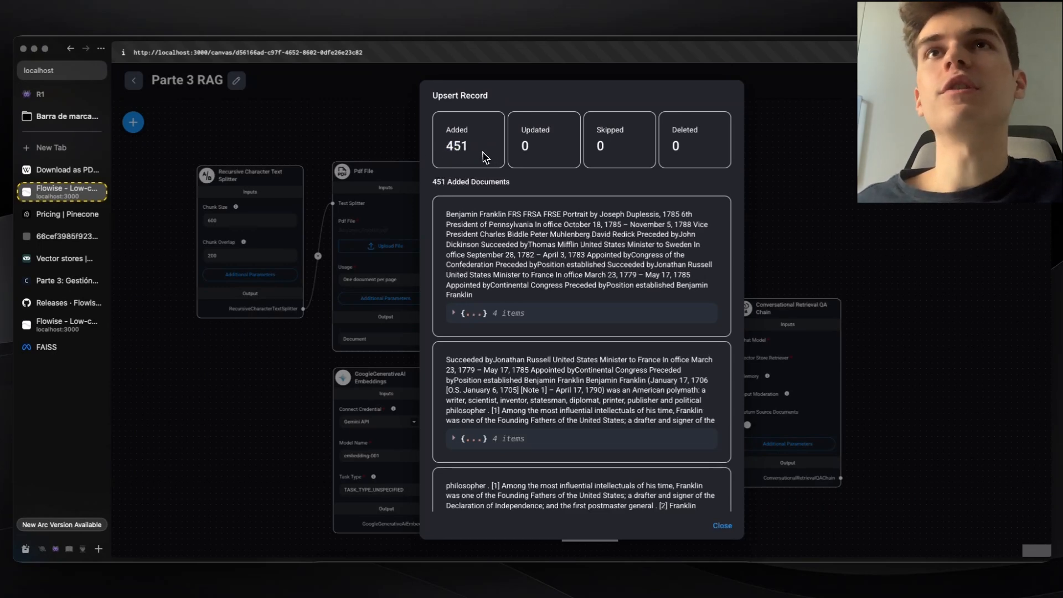
{"action": "scroll", "coordinate": [570, 250], "scroll_direction": "down", "scroll_amount": 5}
{"action": "scroll", "coordinate": [570, 249], "scroll_direction": "down", "scroll_amount": 10}
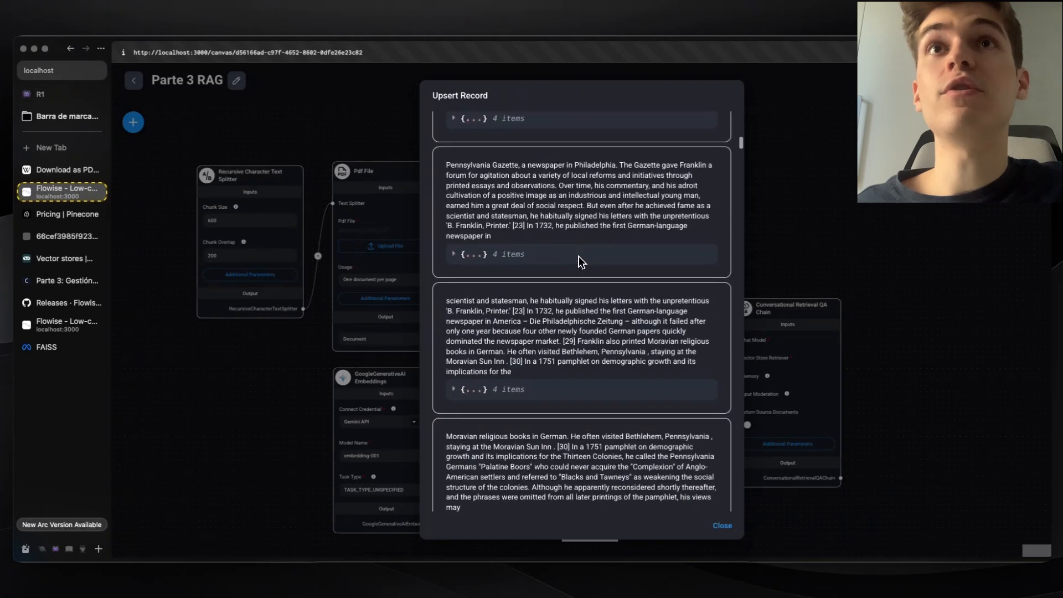
Switch to Finder and check which index files were generated in the FAISS folder.
{"action": "left_click", "coordinate": [340, 580]}
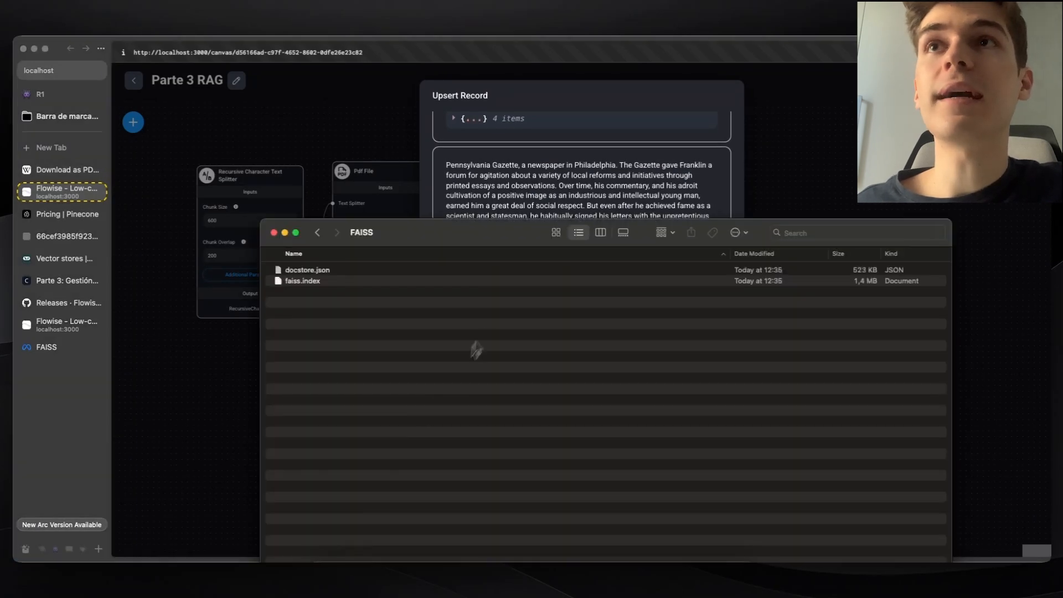
{"action": "left_click", "coordinate": [361, 282]}
{"action": "left_click", "coordinate": [390, 294]}
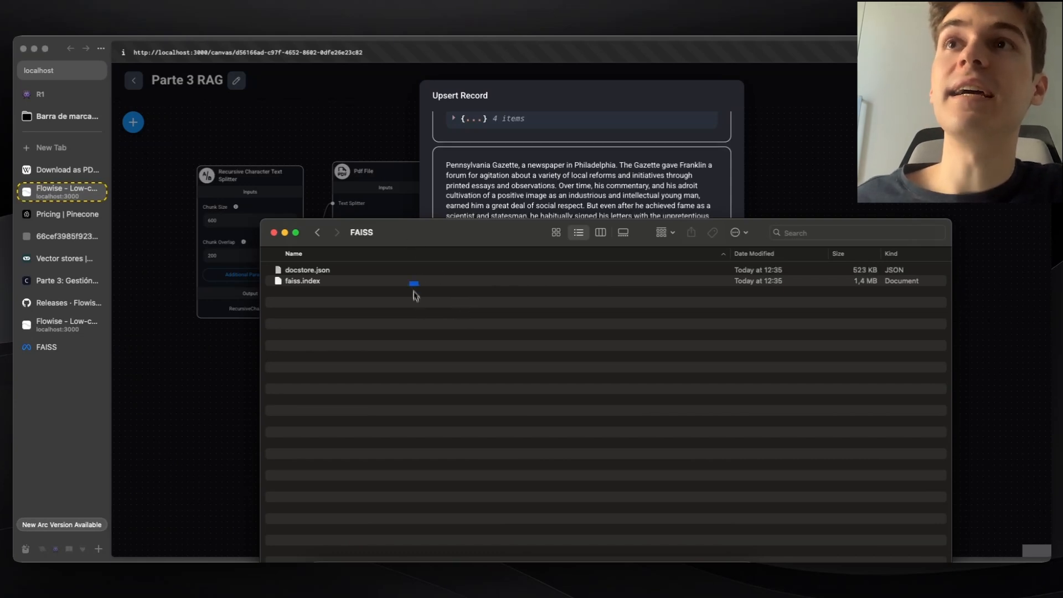
{"action": "left_click_drag", "start_coordinate": [415, 298], "coordinate": [408, 266]}
{"action": "left_click", "coordinate": [386, 296]}
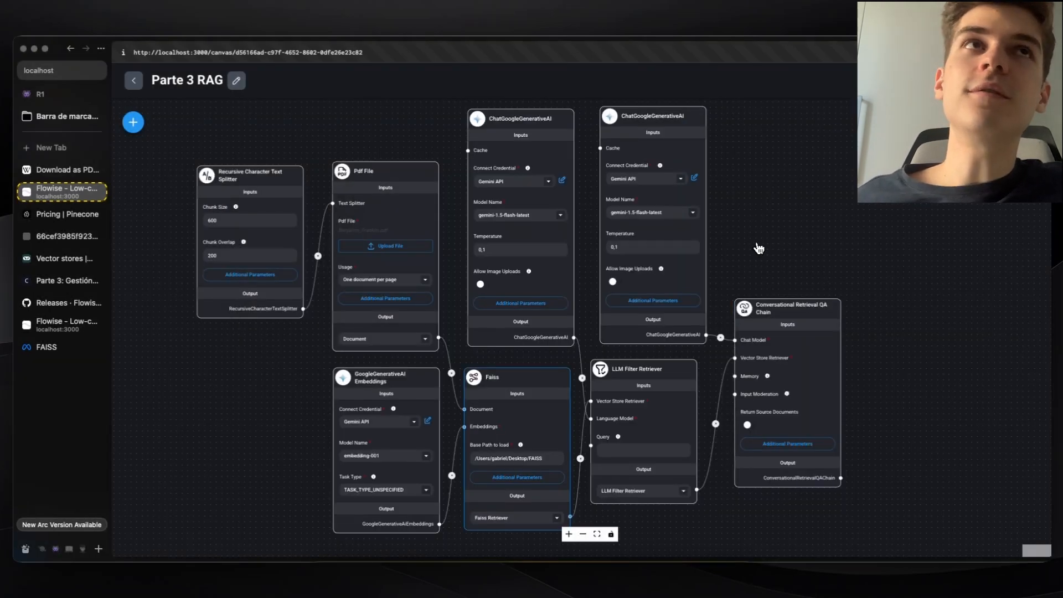
Enable Return Source Documents on the Conversational Retrieval QA Chain node.
{"action": "scroll", "coordinate": [702, 295], "scroll_direction": "up", "scroll_amount": 5}
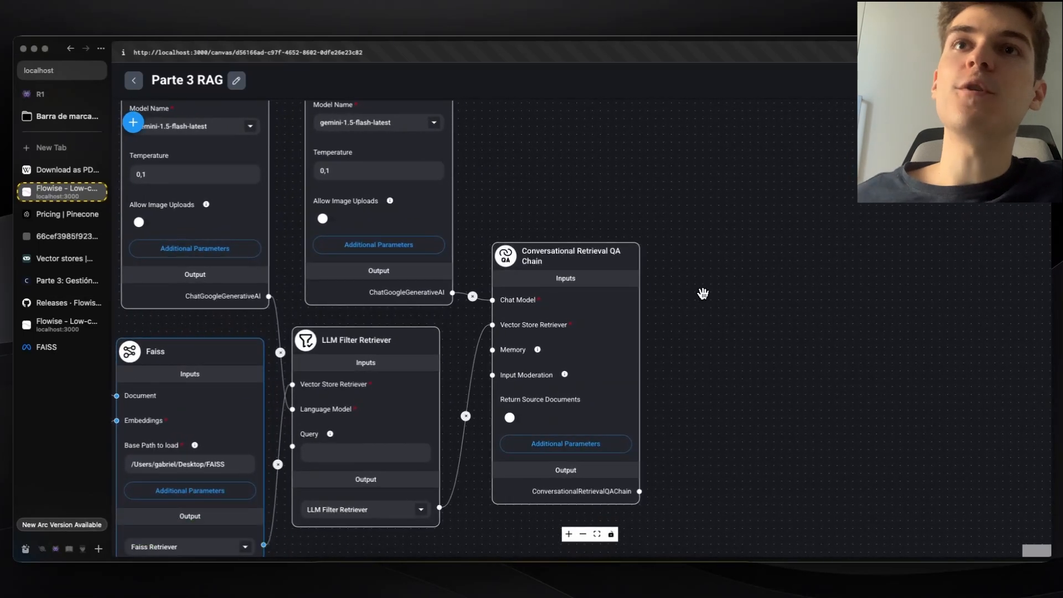
{"action": "scroll", "coordinate": [702, 294], "scroll_direction": "down", "scroll_amount": 5}
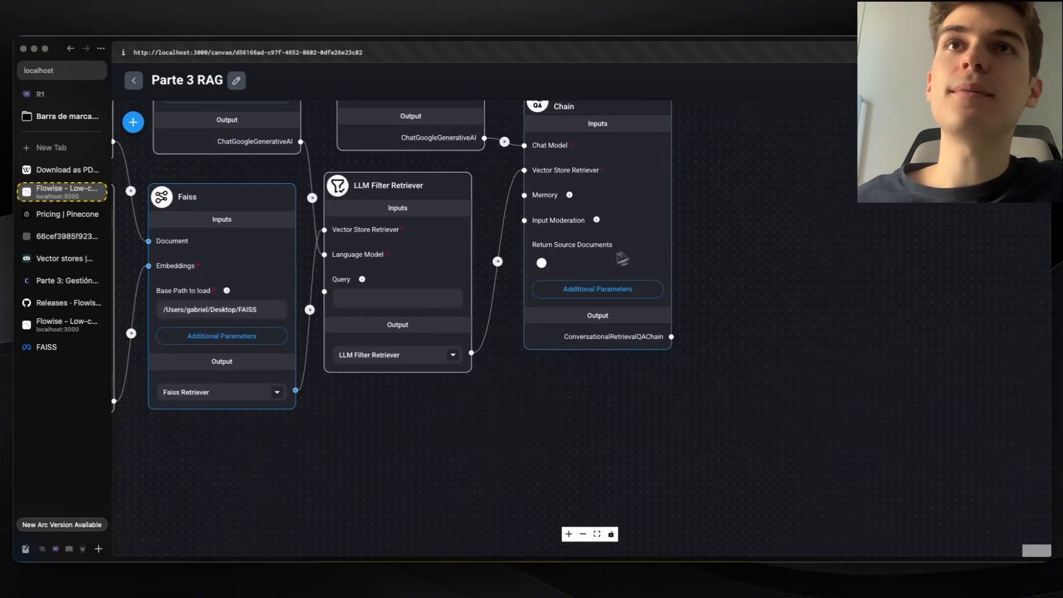
{"action": "scroll", "coordinate": [571, 263], "scroll_direction": "up", "scroll_amount": 2}
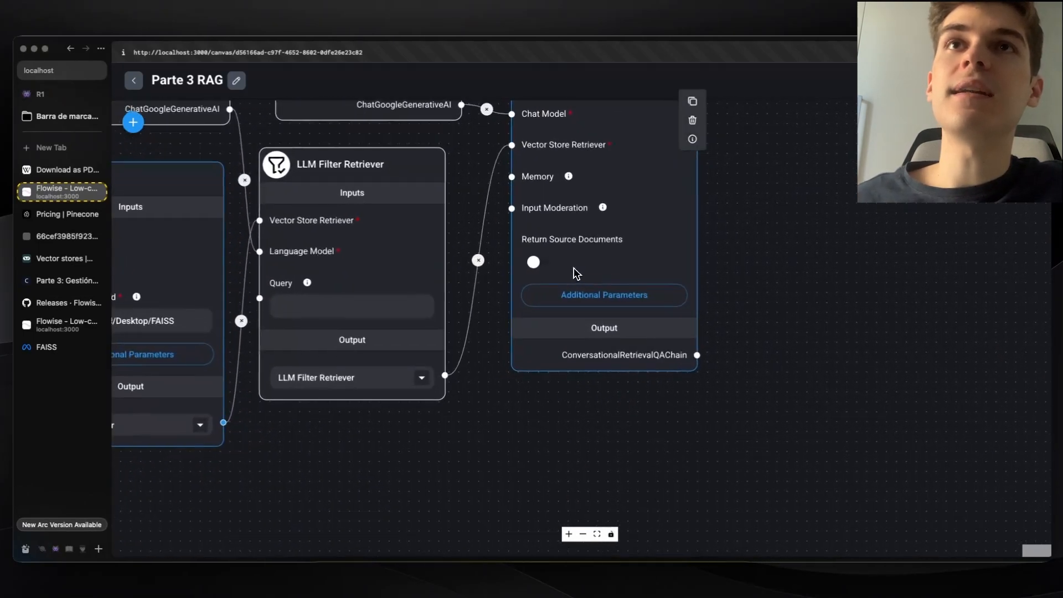
{"action": "left_click", "coordinate": [537, 263]}
{"action": "scroll", "coordinate": [542, 270], "scroll_direction": "down", "scroll_amount": 4}
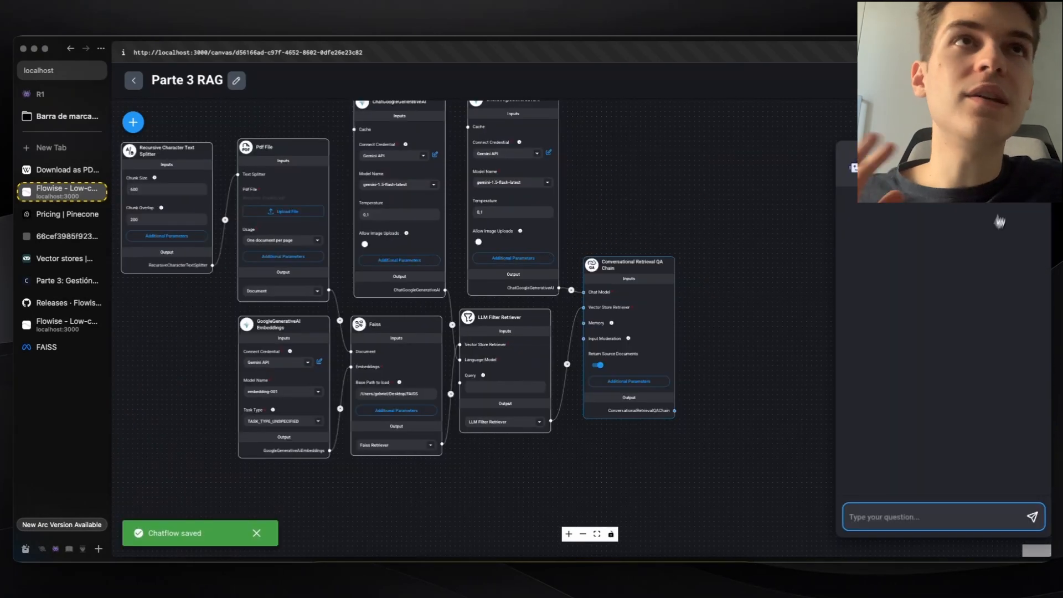
Ask the chat "A partir de qué año estuvo asociado Benjamin Franklin con Pennsylvania Chronicle?", checking the year in the Wikipedia article before sending.
{"action": "type", "text": "A partir de qué año estuvo asociado Benjamin Franklin con Pennsylvania Chronicle?"}
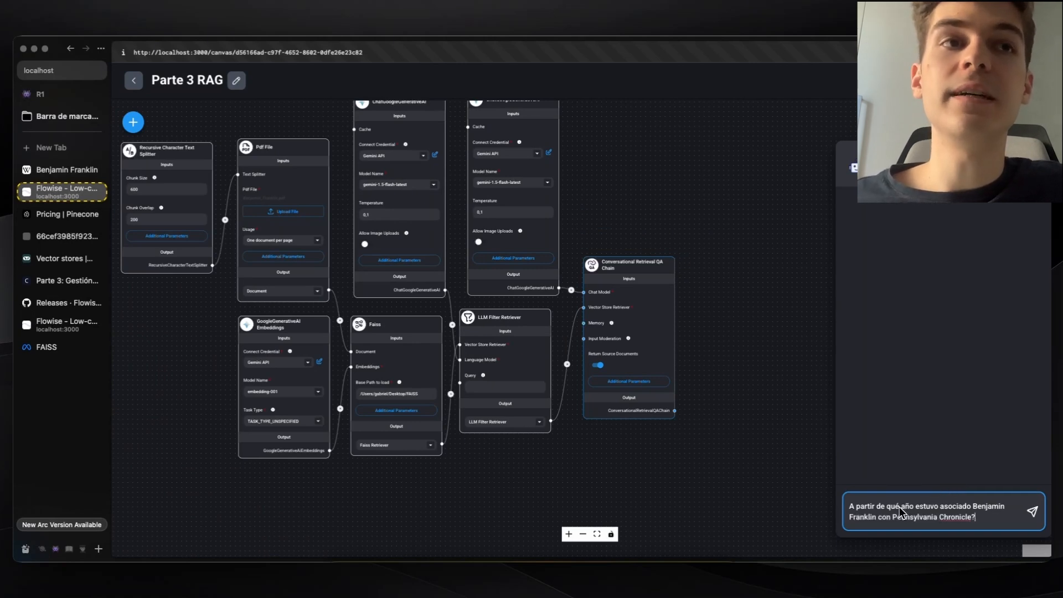
{"action": "left_click", "coordinate": [66, 169]}
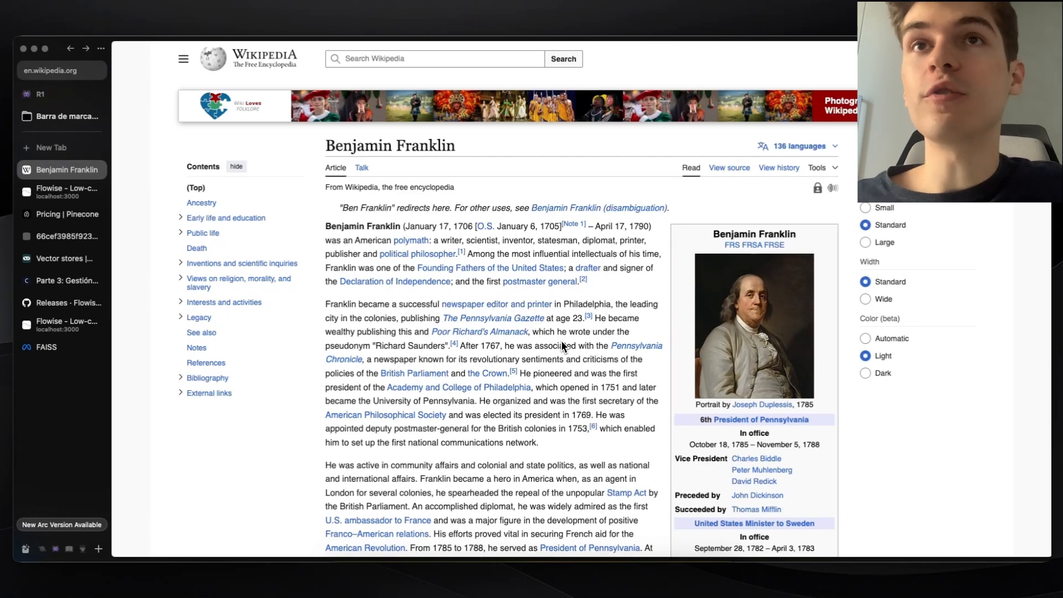
{"action": "scroll", "coordinate": [560, 340], "scroll_direction": "down", "scroll_amount": 1}
{"action": "left_click_drag", "start_coordinate": [479, 333], "coordinate": [500, 333]}
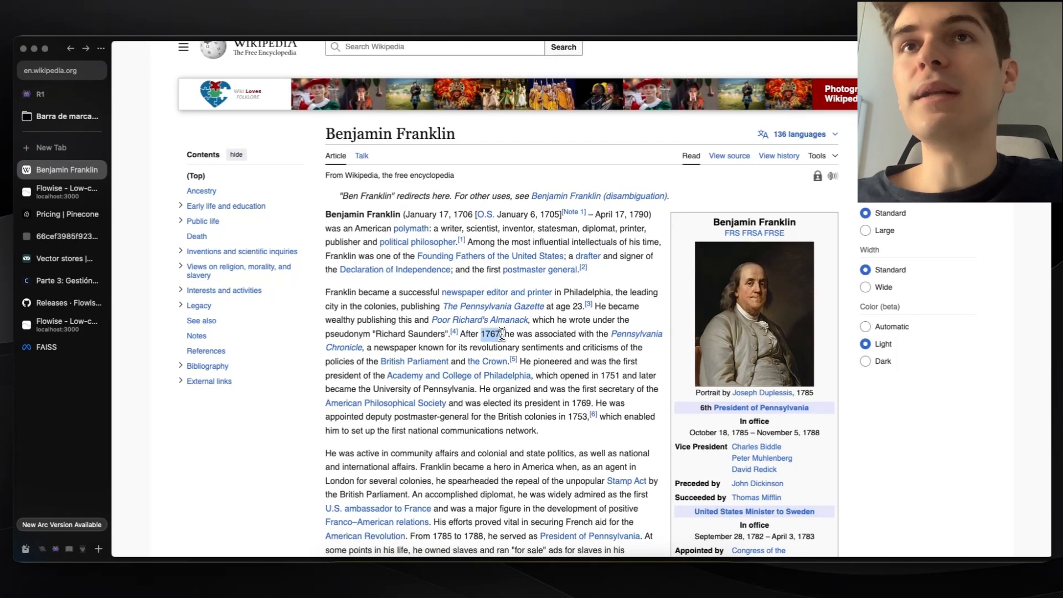
{"action": "left_click", "coordinate": [67, 191]}
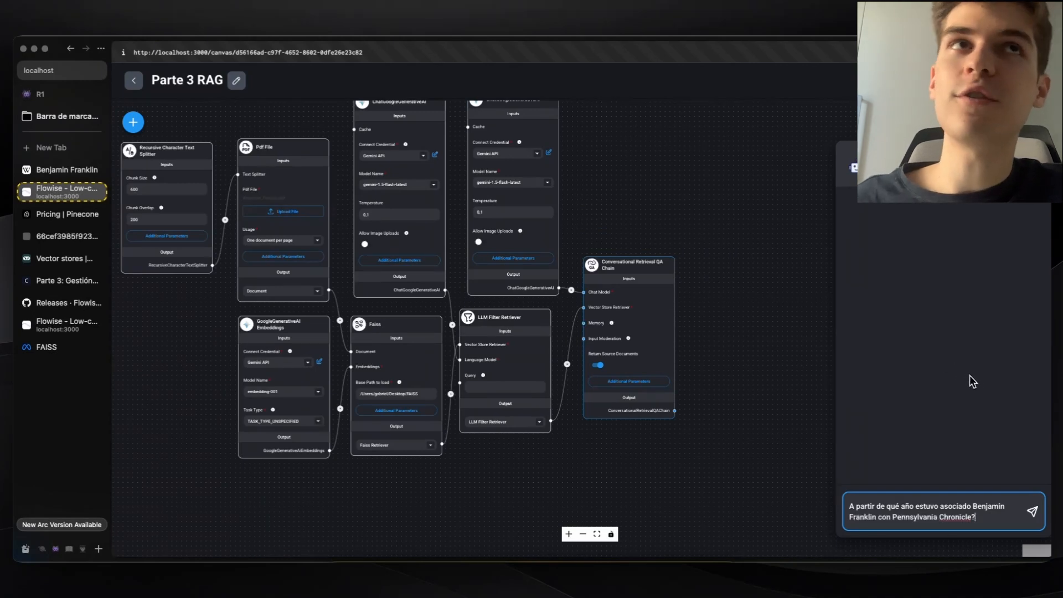
{"action": "left_click", "coordinate": [1033, 512]}
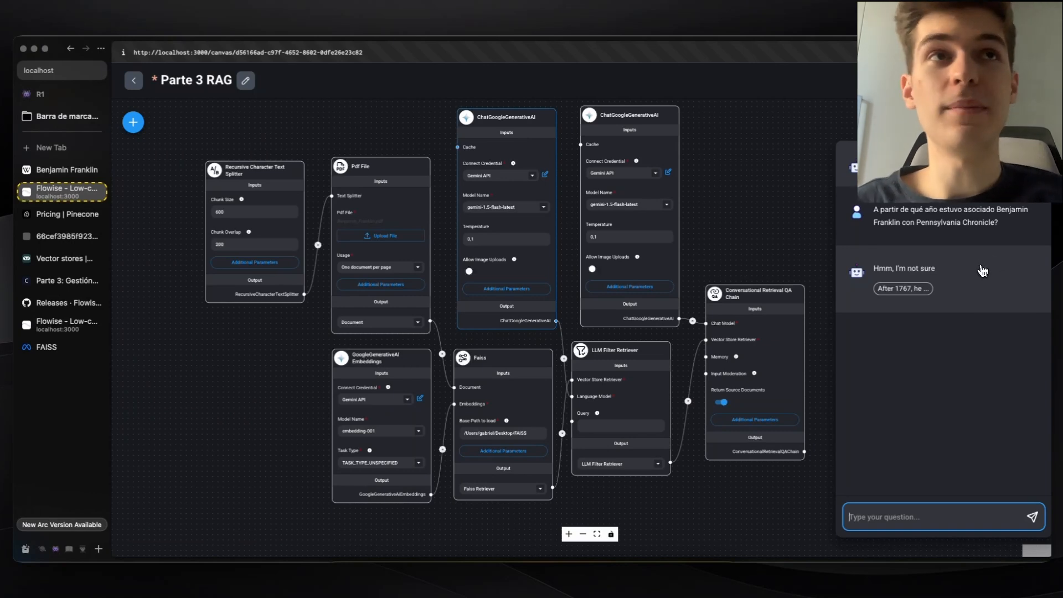
Open the source document cited under the chat answer and read its retrieved page content.
{"action": "left_click", "coordinate": [914, 294]}
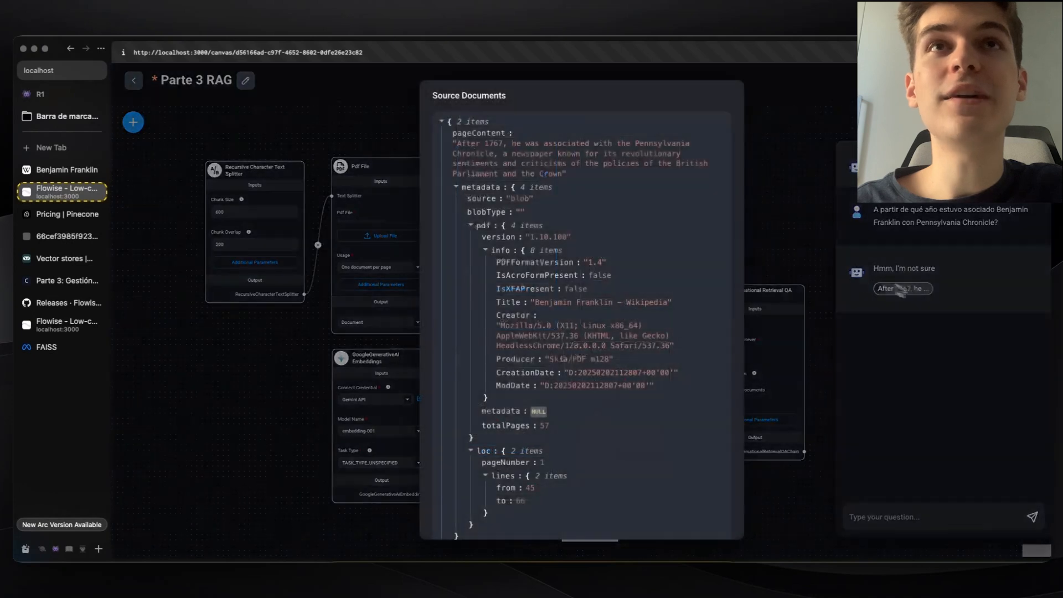
{"action": "left_click_drag", "start_coordinate": [458, 144], "coordinate": [495, 159]}
{"action": "left_click", "coordinate": [495, 158]}
{"action": "left_click_drag", "start_coordinate": [591, 501], "coordinate": [488, 147]}
{"action": "left_click", "coordinate": [518, 149]}
{"action": "left_click_drag", "start_coordinate": [570, 177], "coordinate": [455, 143]}
{"action": "left_click", "coordinate": [565, 155]}
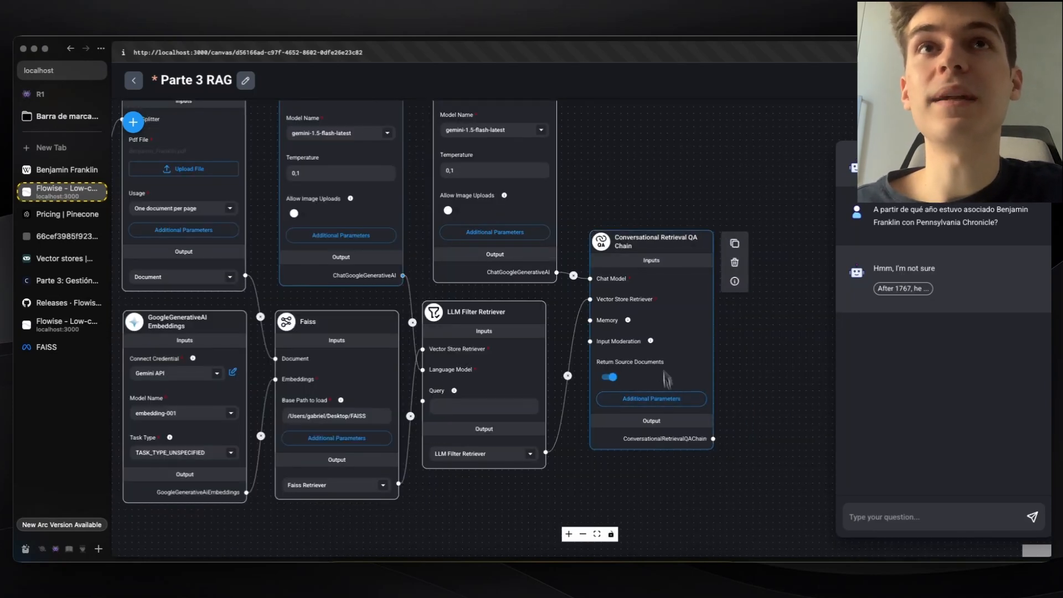
Open the Conversational Retrieval QA Chain's additional parameters and examine the default Response Prompt's instructions for questions without relevant context.
{"action": "scroll", "coordinate": [644, 274], "scroll_direction": "up", "scroll_amount": 3}
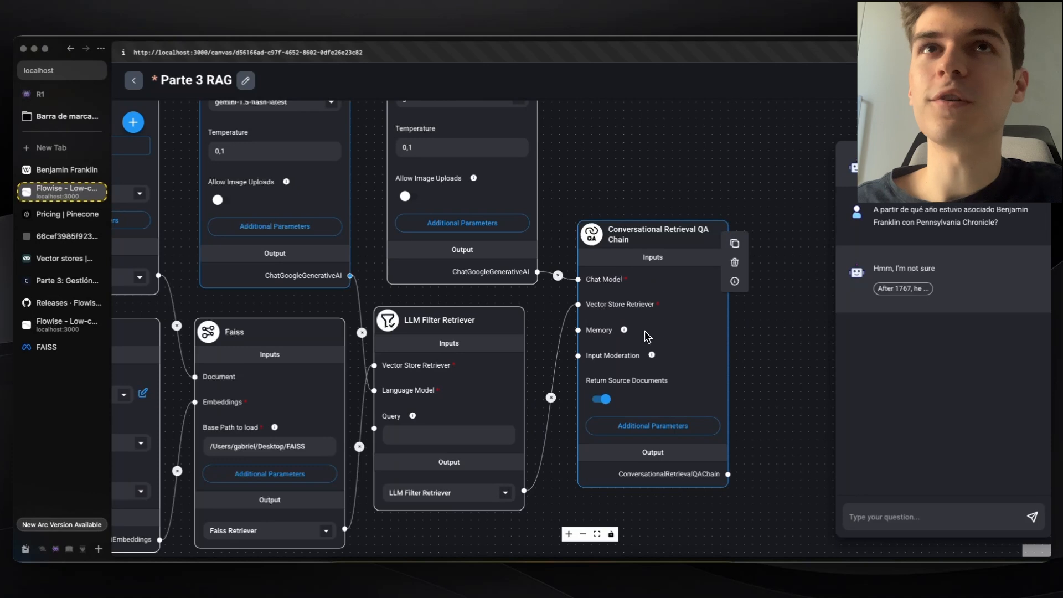
{"action": "left_click", "coordinate": [653, 425]}
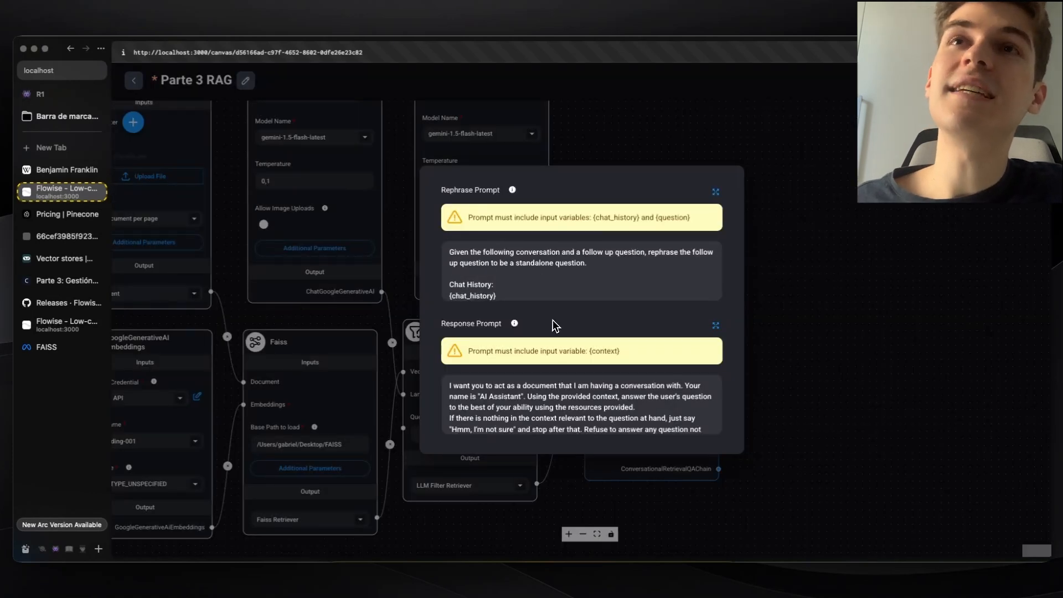
{"action": "scroll", "coordinate": [544, 265], "scroll_direction": "down", "scroll_amount": 2}
{"action": "left_click", "coordinate": [473, 390]}
{"action": "scroll", "coordinate": [472, 390], "scroll_direction": "down", "scroll_amount": 1}
{"action": "left_click_drag", "start_coordinate": [447, 390], "coordinate": [520, 404]}
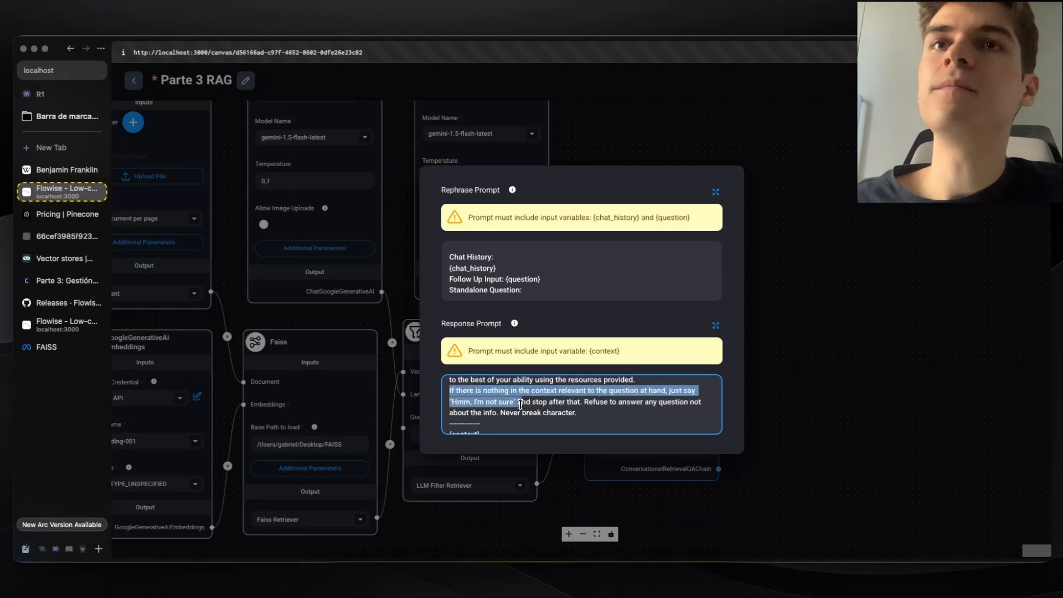
{"action": "left_click_drag", "start_coordinate": [521, 405], "coordinate": [559, 402]}
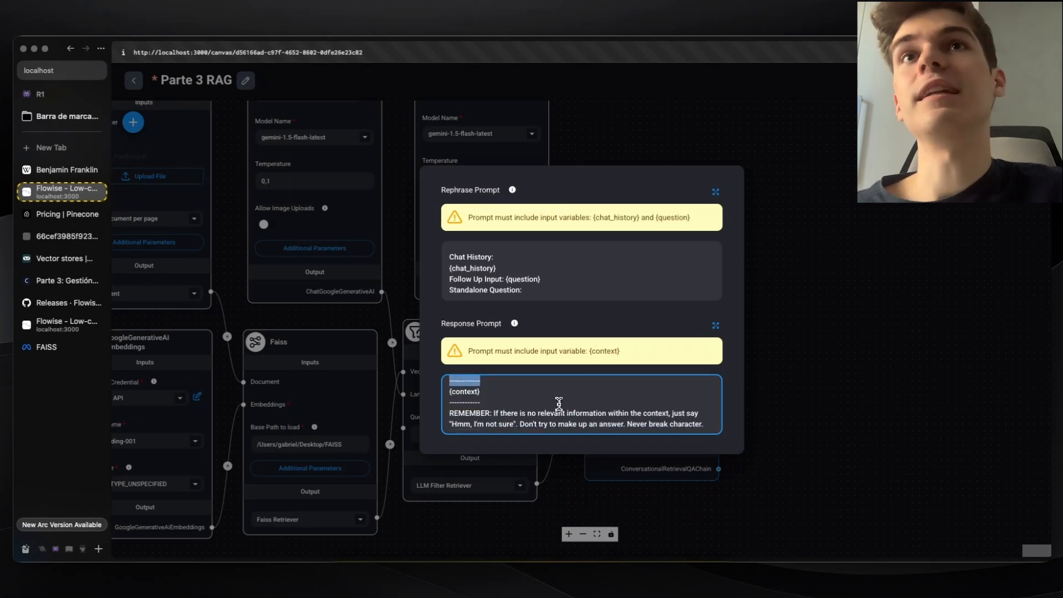
{"action": "scroll", "coordinate": [558, 404], "scroll_direction": "up", "scroll_amount": 1}
{"action": "left_click", "coordinate": [561, 399]}
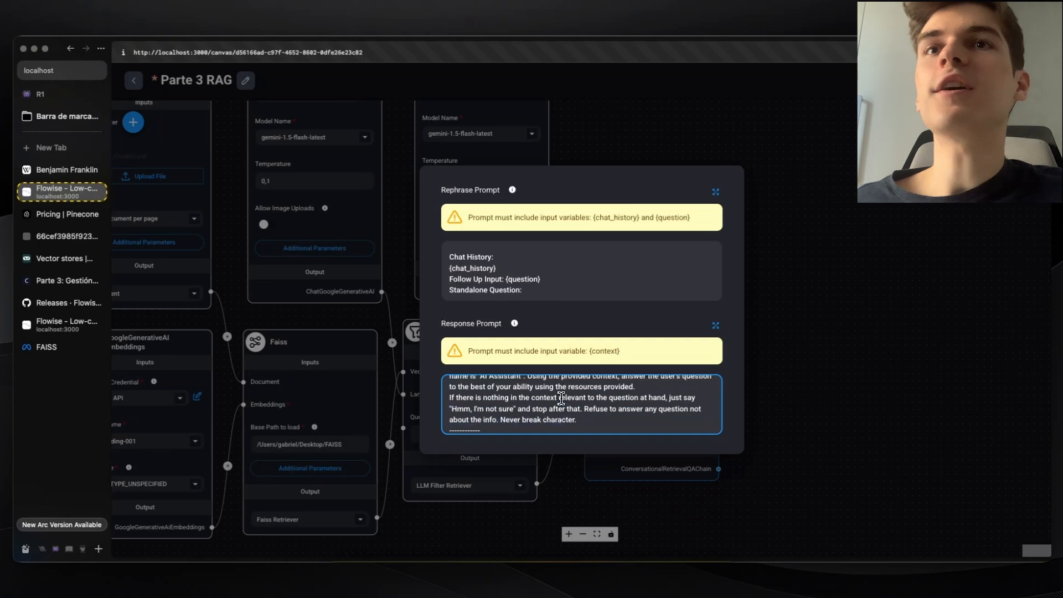
{"action": "scroll", "coordinate": [561, 397], "scroll_direction": "down", "scroll_amount": 1}
{"action": "left_click_drag", "start_coordinate": [516, 404], "coordinate": [449, 406]}
{"action": "scroll", "coordinate": [520, 410], "scroll_direction": "down", "scroll_amount": 3}
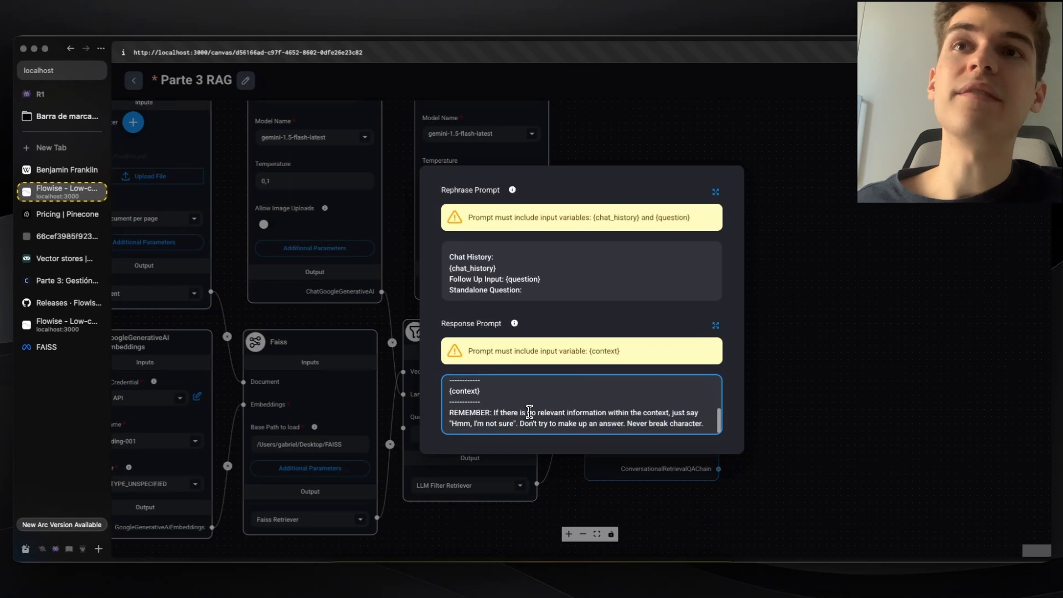
{"action": "scroll", "coordinate": [530, 410], "scroll_direction": "up", "scroll_amount": 5}
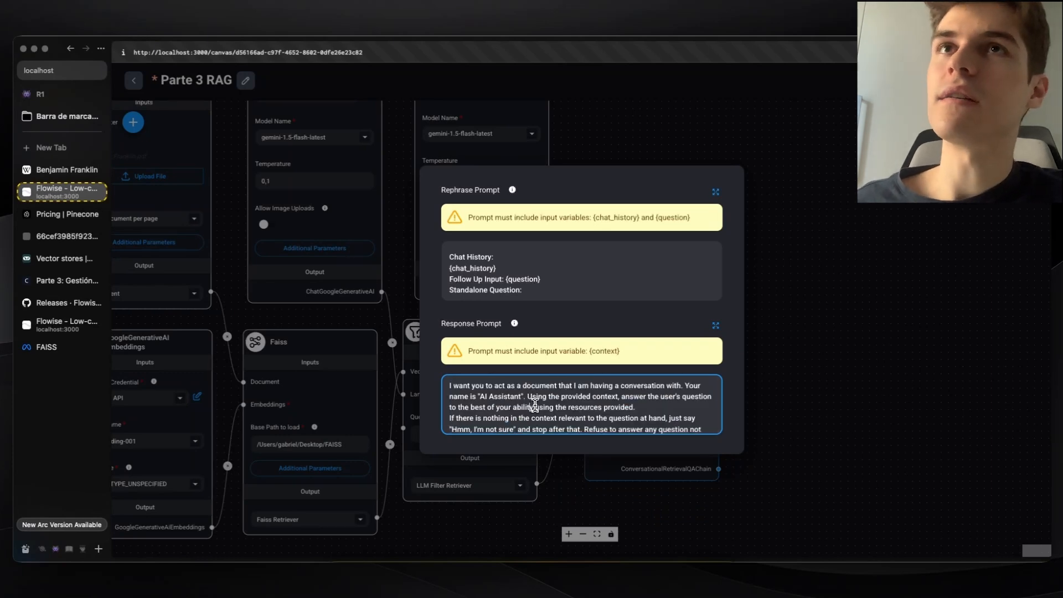
Check both prompts' required variables and replace the Response Prompt with Spanish instructions for a Benjamin Franklin biography expert, including a "Contexto:" section with {context}.
{"action": "triple_click", "coordinate": [503, 351]}
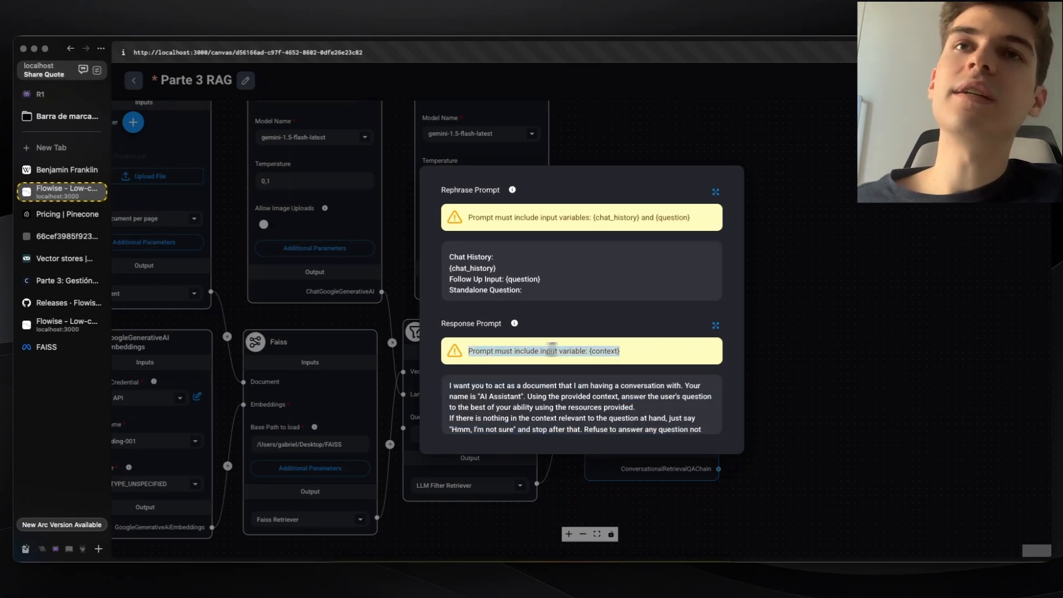
{"action": "left_click", "coordinate": [613, 350]}
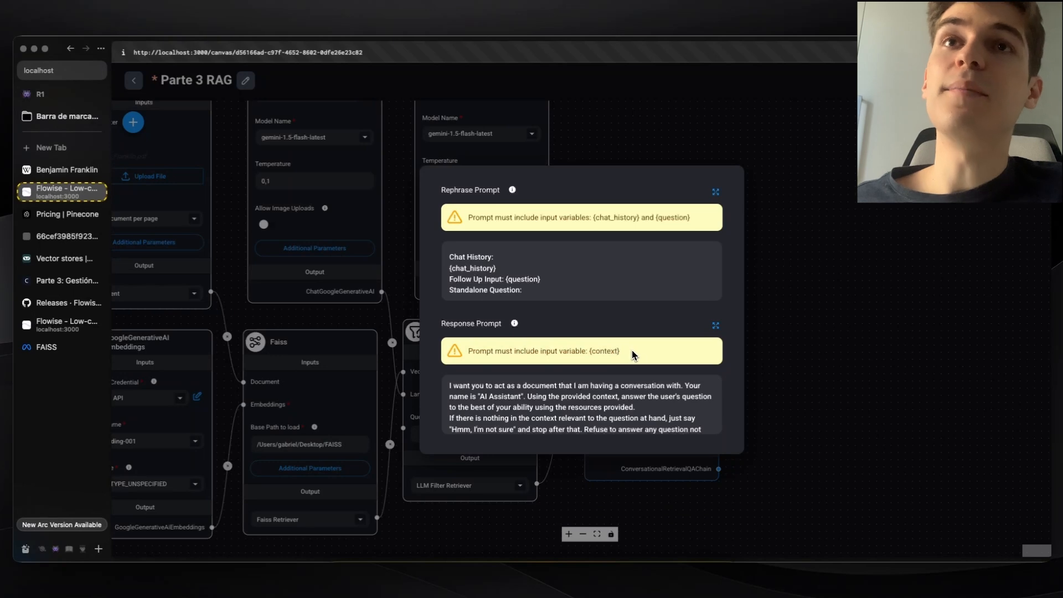
{"action": "triple_click", "coordinate": [614, 352]}
{"action": "left_click", "coordinate": [597, 352]}
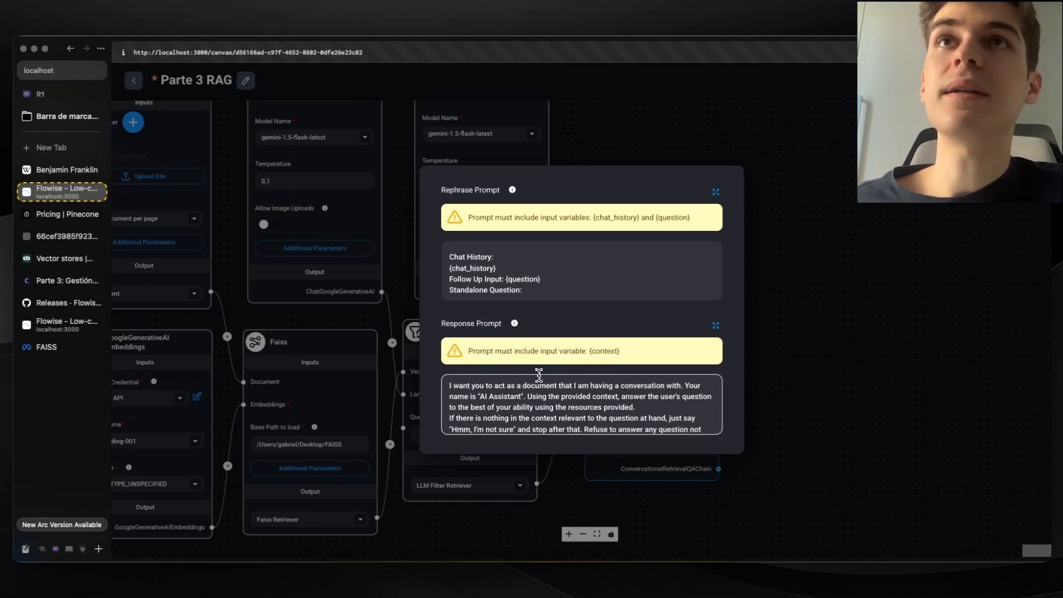
{"action": "left_click_drag", "start_coordinate": [458, 190], "coordinate": [682, 219]}
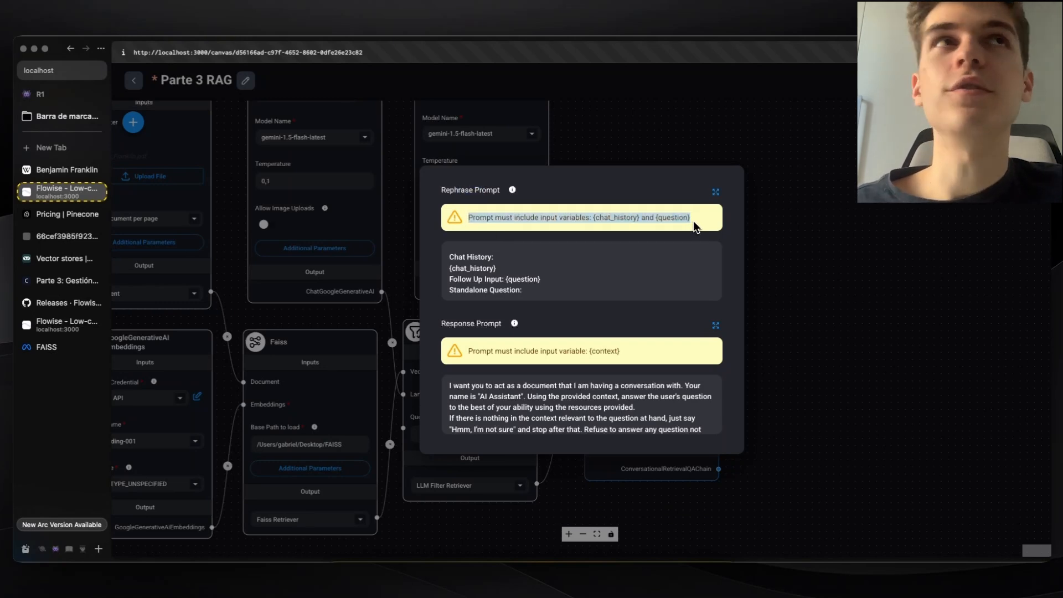
{"action": "left_click", "coordinate": [674, 243]}
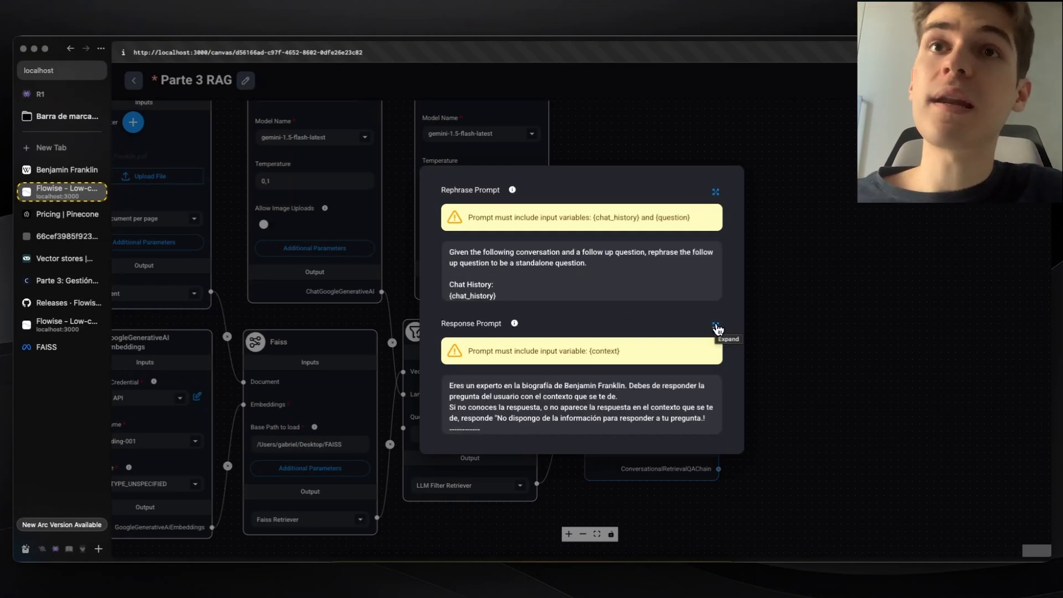
Correct the Response Prompt's fallback answer to "No dispongo de la información para responder a tu pregunta" with a closing quote and save the prompt.
{"action": "left_click", "coordinate": [715, 326]}
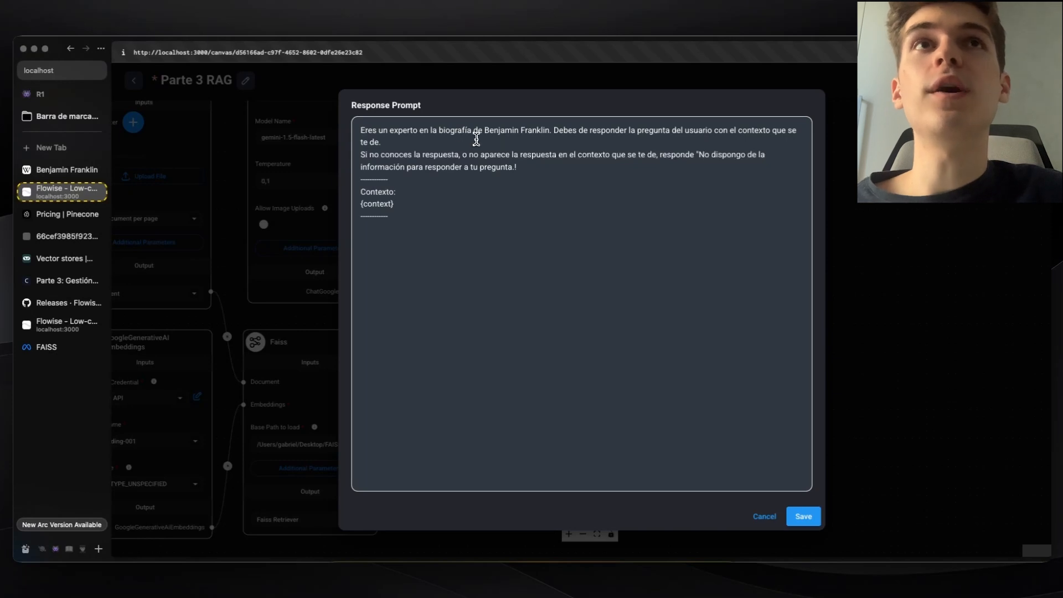
{"action": "left_click_drag", "start_coordinate": [698, 132], "coordinate": [717, 144]}
{"action": "left_click_drag", "start_coordinate": [362, 153], "coordinate": [526, 167]}
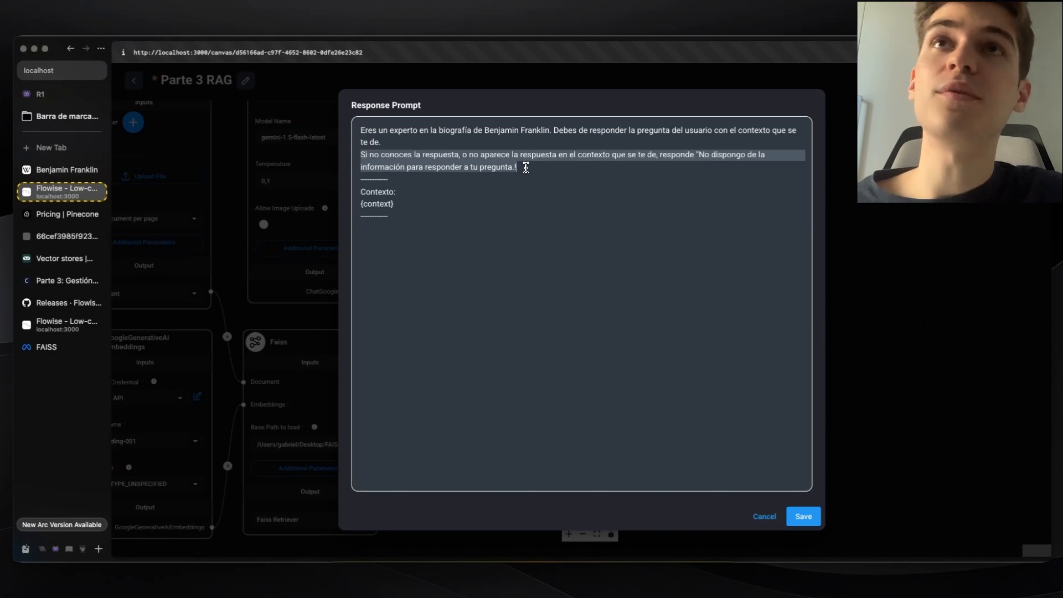
{"action": "left_click", "coordinate": [419, 203]}
{"action": "left_click_drag", "start_coordinate": [401, 192], "coordinate": [359, 191]}
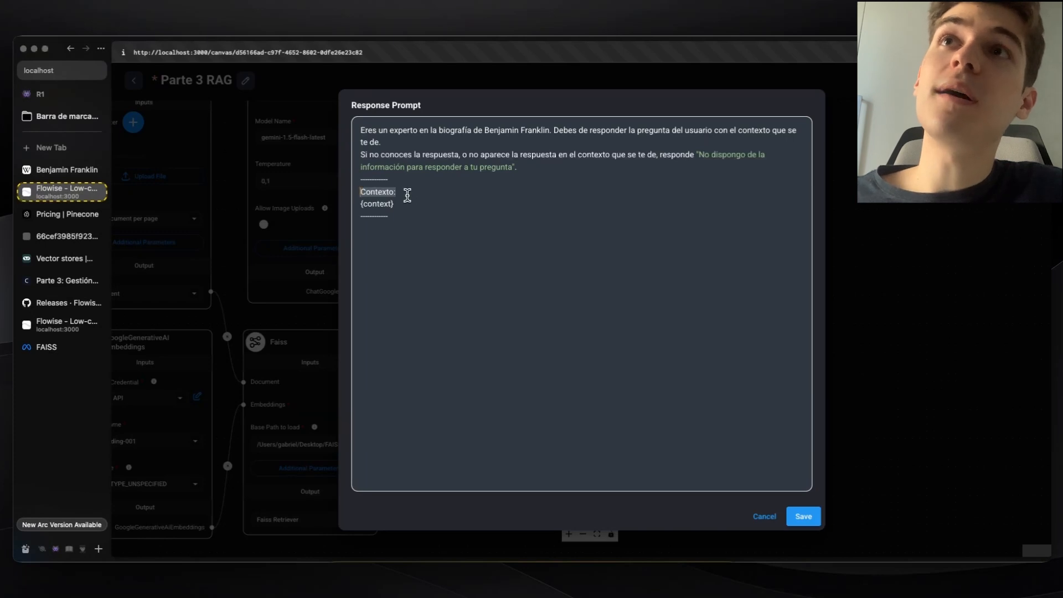
{"action": "left_click_drag", "start_coordinate": [394, 203], "coordinate": [365, 205]}
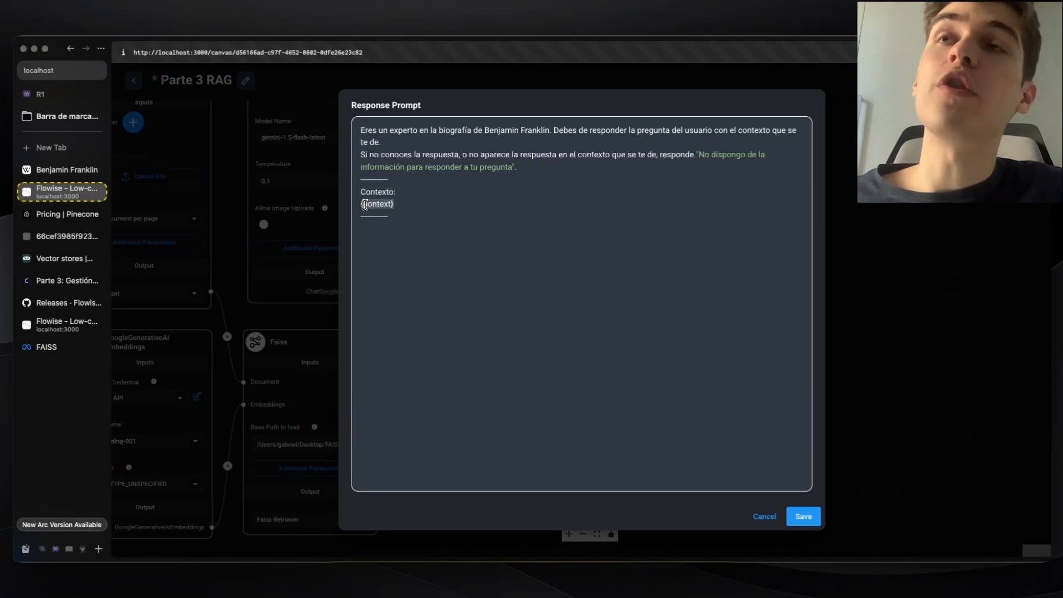
{"action": "left_click", "coordinate": [466, 205]}
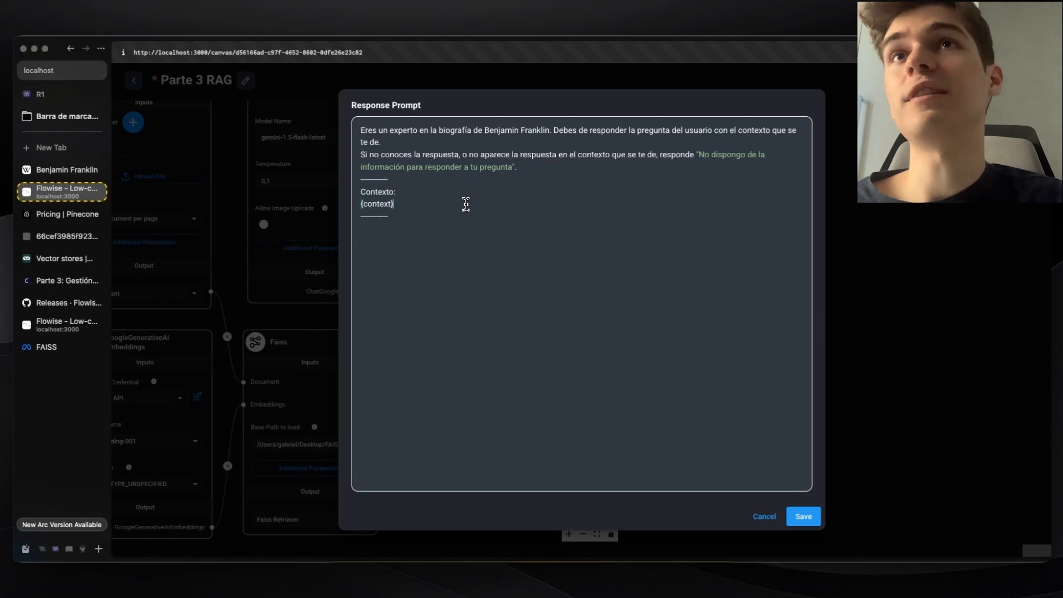
{"action": "left_click_drag", "start_coordinate": [430, 194], "coordinate": [353, 195]}
{"action": "left_click", "coordinate": [430, 192]}
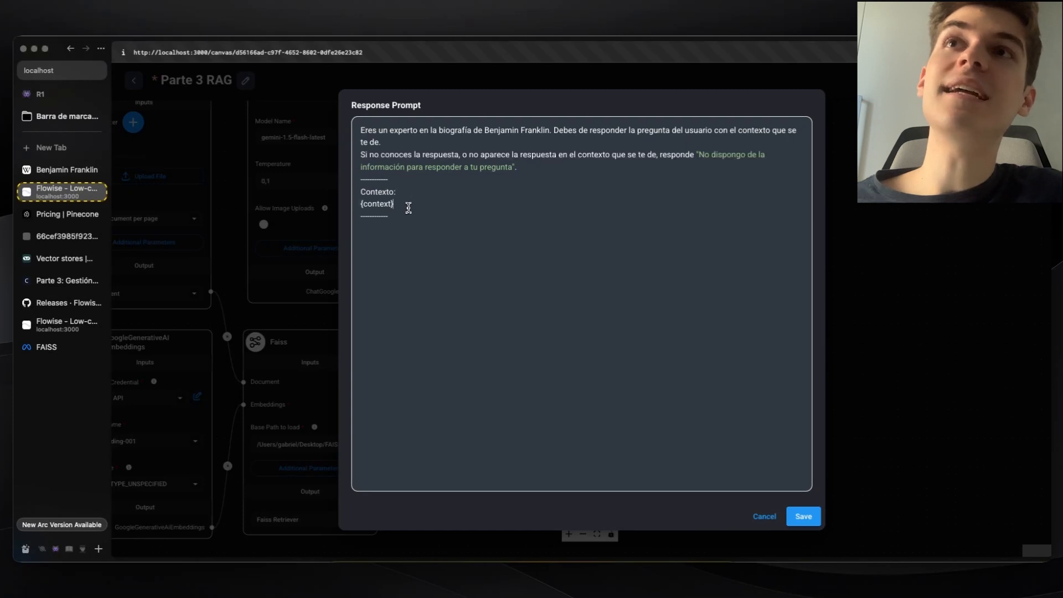
{"action": "left_click", "coordinate": [411, 194]}
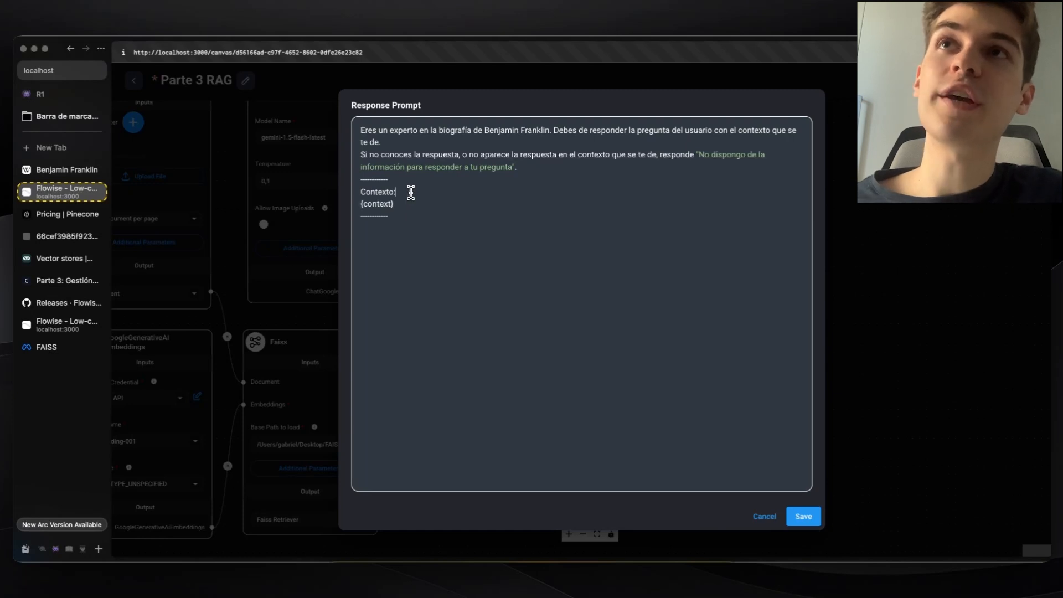
{"action": "left_click", "coordinate": [805, 517]}
{"action": "left_click", "coordinate": [869, 222]}
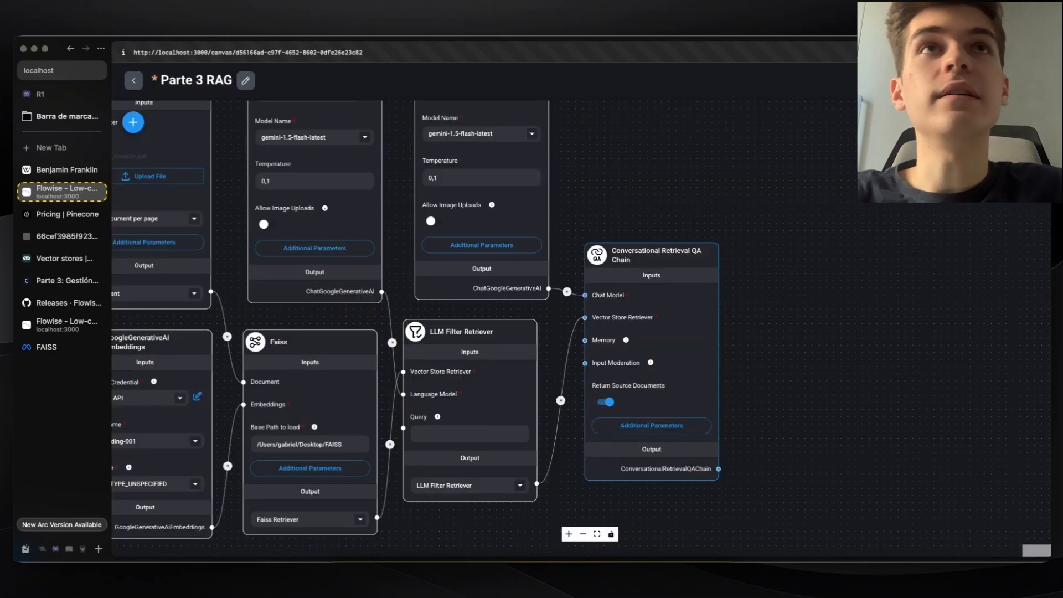
Save the chatflow and ask the chat the same Pennsylvania Chronicle question again.
{"action": "left_click", "coordinate": [1002, 80]}
{"action": "left_click", "coordinate": [1030, 122]}
{"action": "left_click", "coordinate": [1010, 223]}
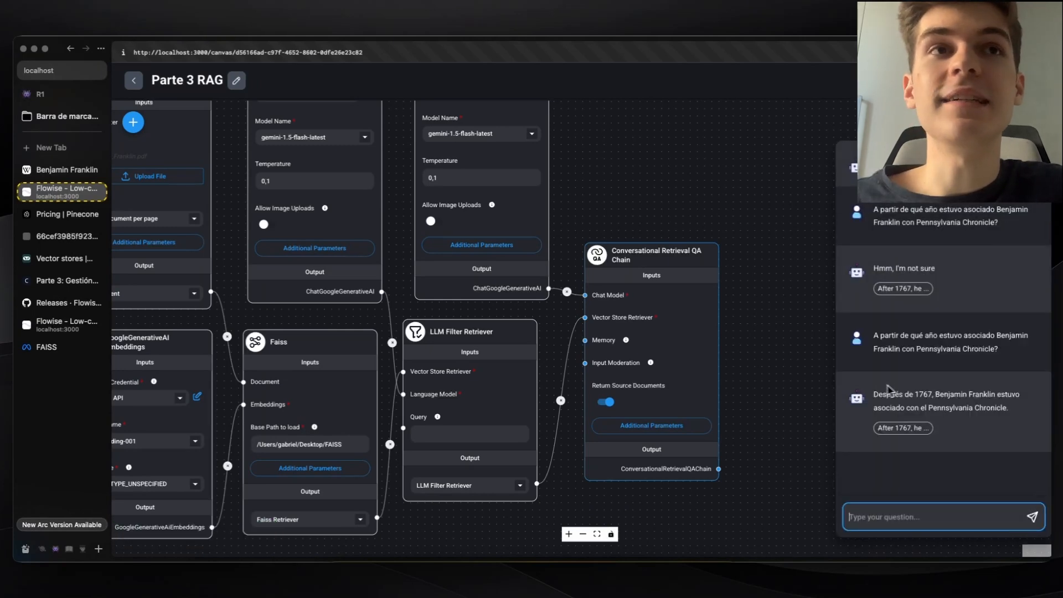
Read the new chat answer and compare it with the page content of its source document.
{"action": "left_click_drag", "start_coordinate": [873, 395], "coordinate": [998, 405]}
{"action": "left_click", "coordinate": [927, 441]}
{"action": "left_click", "coordinate": [905, 429]}
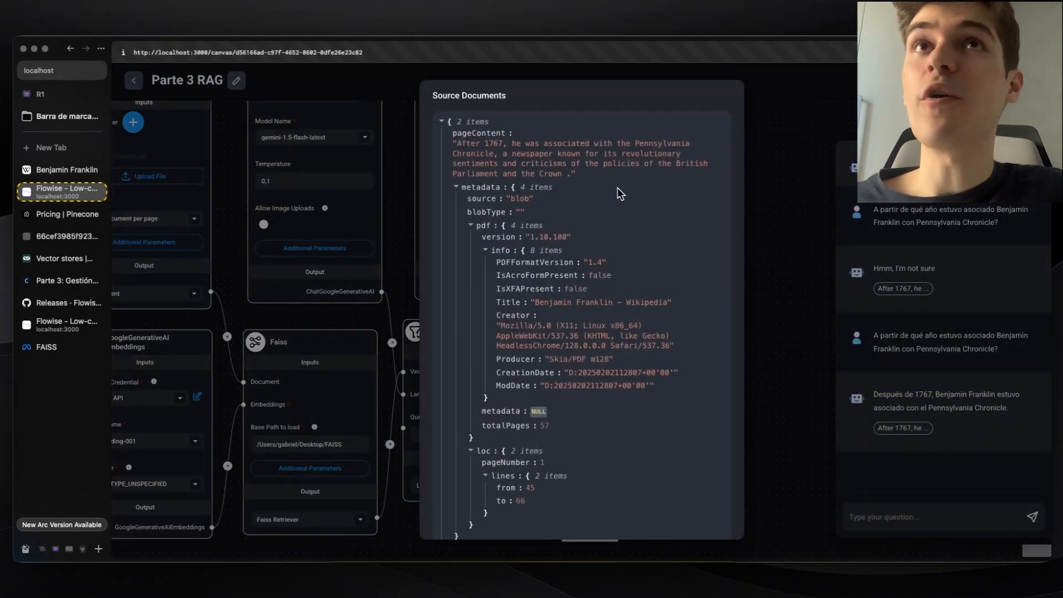
{"action": "left_click_drag", "start_coordinate": [599, 175], "coordinate": [531, 157]}
{"action": "left_click", "coordinate": [786, 188]}
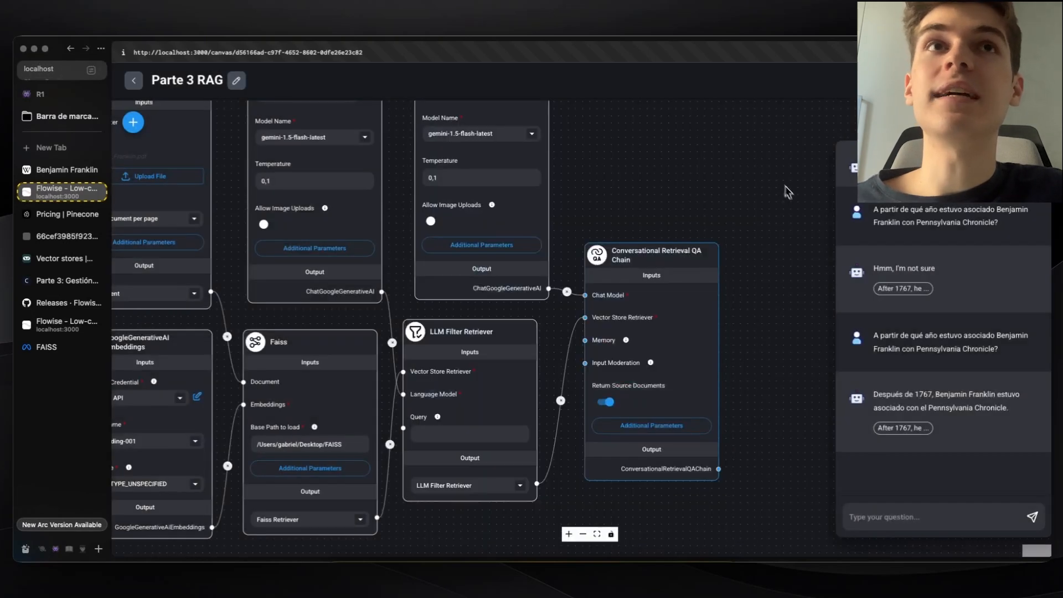
Review the "Contexto:" section of the QA chain's Response Prompt and save the chatflow.
{"action": "left_click", "coordinate": [681, 425]}
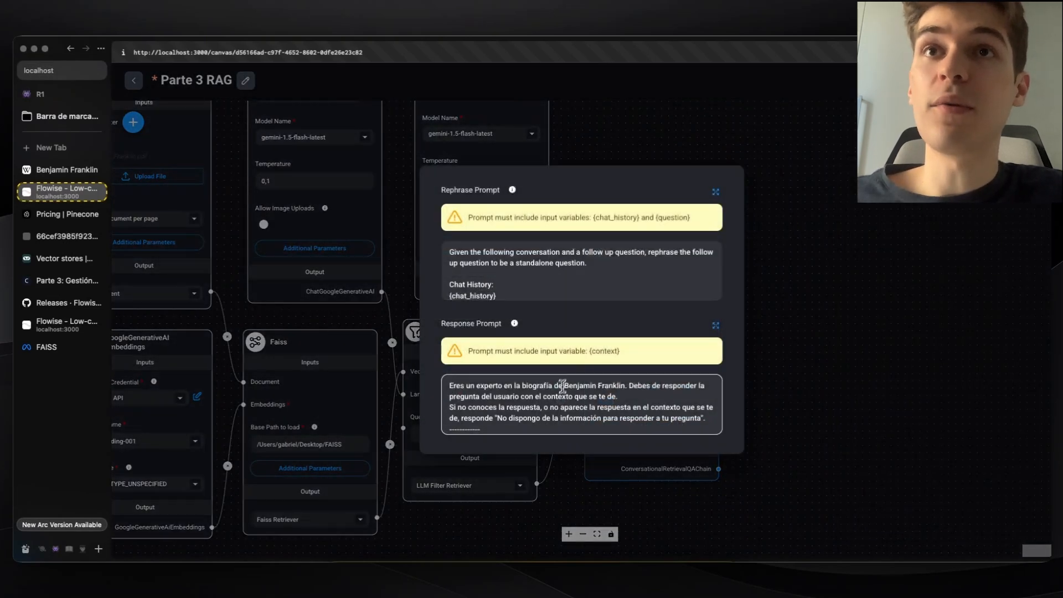
{"action": "scroll", "coordinate": [556, 400], "scroll_direction": "down", "scroll_amount": 3}
{"action": "left_click_drag", "start_coordinate": [482, 401], "coordinate": [455, 407]}
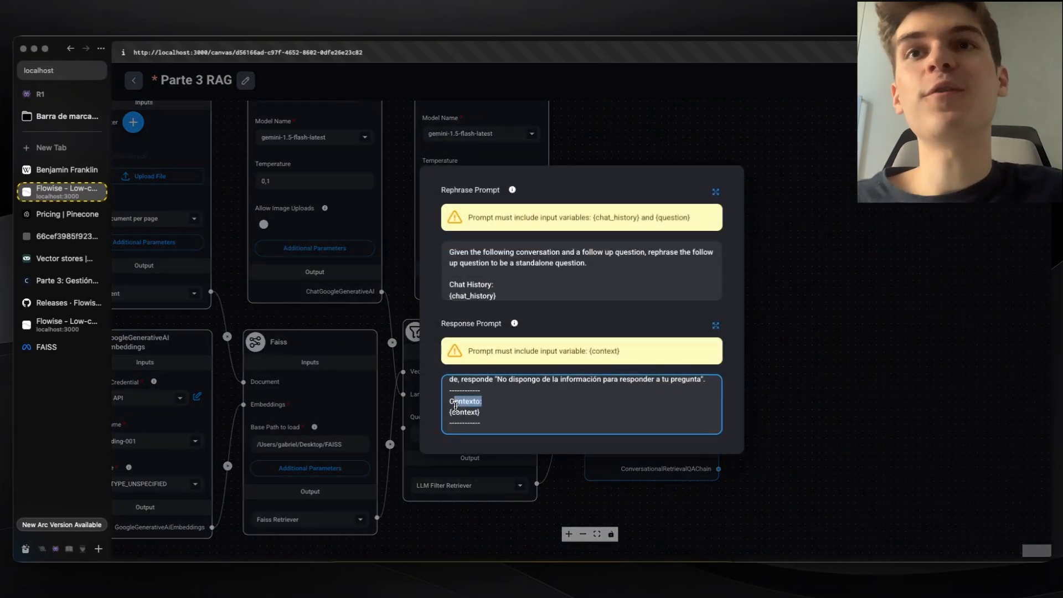
{"action": "scroll", "coordinate": [464, 408], "scroll_direction": "up", "scroll_amount": 3}
{"action": "left_click", "coordinate": [856, 319]}
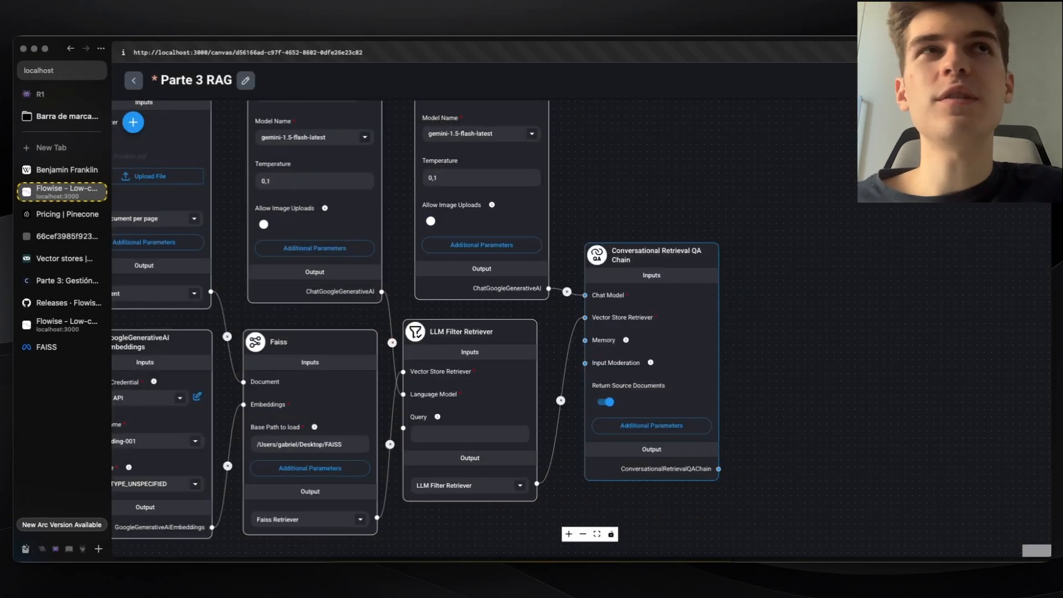
{"action": "left_click", "coordinate": [1002, 80]}
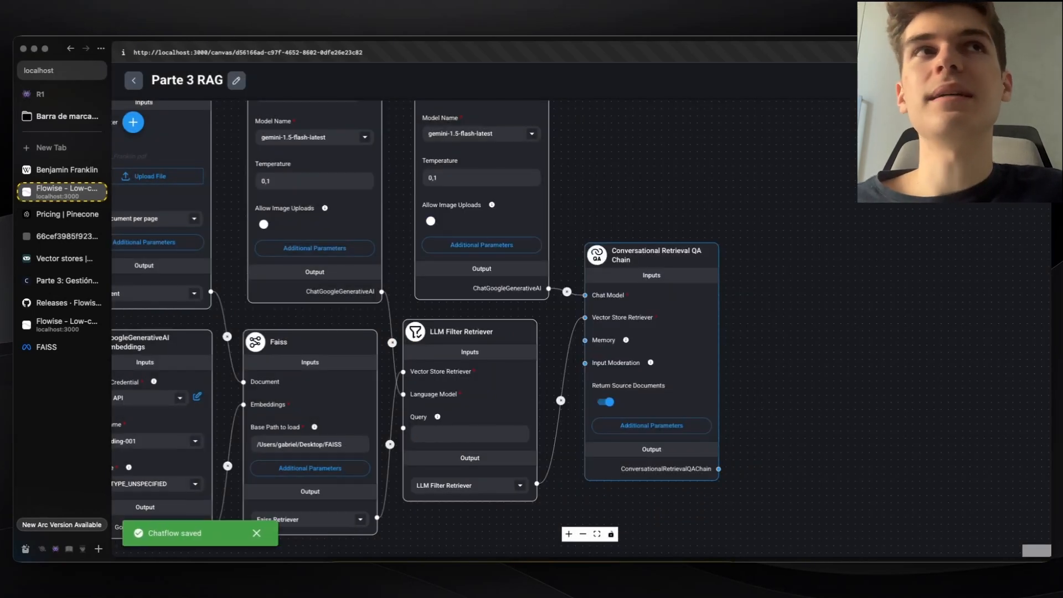
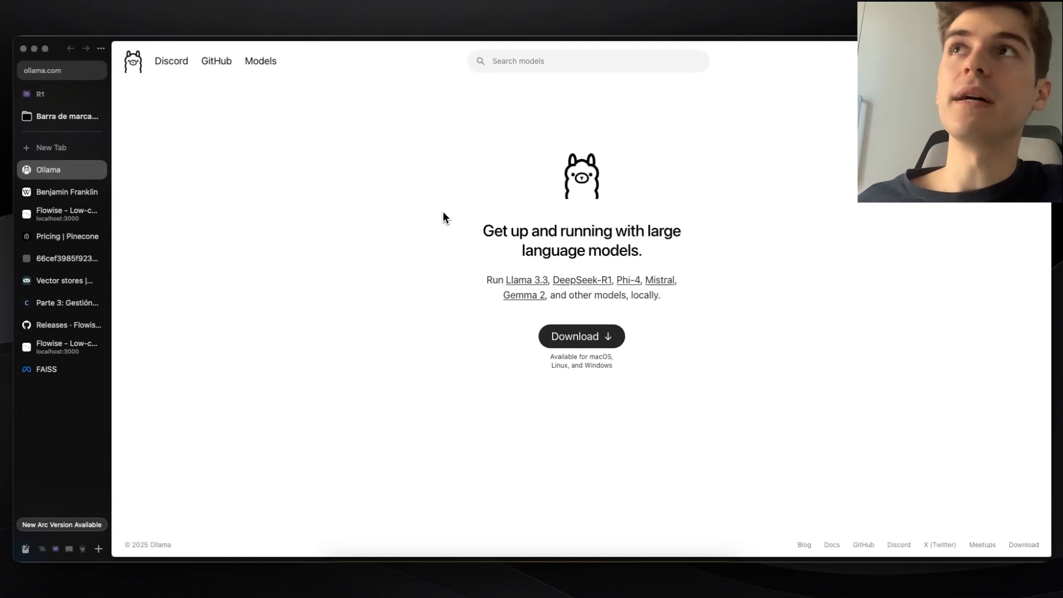
Open the Ollama download page, check the macOS, Linux and Windows options, and proceed past Ollama's welcome screen.
{"action": "left_click", "coordinate": [83, 70]}
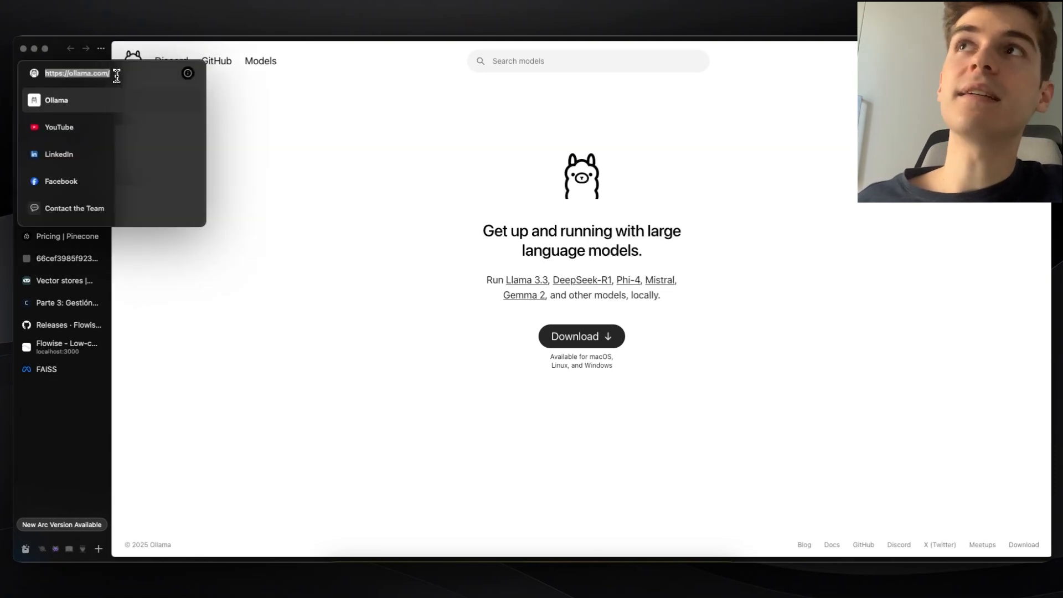
{"action": "left_click", "coordinate": [120, 73]}
{"action": "left_click", "coordinate": [418, 207]}
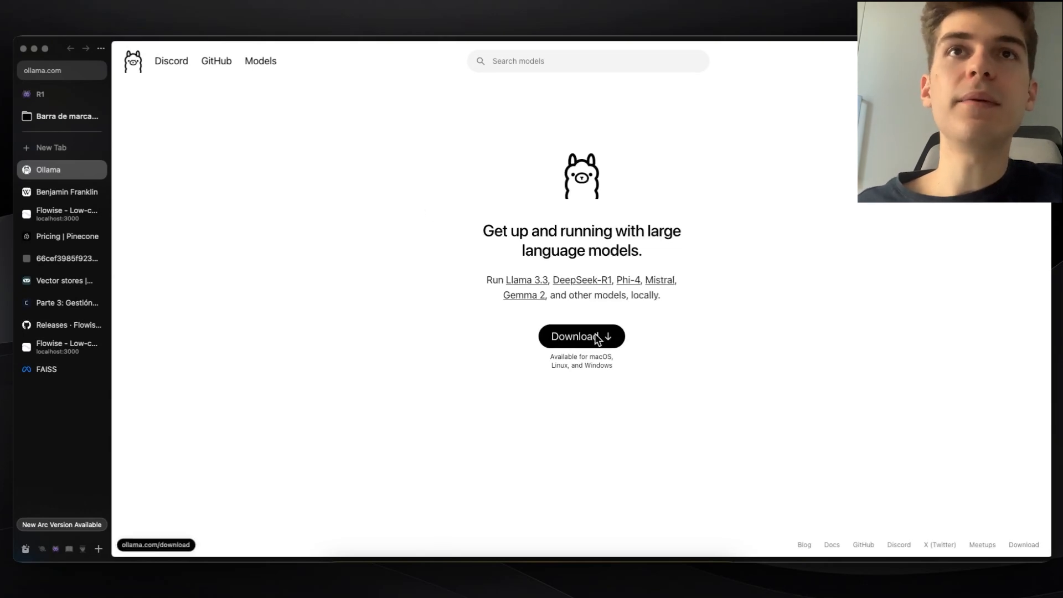
{"action": "left_click_drag", "start_coordinate": [659, 339], "coordinate": [543, 336]}
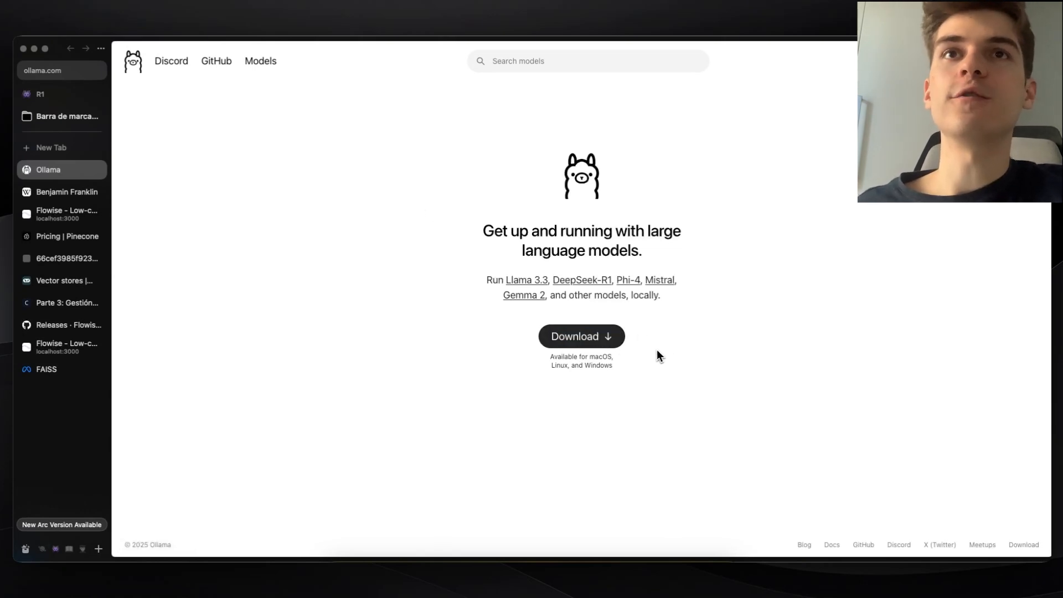
{"action": "left_click", "coordinate": [610, 337]}
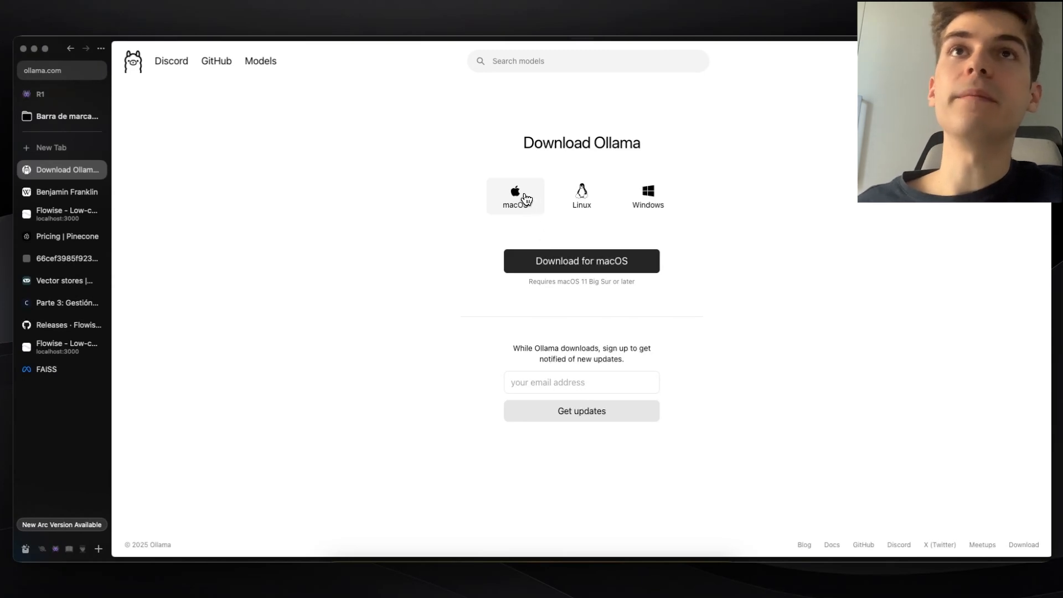
{"action": "left_click", "coordinate": [585, 195]}
{"action": "left_click", "coordinate": [641, 196]}
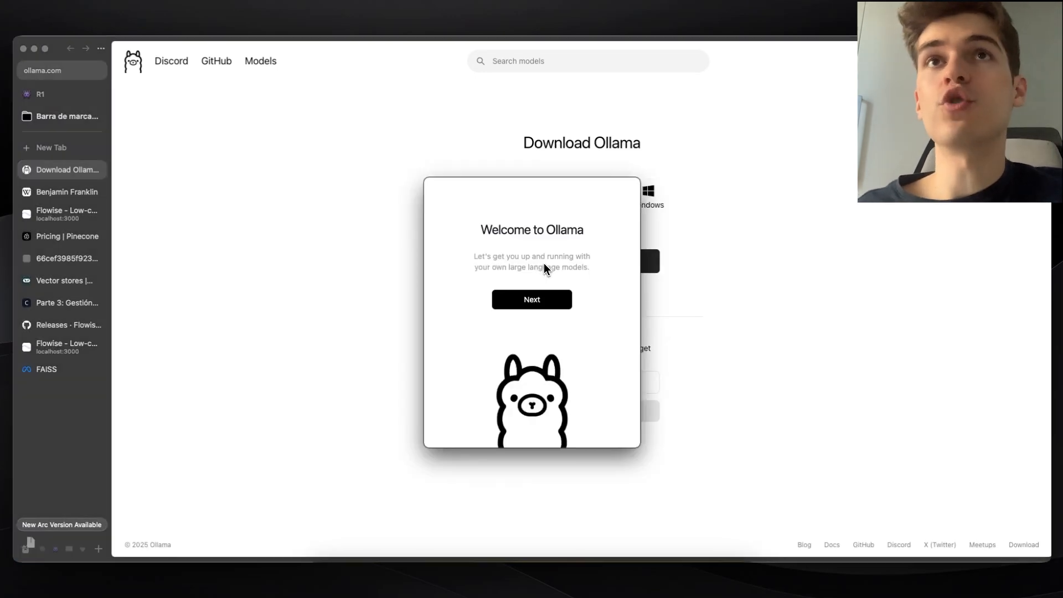
{"action": "left_click", "coordinate": [535, 302]}
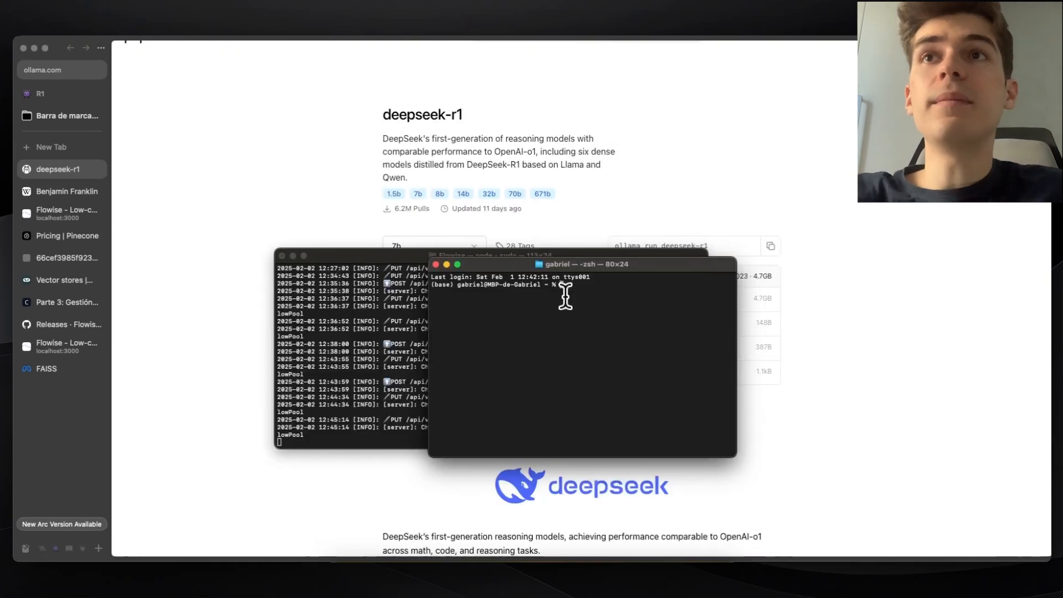
Run "ollama" in a new terminal window and review its list of available commands.
{"action": "type", "text": "ollama"}
{"action": "key", "text": "Return"}
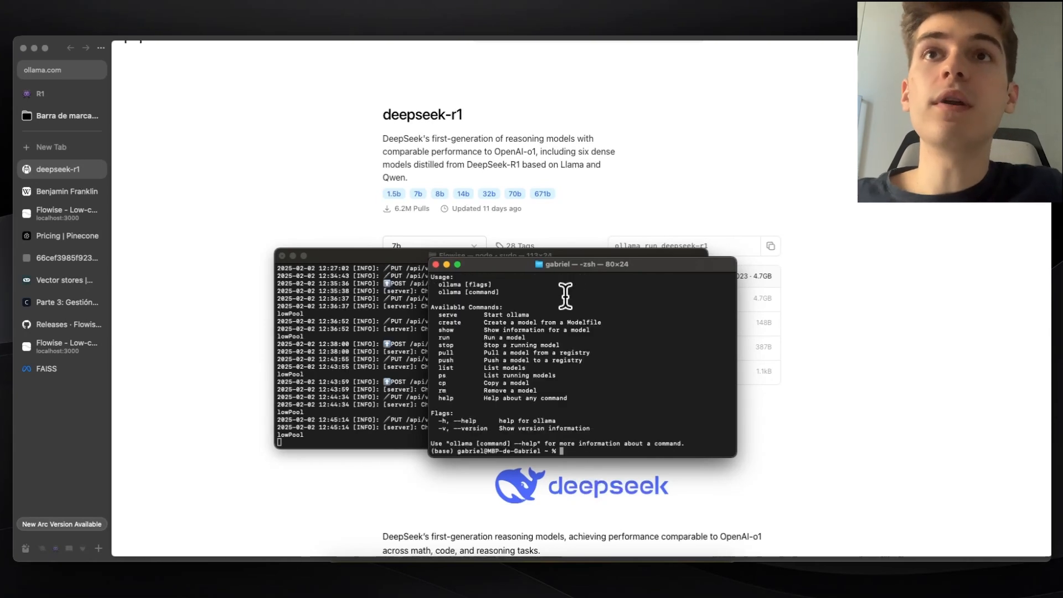
{"action": "scroll", "coordinate": [535, 332], "scroll_direction": "up", "scroll_amount": 2}
{"action": "left_click_drag", "start_coordinate": [454, 295], "coordinate": [588, 406]}
{"action": "scroll", "coordinate": [593, 406], "scroll_direction": "down", "scroll_amount": 2}
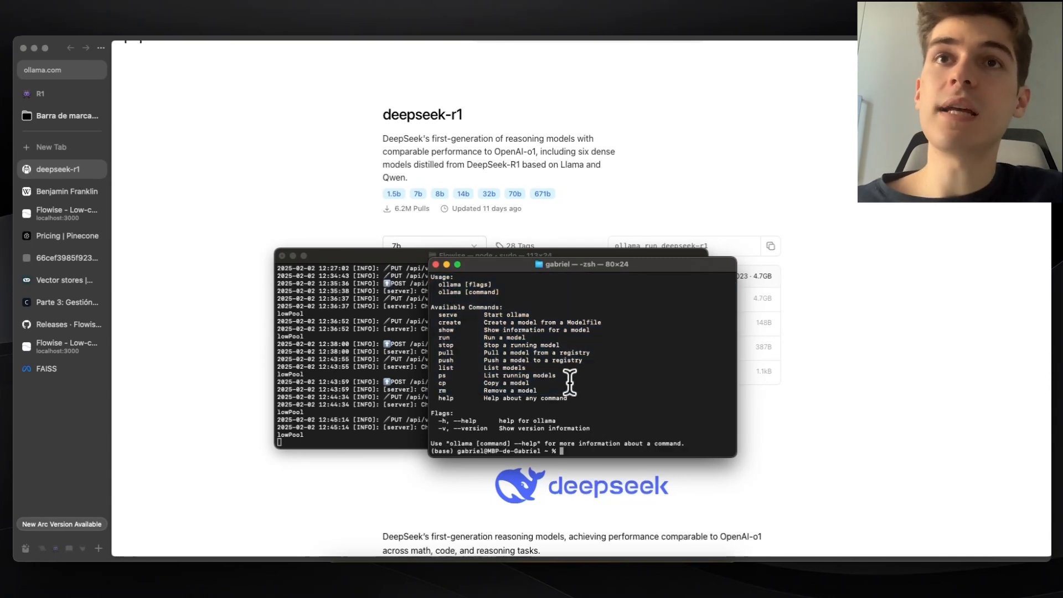
Select the 7b size on the deepseek-r1 model page and copy its command "ollama run deepseek-r1:7b".
{"action": "left_click", "coordinate": [777, 362]}
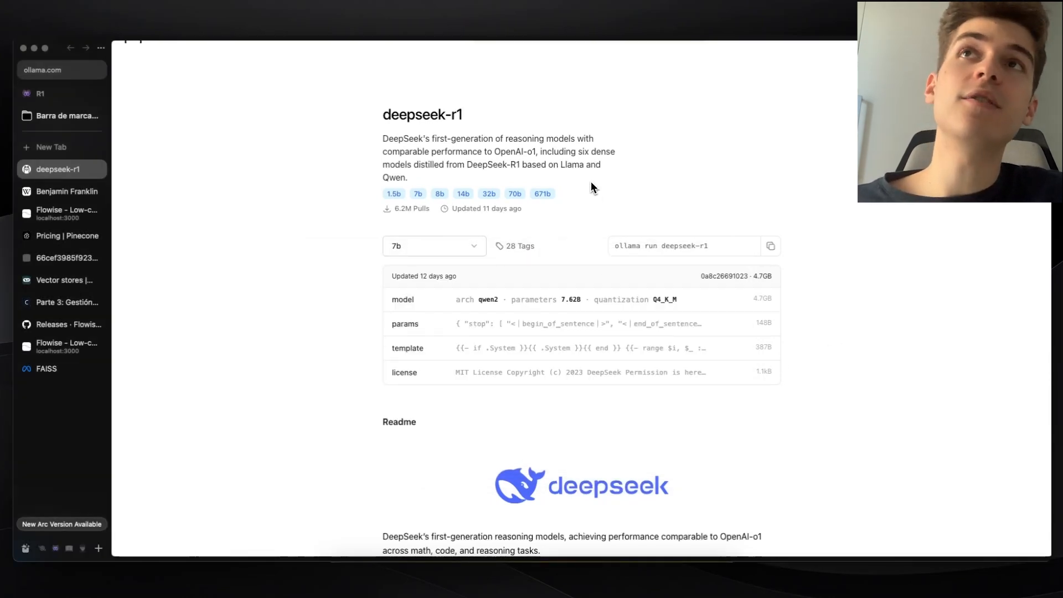
{"action": "scroll", "coordinate": [498, 145], "scroll_direction": "down", "scroll_amount": 1}
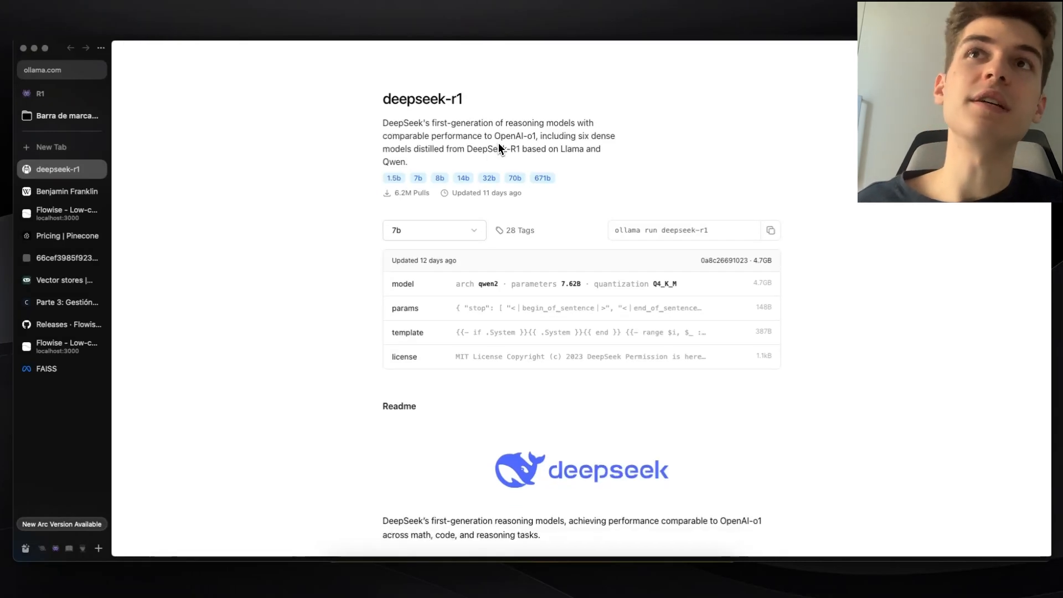
{"action": "left_click", "coordinate": [437, 230]}
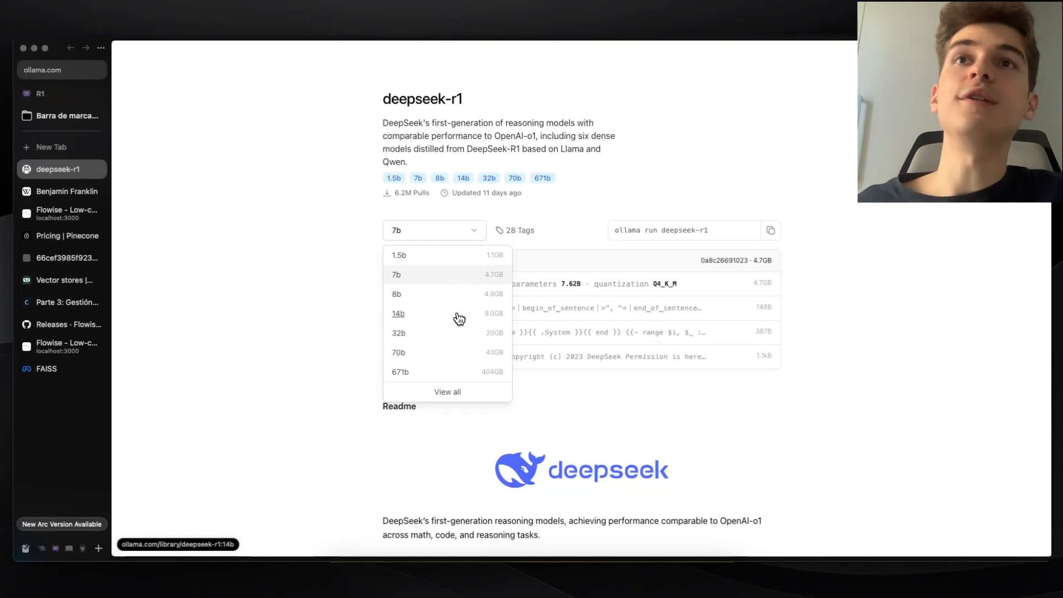
{"action": "left_click", "coordinate": [491, 281]}
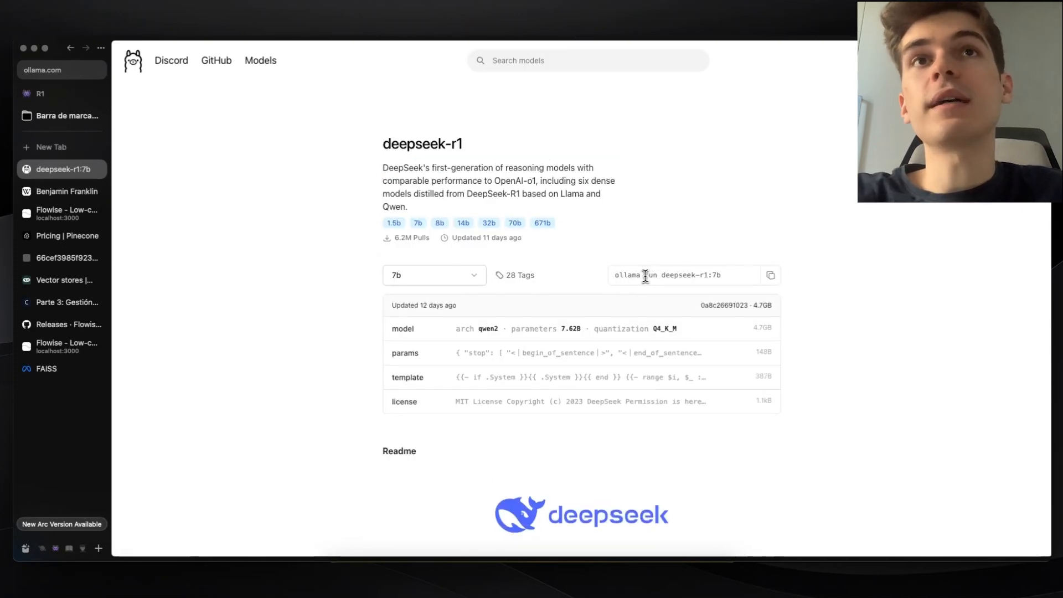
{"action": "left_click_drag", "start_coordinate": [618, 276], "coordinate": [749, 257]}
{"action": "left_click", "coordinate": [773, 257]}
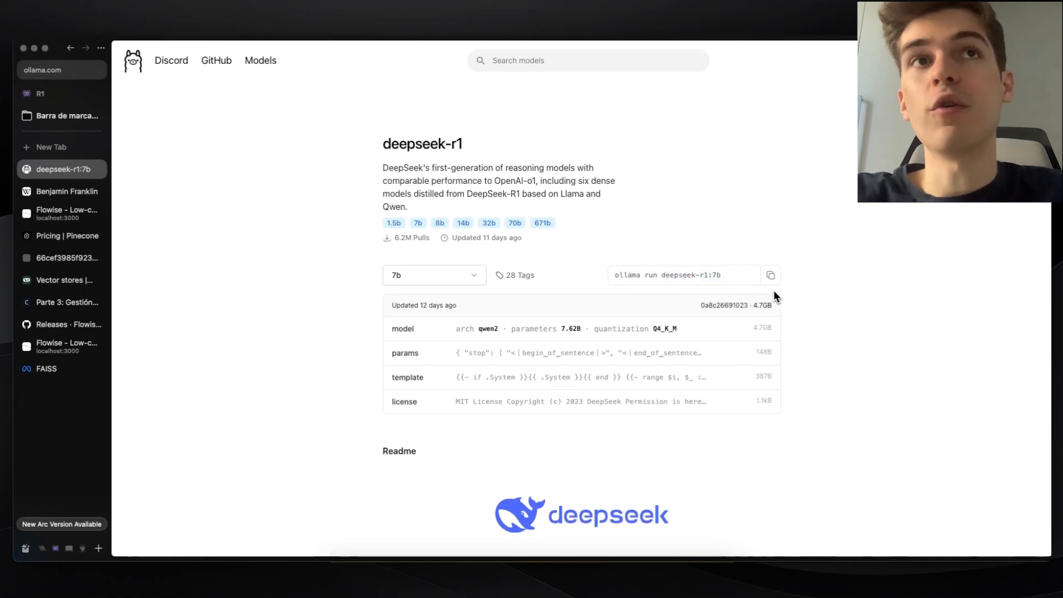
{"action": "left_click", "coordinate": [770, 276]}
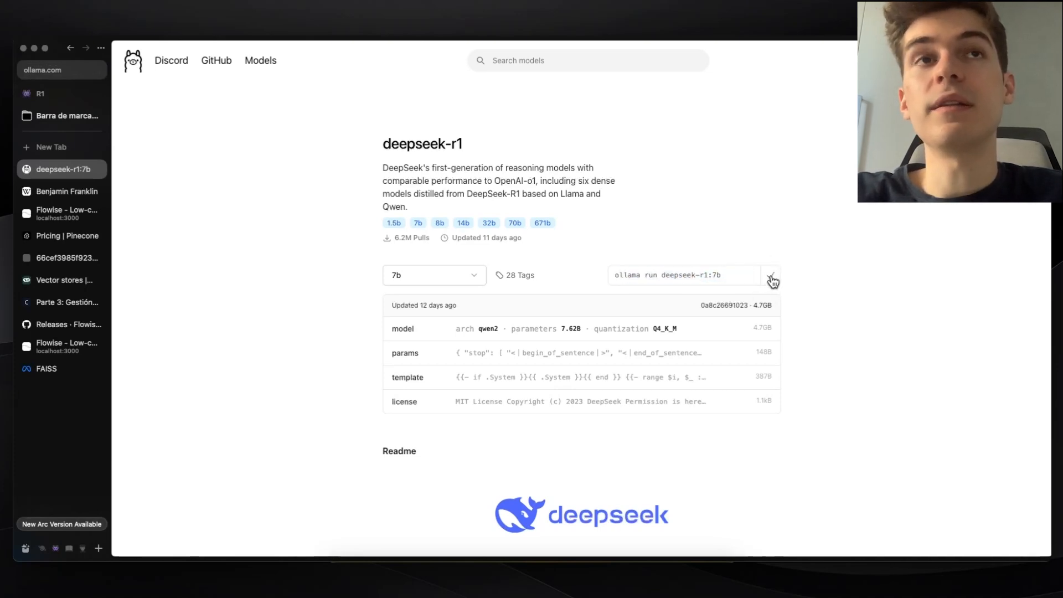
Run "ollama run deepseek-r1:7b" in the terminal and check the model's download output.
{"action": "left_click", "coordinate": [536, 565]}
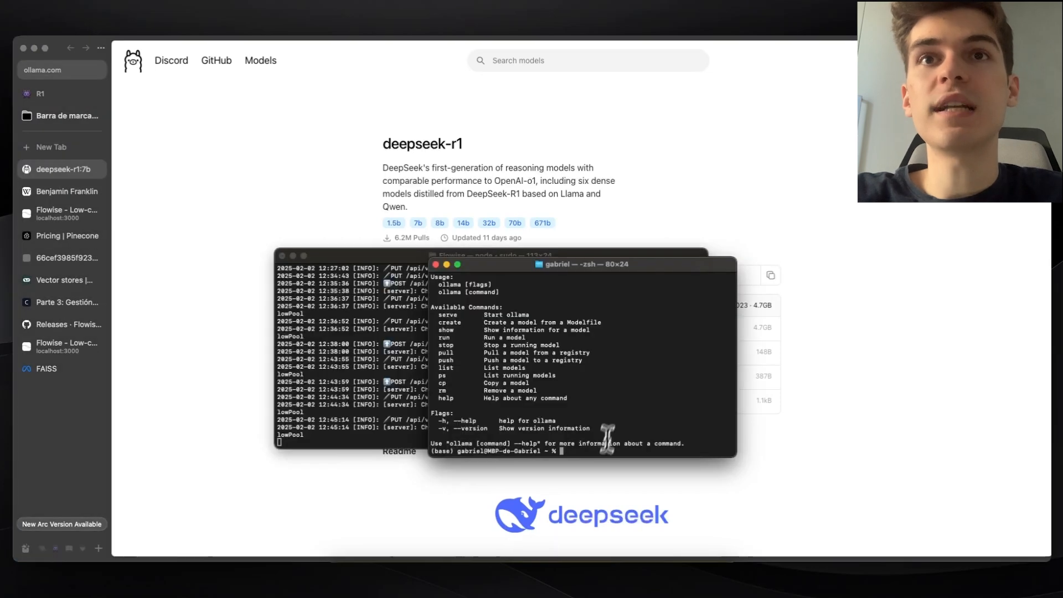
{"action": "key", "text": "super+v"}
{"action": "key", "text": "Return"}
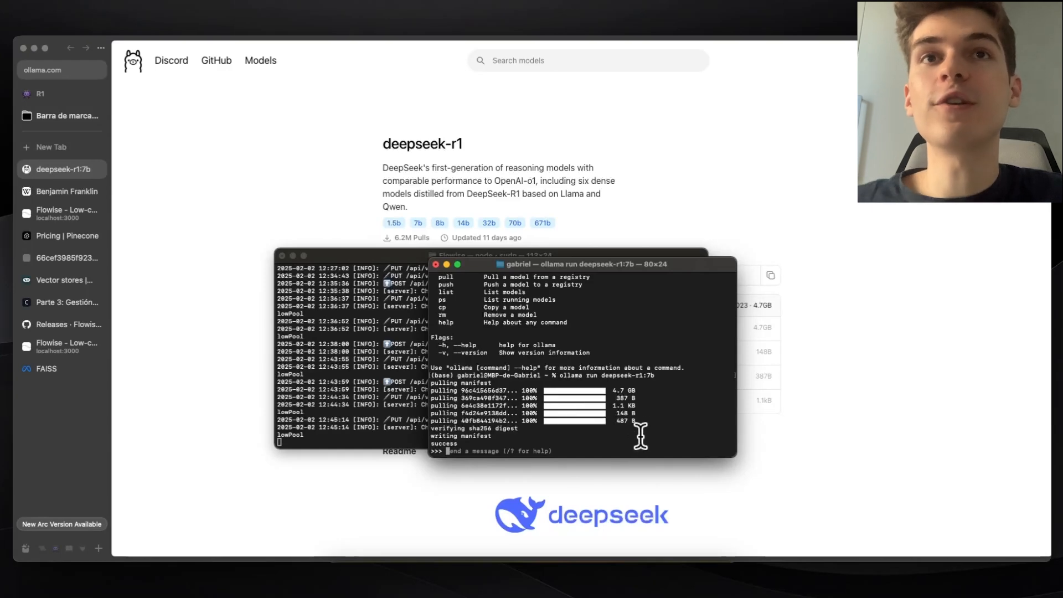
{"action": "left_click_drag", "start_coordinate": [635, 440], "coordinate": [516, 376]}
{"action": "left_click", "coordinate": [518, 398]}
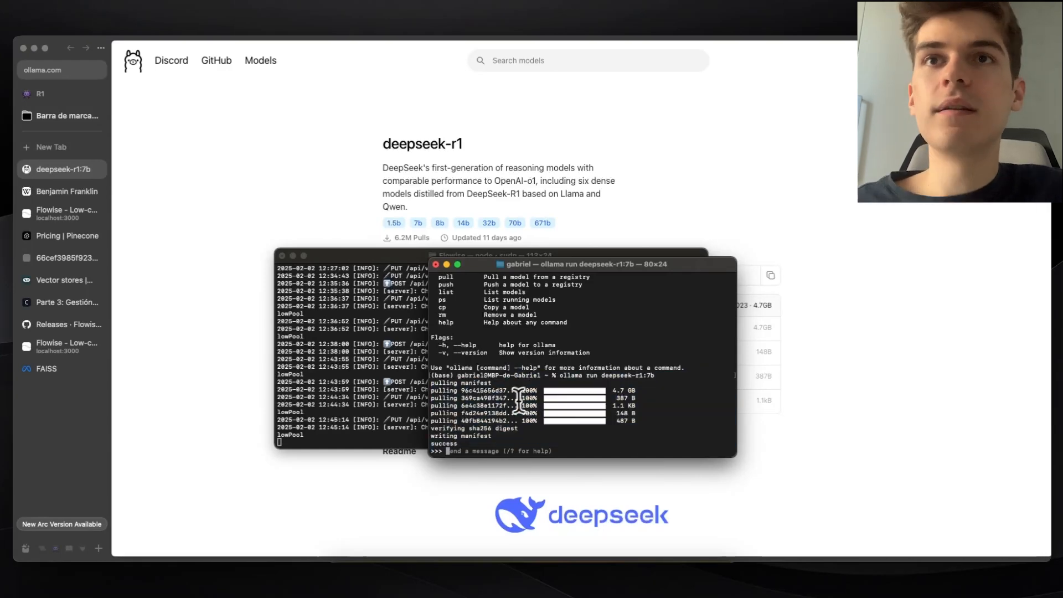
{"action": "left_click_drag", "start_coordinate": [502, 440], "coordinate": [456, 382]}
{"action": "left_click", "coordinate": [503, 377]}
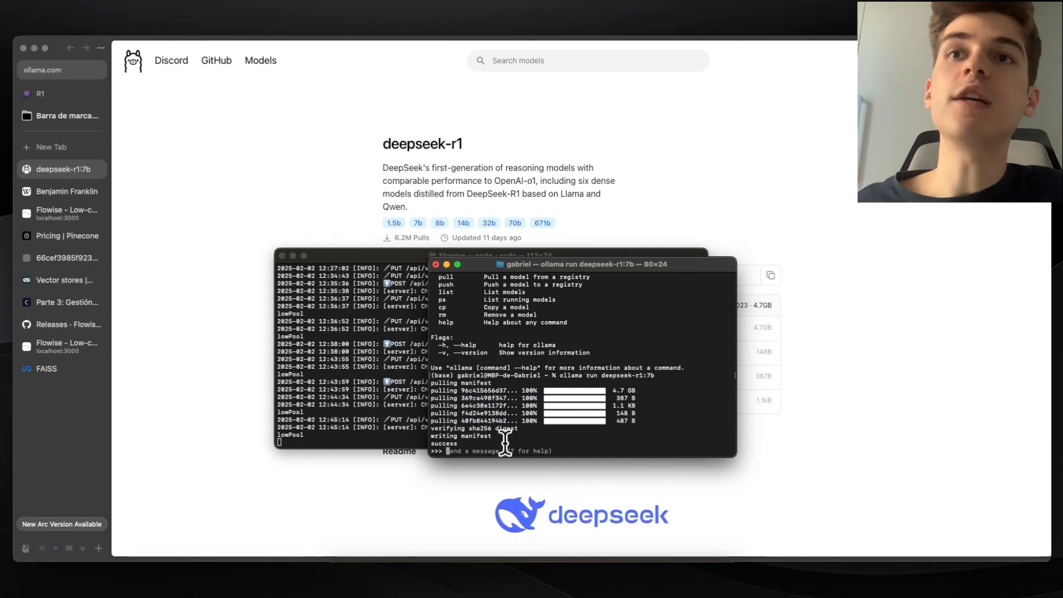
Test the local DeepSeek model with the message "Hola" and exit the chat session.
{"action": "type", "text": "Hola"}
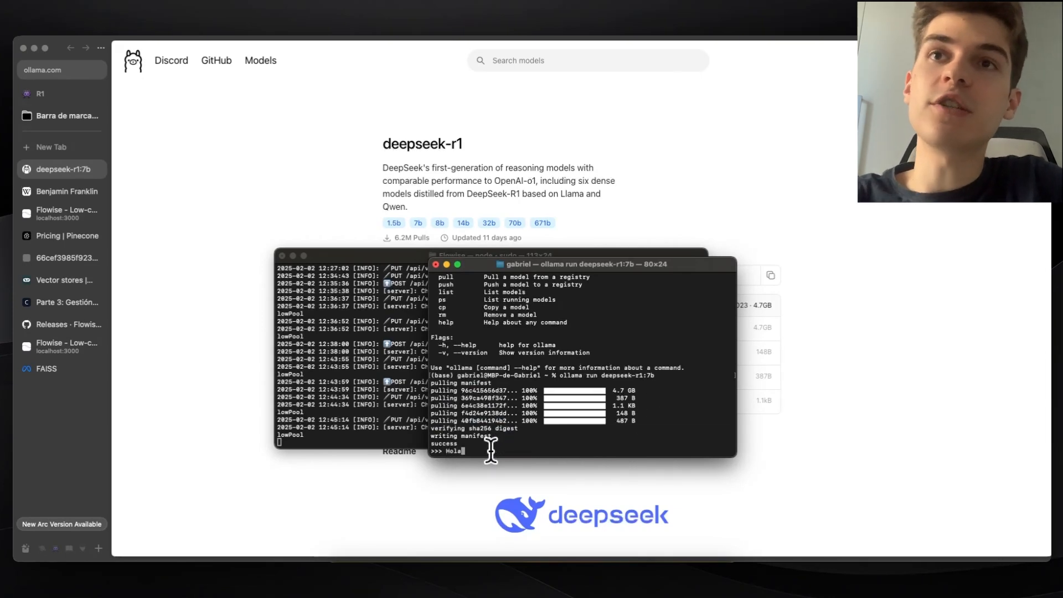
{"action": "key", "text": "Return"}
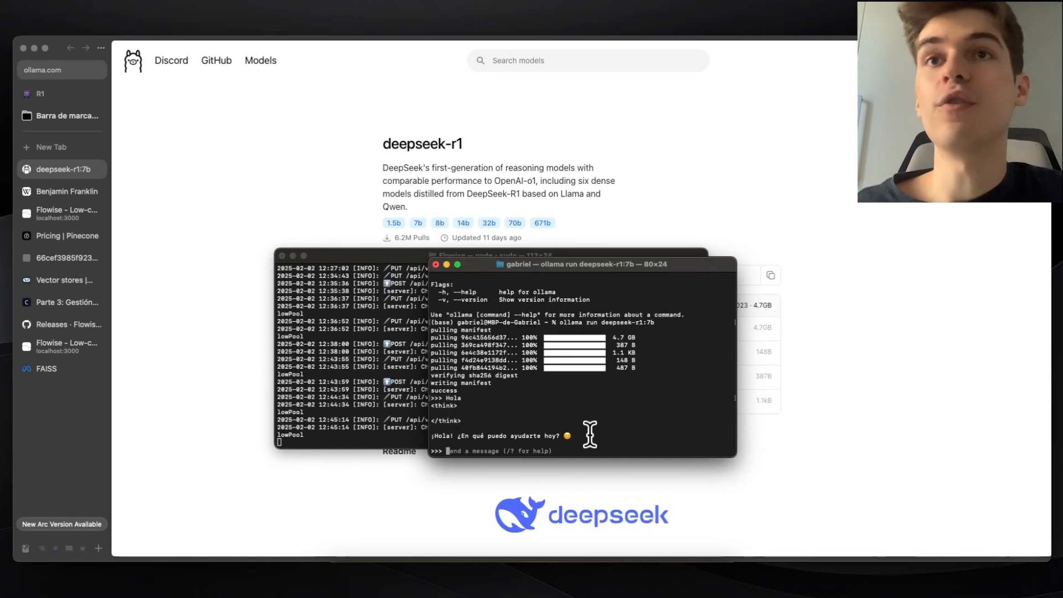
{"action": "key", "text": "ctrl+c"}
{"action": "key", "text": "ctrl+d"}
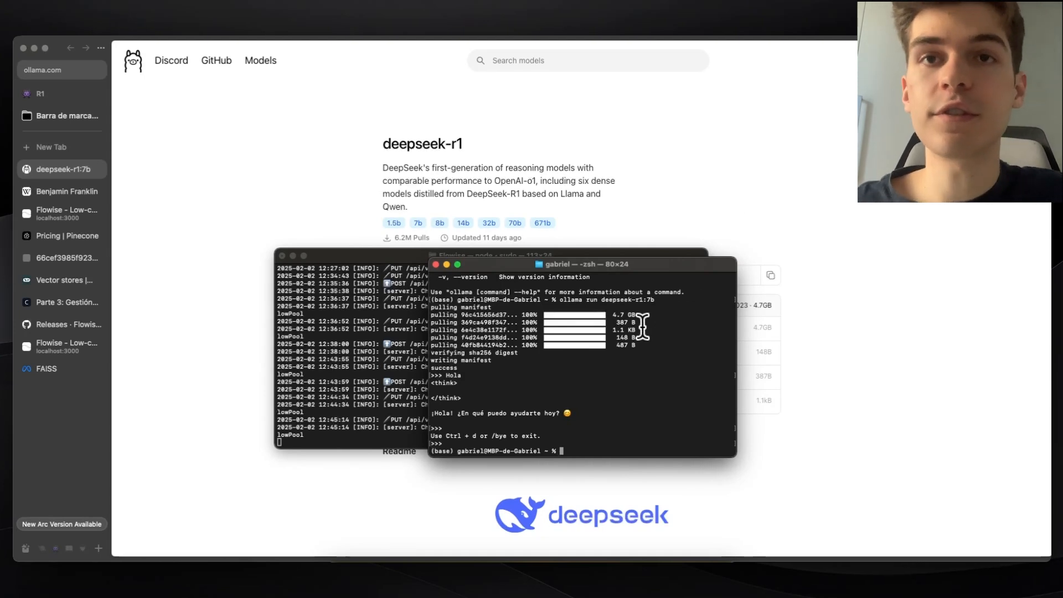
Run "ollama serve" in the terminal and inspect the listening address in its output.
{"action": "type", "text": "l"}
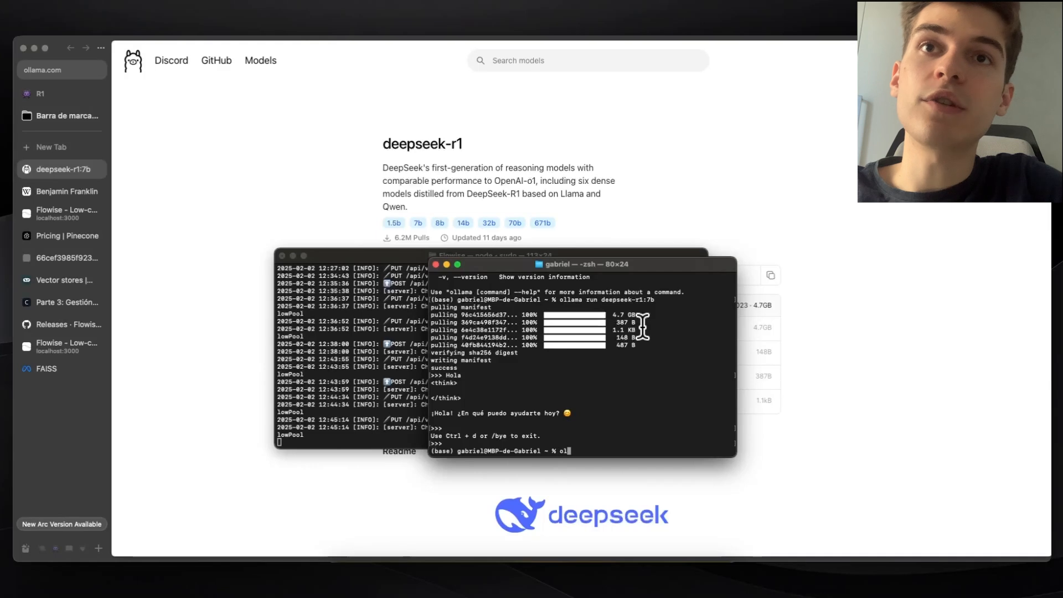
{"action": "type", "text": "lama serve"}
{"action": "key", "text": "Return"}
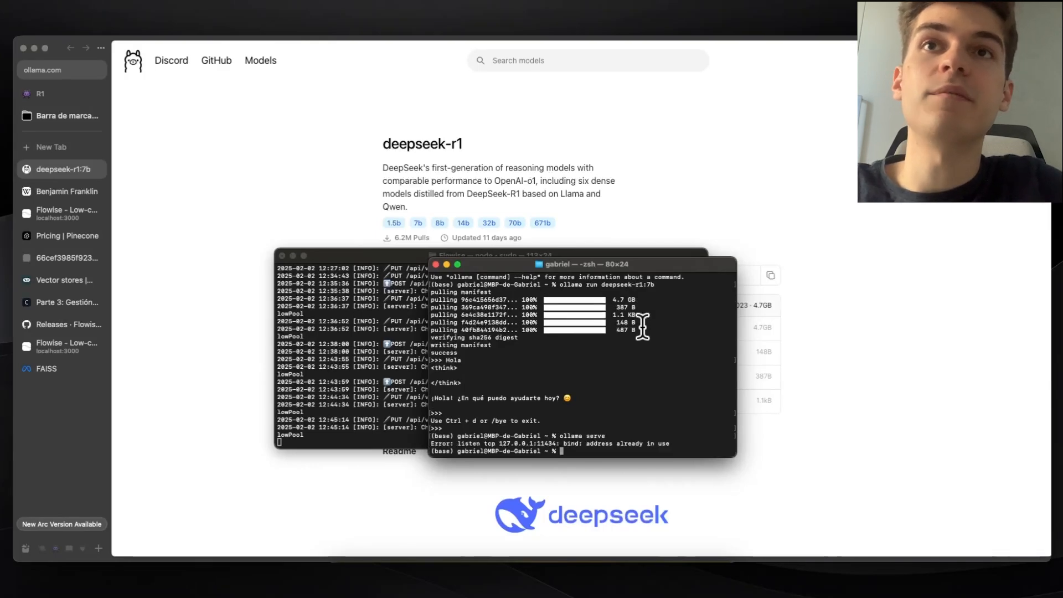
{"action": "left_click_drag", "start_coordinate": [672, 443], "coordinate": [508, 446]}
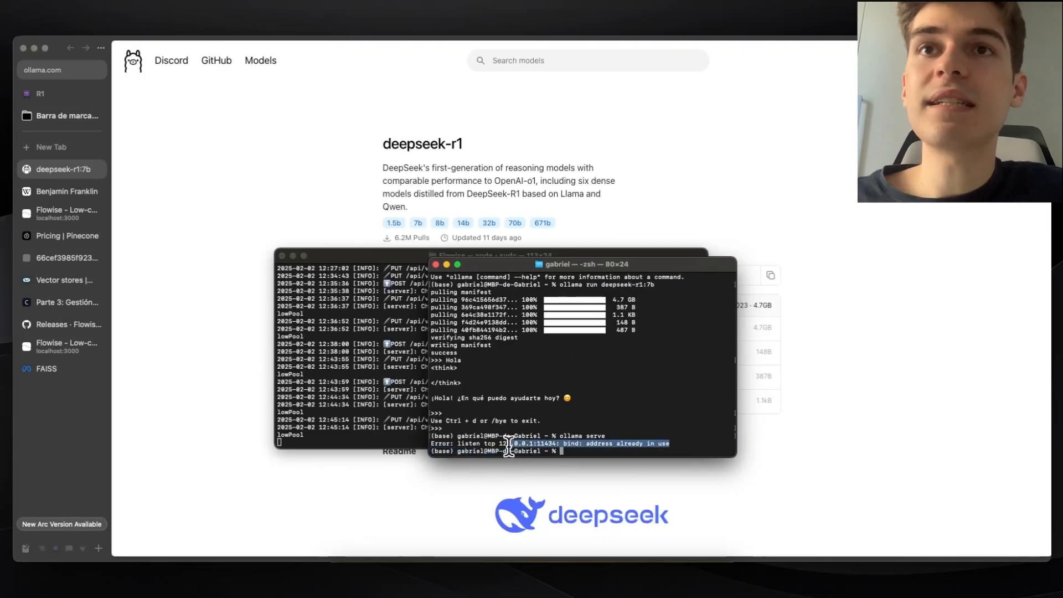
{"action": "left_click", "coordinate": [687, 446]}
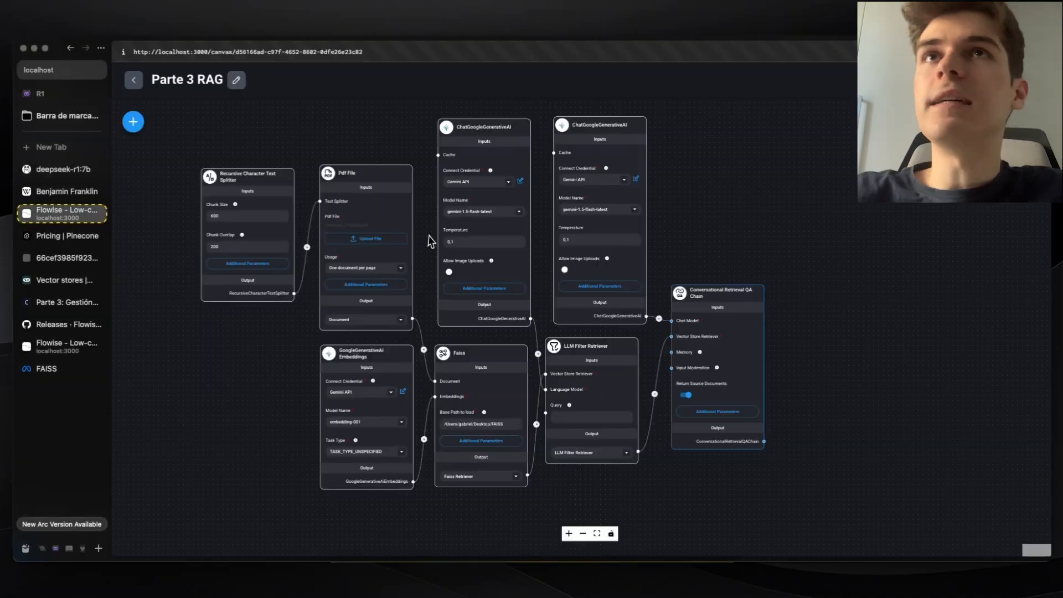
Switch to the "Parte 3 RAG" chatflow in Flowise and add a ChatOllama node from the chat models.
{"action": "left_click_drag", "start_coordinate": [340, 108], "coordinate": [444, 195]}
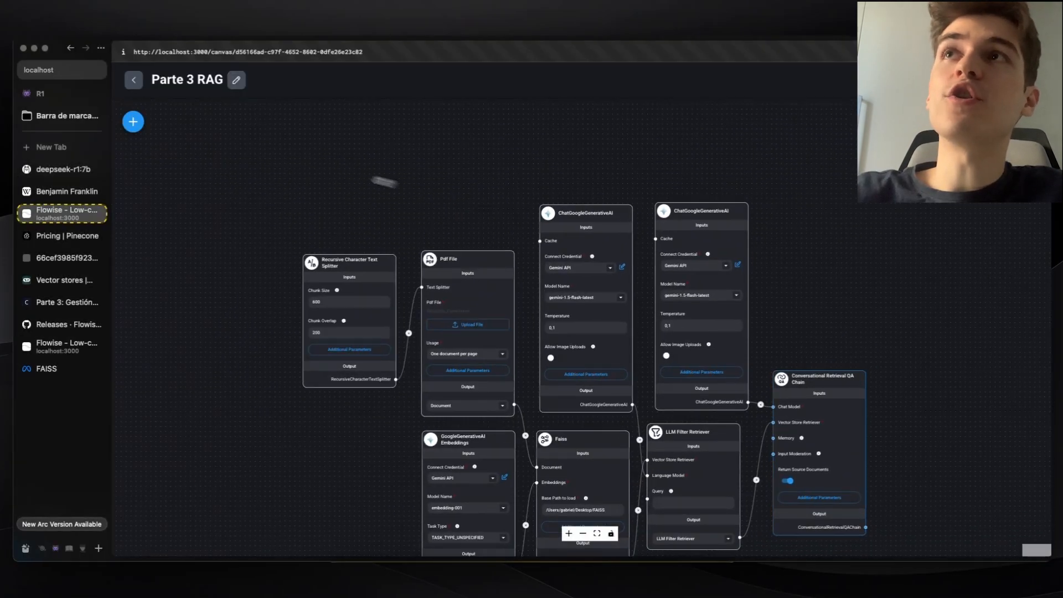
{"action": "left_click", "coordinate": [132, 122]}
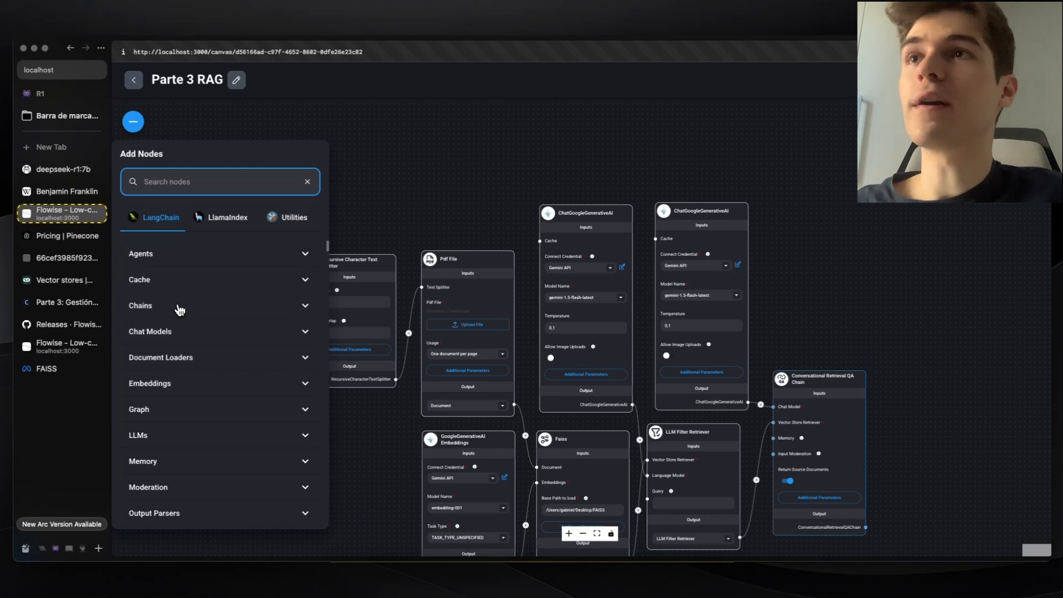
{"action": "left_click", "coordinate": [181, 334]}
{"action": "scroll", "coordinate": [228, 334], "scroll_direction": "down", "scroll_amount": 4}
{"action": "scroll", "coordinate": [447, 213], "scroll_direction": "down", "scroll_amount": 1}
{"action": "left_click_drag", "start_coordinate": [447, 210], "coordinate": [626, 139]}
{"action": "scroll", "coordinate": [238, 426], "scroll_direction": "down", "scroll_amount": 6}
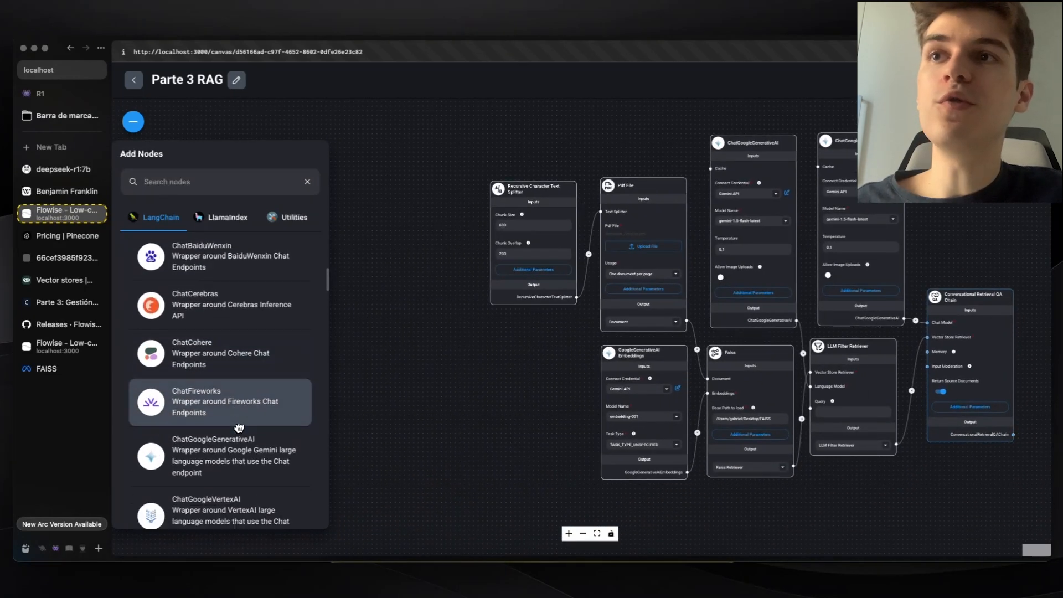
{"action": "scroll", "coordinate": [239, 428], "scroll_direction": "down", "scroll_amount": 3}
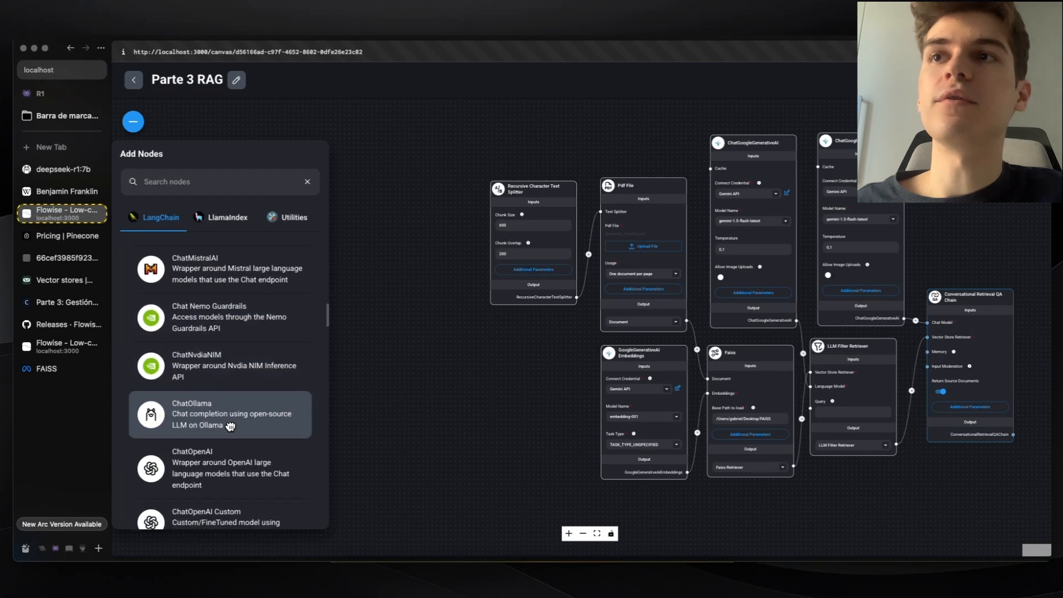
{"action": "left_click_drag", "start_coordinate": [213, 386], "coordinate": [709, 25]}
Move the Gemini chat model nodes aside and connect ChatOllama to the Conversational Retrieval QA Chain's Chat Model input.
{"action": "scroll", "coordinate": [550, 363], "scroll_direction": "up", "scroll_amount": 1}
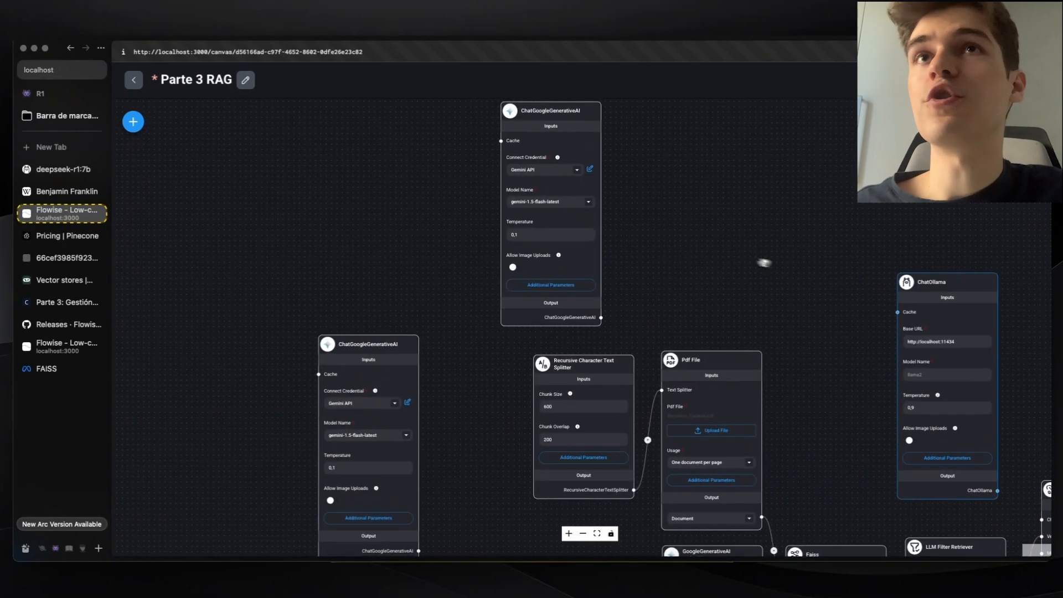
{"action": "left_click_drag", "start_coordinate": [575, 193], "coordinate": [383, 186]}
{"action": "left_click_drag", "start_coordinate": [873, 292], "coordinate": [545, 228]}
{"action": "mouse_move", "coordinate": [612, 262]}
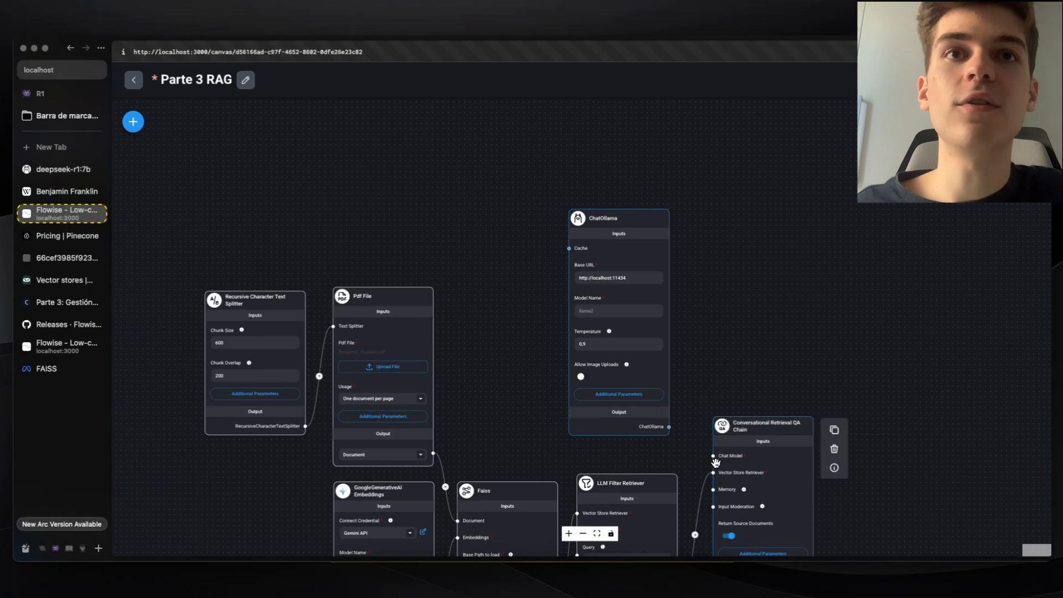
{"action": "scroll", "coordinate": [673, 354], "scroll_direction": "up", "scroll_amount": 3}
{"action": "left_click_drag", "start_coordinate": [581, 217], "coordinate": [599, 248]}
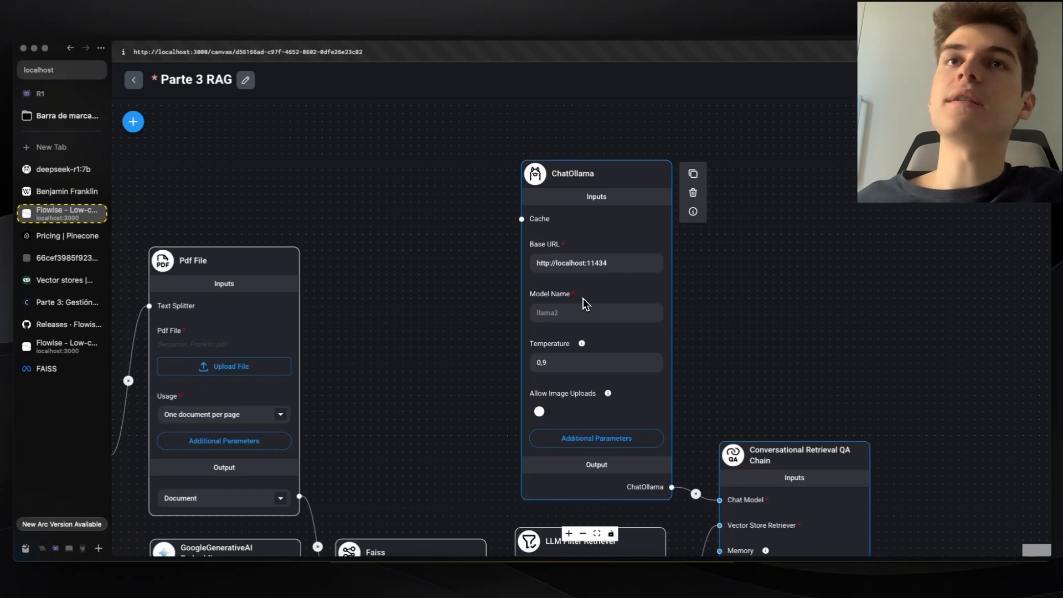
Compare the ChatOllama node's Base URL with the local Ollama server address shown in the terminal.
{"action": "scroll", "coordinate": [585, 303], "scroll_direction": "down", "scroll_amount": 1}
{"action": "left_click", "coordinate": [596, 268]}
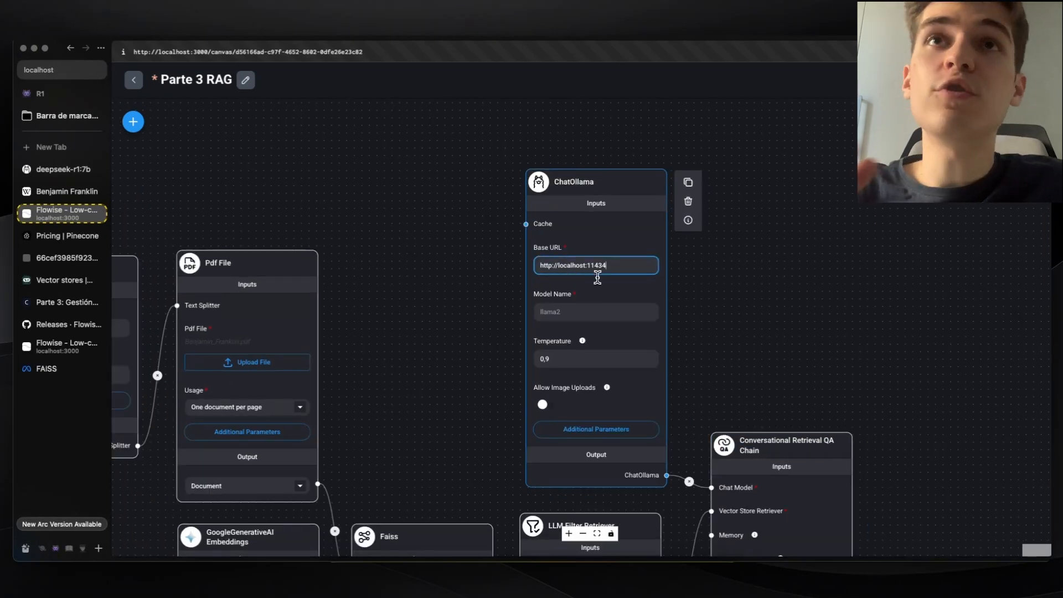
{"action": "left_click", "coordinate": [534, 593]}
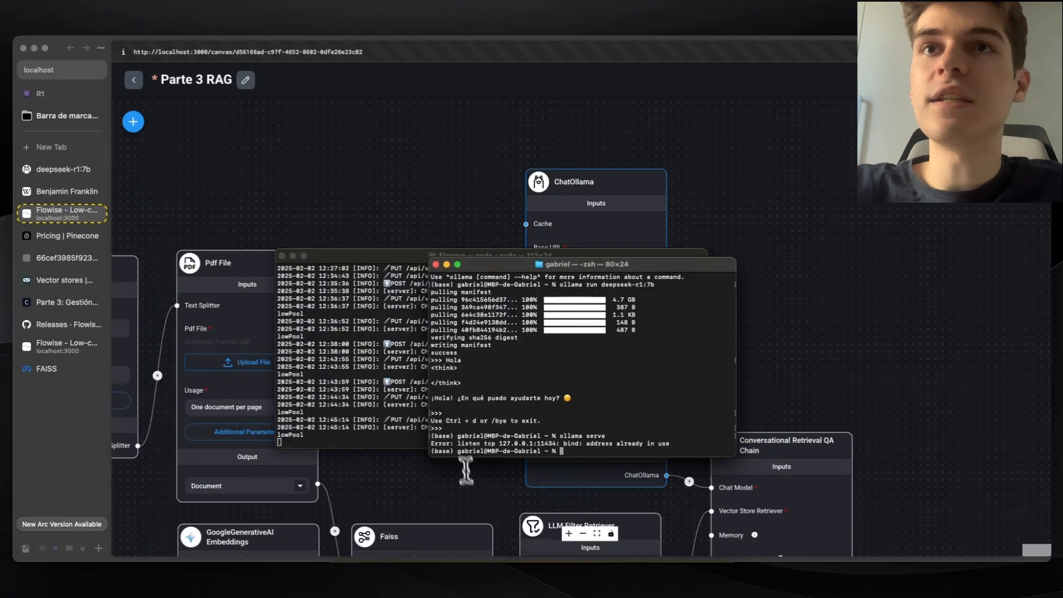
{"action": "left_click_drag", "start_coordinate": [499, 444], "coordinate": [537, 443]}
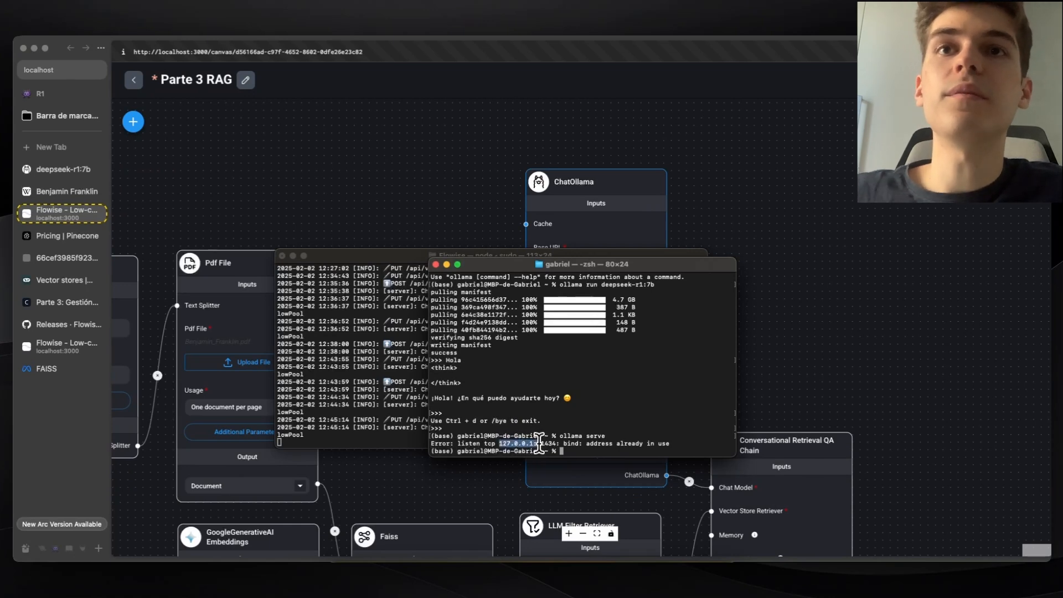
{"action": "left_click", "coordinate": [537, 445]}
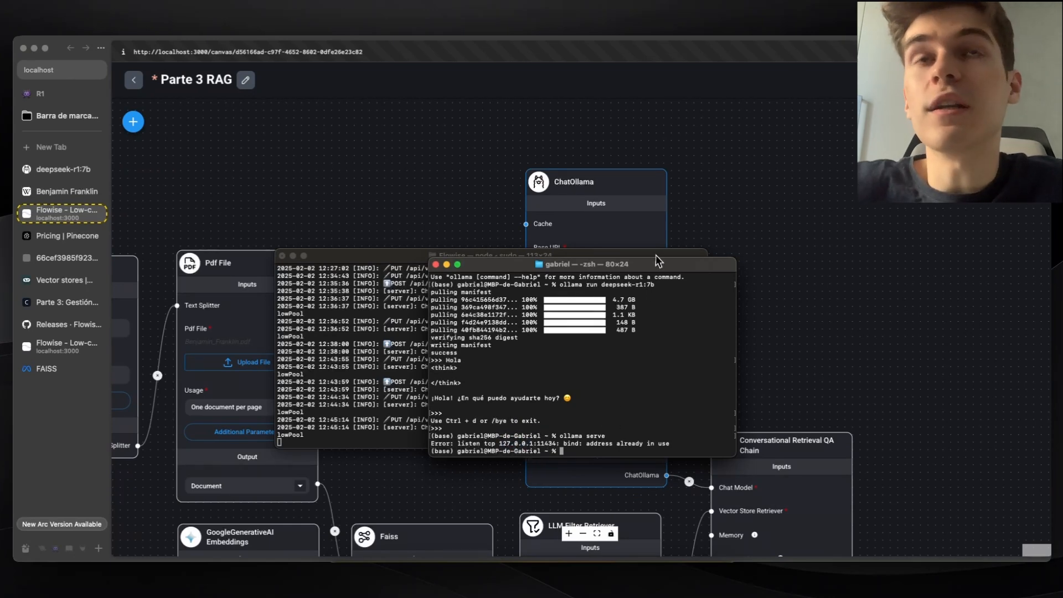
{"action": "left_click", "coordinate": [642, 230]}
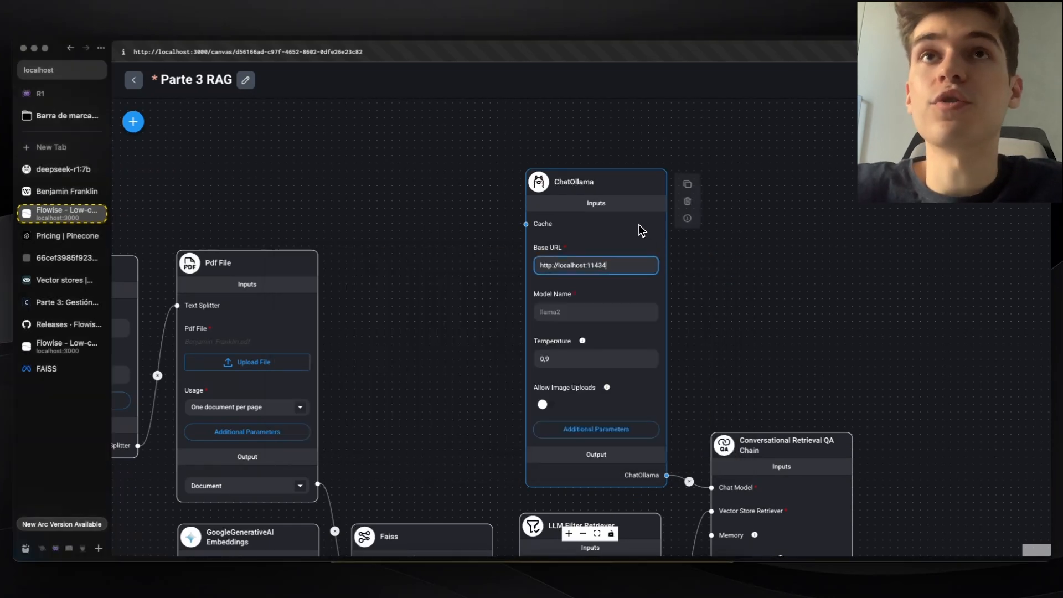
{"action": "double_click", "coordinate": [576, 267]}
{"action": "key", "text": "super+Tab"}
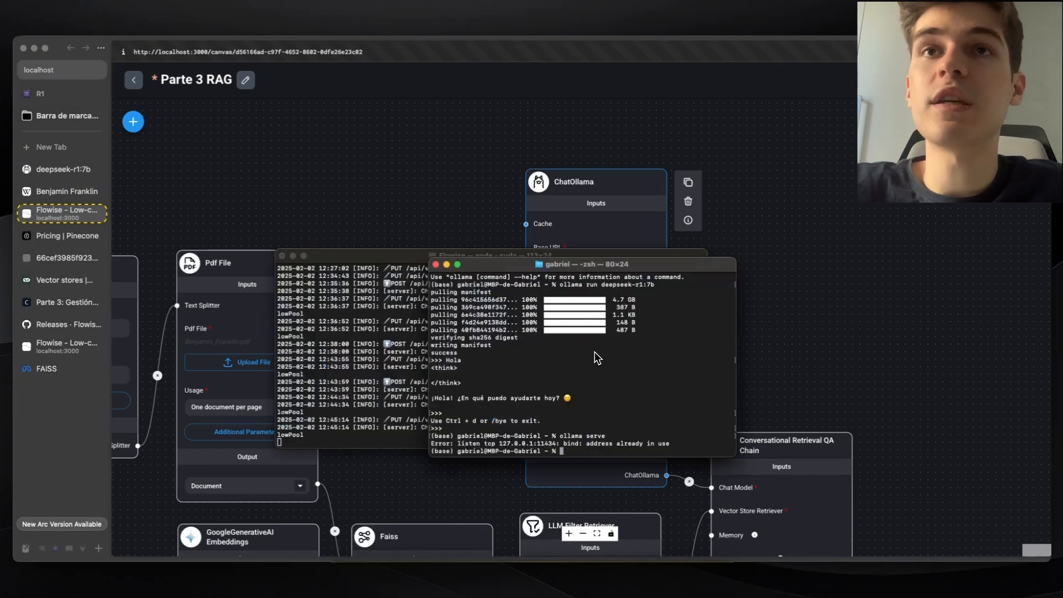
{"action": "left_click_drag", "start_coordinate": [499, 444], "coordinate": [532, 443]}
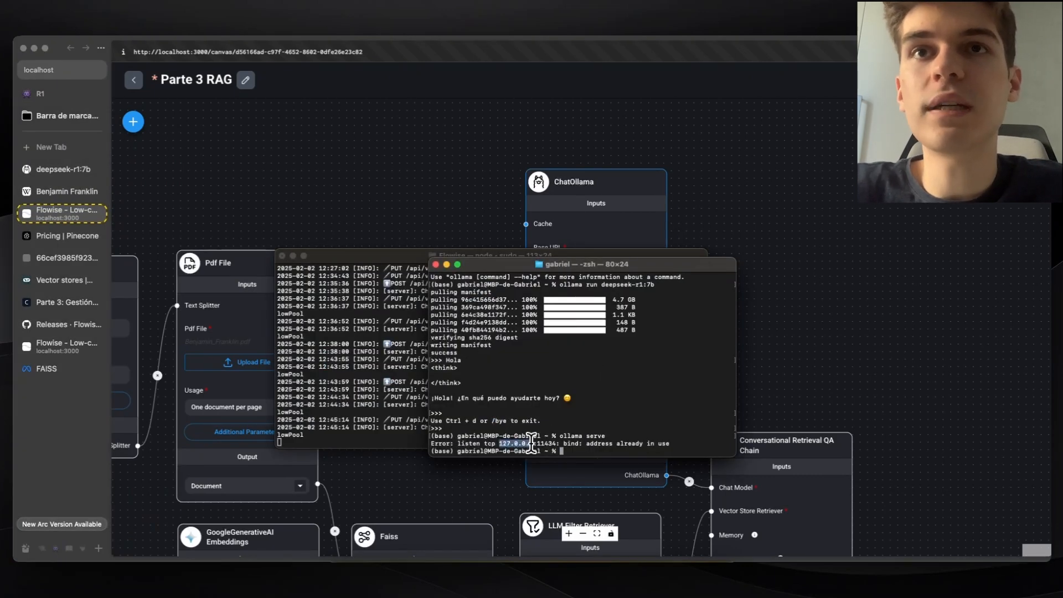
{"action": "left_click_drag", "start_coordinate": [532, 443], "coordinate": [501, 443]}
{"action": "key", "text": "super+c"}
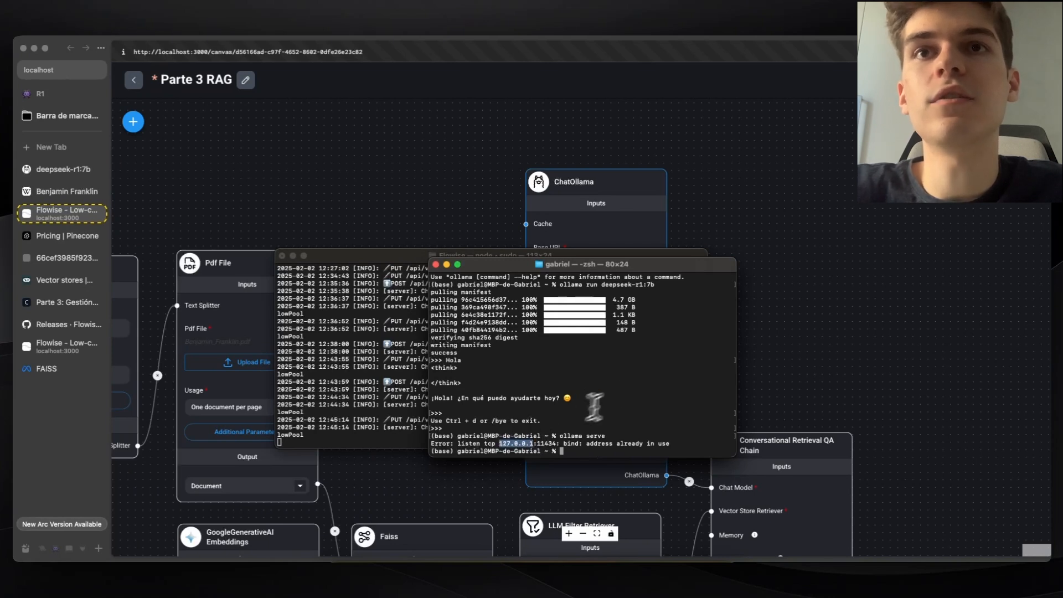
{"action": "key", "text": "super+Tab"}
{"action": "key", "text": "super+v"}
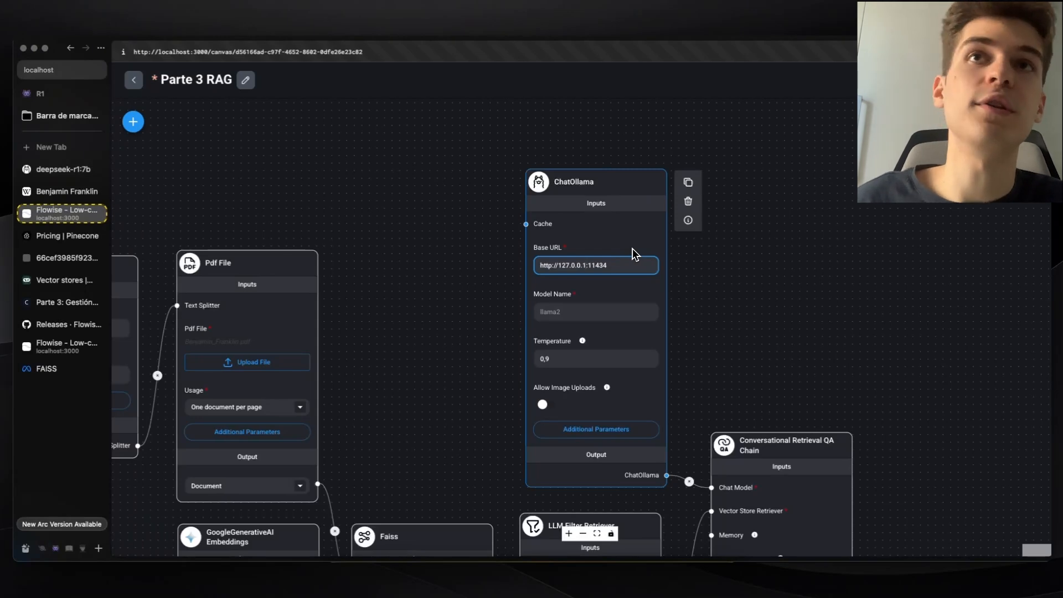
Run "ollama list" in the terminal and copy the deepseek-r1:7b model name.
{"action": "key", "text": "super+Tab"}
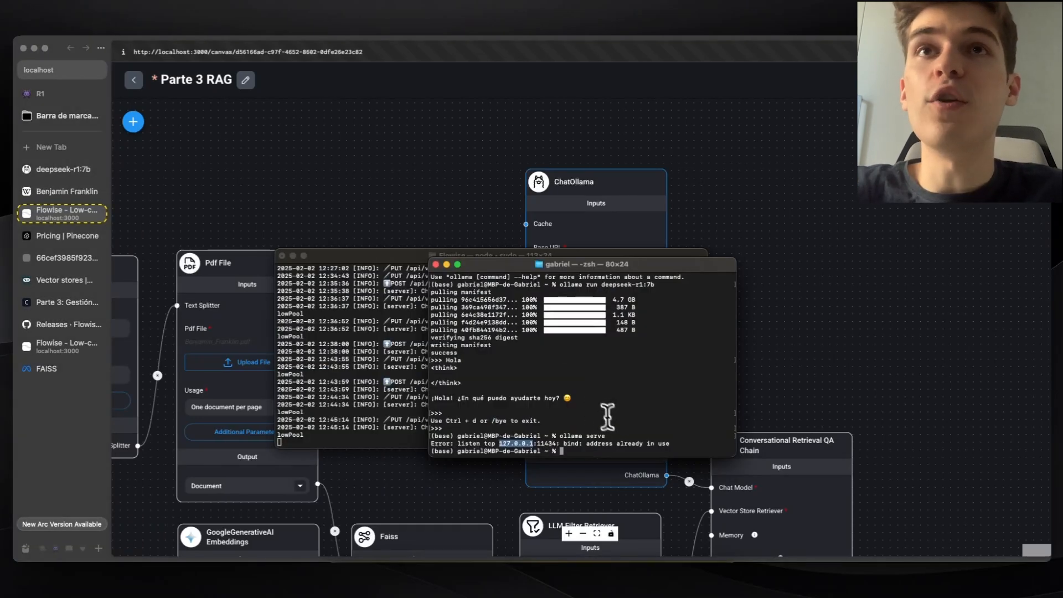
{"action": "scroll", "coordinate": [607, 412], "scroll_direction": "up", "scroll_amount": 3}
{"action": "left_click_drag", "start_coordinate": [602, 353], "coordinate": [662, 355]}
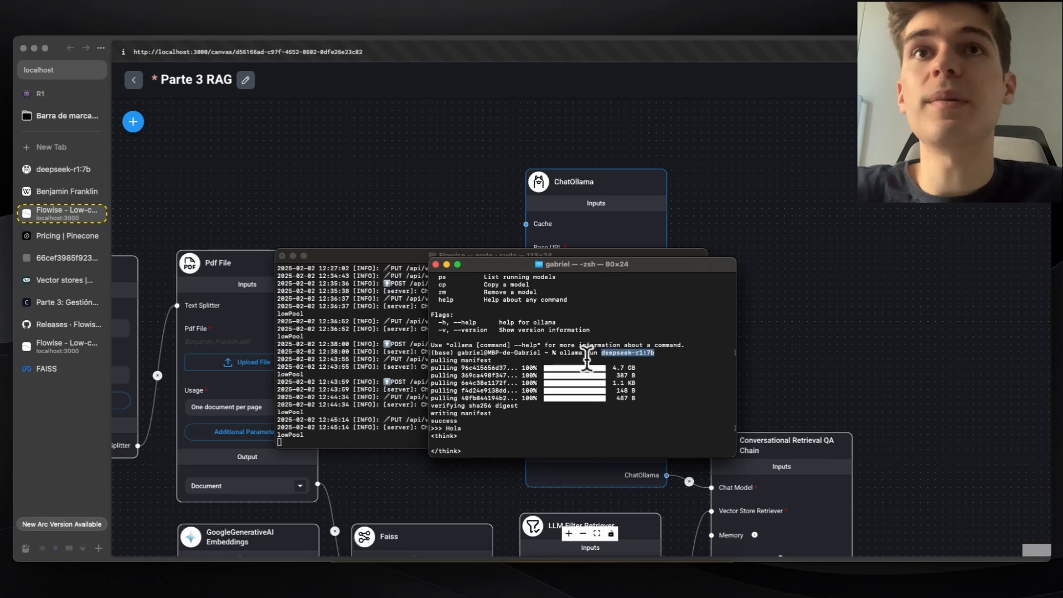
{"action": "scroll", "coordinate": [610, 368], "scroll_direction": "down", "scroll_amount": 3}
{"action": "left_click", "coordinate": [578, 446]}
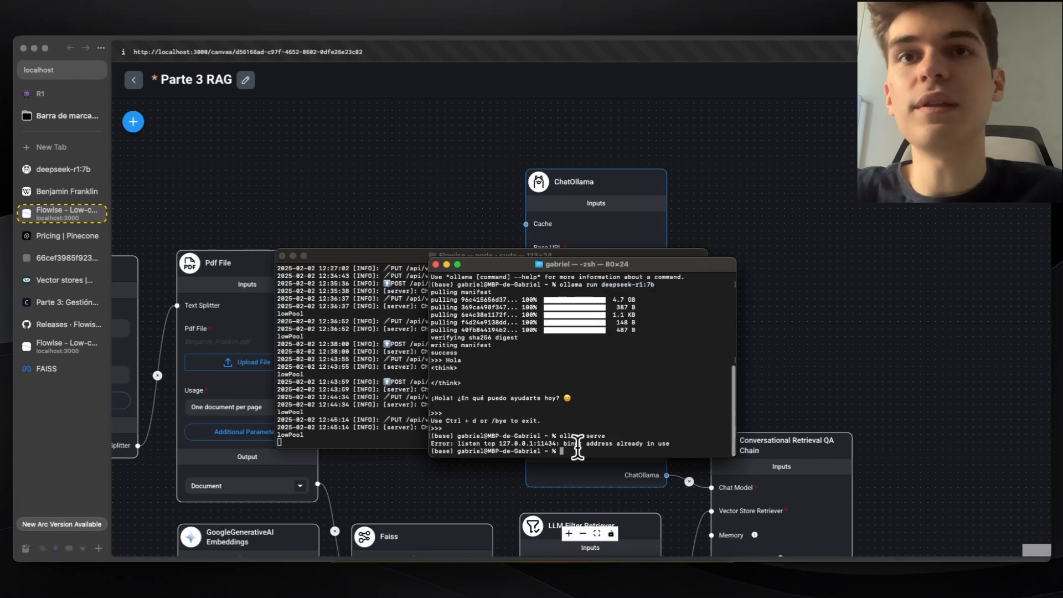
{"action": "type", "text": "o"}
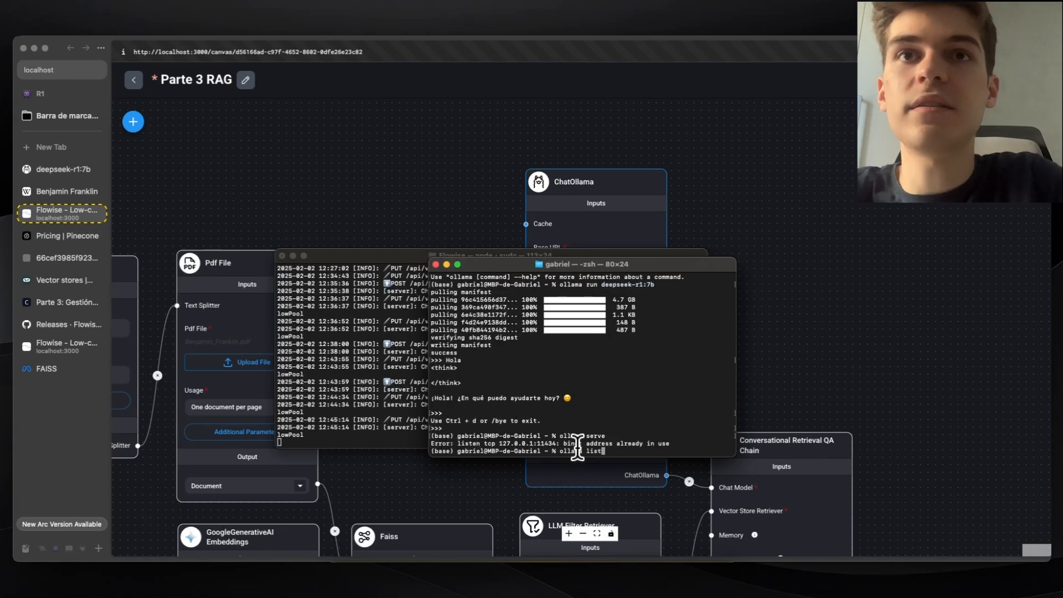
{"action": "type", "text": "llama list"}
{"action": "key", "text": "Return"}
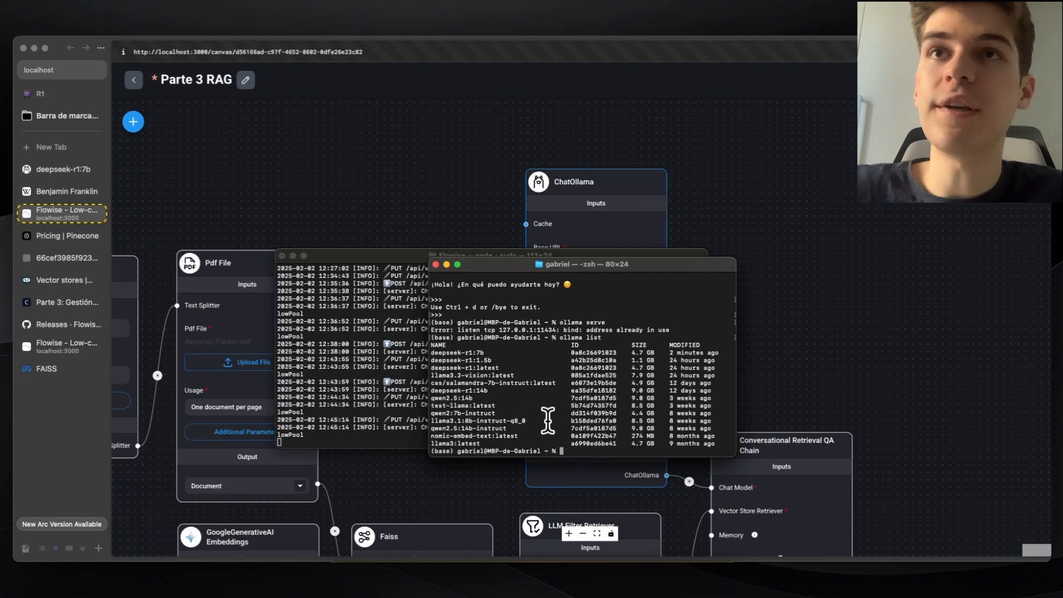
{"action": "left_click_drag", "start_coordinate": [488, 353], "coordinate": [430, 355]}
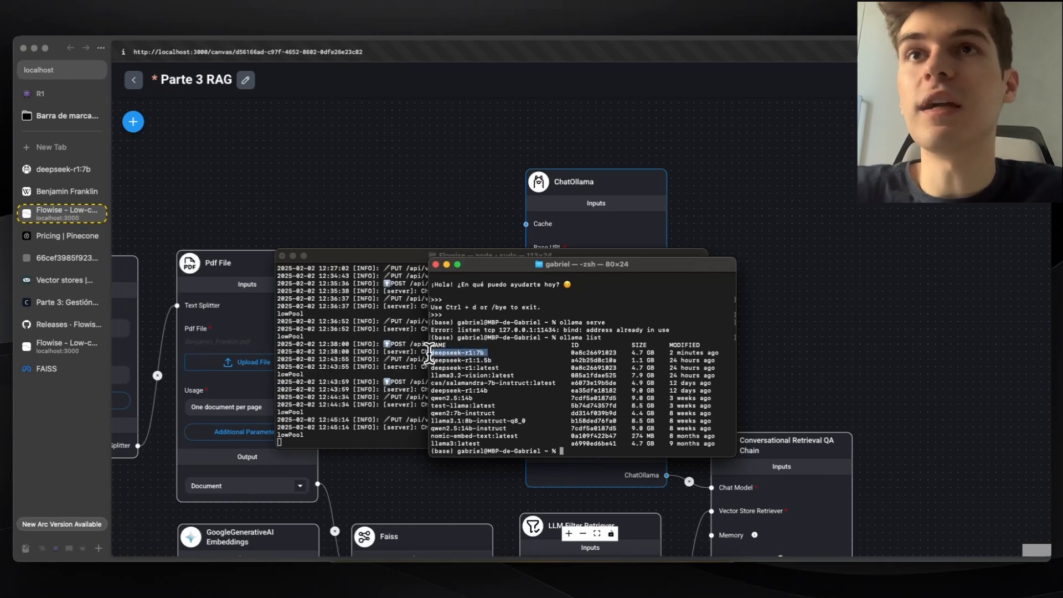
{"action": "left_click", "coordinate": [499, 354]}
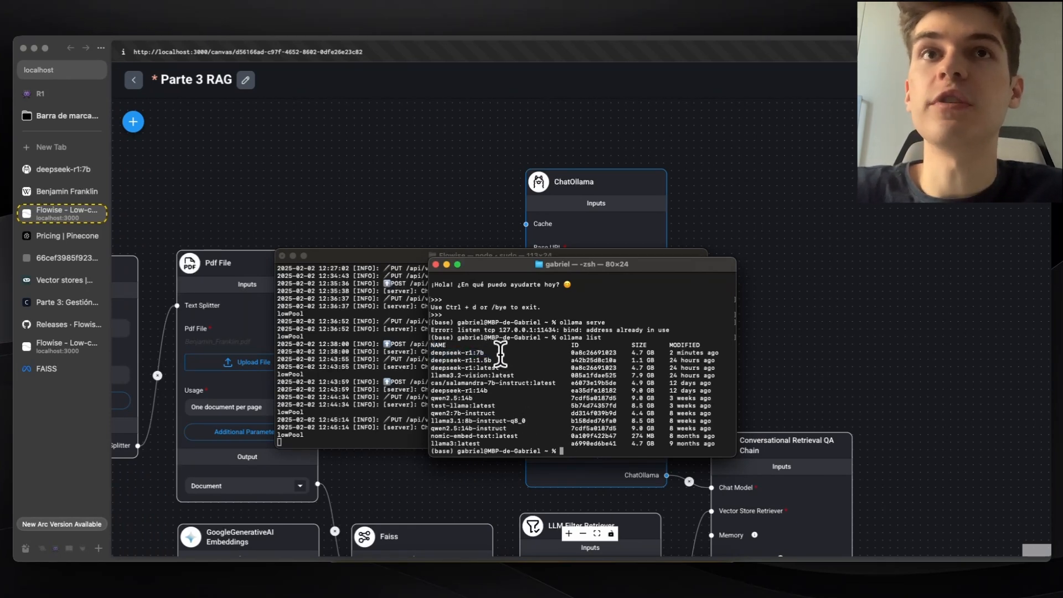
Set the ChatOllama node's Model Name to deepseek-r1:7b and its Temperature to 0.1 in Flowise.
{"action": "left_click", "coordinate": [692, 184]}
{"action": "left_click", "coordinate": [577, 312]}
{"action": "key", "text": "super+v"}
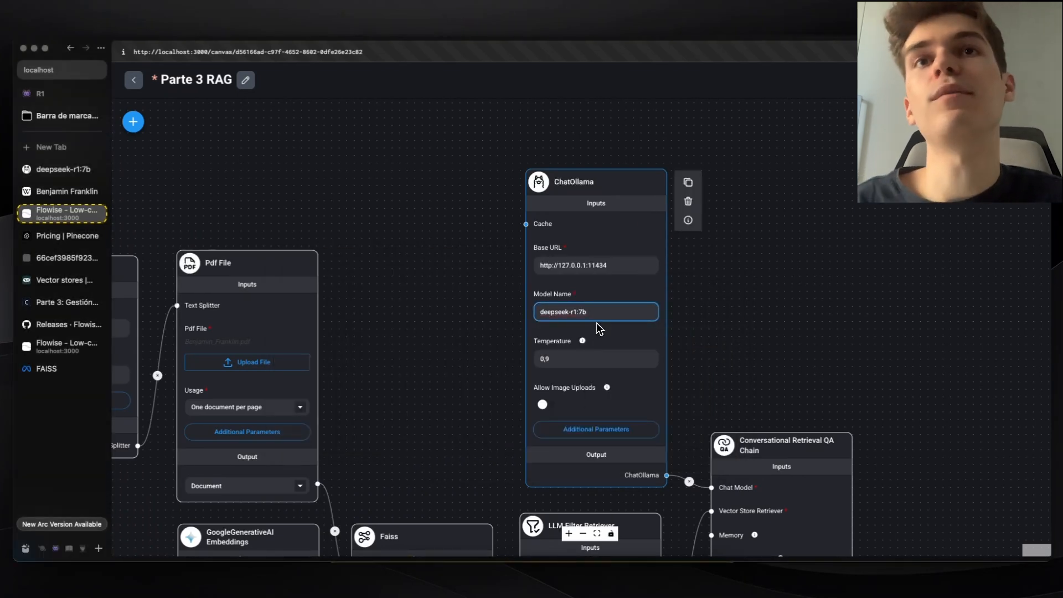
{"action": "left_click", "coordinate": [563, 361]}
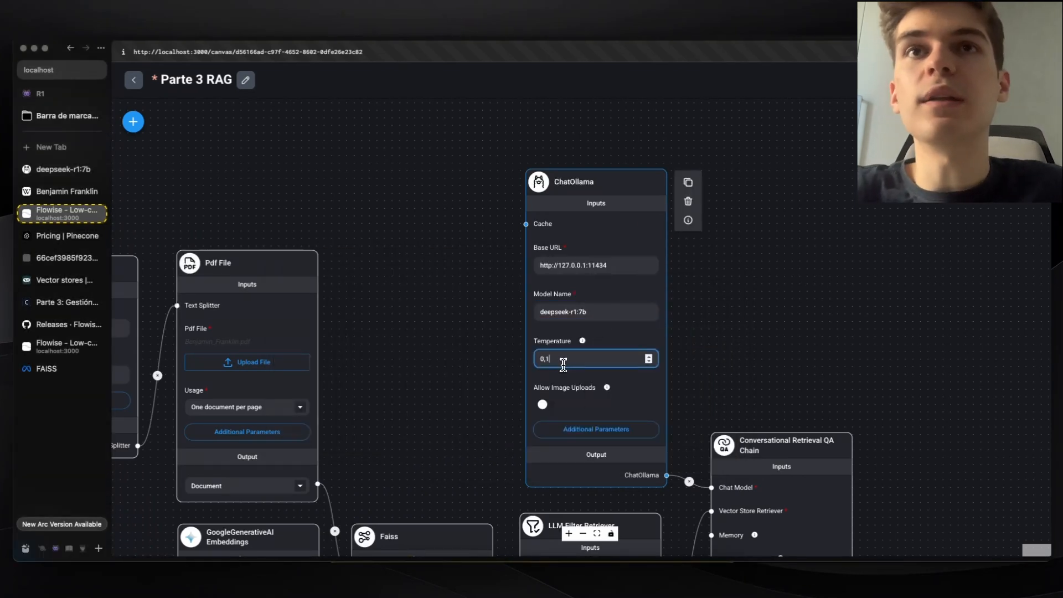
{"action": "left_click", "coordinate": [686, 305]}
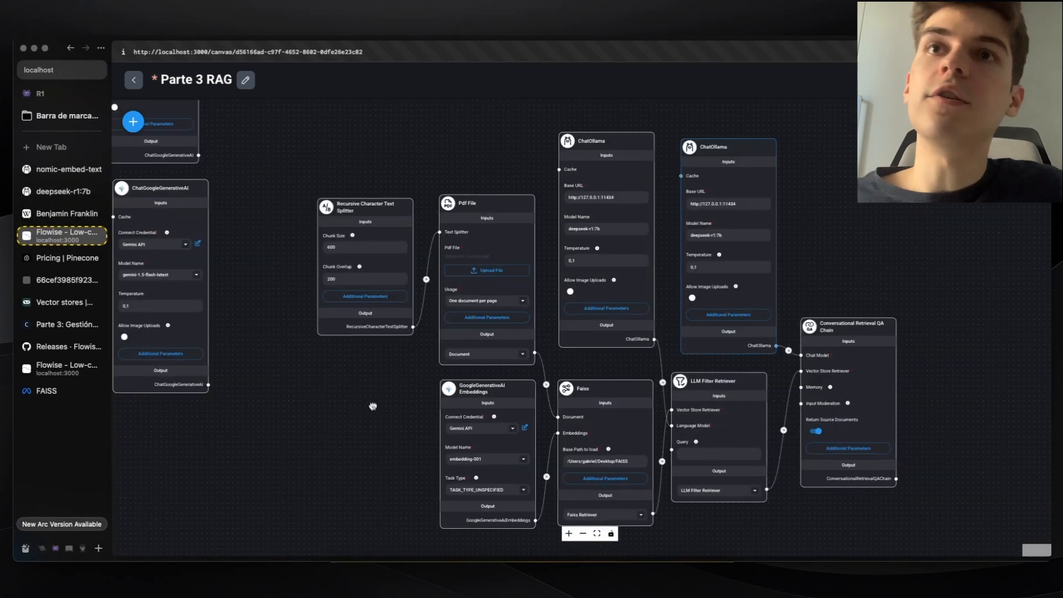
Delete the GoogleGenerativeAI Embeddings node that feeds the Faiss node.
{"action": "left_click_drag", "start_coordinate": [373, 405], "coordinate": [293, 270]}
{"action": "scroll", "coordinate": [362, 309], "scroll_direction": "up", "scroll_amount": 2}
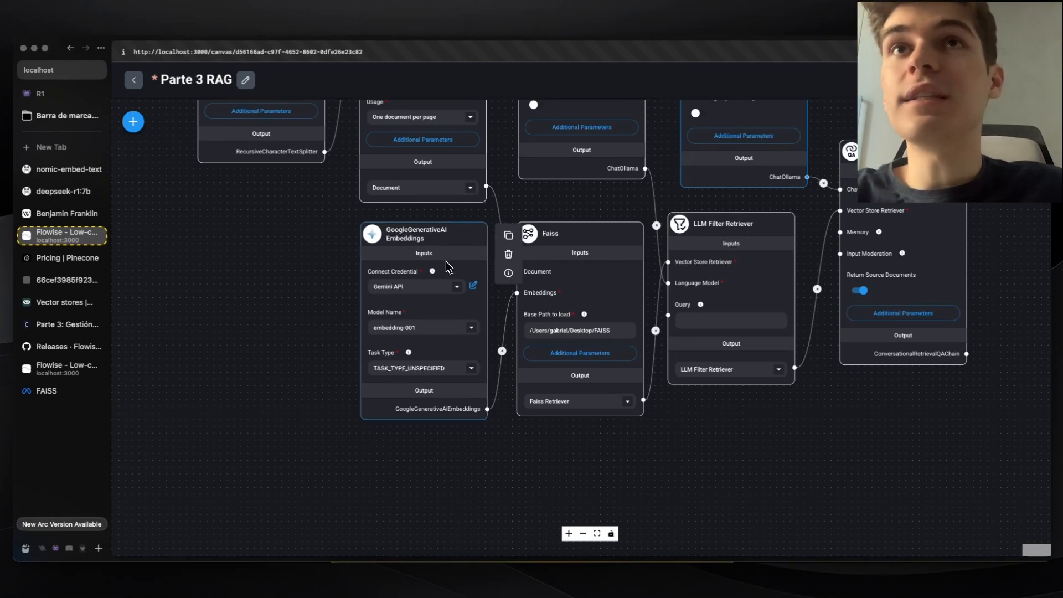
{"action": "left_click", "coordinate": [509, 259]}
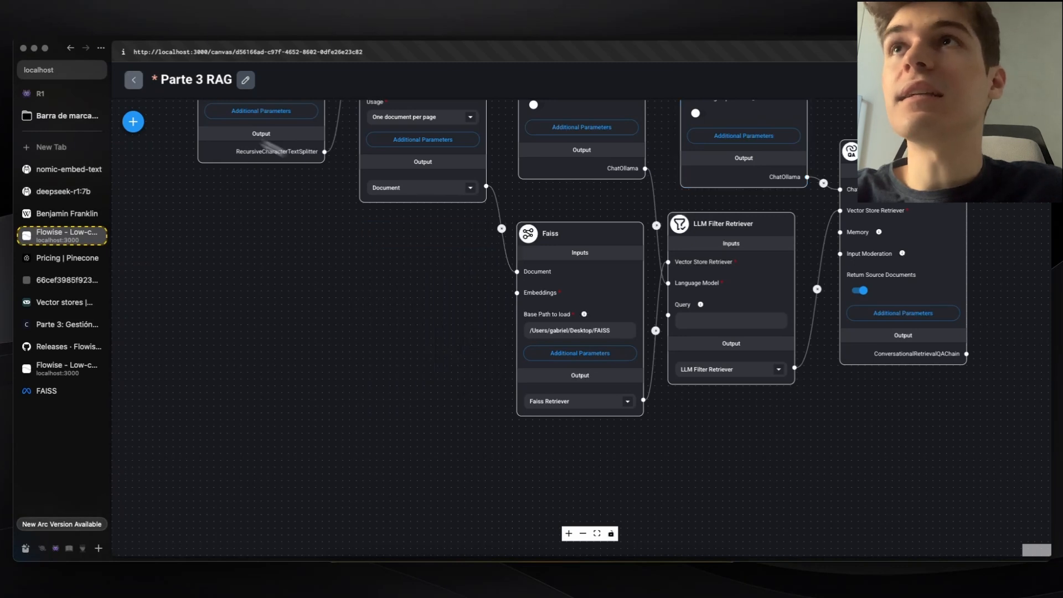
Add an Ollama Embeddings node beside Faiss and connect its output to the Faiss Embeddings input.
{"action": "left_click", "coordinate": [133, 121]}
{"action": "left_click", "coordinate": [206, 331]}
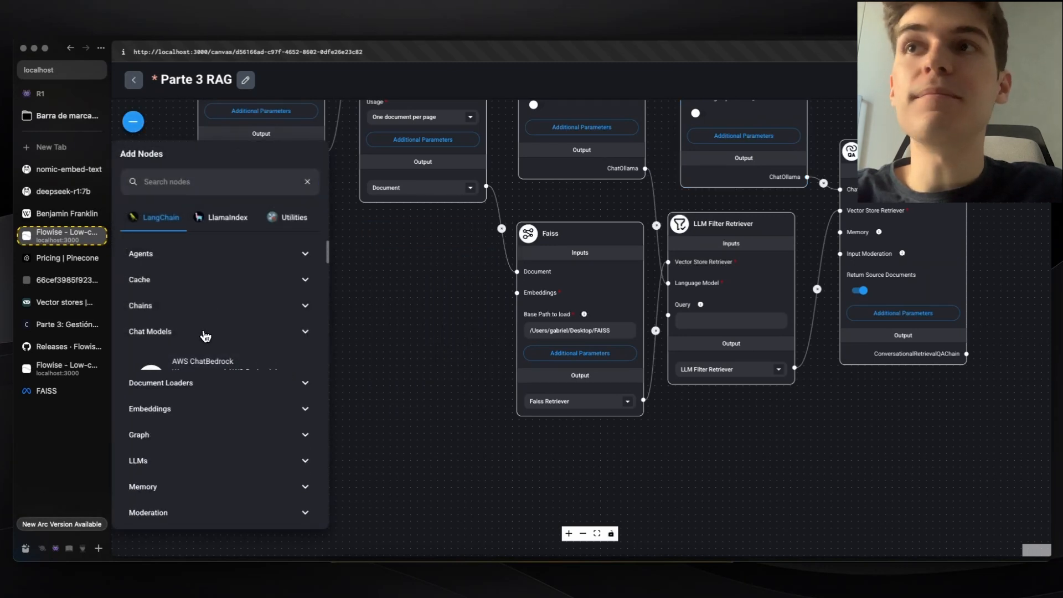
{"action": "left_click", "coordinate": [204, 383]}
{"action": "scroll", "coordinate": [207, 410], "scroll_direction": "down", "scroll_amount": 5}
{"action": "left_click_drag", "start_coordinate": [208, 427], "coordinate": [432, 244]}
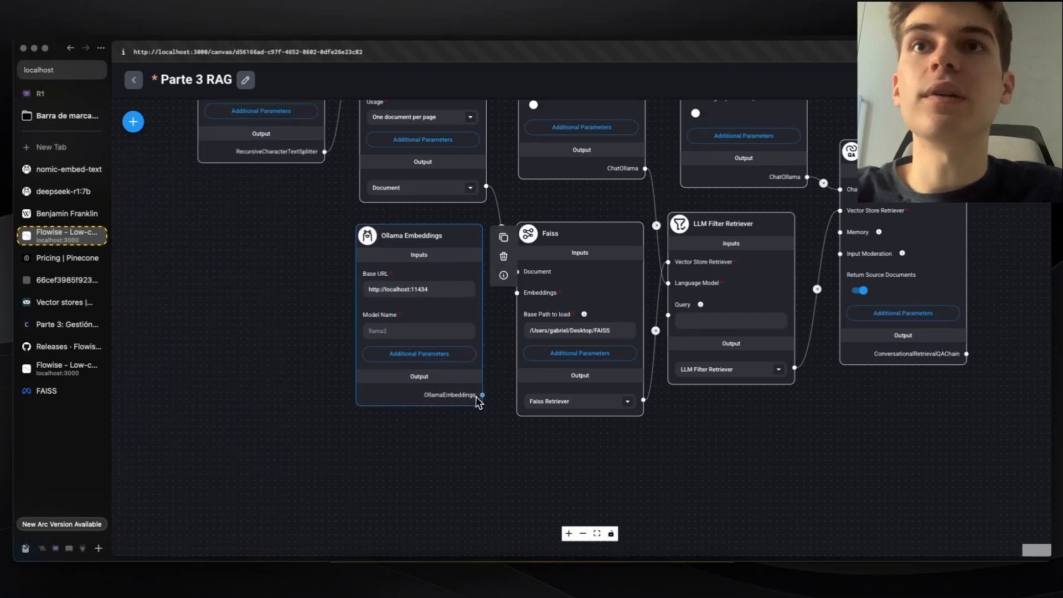
{"action": "left_click_drag", "start_coordinate": [484, 394], "coordinate": [520, 292]}
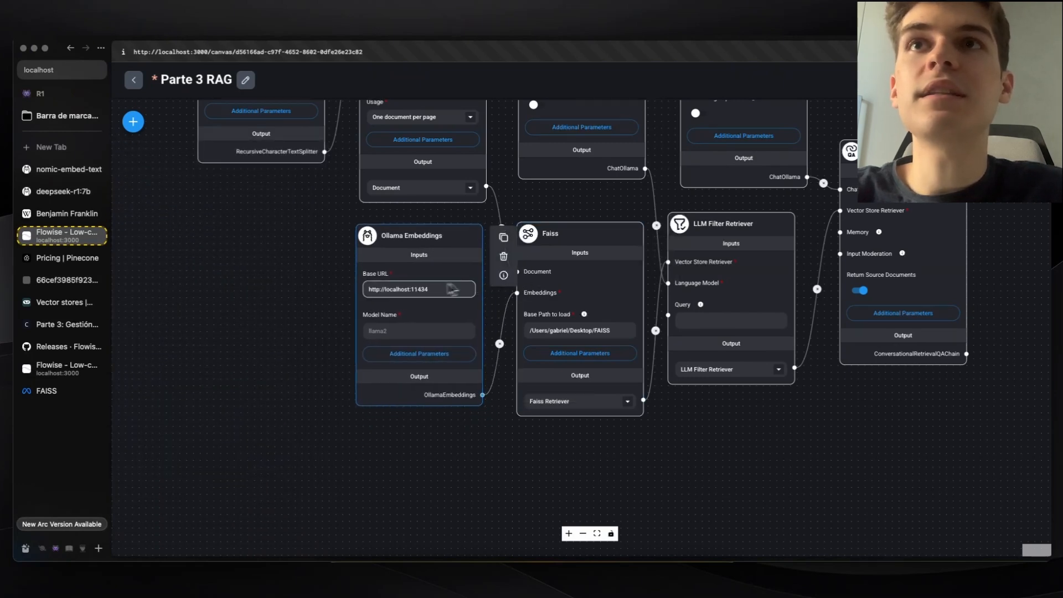
{"action": "left_click_drag", "start_coordinate": [510, 206], "coordinate": [375, 416]}
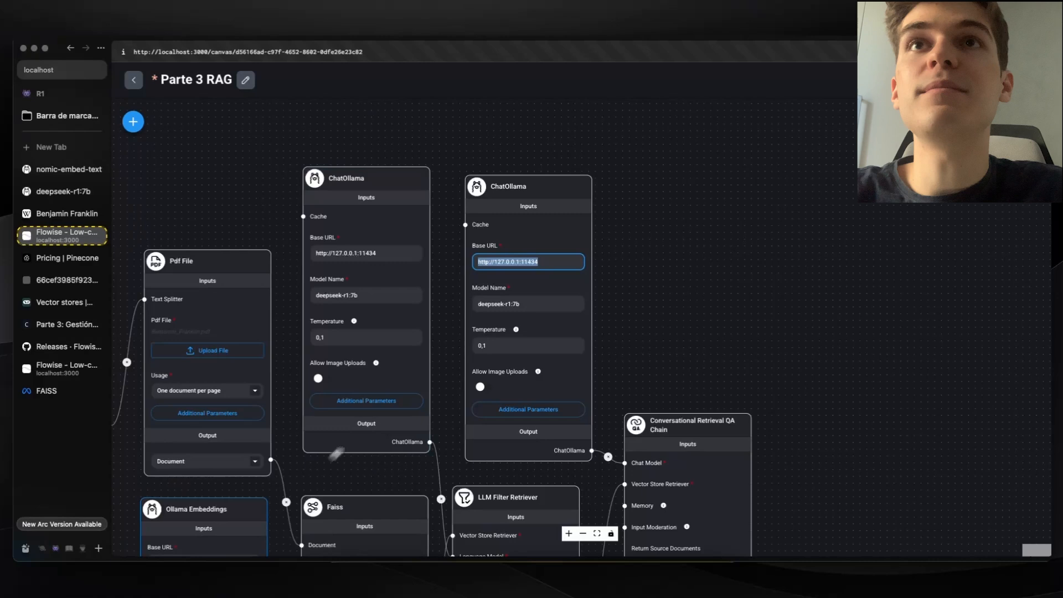
{"action": "triple_click", "coordinate": [547, 265]}
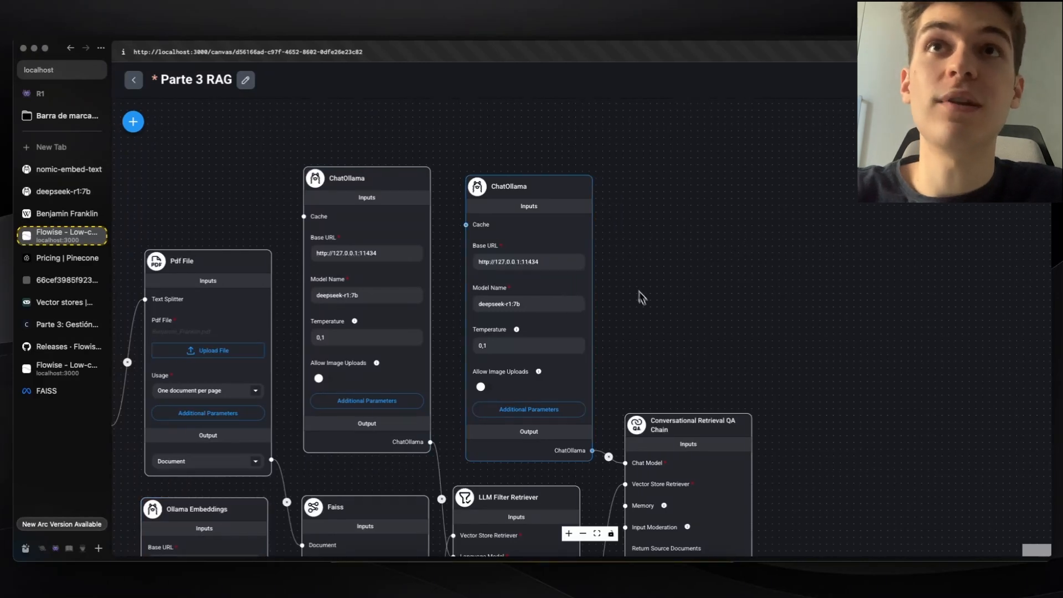
{"action": "left_click_drag", "start_coordinate": [636, 292], "coordinate": [826, 118]}
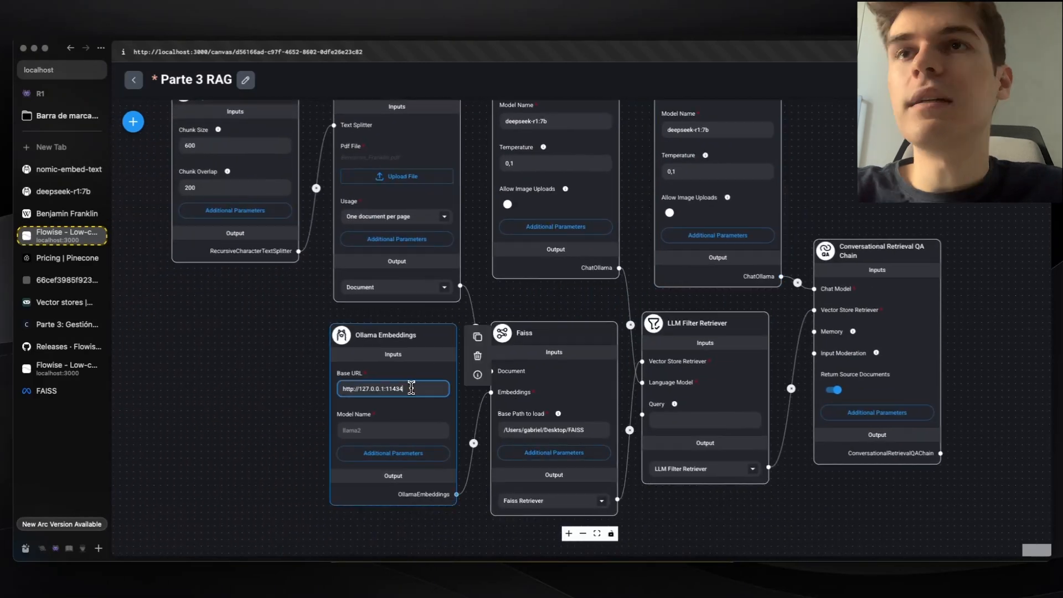
{"action": "left_click_drag", "start_coordinate": [299, 391], "coordinate": [298, 392]}
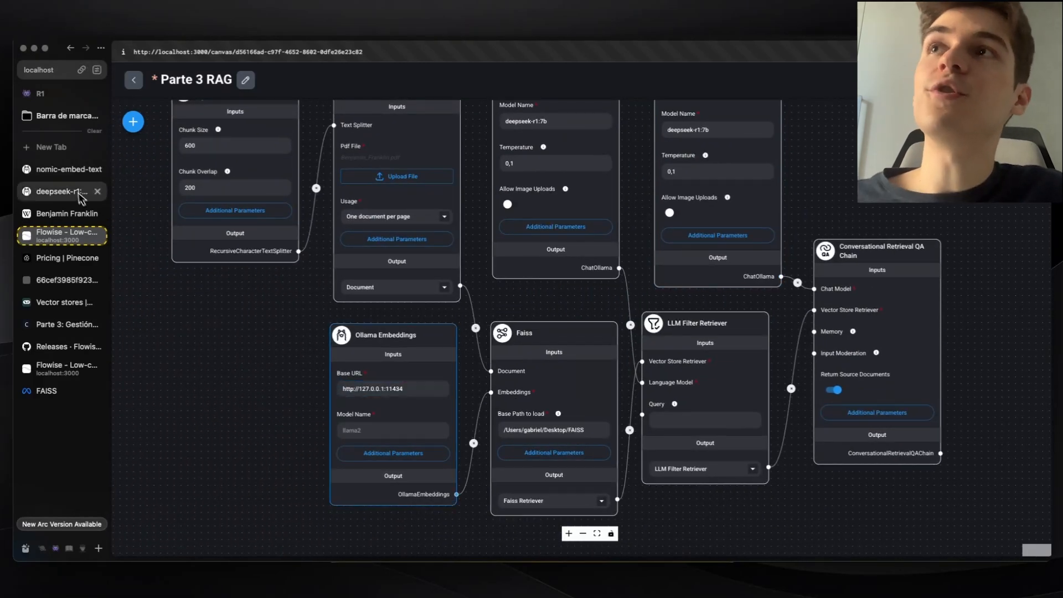
Switch to the nomic-embed-text page on ollama.com and copy its pull command.
{"action": "left_click", "coordinate": [69, 170]}
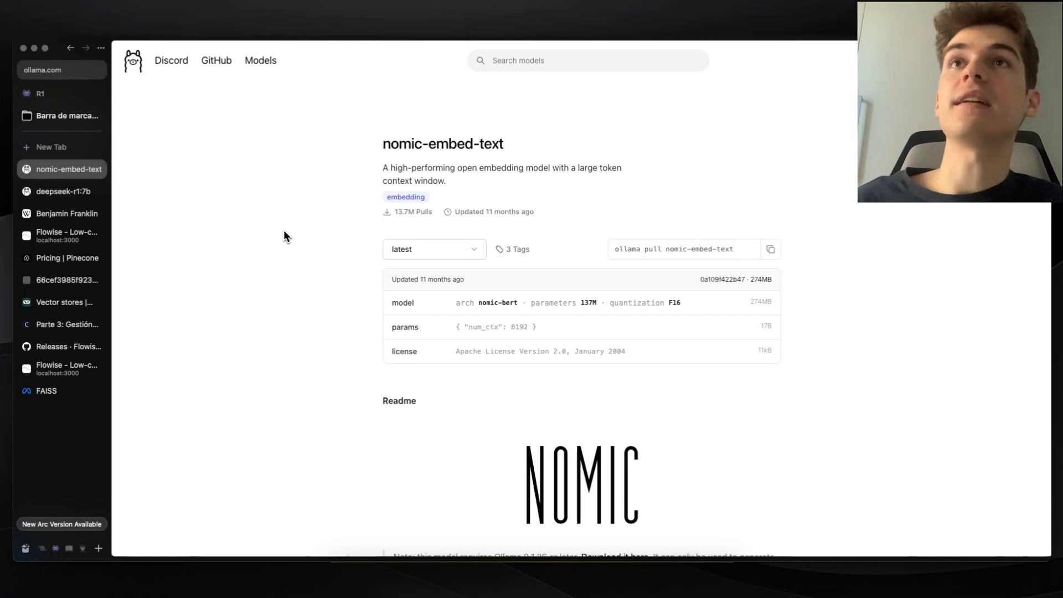
{"action": "scroll", "coordinate": [284, 236], "scroll_direction": "down", "scroll_amount": 1}
{"action": "left_click_drag", "start_coordinate": [384, 101], "coordinate": [537, 114]}
{"action": "left_click", "coordinate": [570, 112]}
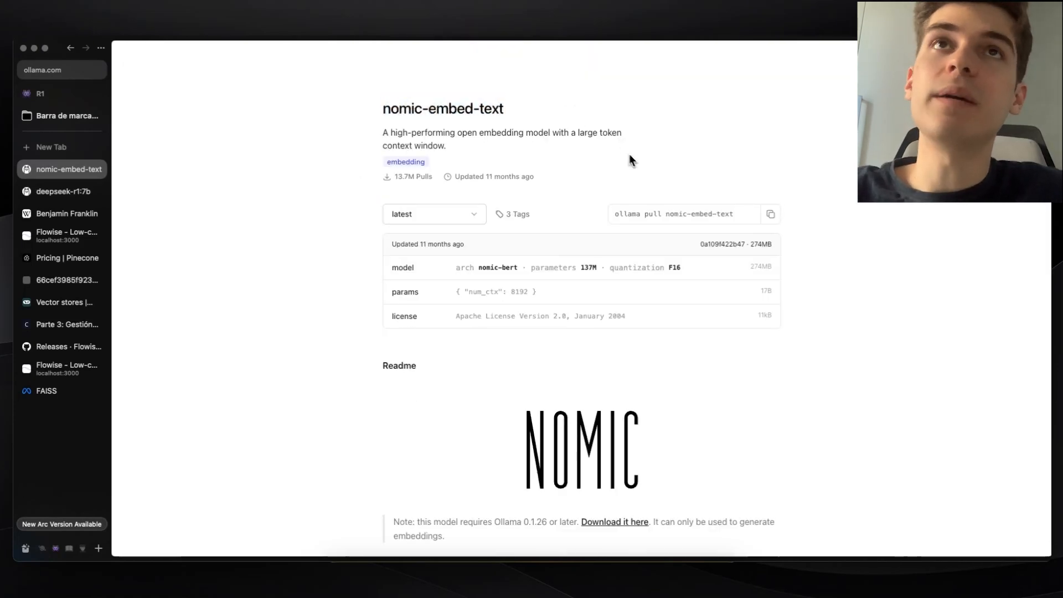
{"action": "left_click", "coordinate": [770, 214]}
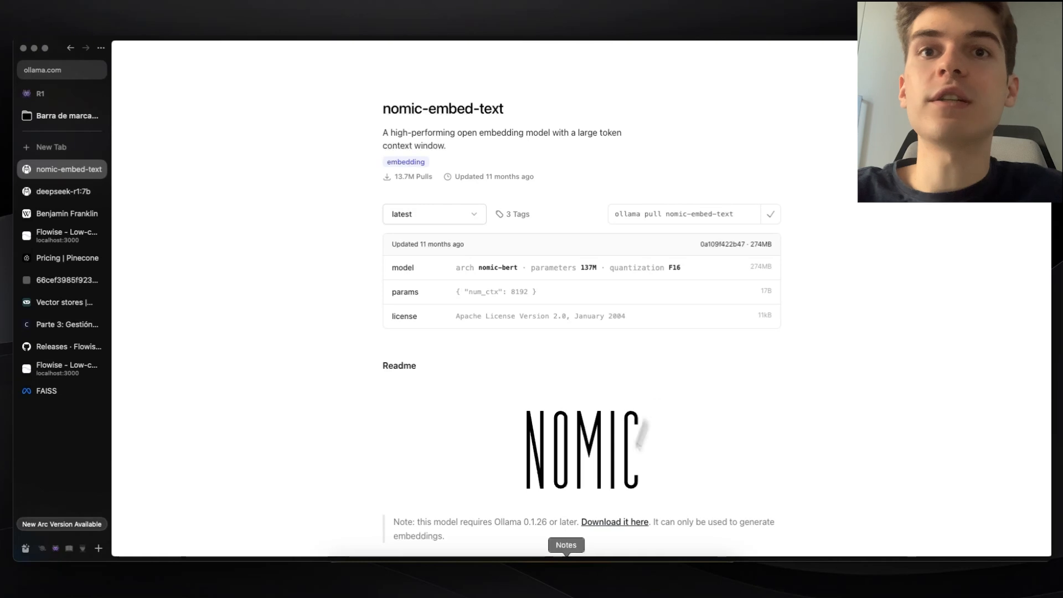
Download the embedding model by running "ollama pull nomic-embed-text" in the terminal.
{"action": "left_click", "coordinate": [548, 585]}
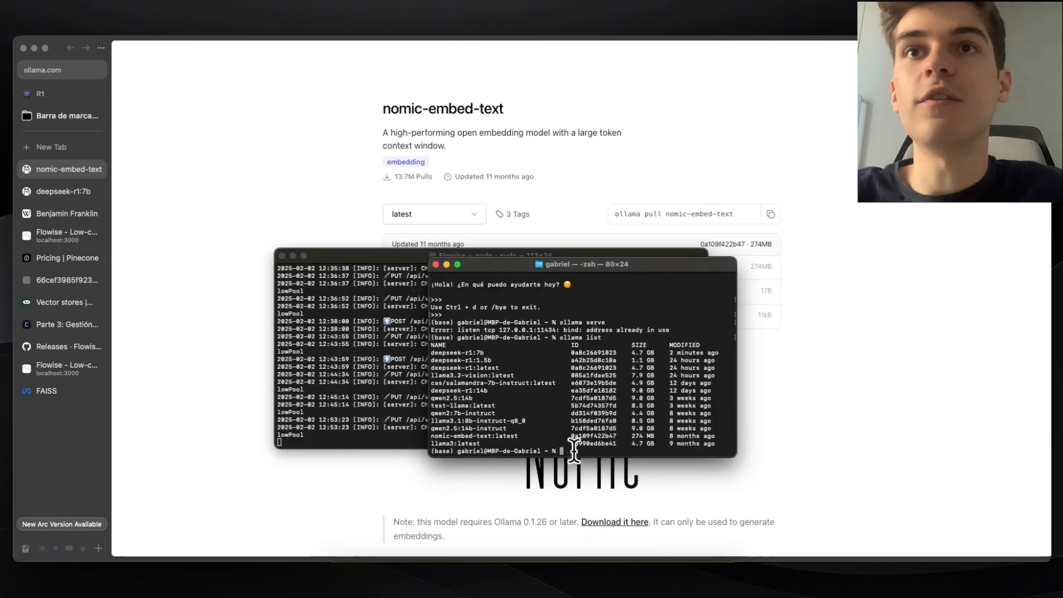
{"action": "key", "text": "super+v"}
{"action": "key", "text": "Return"}
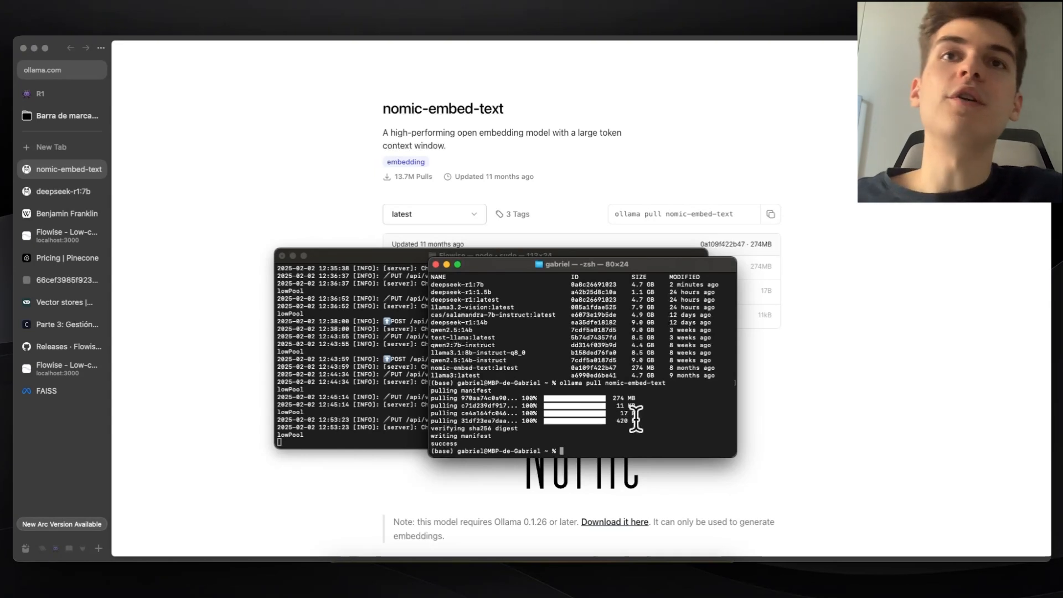
{"action": "left_click_drag", "start_coordinate": [646, 422], "coordinate": [619, 396]}
{"action": "left_click", "coordinate": [612, 397]}
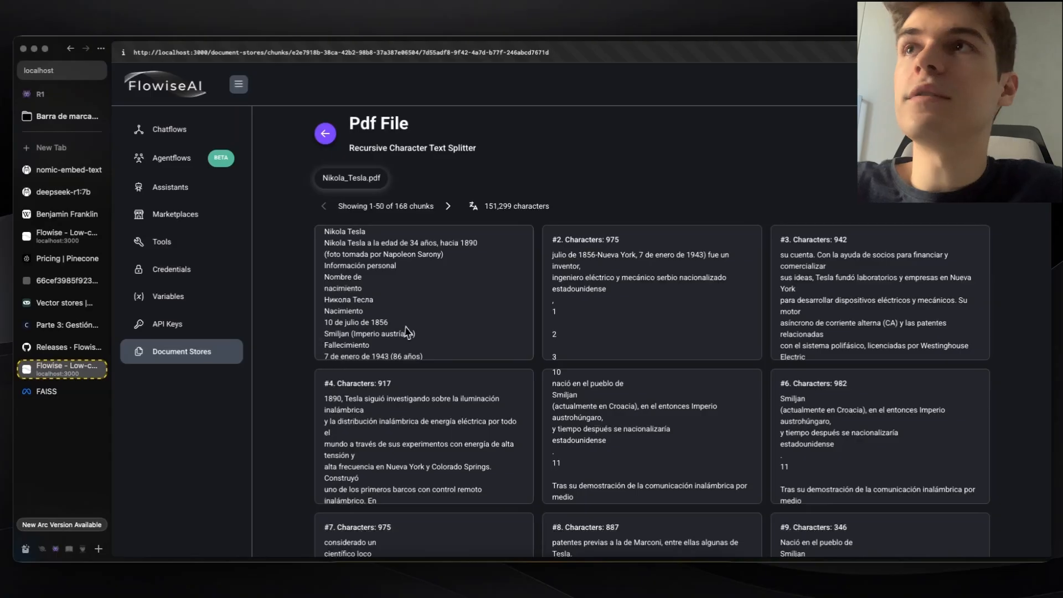
Return to the "Parte 3 RAG" chatflow and set the Ollama Embeddings node's Model Name to nomic-embed-text.
{"action": "left_click", "coordinate": [66, 235]}
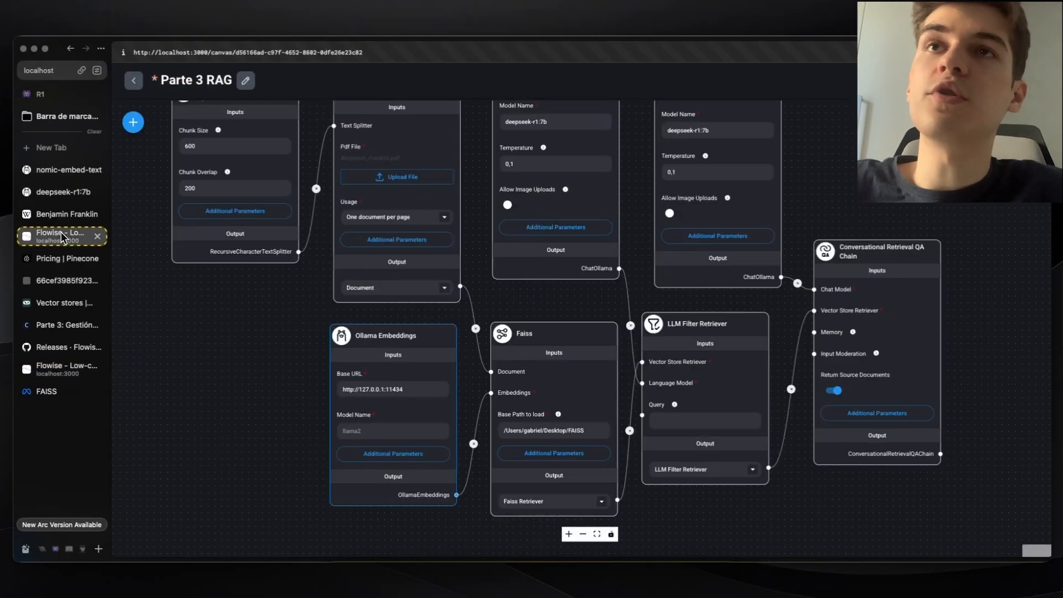
{"action": "left_click", "coordinate": [369, 434]}
{"action": "left_click", "coordinate": [393, 404]}
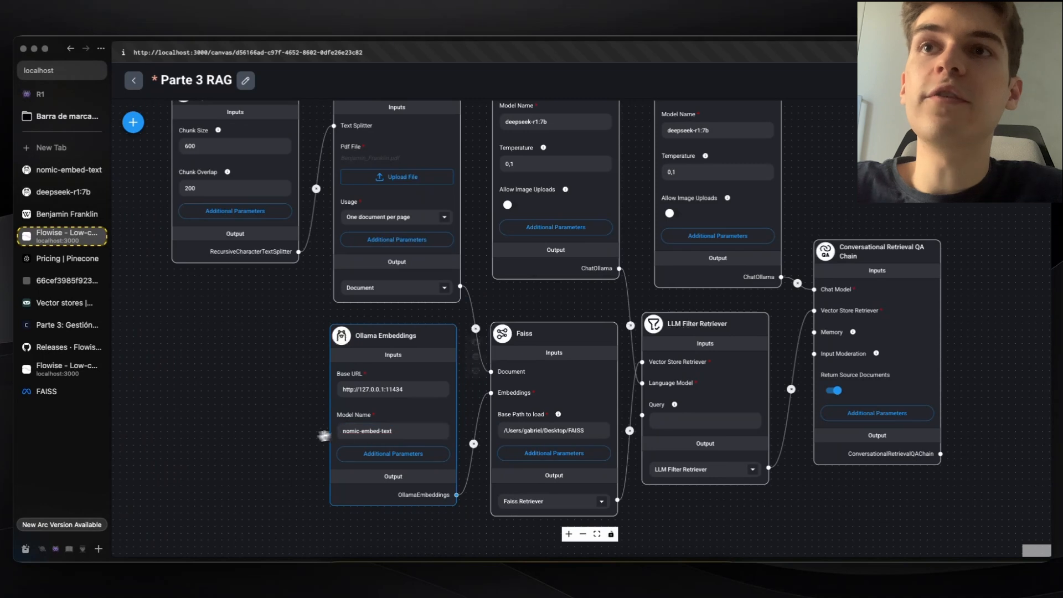
{"action": "left_click_drag", "start_coordinate": [281, 456], "coordinate": [263, 413]}
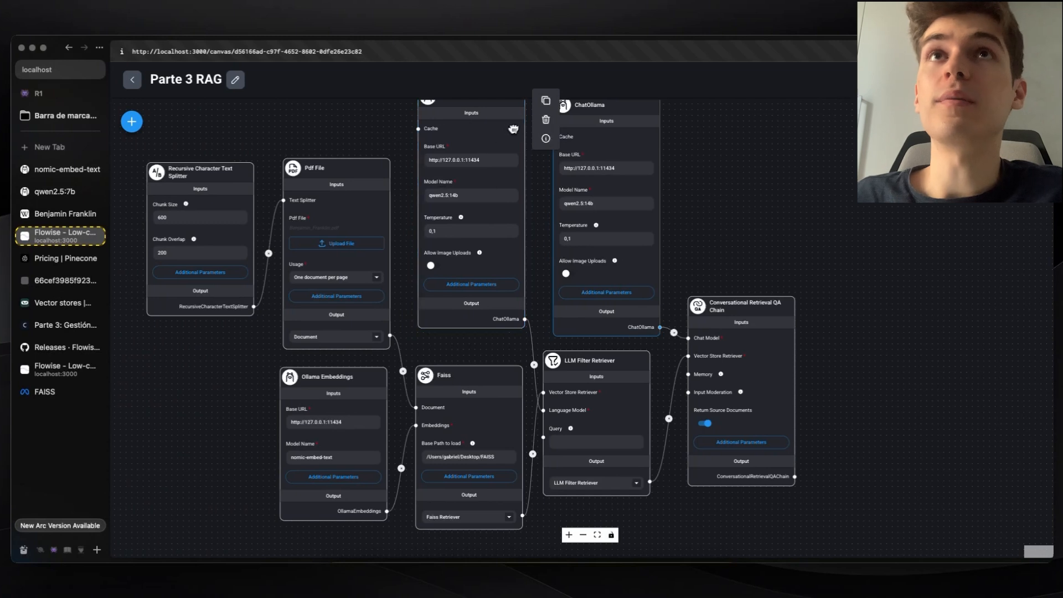
Remove the connection from ChatOllama to the LLM Filter Retriever's Language Model input.
{"action": "left_click", "coordinate": [534, 365]}
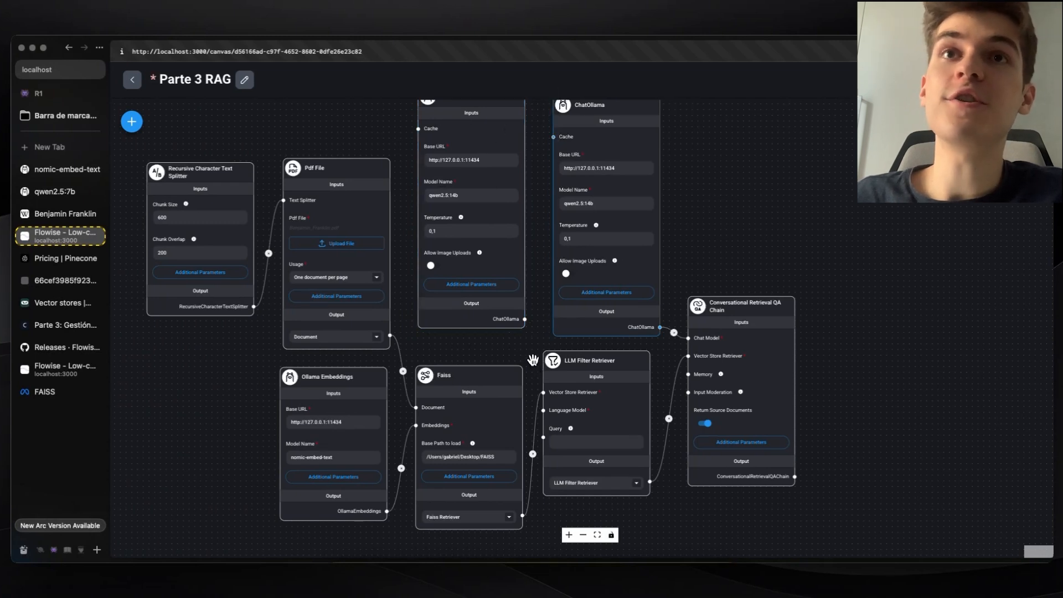
Ask the "Parte 3 RAG" chatflow in what year Benjamin was selected president of American Philosophical Society.
{"action": "scroll", "coordinate": [587, 365], "scroll_direction": "up", "scroll_amount": 3}
{"action": "scroll", "coordinate": [628, 330], "scroll_direction": "down", "scroll_amount": 4}
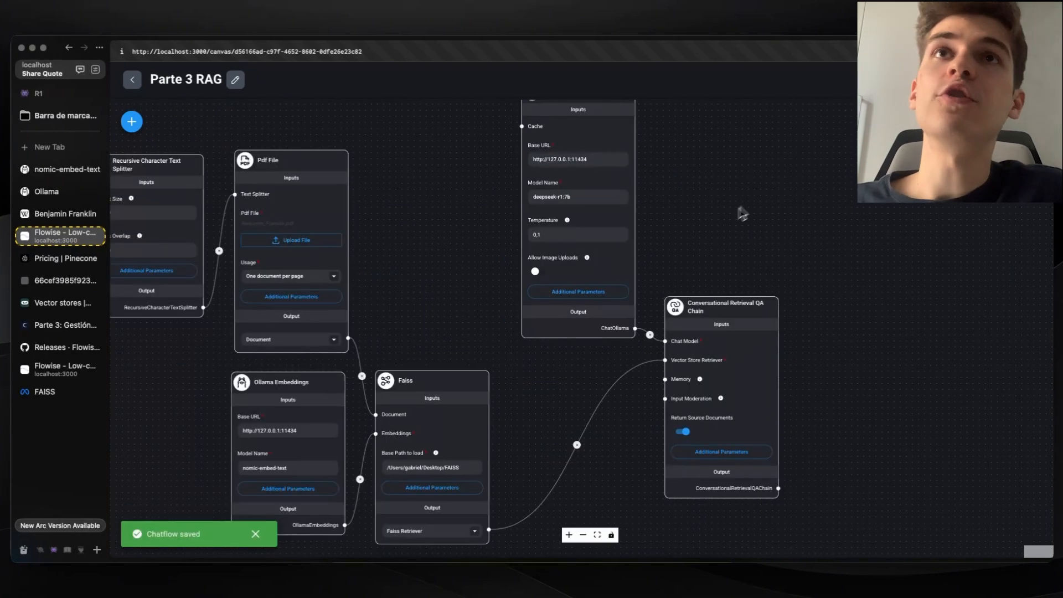
{"action": "scroll", "coordinate": [700, 237], "scroll_direction": "up", "scroll_amount": 2}
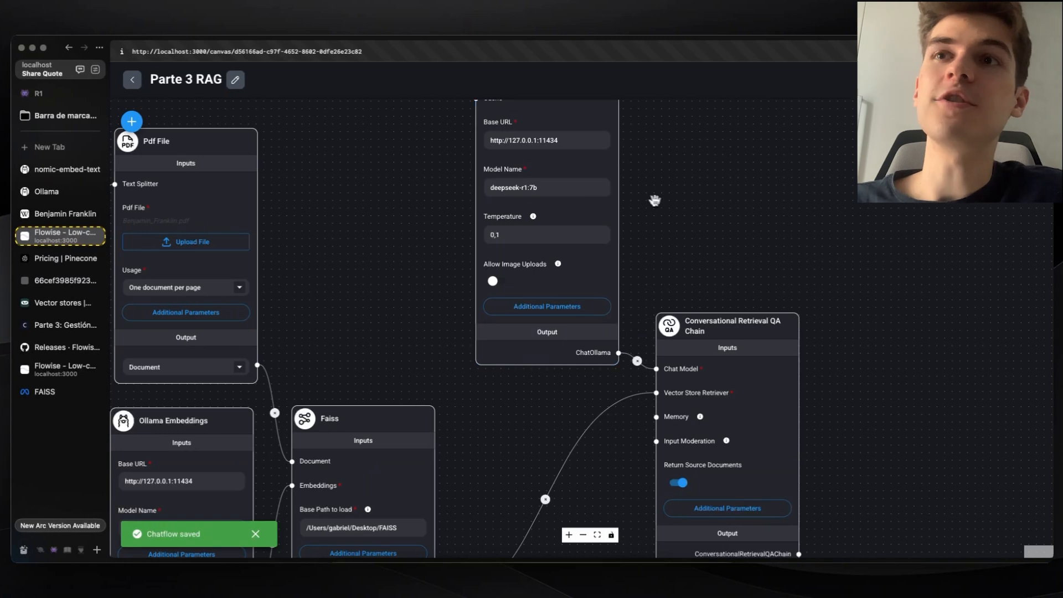
{"action": "left_click_drag", "start_coordinate": [668, 235], "coordinate": [797, 94]}
{"action": "scroll", "coordinate": [624, 288], "scroll_direction": "down", "scroll_amount": 2}
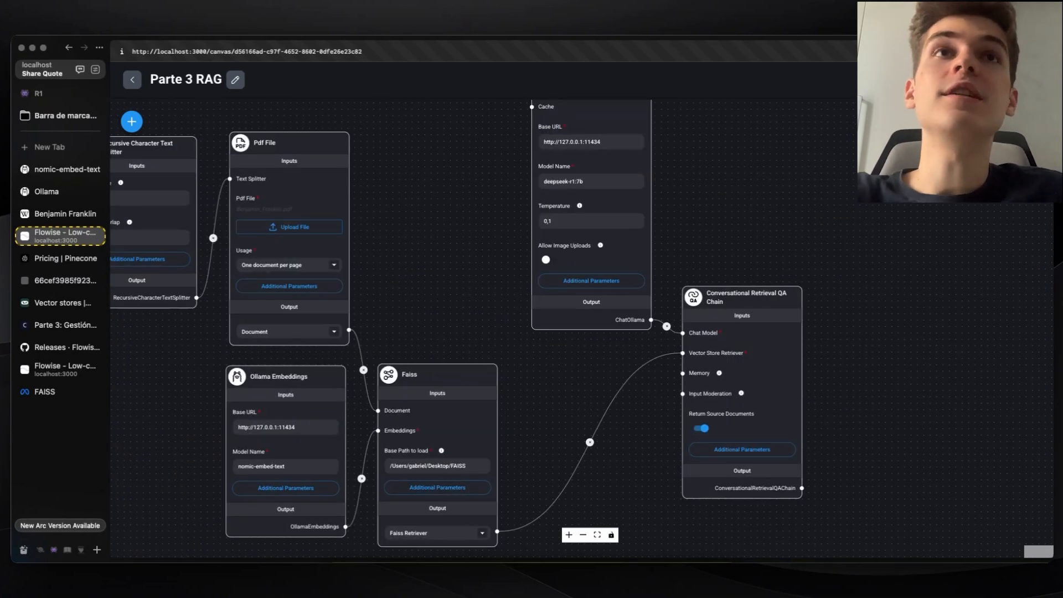
{"action": "left_click_drag", "start_coordinate": [569, 410], "coordinate": [741, 328]}
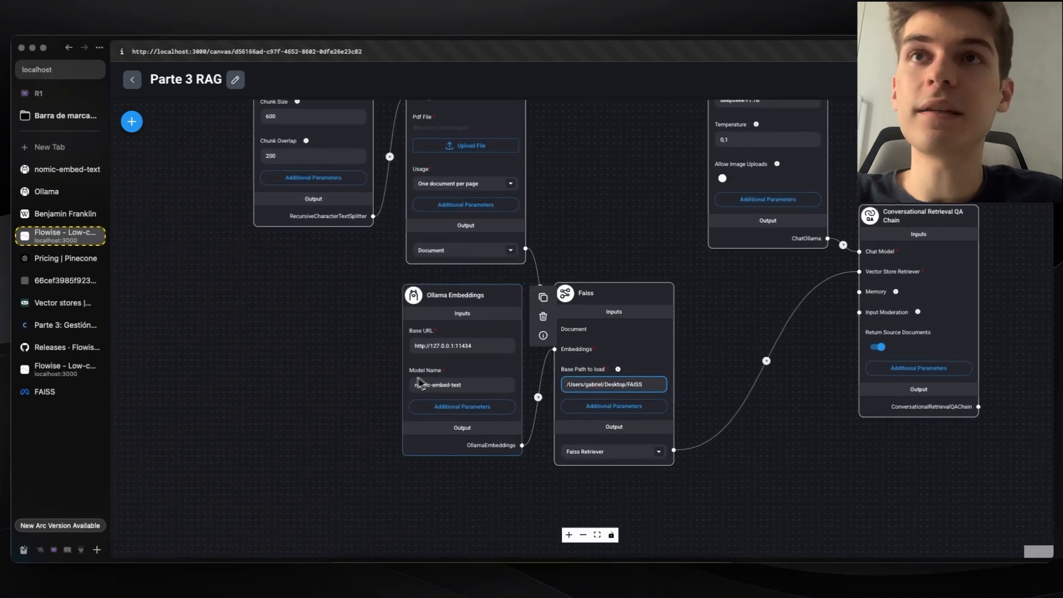
{"action": "scroll", "coordinate": [460, 363], "scroll_direction": "up", "scroll_amount": 3}
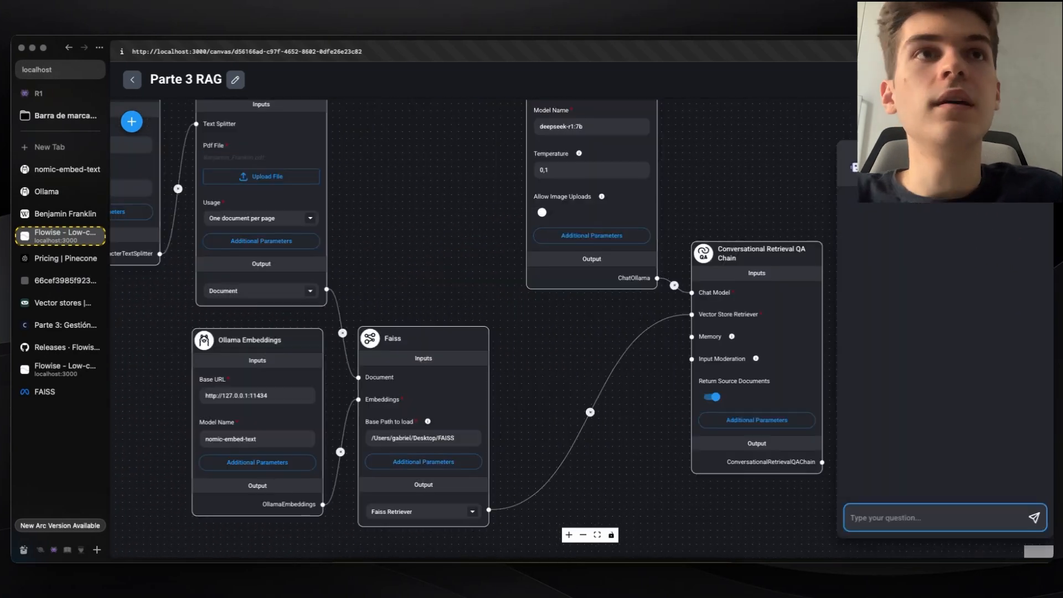
{"action": "key", "text": "super+v"}
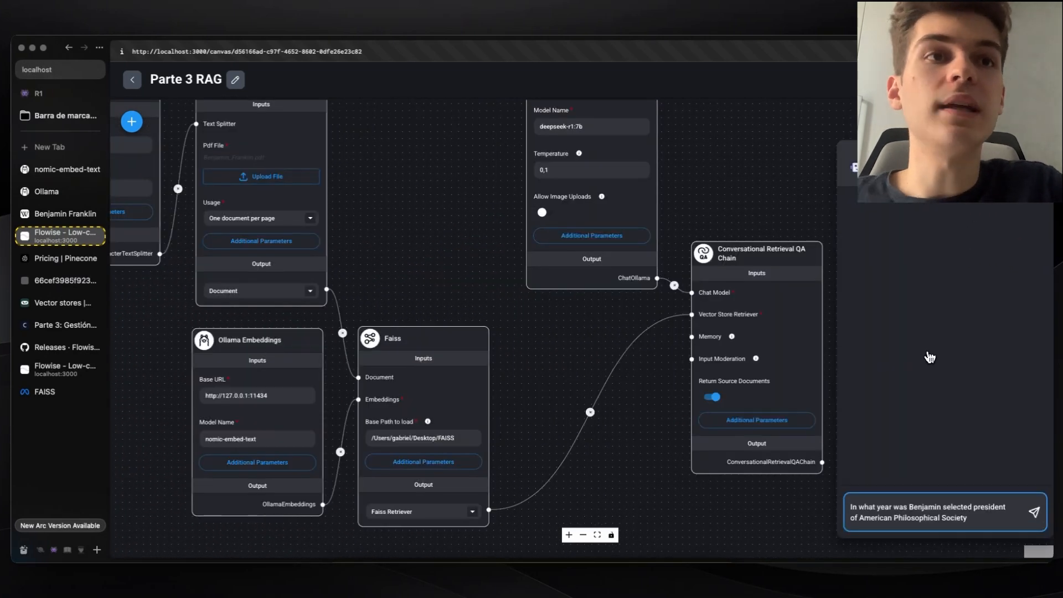
{"action": "key", "text": "Return"}
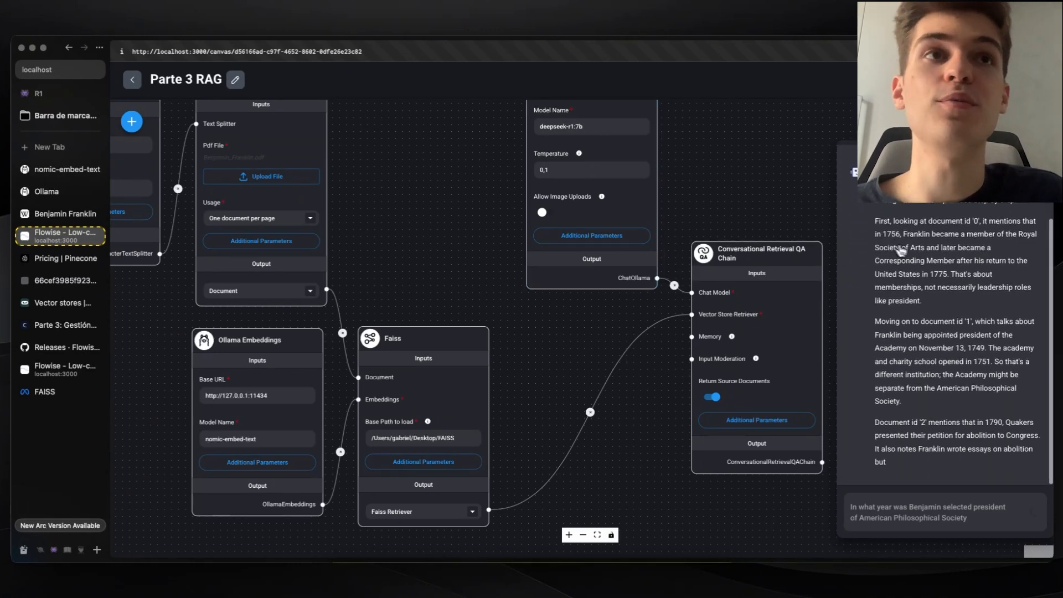
Examine the final chat answer and the contents of its cited source documents.
{"action": "left_click_drag", "start_coordinate": [874, 422], "coordinate": [994, 435]}
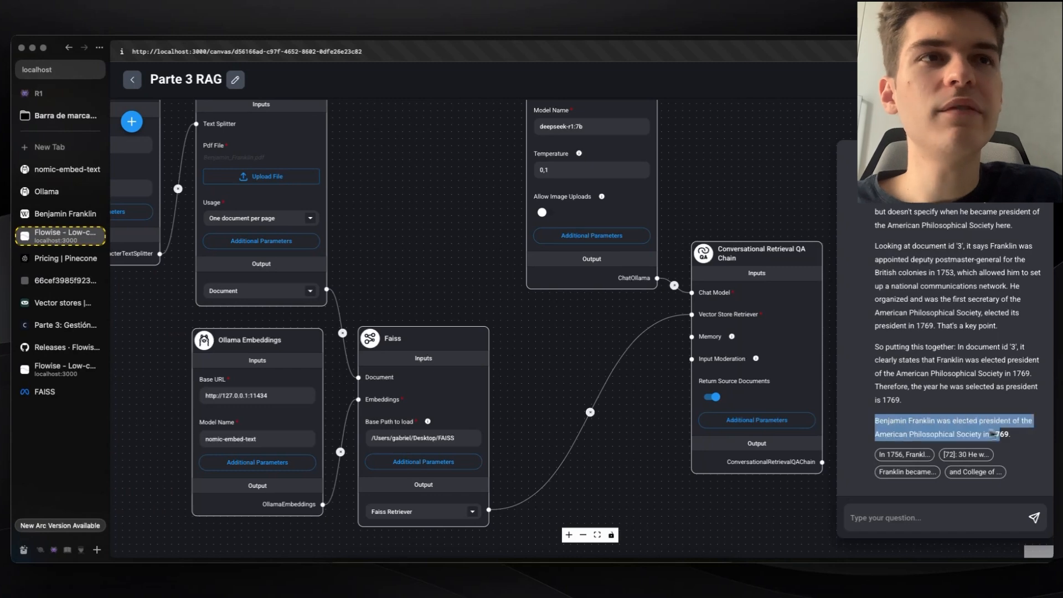
{"action": "left_click", "coordinate": [1015, 437]}
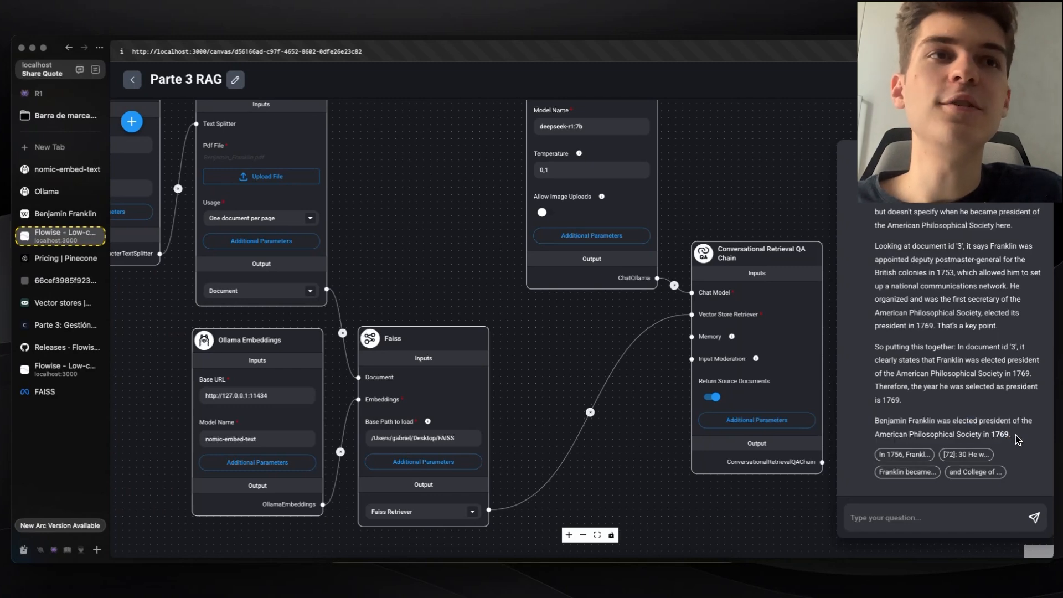
{"action": "left_click", "coordinate": [948, 450]}
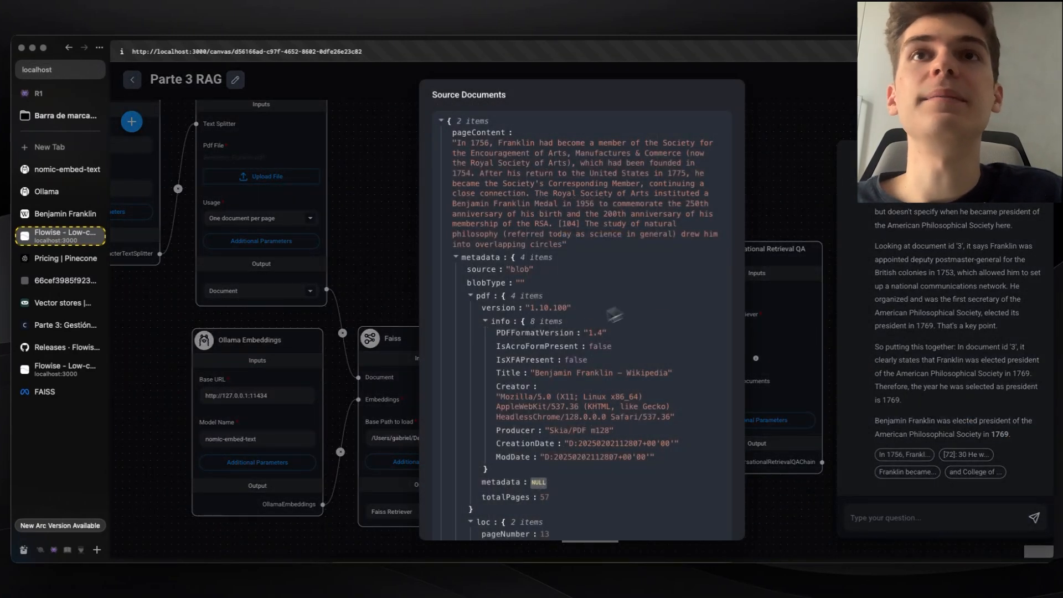
{"action": "scroll", "coordinate": [725, 336], "scroll_direction": "down", "scroll_amount": 3}
{"action": "left_click", "coordinate": [893, 320]}
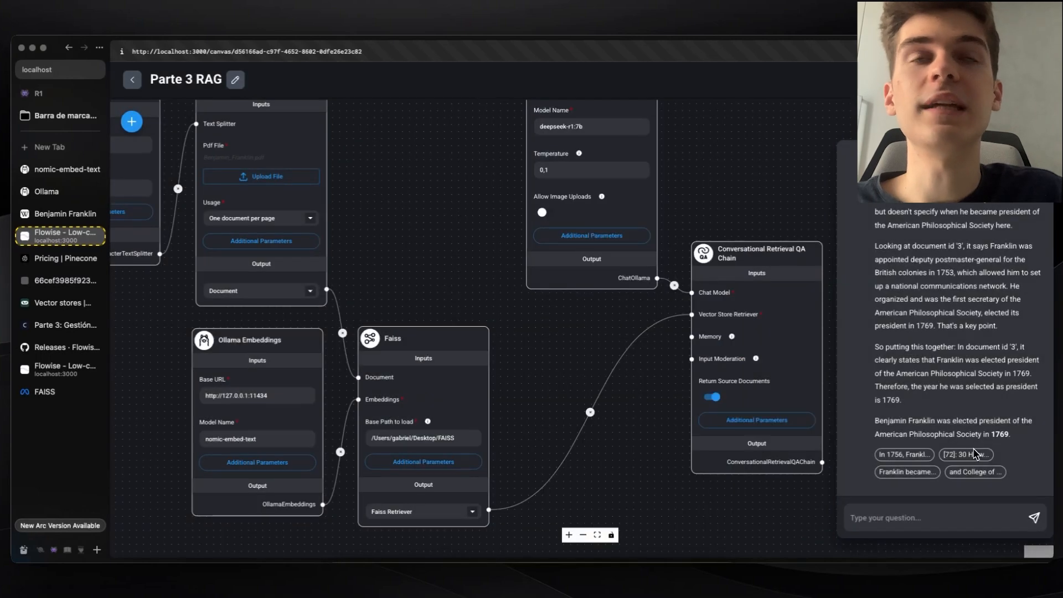
{"action": "left_click", "coordinate": [974, 454]}
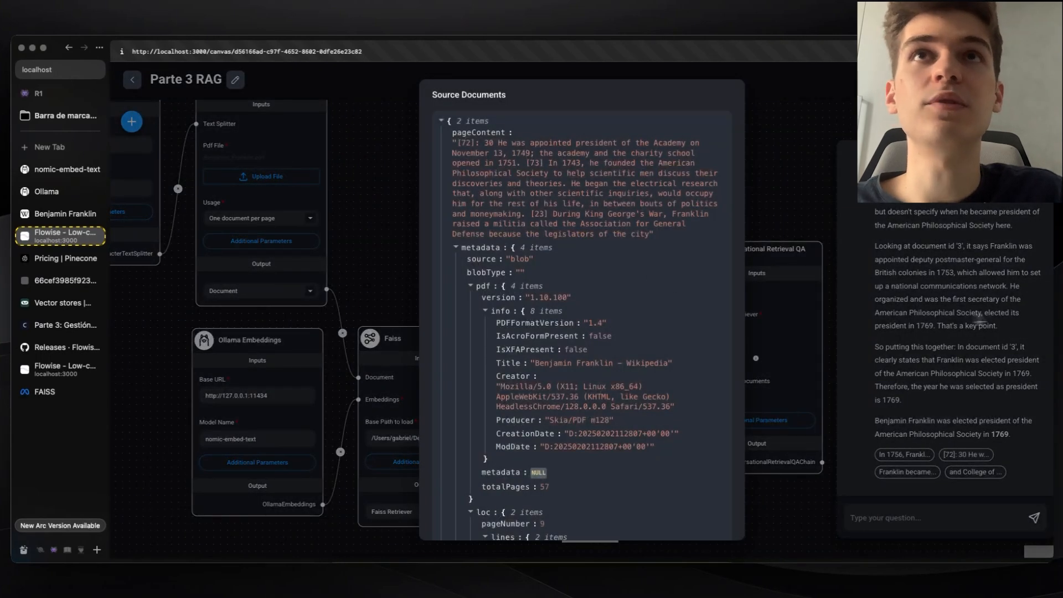
{"action": "left_click", "coordinate": [997, 321]}
{"action": "left_click", "coordinate": [974, 472]}
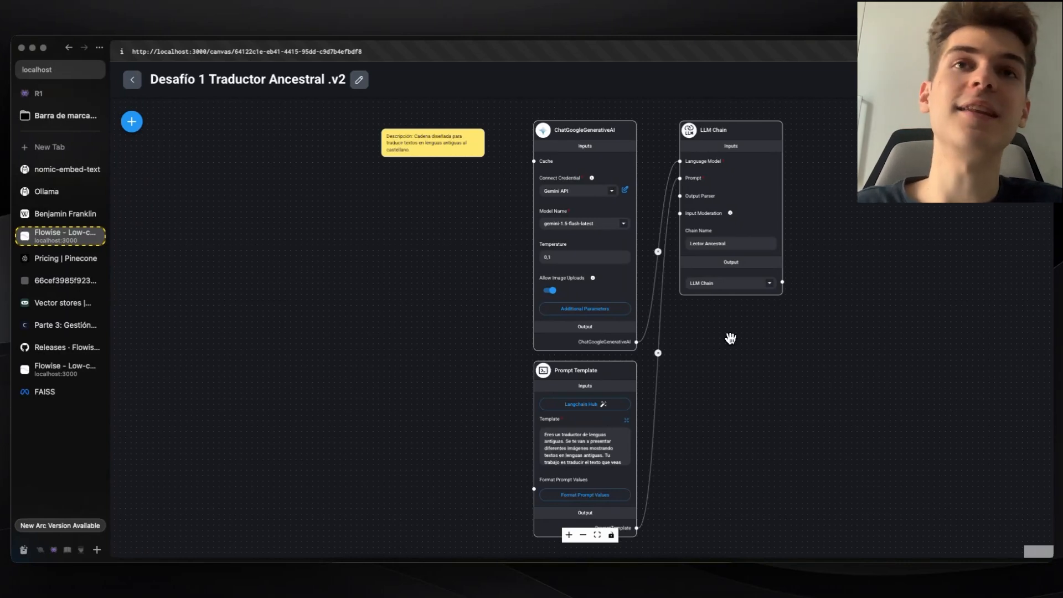
Review the model settings and the ancient-language translation prompt in the "Desafío 1 Traductor Ancestral .v2" chatflow, closing the template with its text saved.
{"action": "left_click_drag", "start_coordinate": [910, 255], "coordinate": [779, 271]}
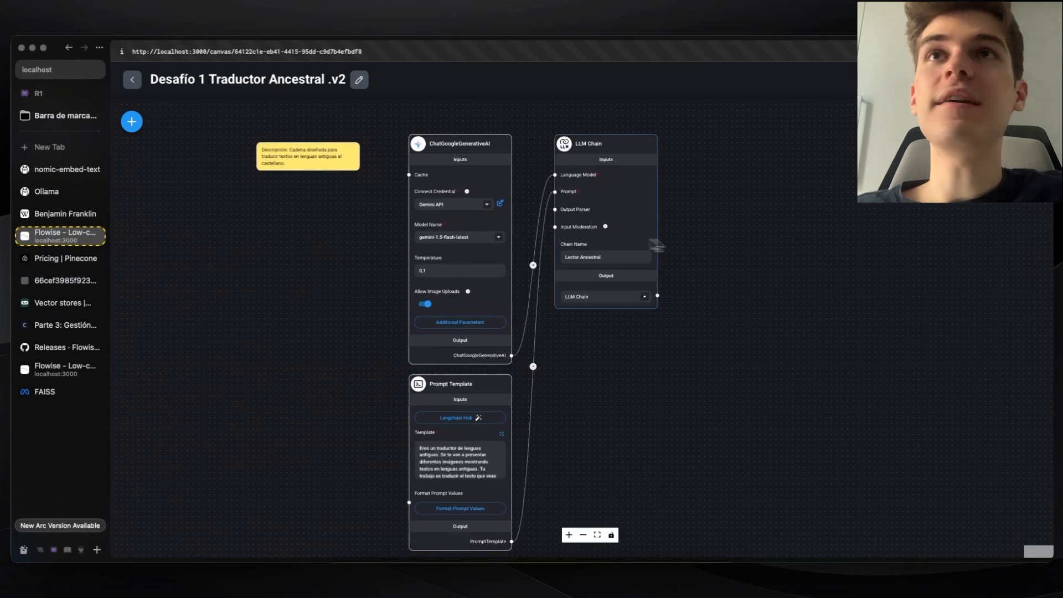
{"action": "scroll", "coordinate": [527, 184], "scroll_direction": "up", "scroll_amount": 2}
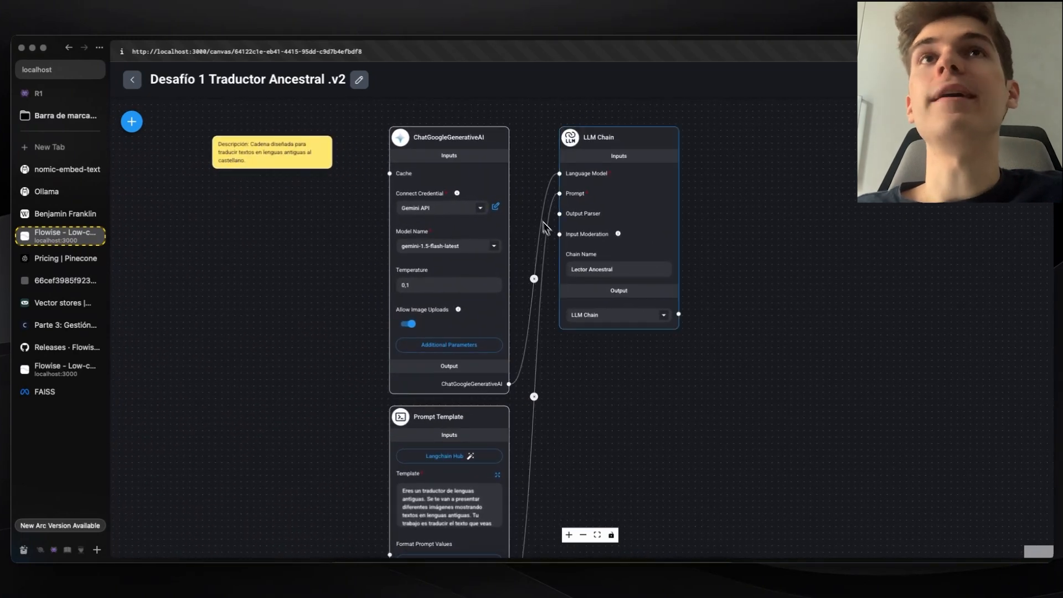
{"action": "left_click", "coordinate": [625, 251]}
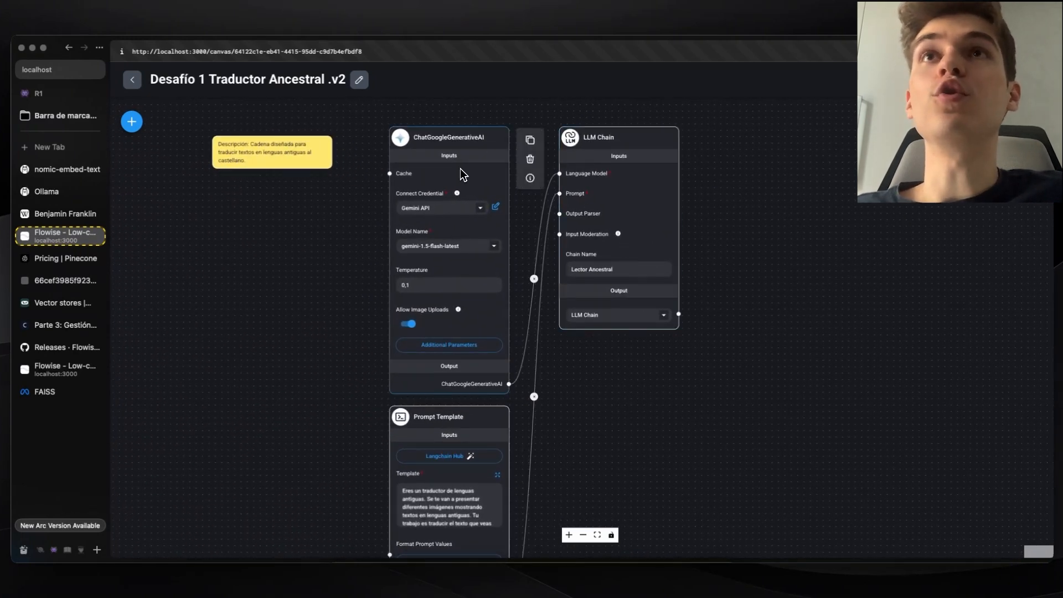
{"action": "scroll", "coordinate": [460, 169], "scroll_direction": "up", "scroll_amount": 2}
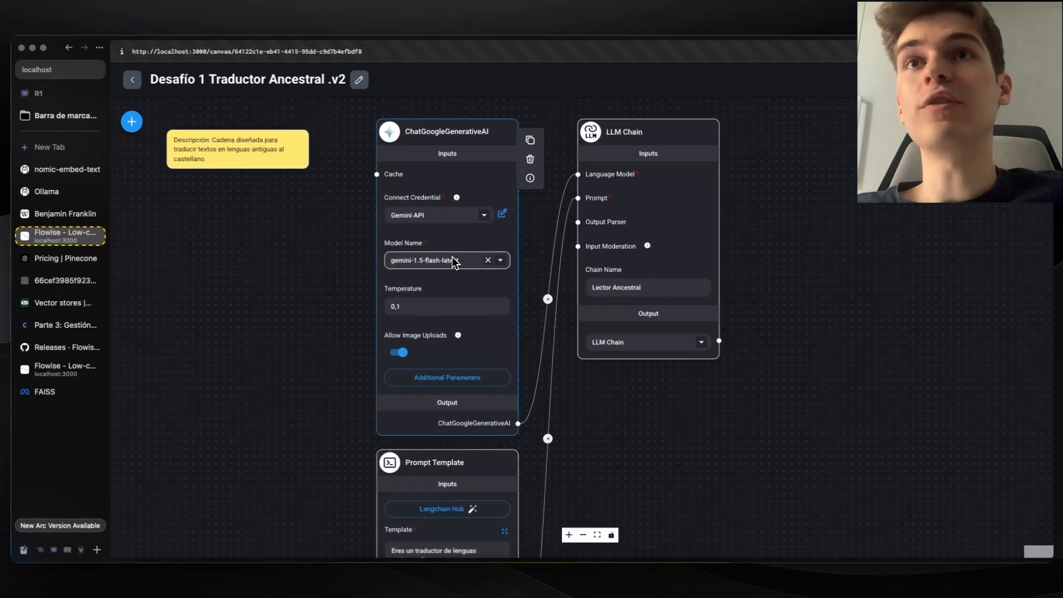
{"action": "scroll", "coordinate": [410, 348], "scroll_direction": "up", "scroll_amount": 3}
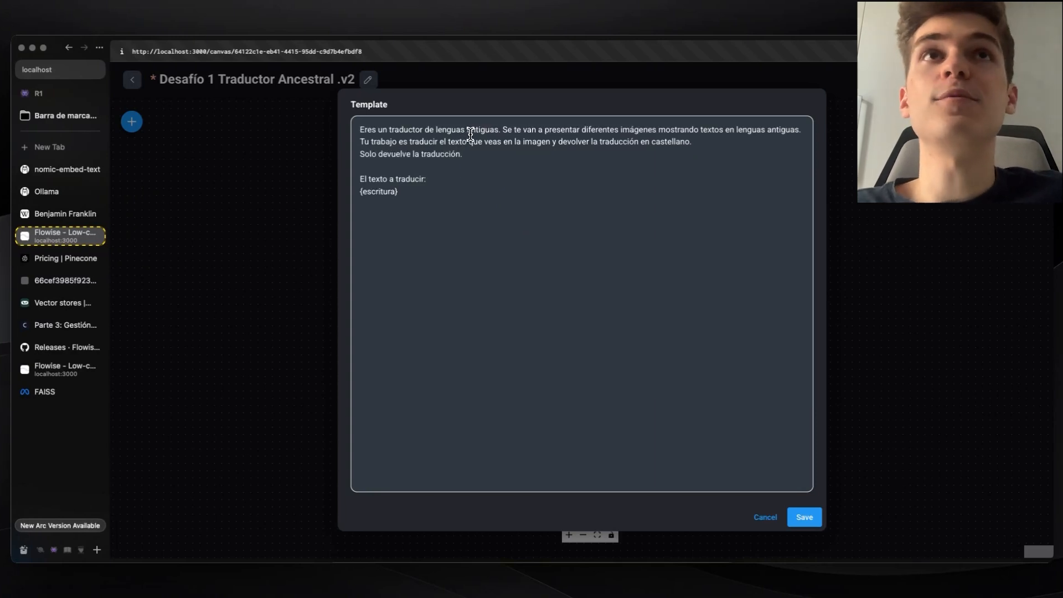
{"action": "left_click_drag", "start_coordinate": [385, 143], "coordinate": [700, 140]}
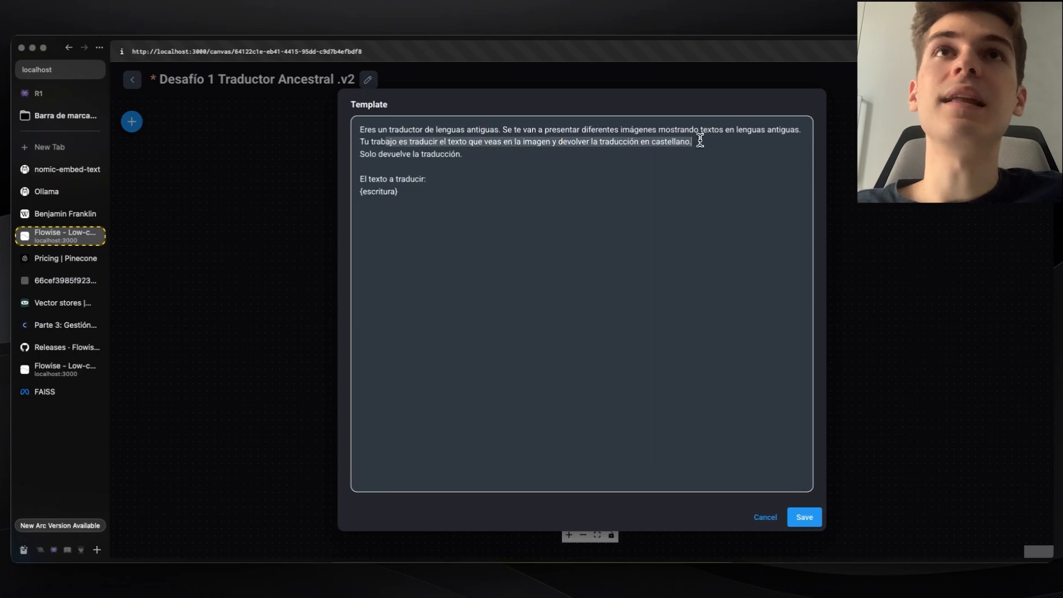
{"action": "left_click_drag", "start_coordinate": [398, 192], "coordinate": [359, 180]}
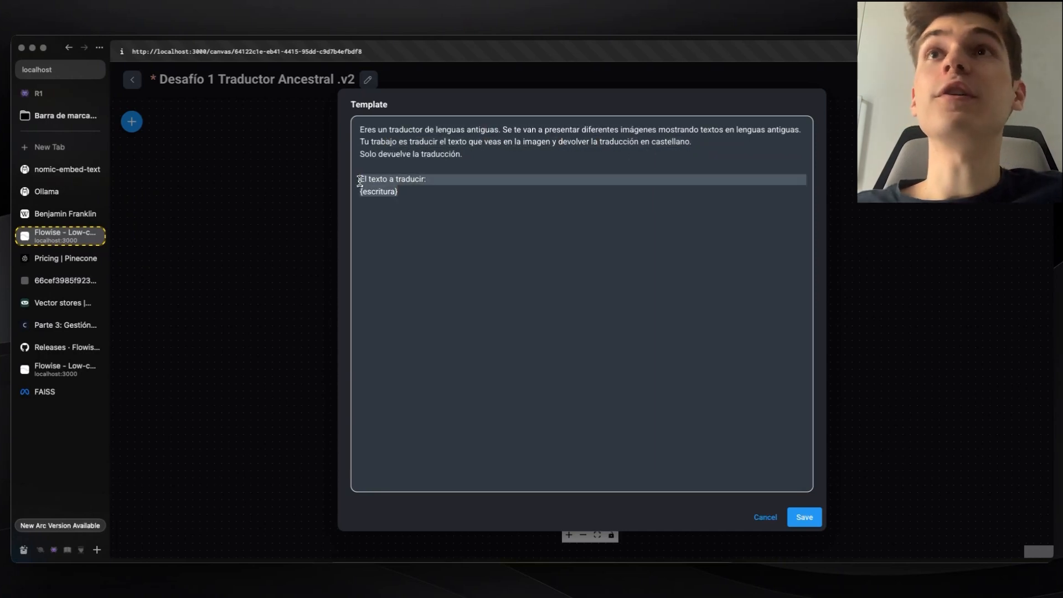
{"action": "left_click", "coordinate": [413, 190]}
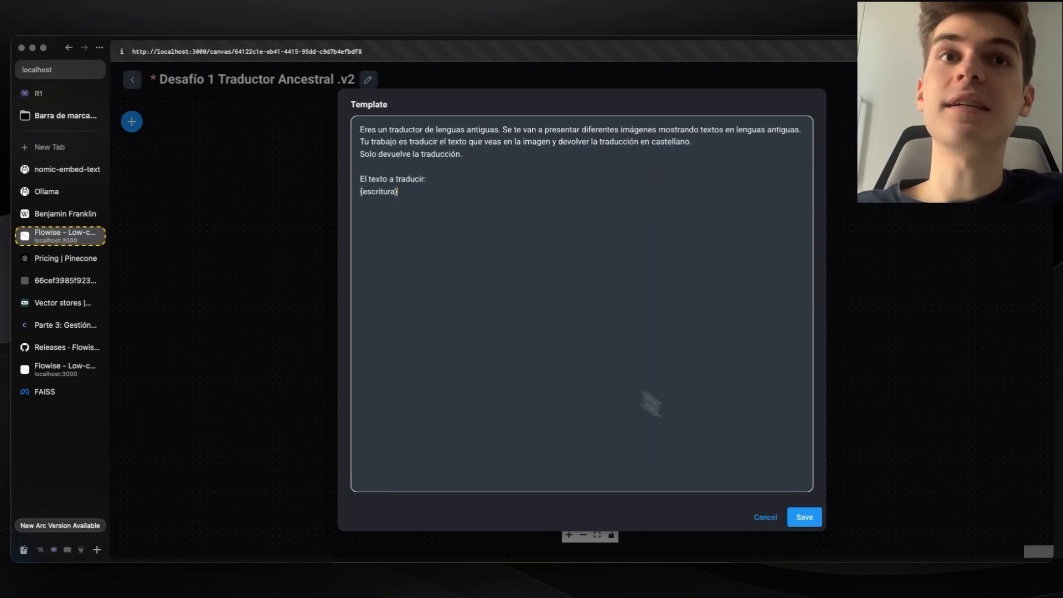
{"action": "left_click", "coordinate": [812, 520]}
Assign the question variable to escritura in the Prompt Template's Format Prompt Values.
{"action": "left_click", "coordinate": [532, 409]}
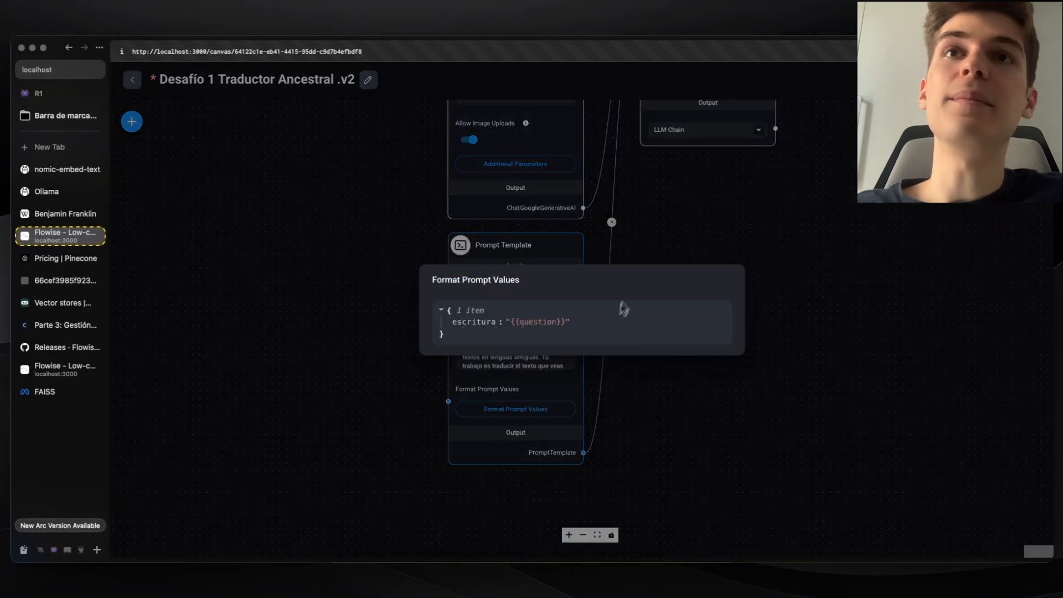
{"action": "left_click", "coordinate": [586, 321]}
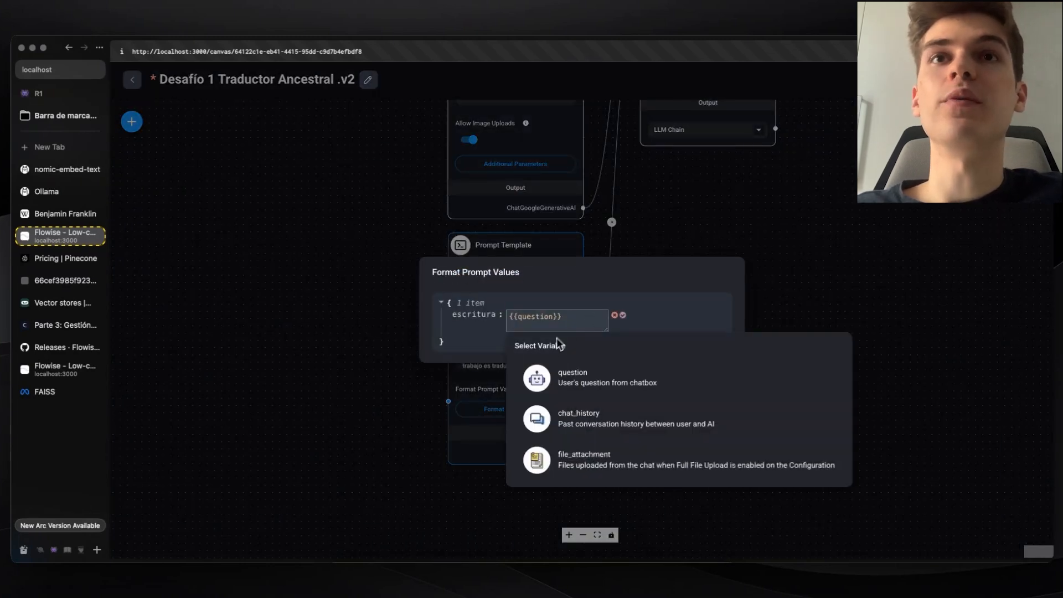
{"action": "left_click", "coordinate": [560, 373]}
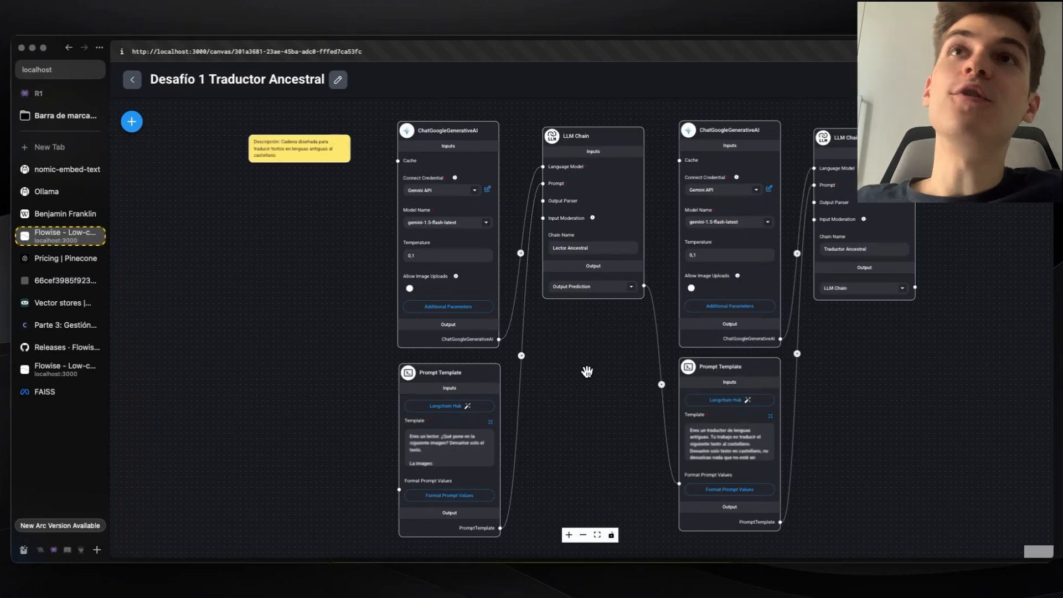
Enable Allow Image Uploads on the Lector Ancestral chain's ChatGoogleGenerativeAI node in "Desafío 1 Traductor Ancestral" and save the chatflow.
{"action": "left_click_drag", "start_coordinate": [581, 370], "coordinate": [509, 374]}
{"action": "scroll", "coordinate": [510, 374], "scroll_direction": "down", "scroll_amount": 1}
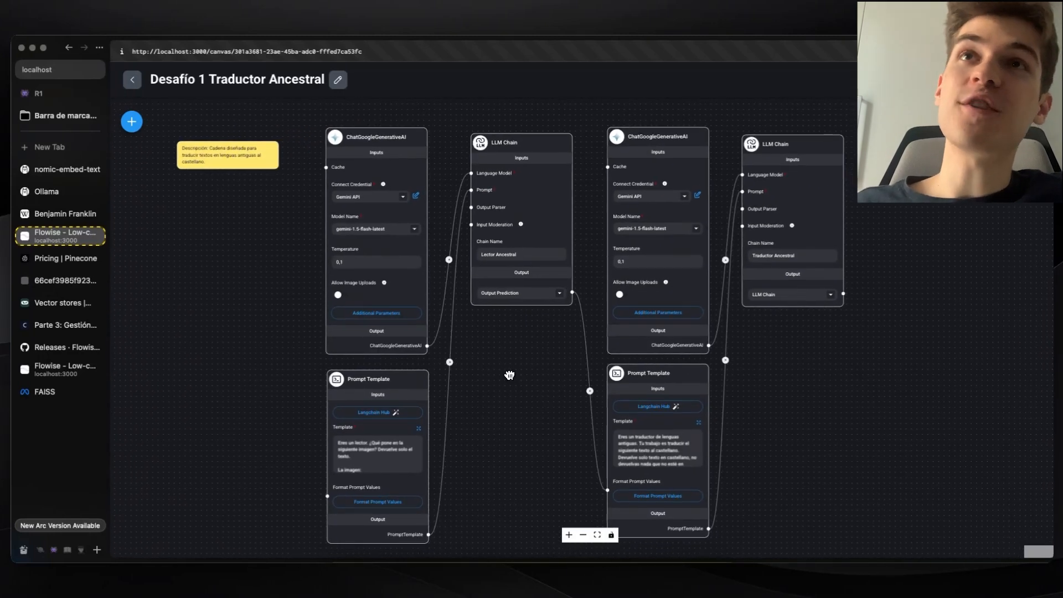
{"action": "scroll", "coordinate": [510, 375], "scroll_direction": "up", "scroll_amount": 1}
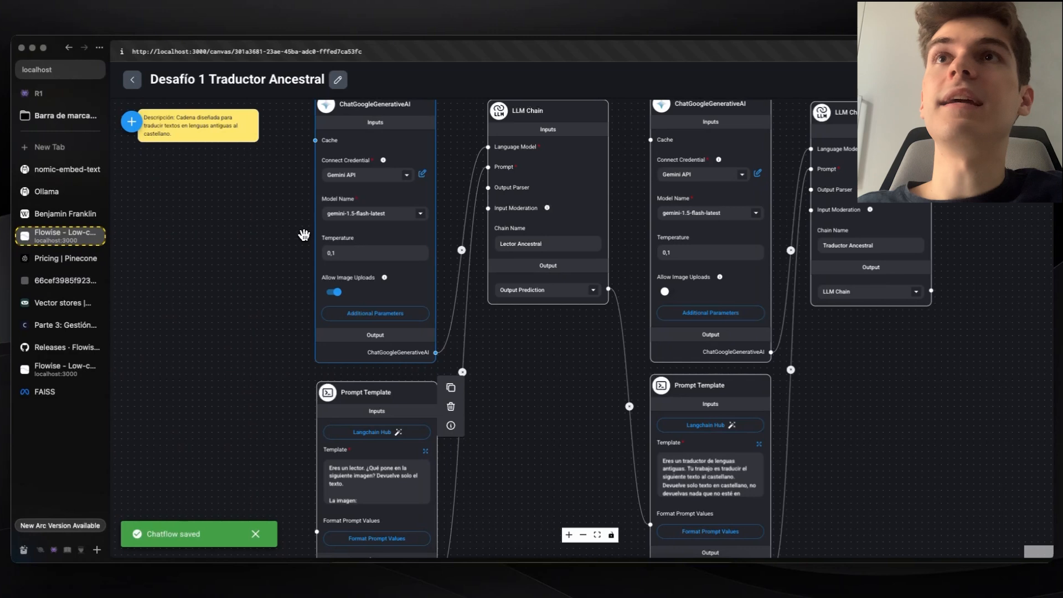
{"action": "scroll", "coordinate": [302, 234], "scroll_direction": "down", "scroll_amount": 1}
{"action": "scroll", "coordinate": [302, 233], "scroll_direction": "up", "scroll_amount": 1}
{"action": "left_click_drag", "start_coordinate": [300, 232], "coordinate": [321, 283]}
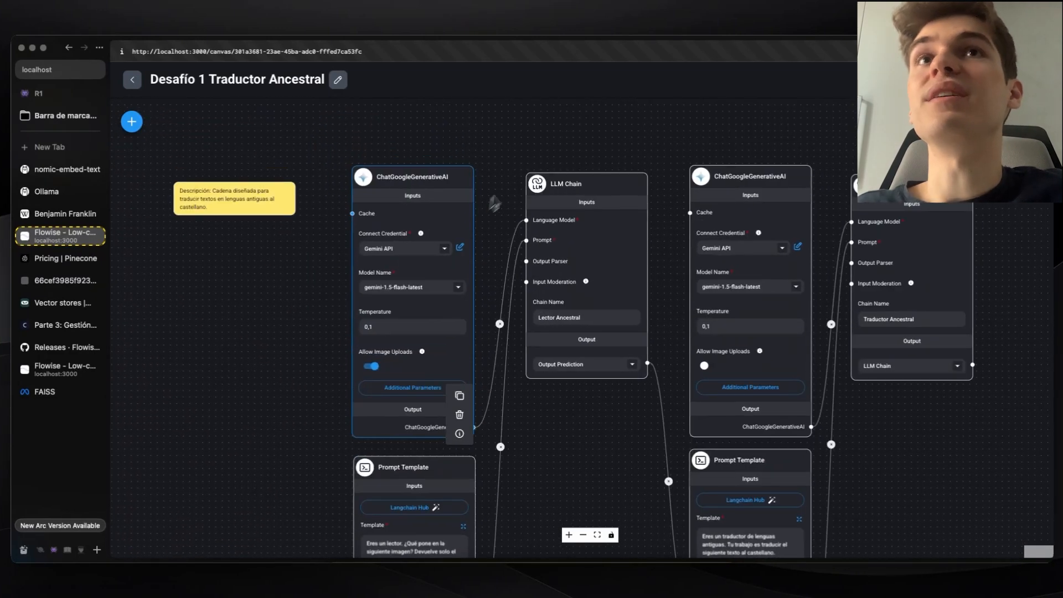
{"action": "scroll", "coordinate": [542, 402], "scroll_direction": "down", "scroll_amount": 1}
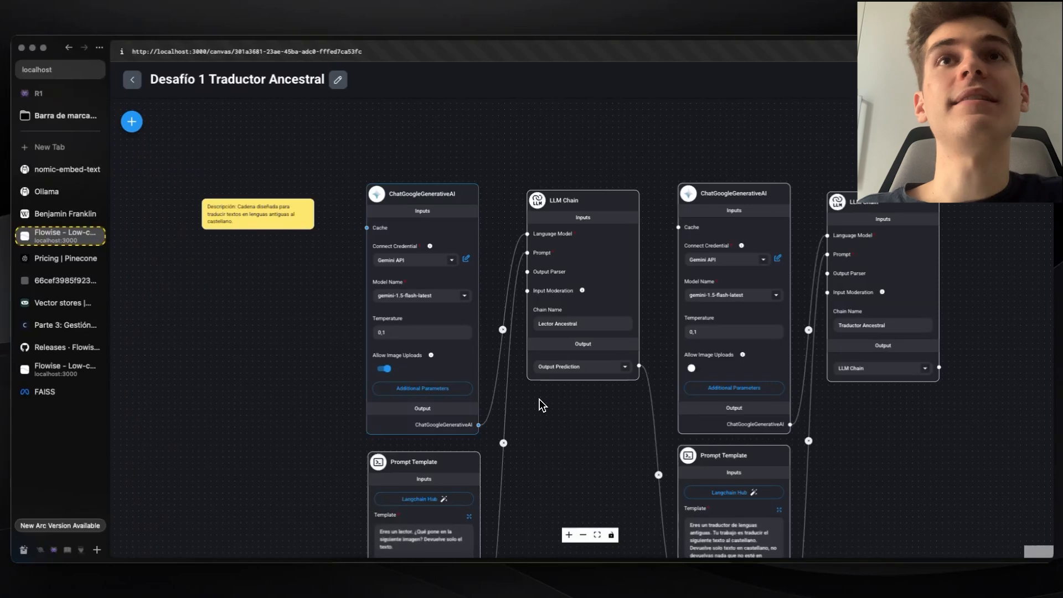
Look over the additional parameters of the ChatGoogleGenerativeAI node feeding Lector Ancestral, leaving them as they are.
{"action": "left_click", "coordinate": [422, 388]}
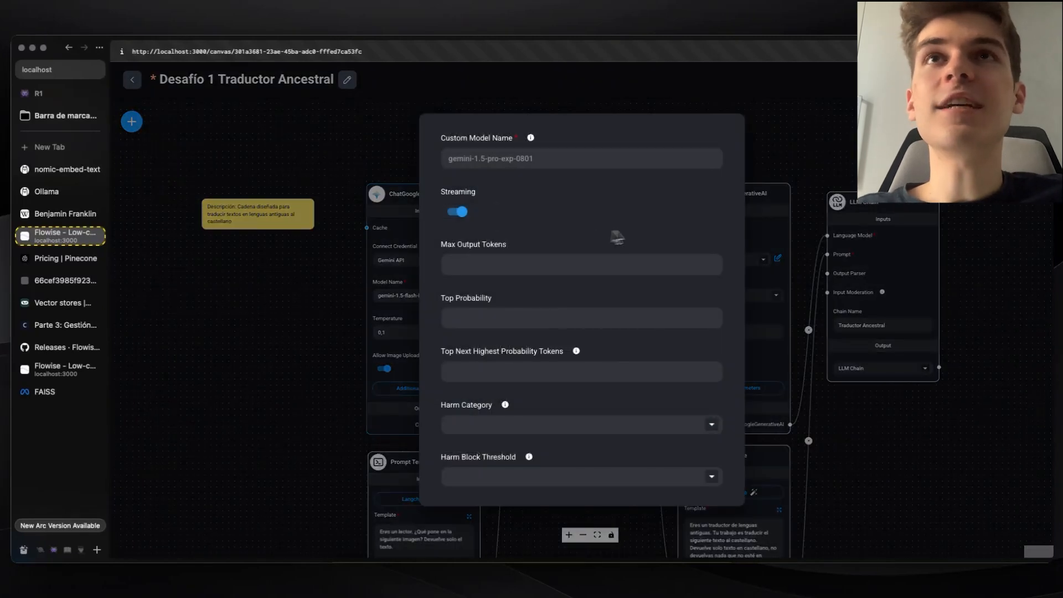
{"action": "left_click", "coordinate": [337, 277]}
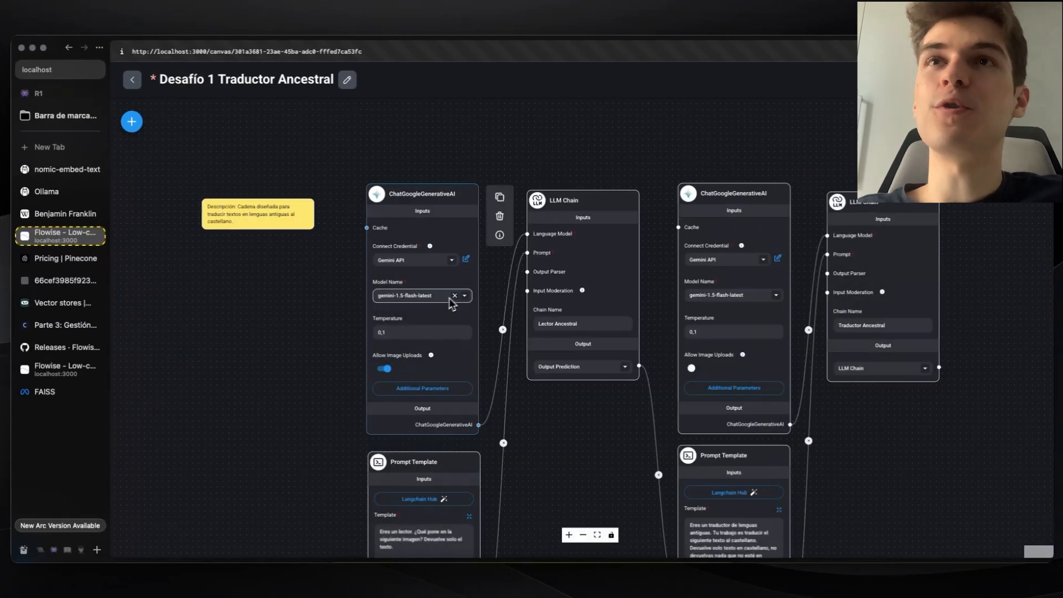
{"action": "left_click_drag", "start_coordinate": [563, 473], "coordinate": [562, 404]}
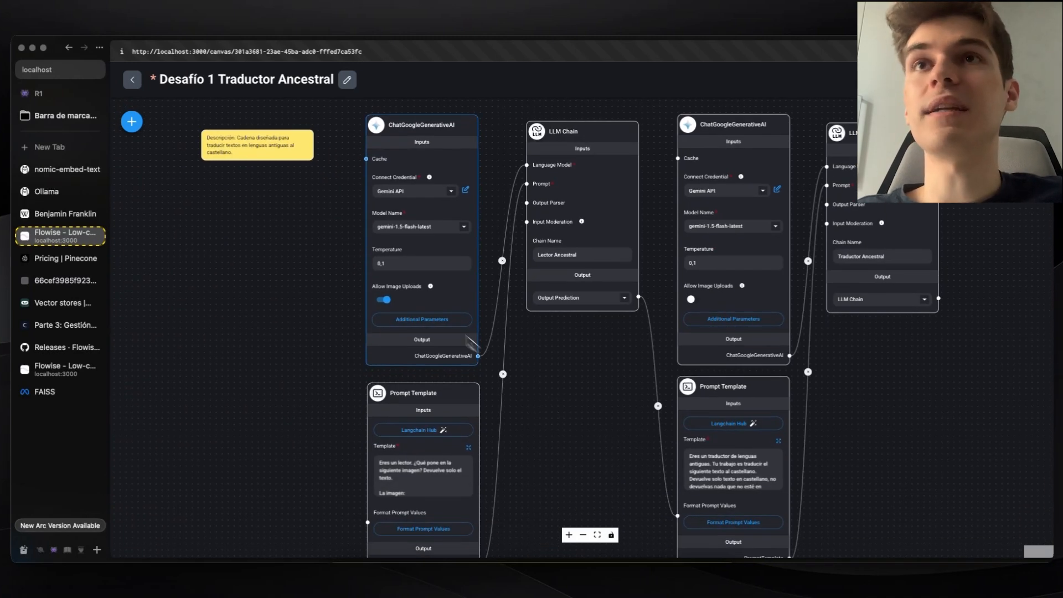
Review the image-reader prompt in the first Prompt Template node, save the template, and save the chatflow.
{"action": "scroll", "coordinate": [411, 294], "scroll_direction": "up", "scroll_amount": 2}
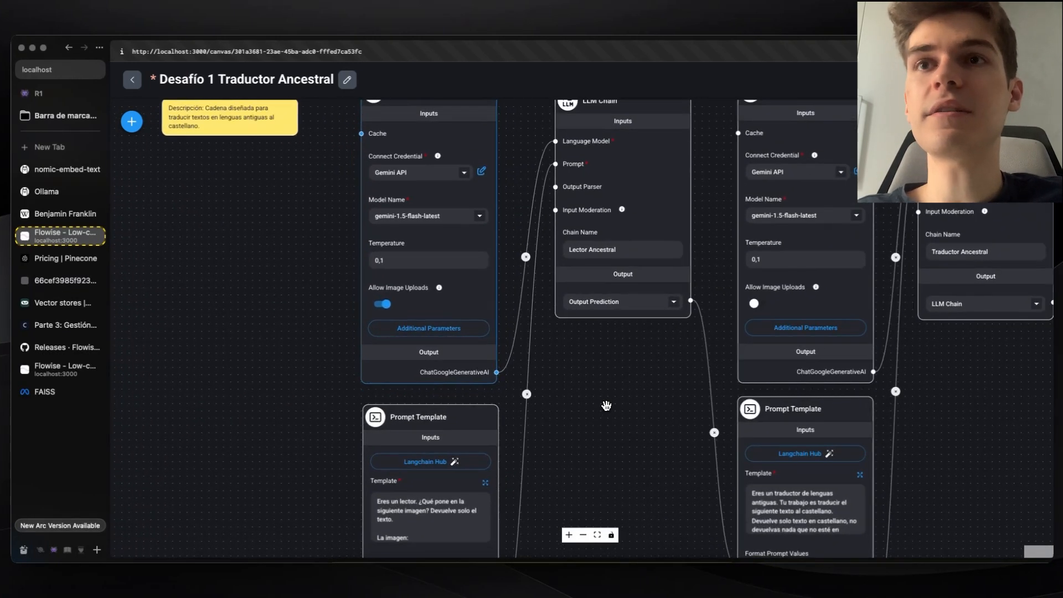
{"action": "left_click", "coordinate": [482, 485]}
{"action": "left_click_drag", "start_coordinate": [371, 129], "coordinate": [582, 137]}
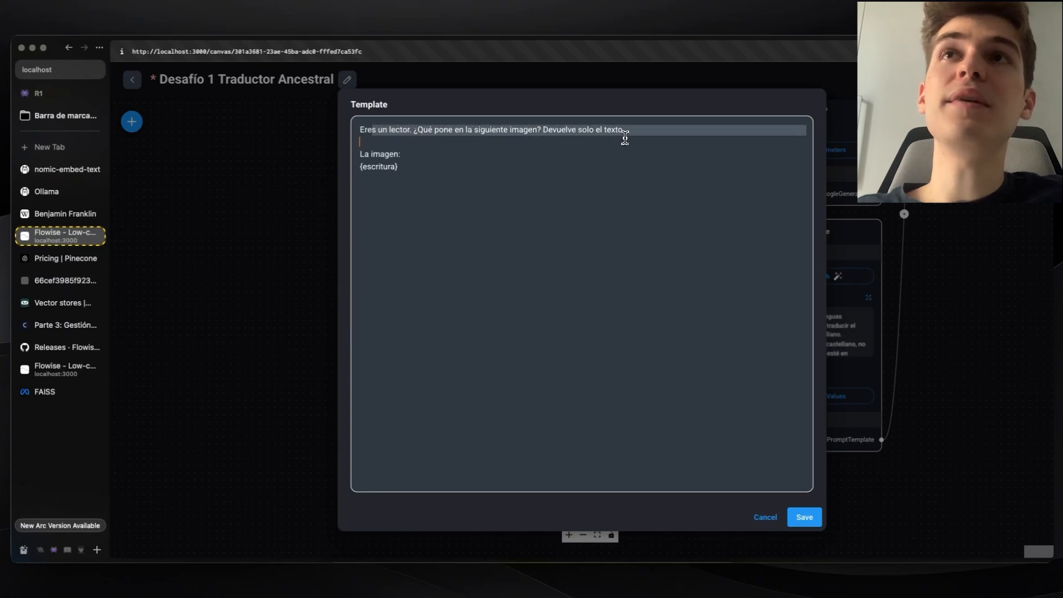
{"action": "left_click", "coordinate": [805, 517]}
{"action": "left_click_drag", "start_coordinate": [755, 440], "coordinate": [660, 596]}
{"action": "left_click", "coordinate": [1004, 79]}
{"action": "left_click_drag", "start_coordinate": [564, 406], "coordinate": [455, 460]}
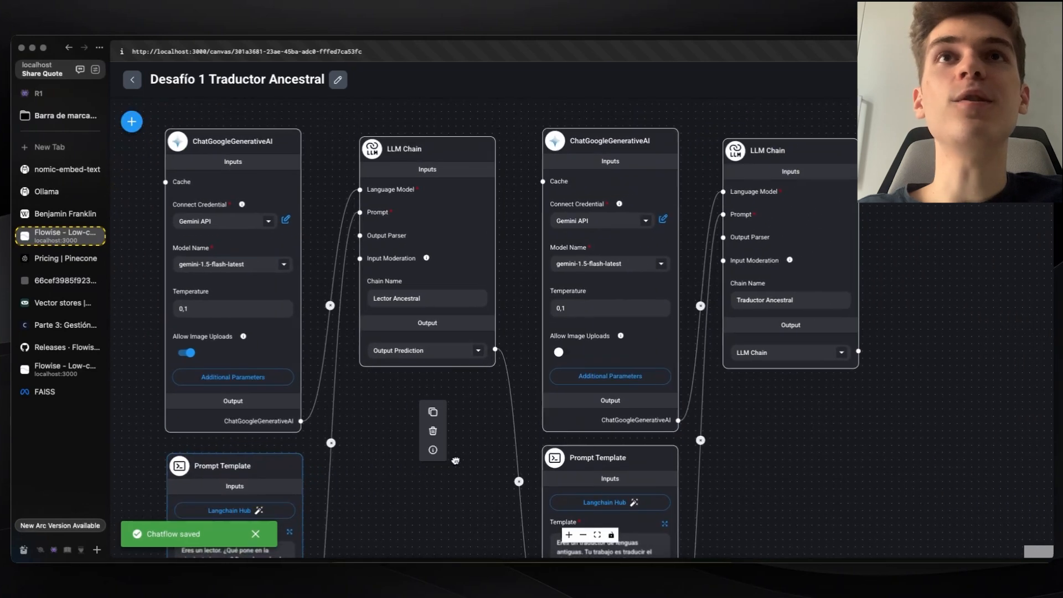
{"action": "scroll", "coordinate": [608, 420], "scroll_direction": "down", "scroll_amount": 2}
{"action": "left_click_drag", "start_coordinate": [695, 412], "coordinate": [602, 376]}
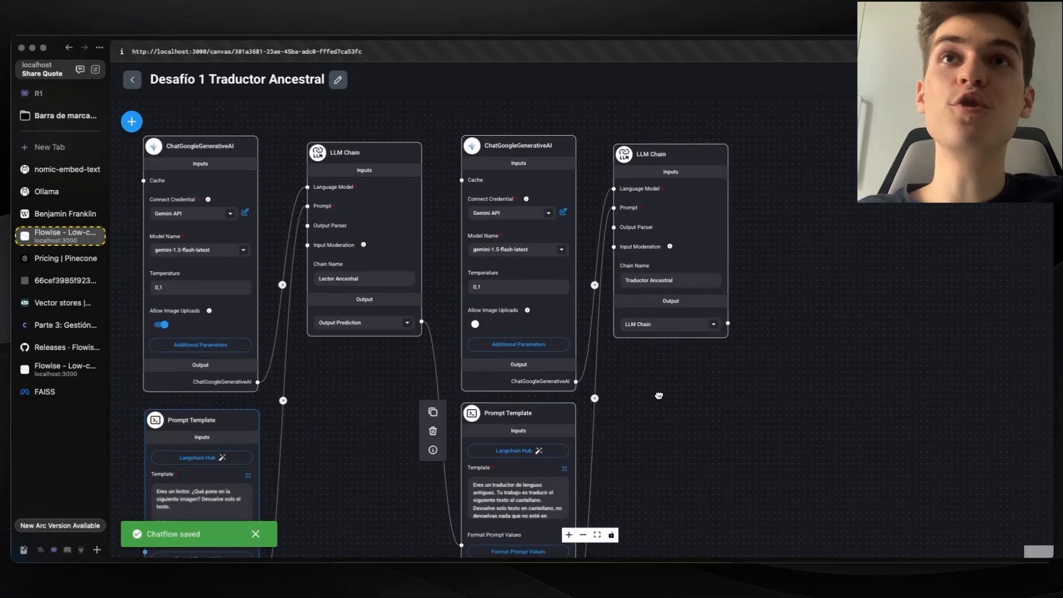
Set the custom model name of the Traductor Ancestral chain's ChatGoogleGenerativeAI node to gemini-exp-1206.
{"action": "mouse_move", "coordinate": [541, 356]}
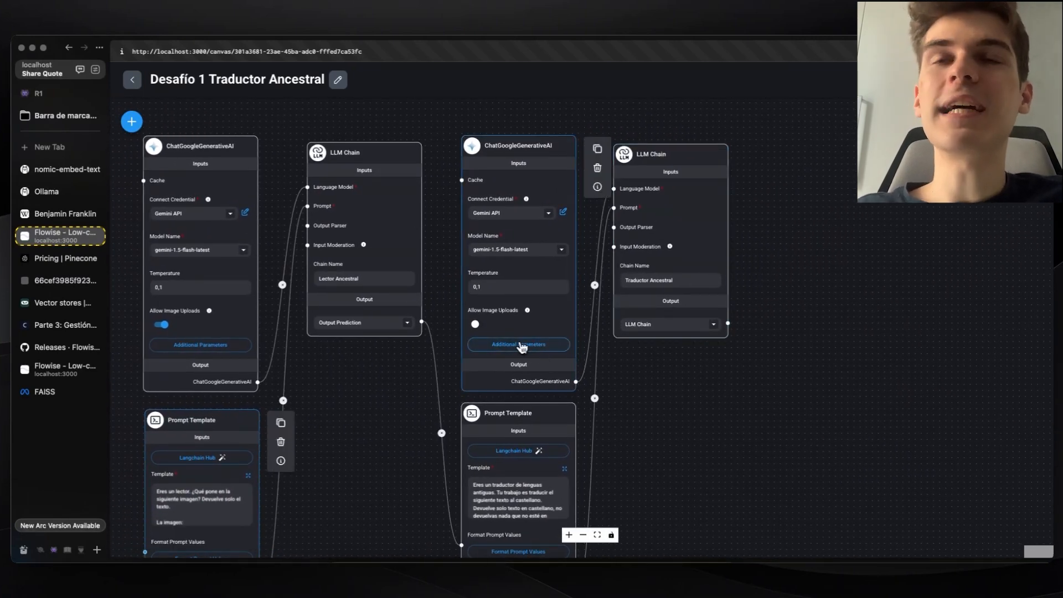
{"action": "left_click", "coordinate": [518, 345]}
{"action": "left_click_drag", "start_coordinate": [472, 159], "coordinate": [576, 162]}
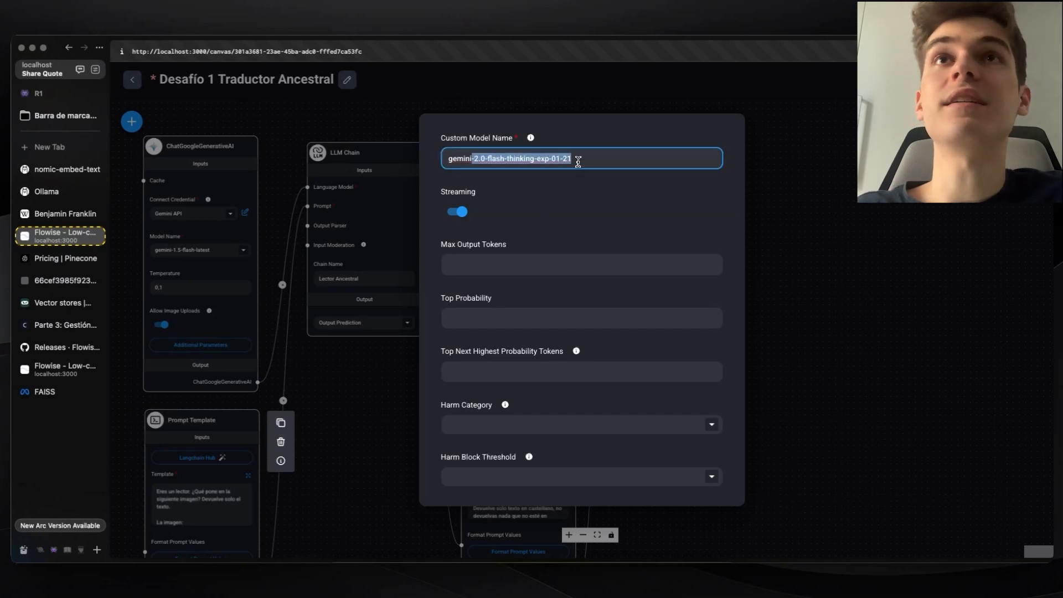
{"action": "type", "text": "-exp-1206"}
{"action": "left_click", "coordinate": [556, 201]}
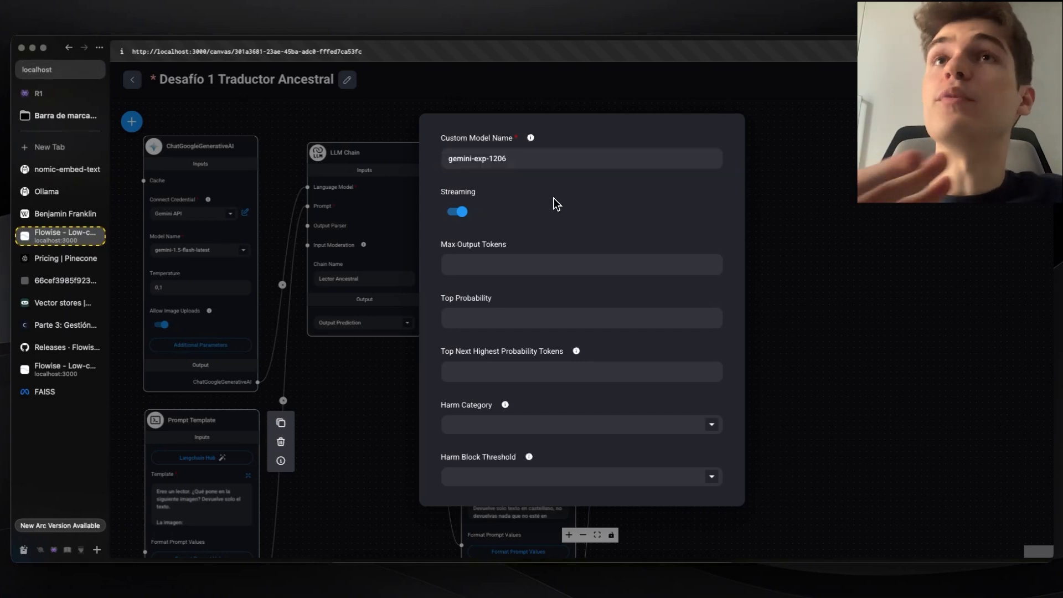
{"action": "left_click", "coordinate": [753, 188]}
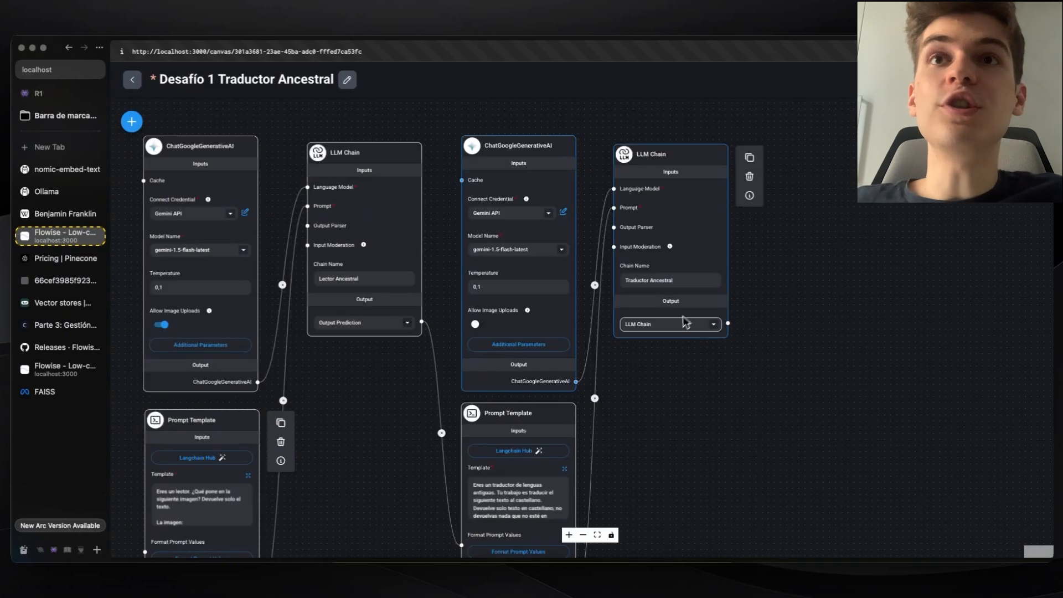
Review the translator prompt in the second Prompt Template, save the template, and inspect the texto variable's assignment in its Format Prompt Values.
{"action": "scroll", "coordinate": [584, 394], "scroll_direction": "down", "scroll_amount": 3}
{"action": "left_click", "coordinate": [564, 394]}
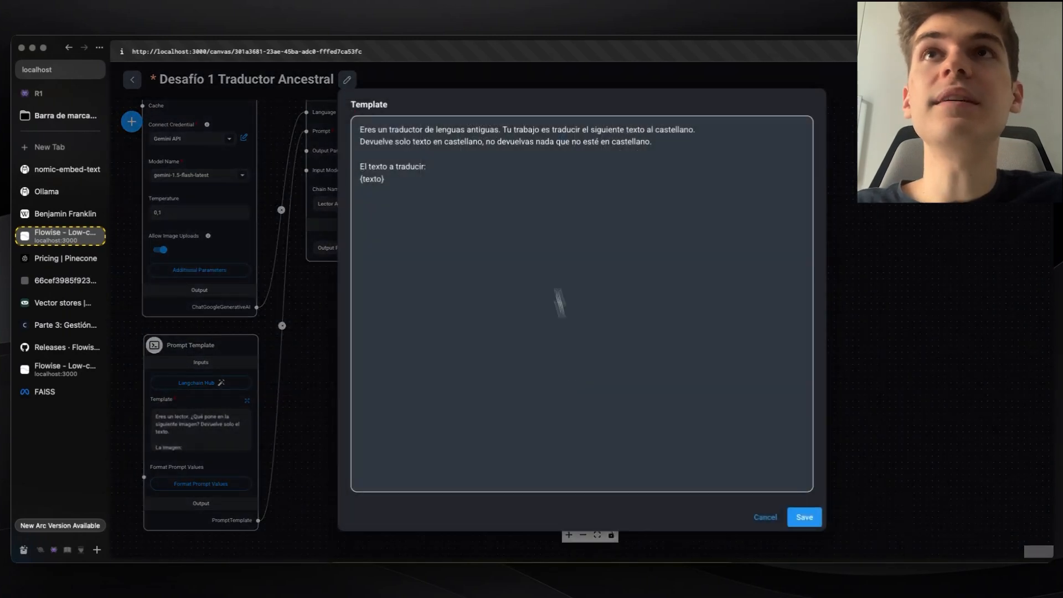
{"action": "left_click_drag", "start_coordinate": [437, 129], "coordinate": [332, 144]}
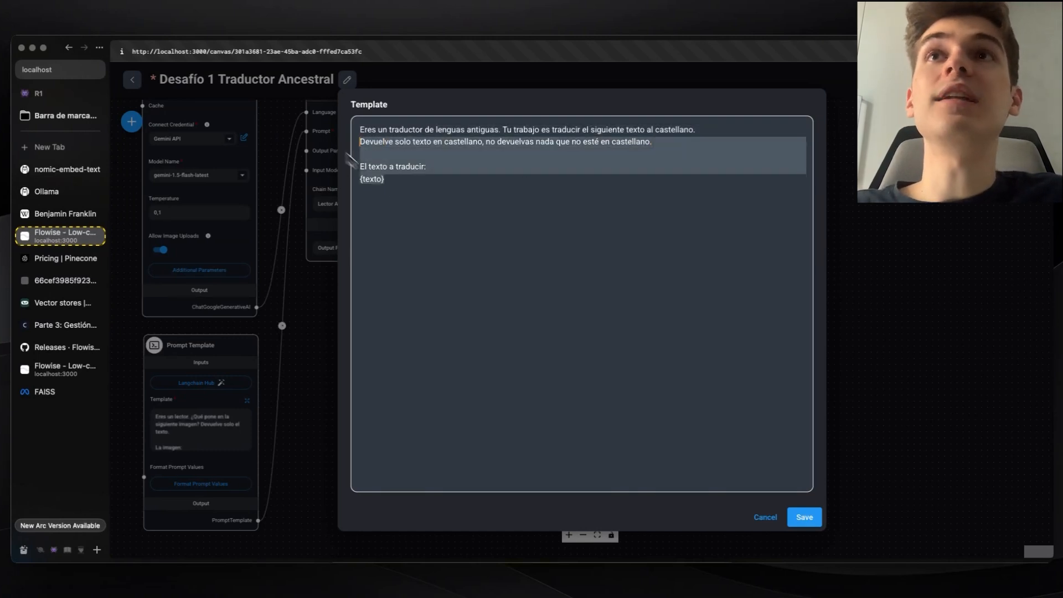
{"action": "left_click", "coordinate": [804, 517]}
{"action": "left_click", "coordinate": [518, 477]}
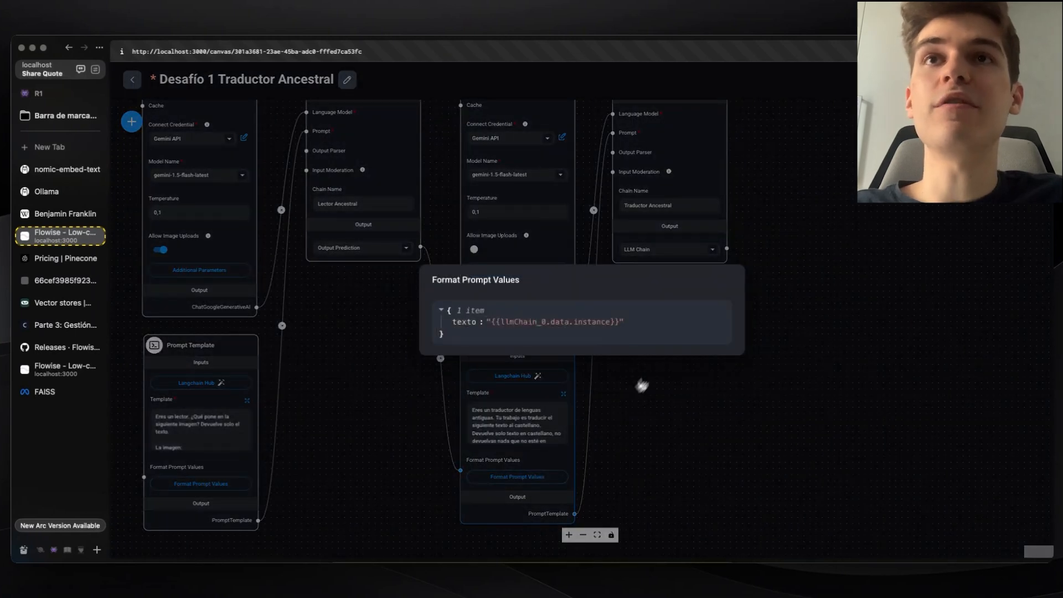
{"action": "left_click", "coordinate": [636, 321]}
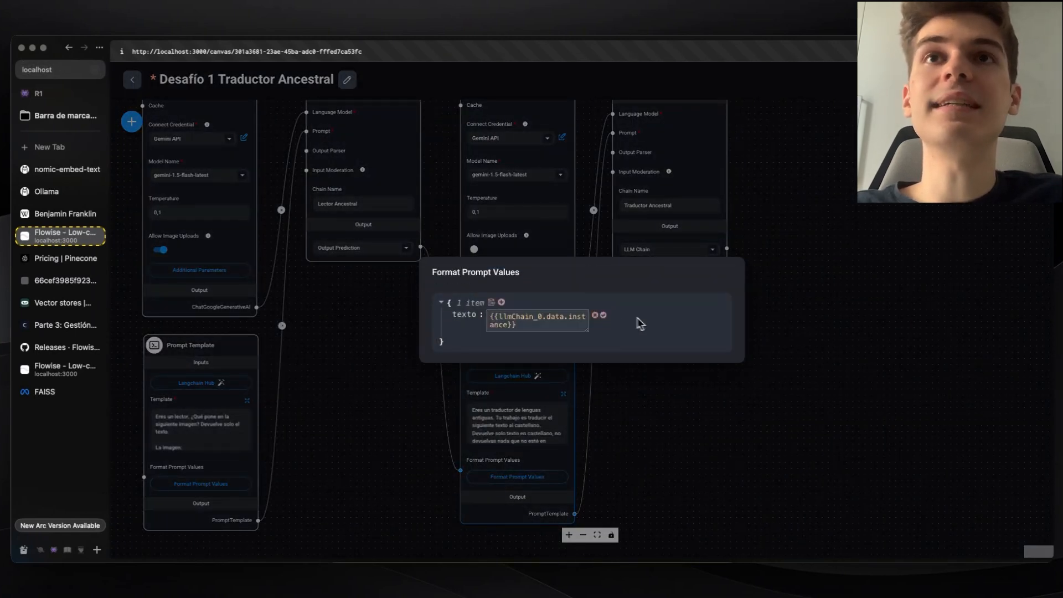
{"action": "left_click", "coordinate": [578, 328]}
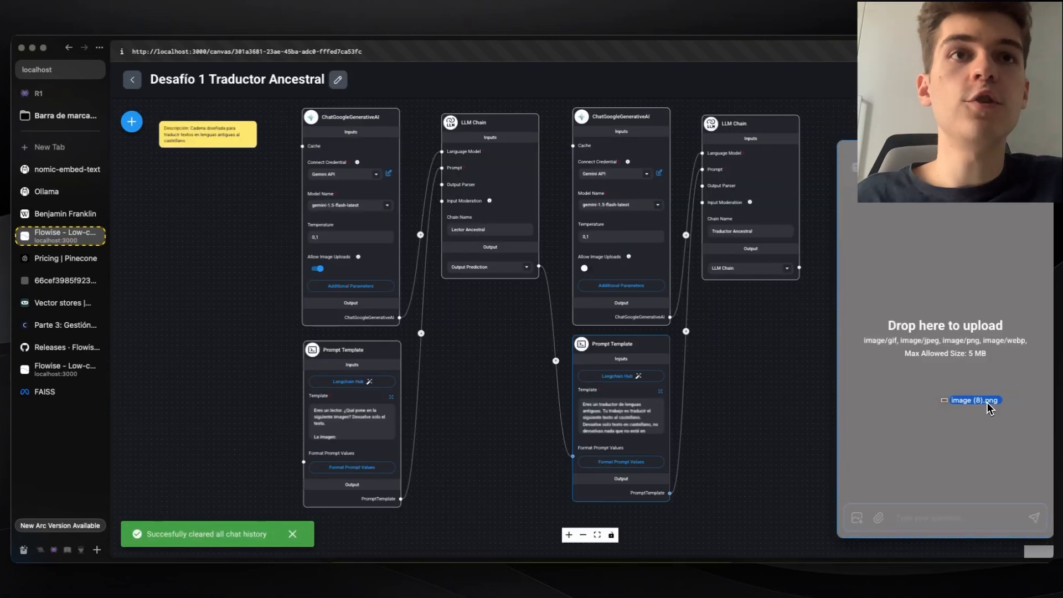
Upload image (8).png to the chatflow's chat and send it for translation without any accompanying text.
{"action": "left_click_drag", "start_coordinate": [975, 408], "coordinate": [978, 417]}
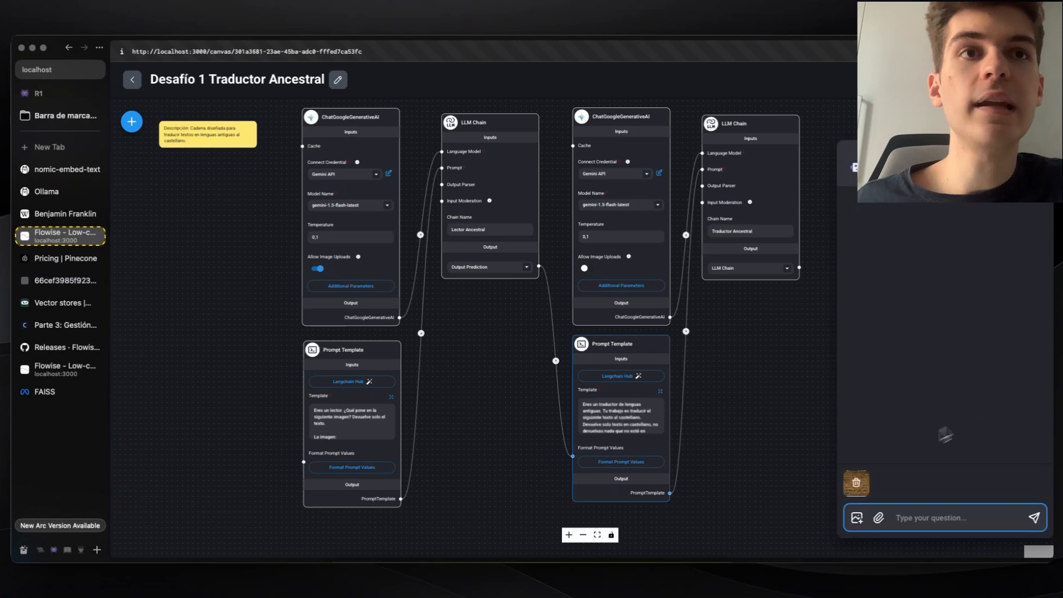
{"action": "left_click", "coordinate": [1033, 517]}
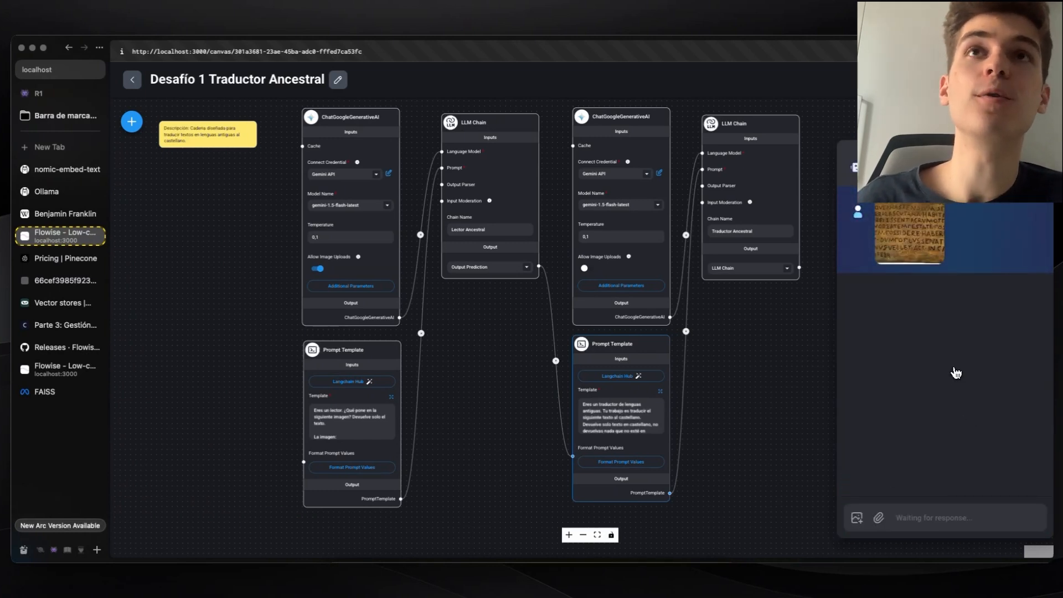
{"action": "scroll", "coordinate": [478, 209], "scroll_direction": "up", "scroll_amount": 2}
{"action": "scroll", "coordinate": [477, 209], "scroll_direction": "down", "scroll_amount": 2}
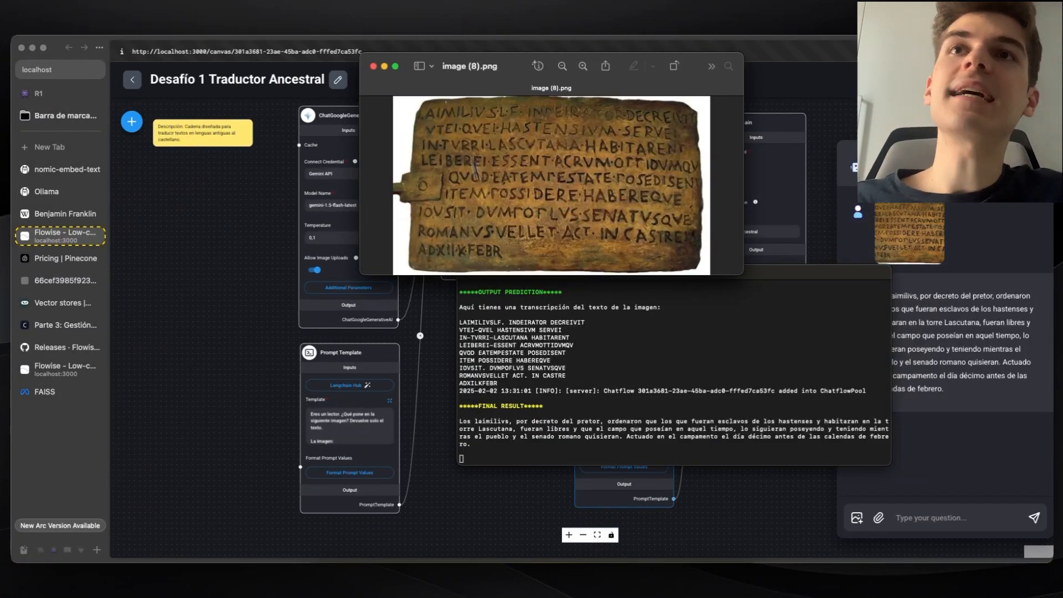
Compare the inscription in image (8).png with the transcription in the Flowise terminal output, and read the Spanish translation in the chat.
{"action": "left_click", "coordinate": [588, 378]}
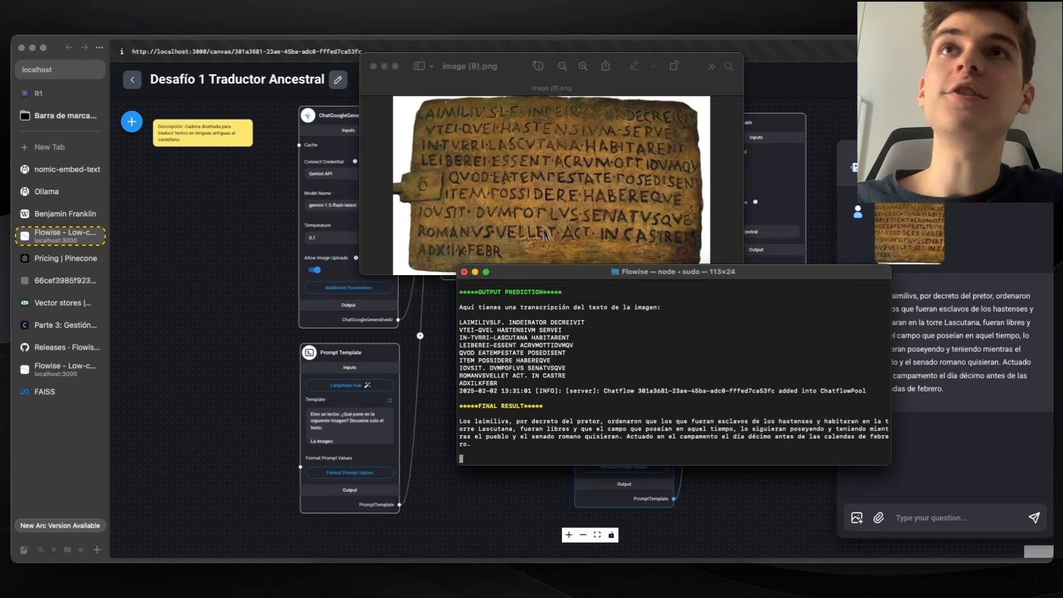
{"action": "left_click", "coordinate": [535, 187]}
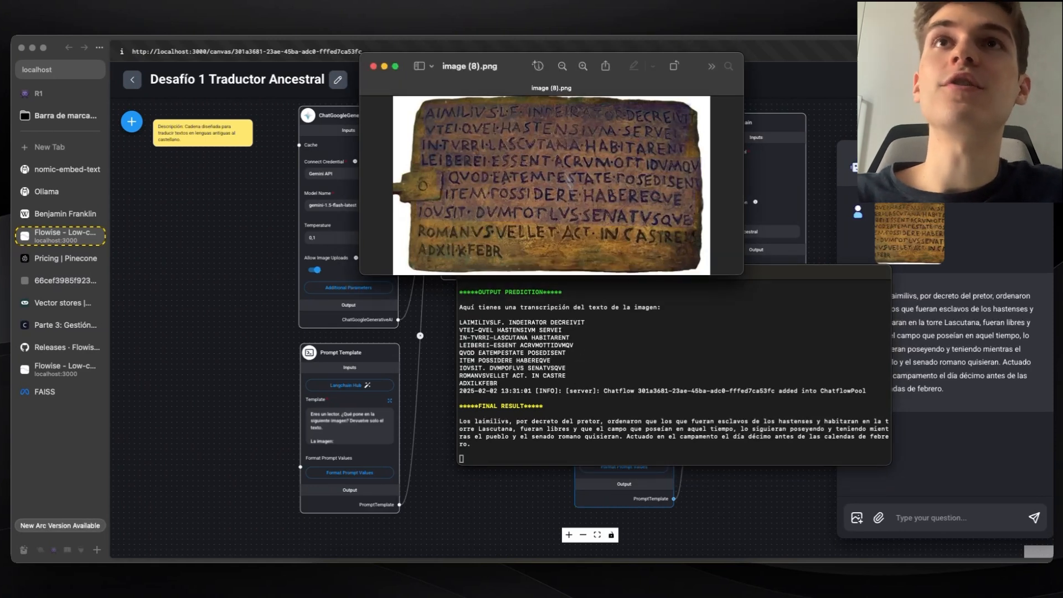
{"action": "left_click", "coordinate": [581, 369]}
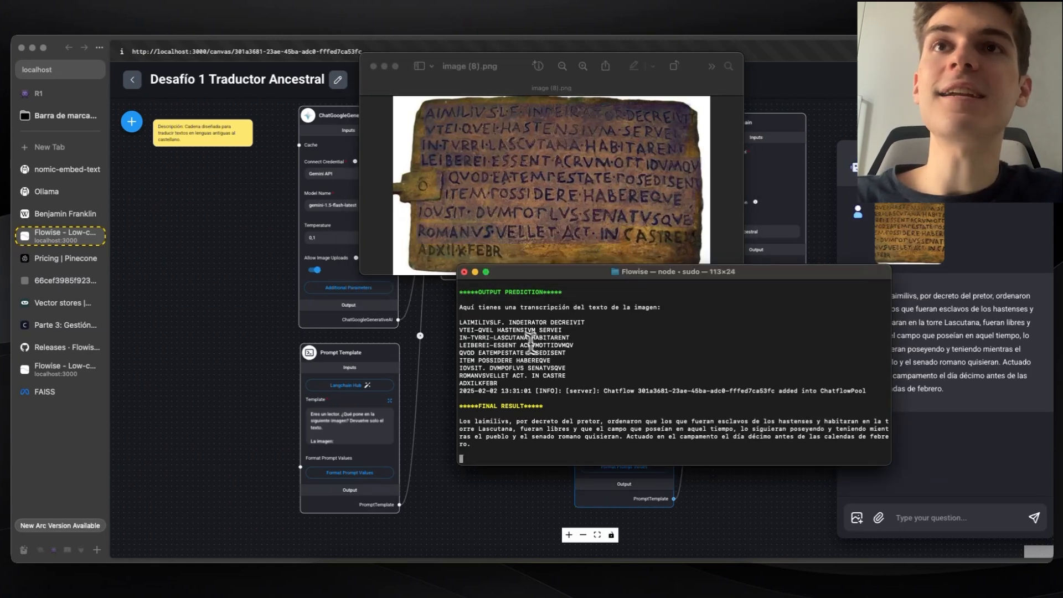
{"action": "left_click_drag", "start_coordinate": [459, 321], "coordinate": [581, 380]}
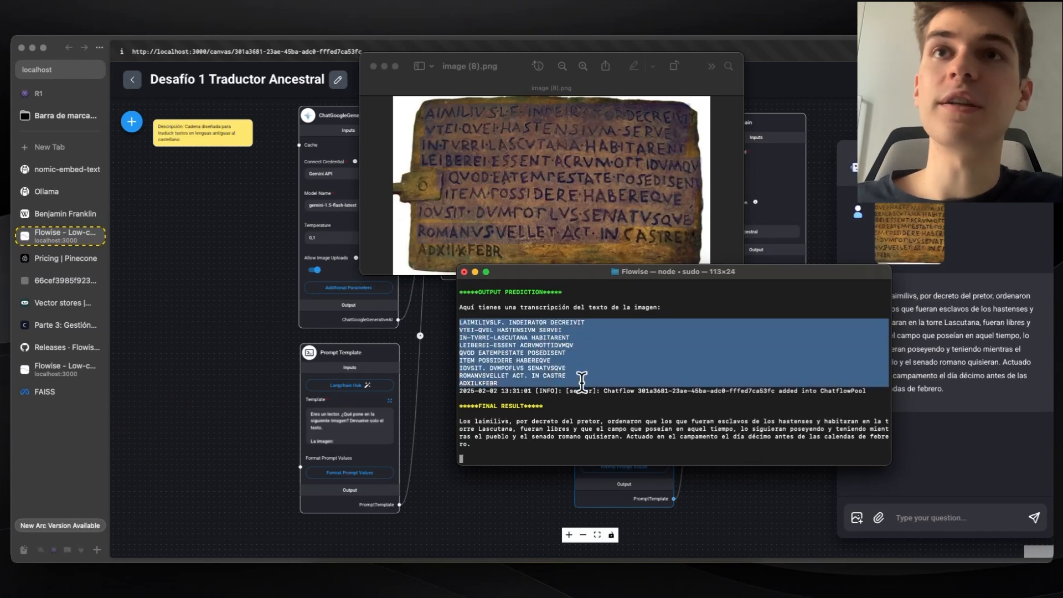
{"action": "left_click", "coordinate": [579, 380]}
{"action": "left_click_drag", "start_coordinate": [569, 380], "coordinate": [468, 319]}
{"action": "left_click", "coordinate": [437, 393]}
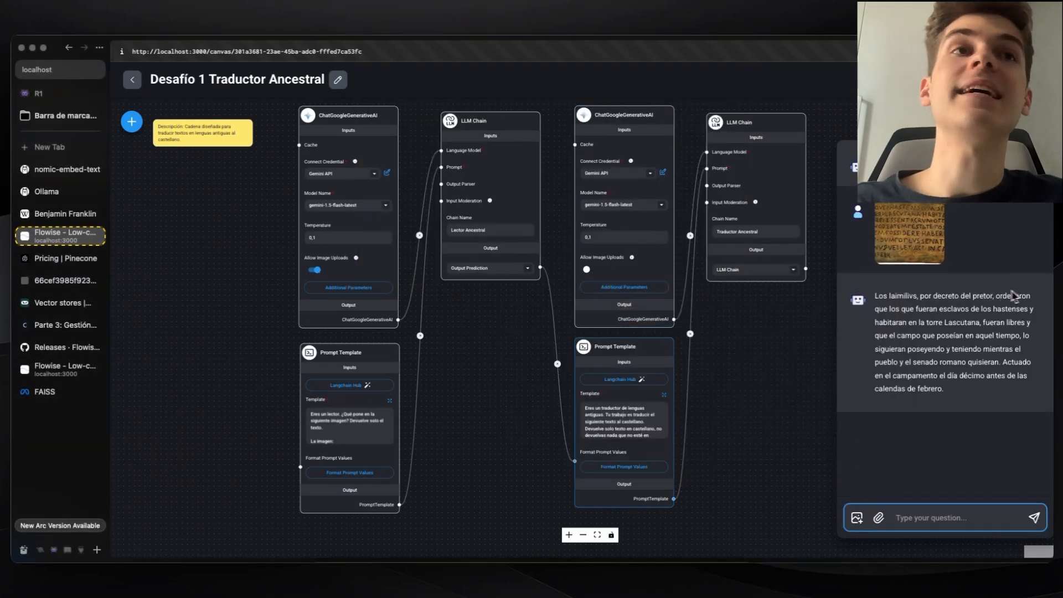
{"action": "left_click_drag", "start_coordinate": [874, 295], "coordinate": [991, 390]}
{"action": "left_click", "coordinate": [991, 390]}
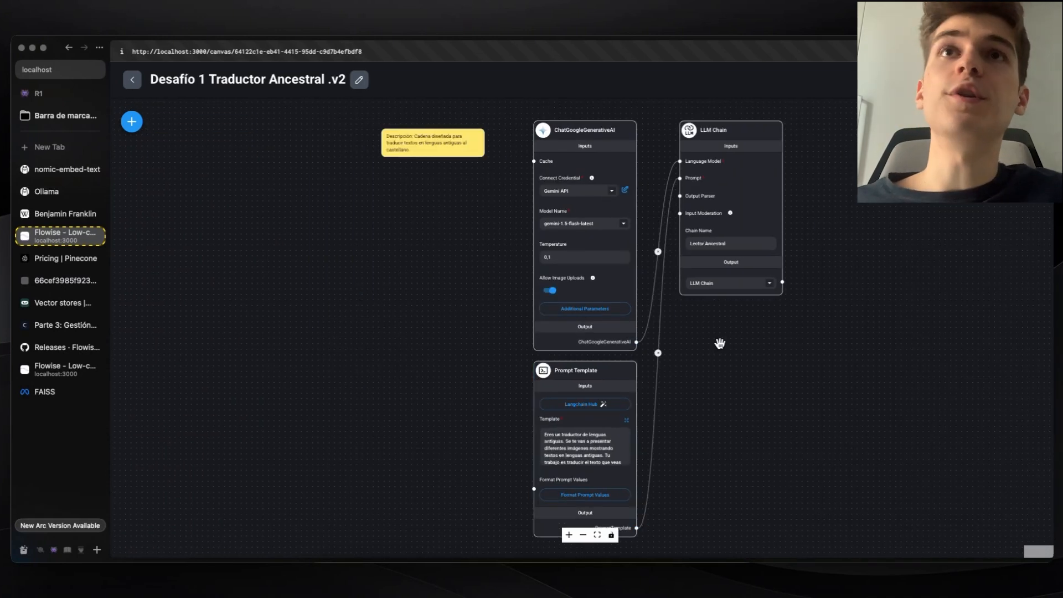
{"action": "left_click_drag", "start_coordinate": [719, 341], "coordinate": [633, 334]}
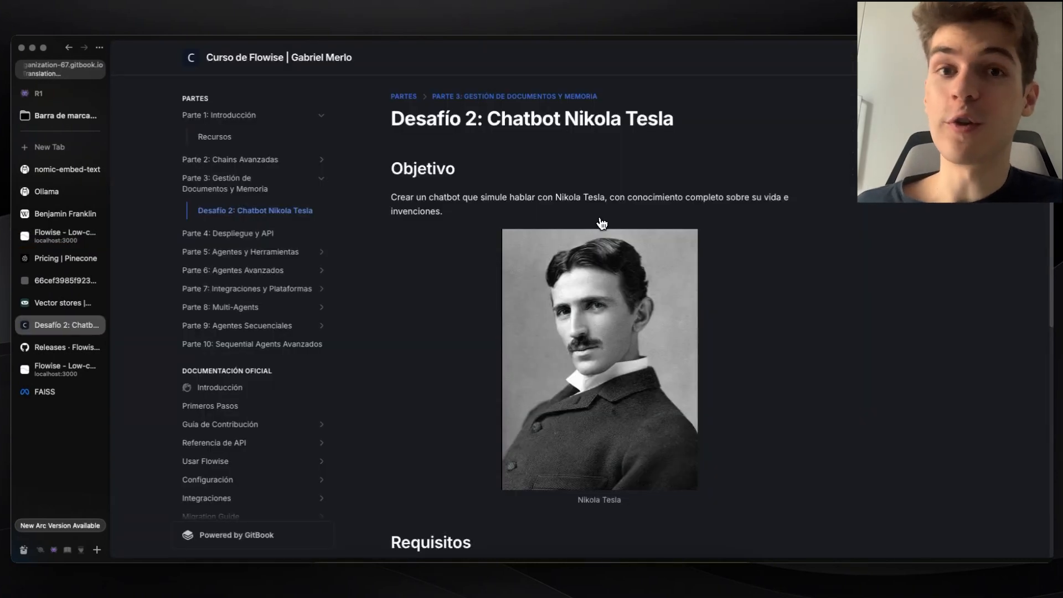
Read the objective, requirements and validation questions of "Desafío 2: Chatbot Nikola Tesla", and check the linked Wikipedia PDF download page before returning.
{"action": "scroll", "coordinate": [596, 205], "scroll_direction": "down", "scroll_amount": 1}
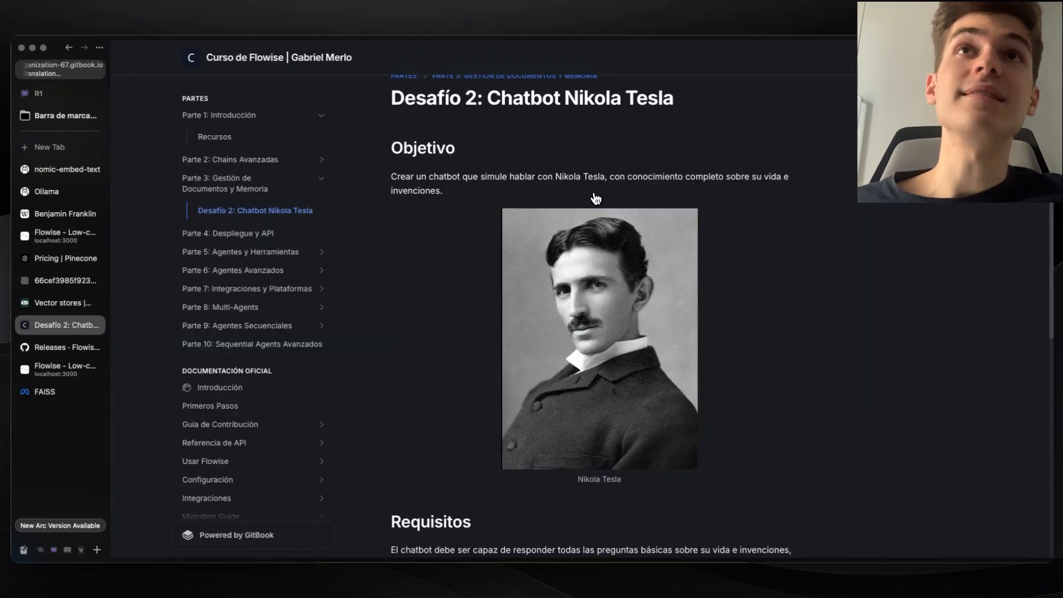
{"action": "scroll", "coordinate": [594, 197], "scroll_direction": "down", "scroll_amount": 1}
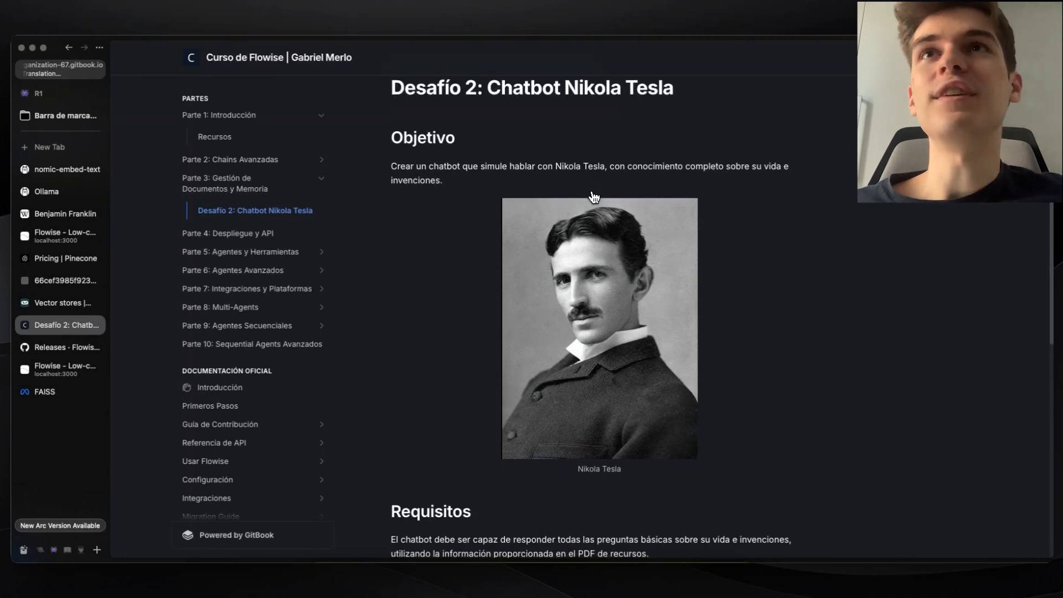
{"action": "scroll", "coordinate": [594, 197], "scroll_direction": "down", "scroll_amount": 1}
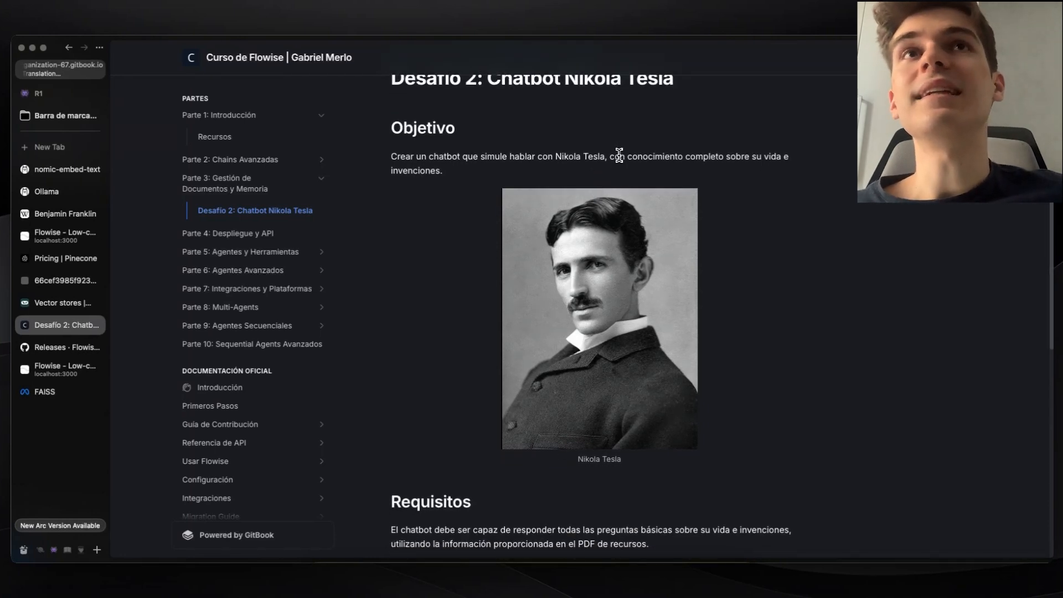
{"action": "left_click_drag", "start_coordinate": [628, 156], "coordinate": [637, 173]}
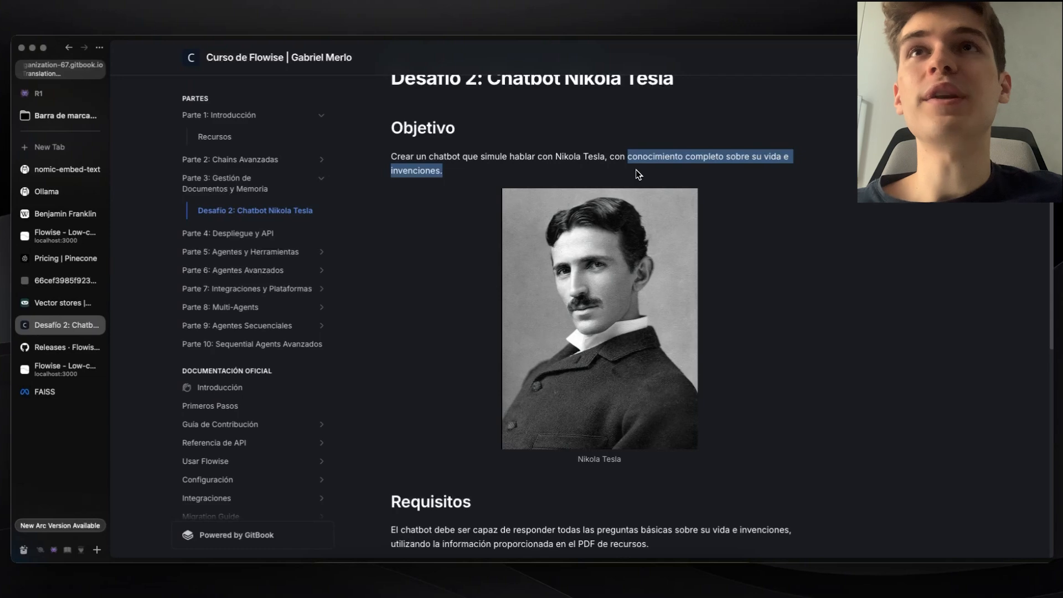
{"action": "left_click", "coordinate": [636, 169]}
{"action": "scroll", "coordinate": [579, 175], "scroll_direction": "down", "scroll_amount": 5}
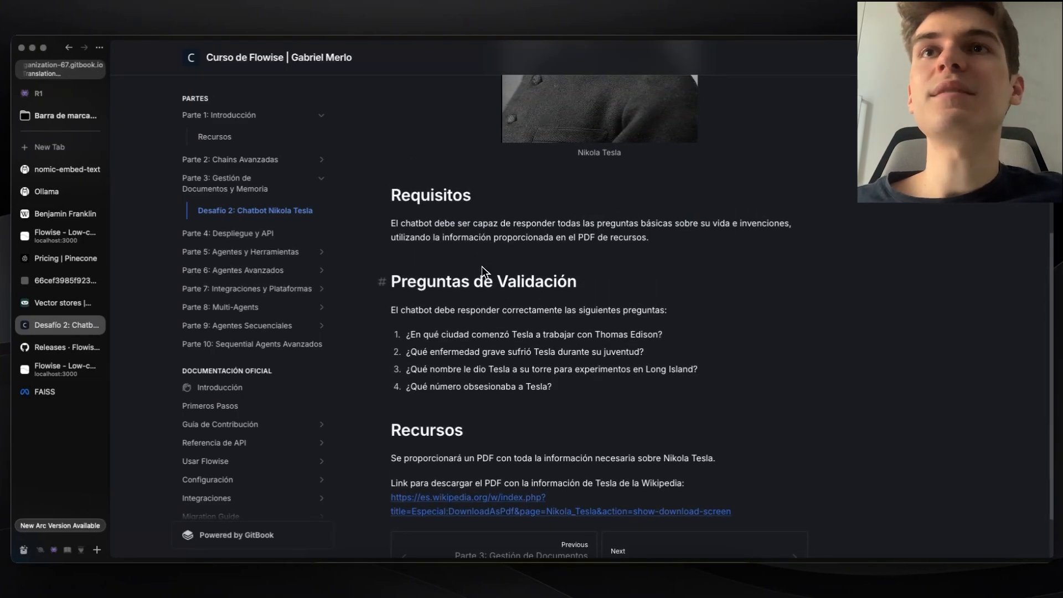
{"action": "left_click_drag", "start_coordinate": [397, 255], "coordinate": [408, 307]}
{"action": "left_click", "coordinate": [576, 360]}
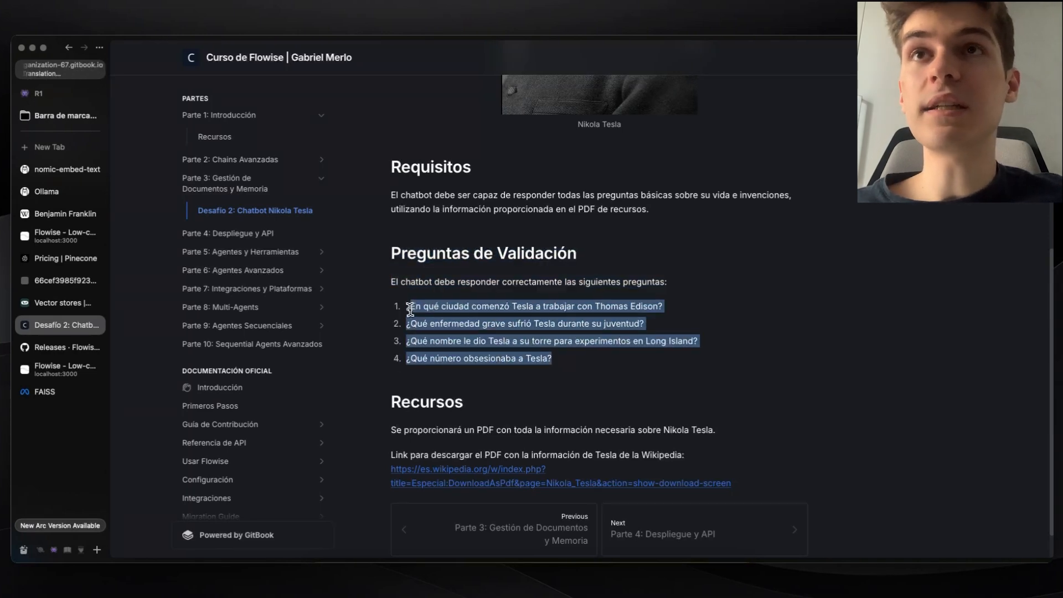
{"action": "left_click", "coordinate": [781, 299]}
{"action": "scroll", "coordinate": [782, 298], "scroll_direction": "down", "scroll_amount": 1}
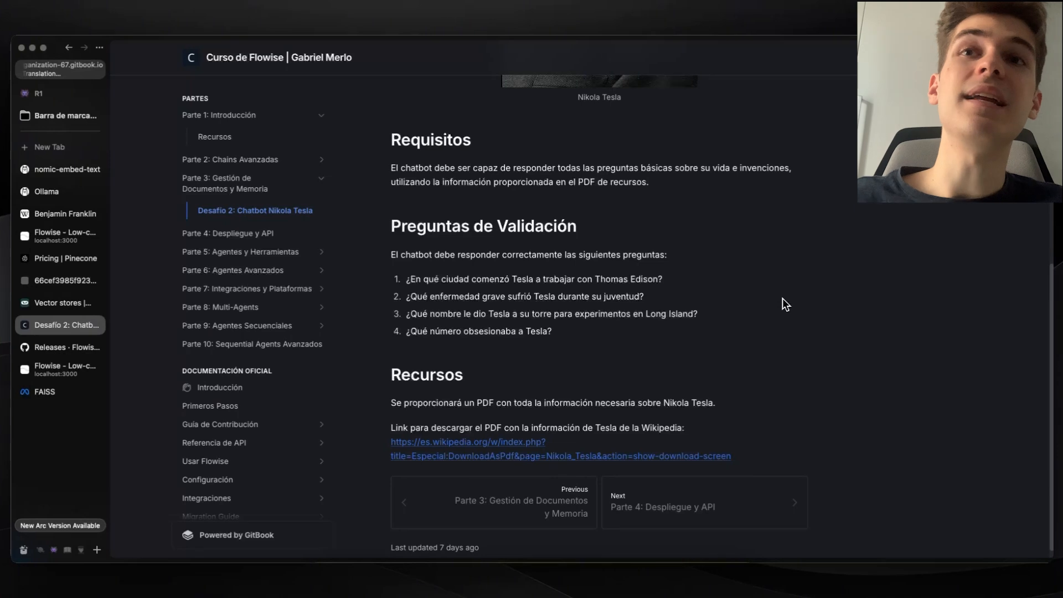
{"action": "left_click", "coordinate": [527, 443]}
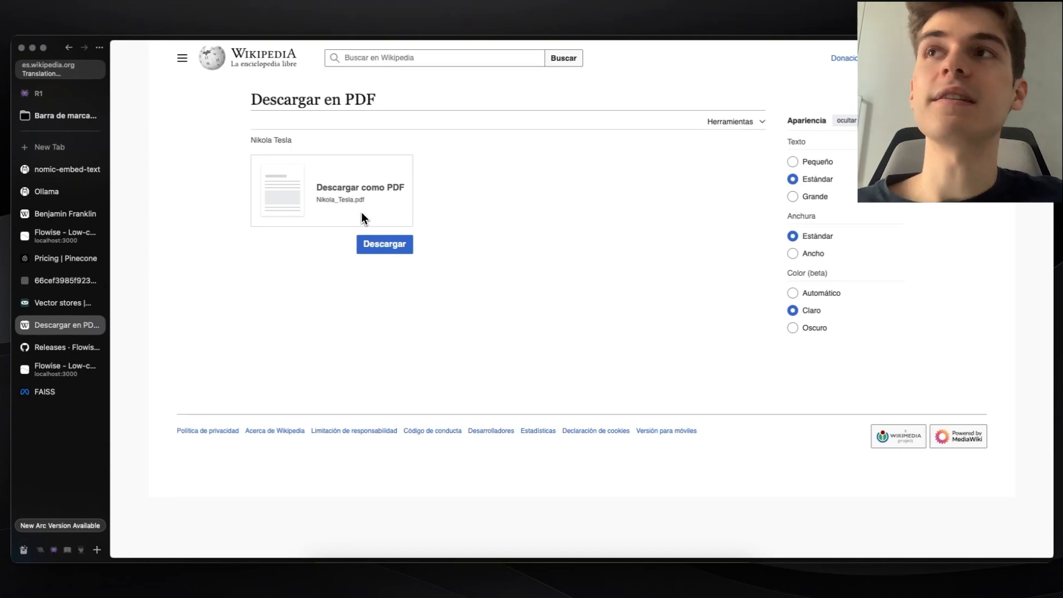
{"action": "key", "text": "super+bracketleft"}
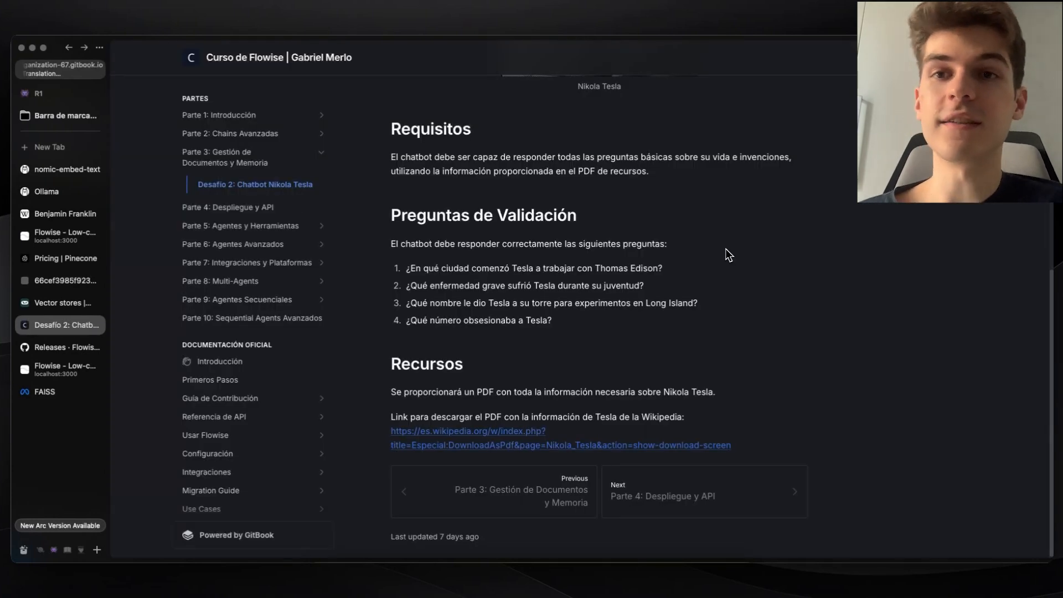